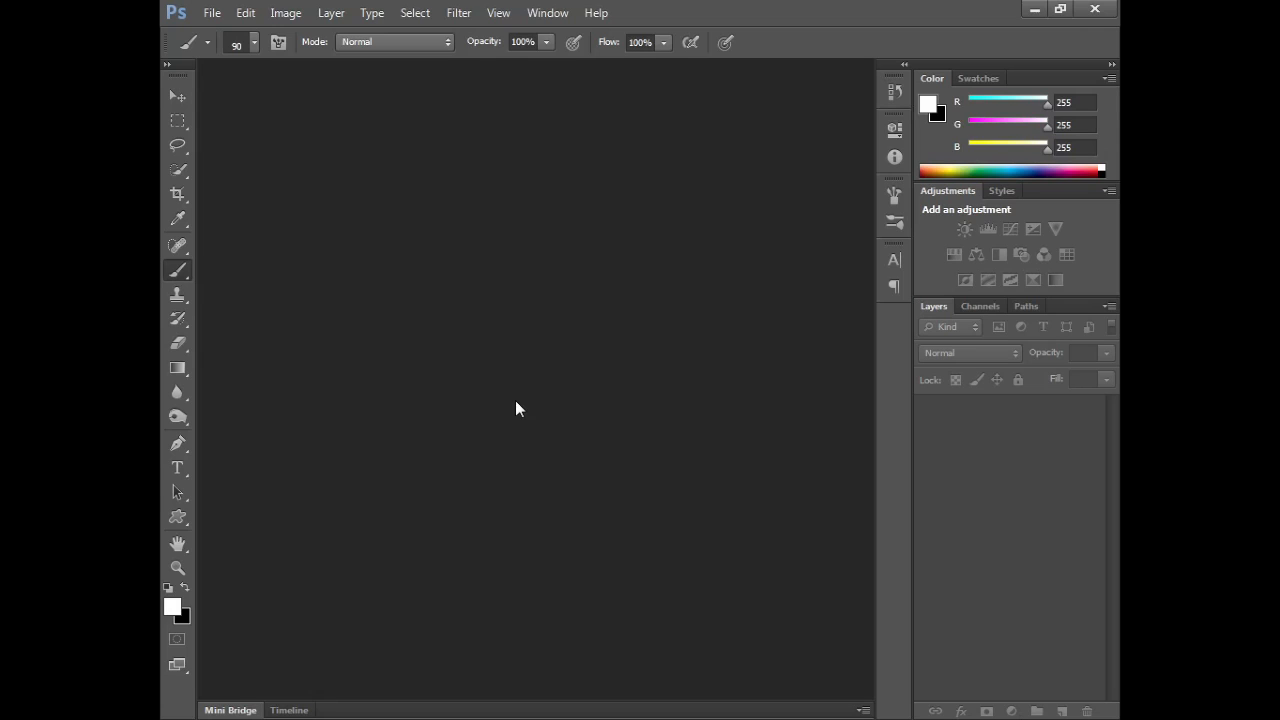
Step: Open the sample picture Hydrangeas from the 사진 샘플 folder in the pictures library
{"action": "double_click", "coordinate": [466, 269]}
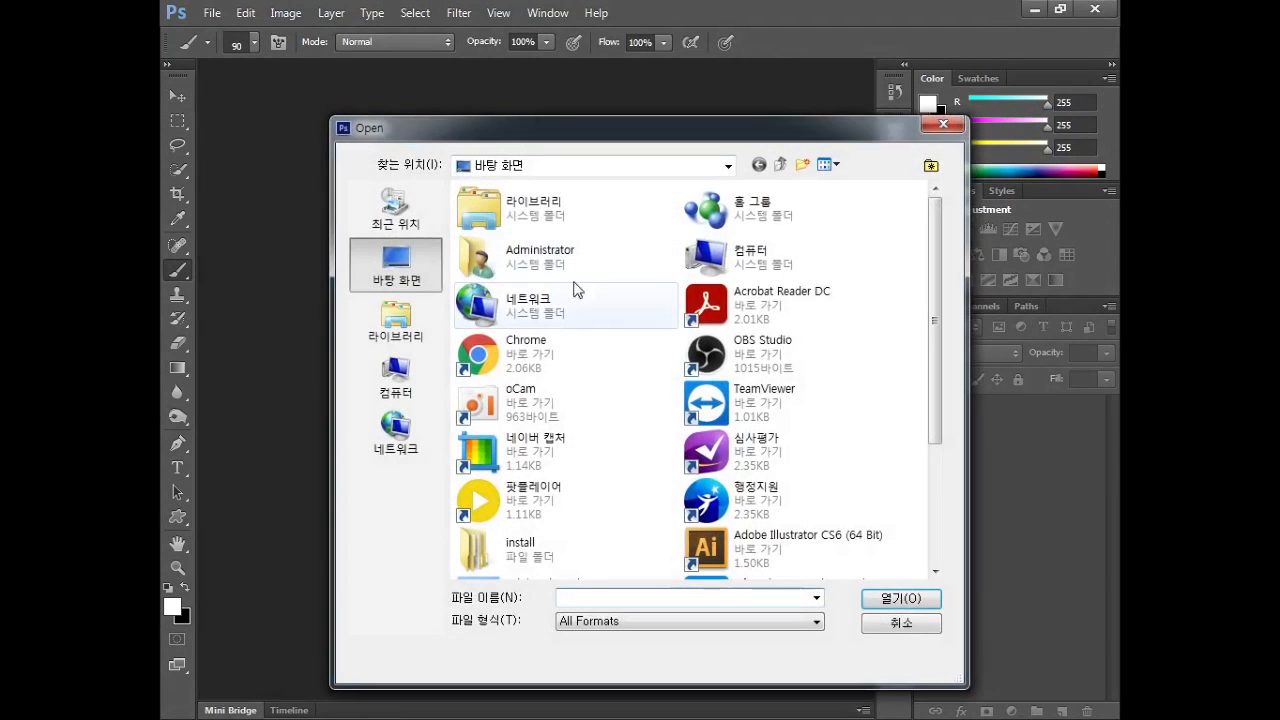
{"action": "mouse_move", "coordinate": [929, 305]}
{"action": "left_mouse_down"}
{"action": "mouse_move", "coordinate": [940, 470]}
{"action": "mouse_move", "coordinate": [935, 320]}
{"action": "left_mouse_up"}
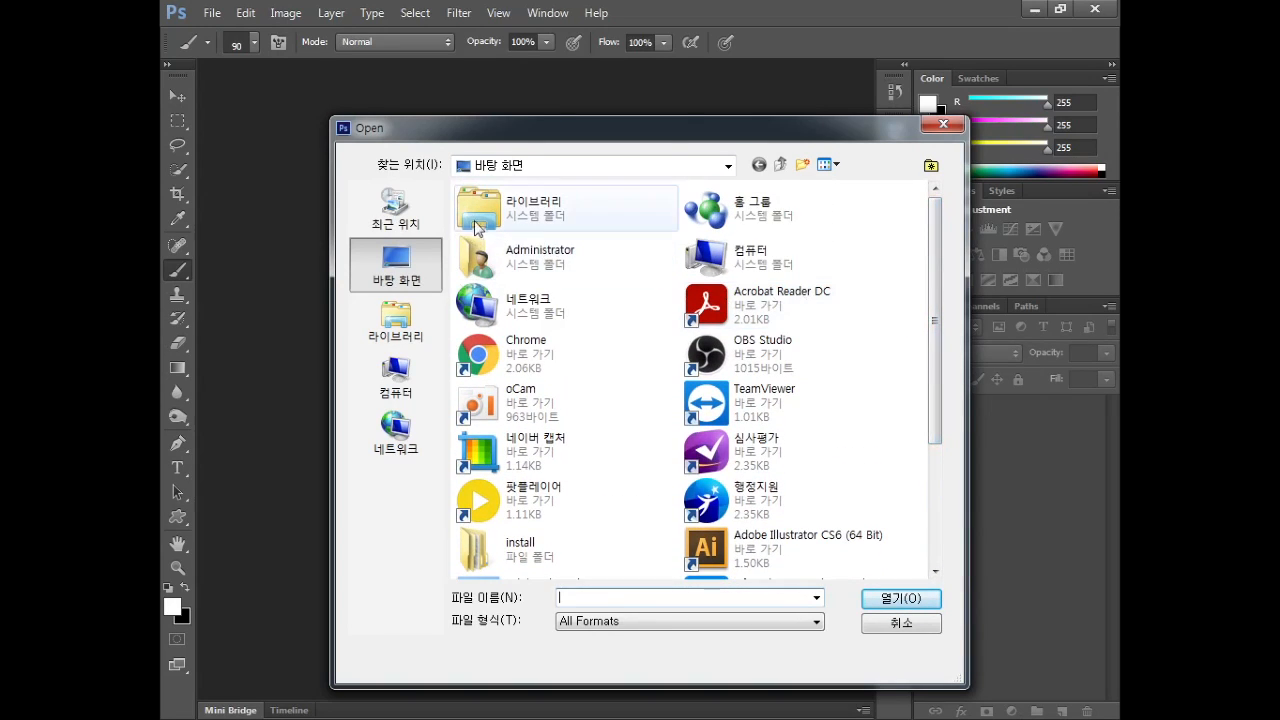
{"action": "double_click", "coordinate": [540, 207]}
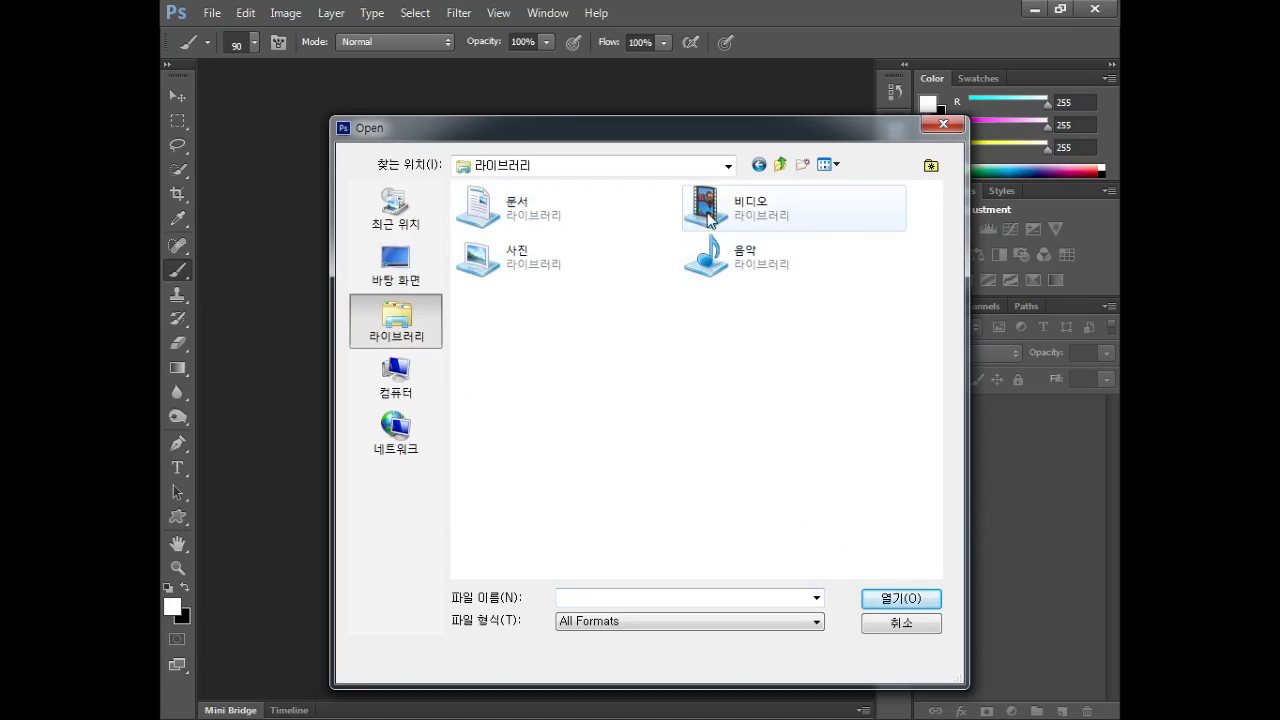
{"action": "double_click", "coordinate": [480, 262]}
{"action": "double_click", "coordinate": [686, 245]}
{"action": "left_click", "coordinate": [712, 262]}
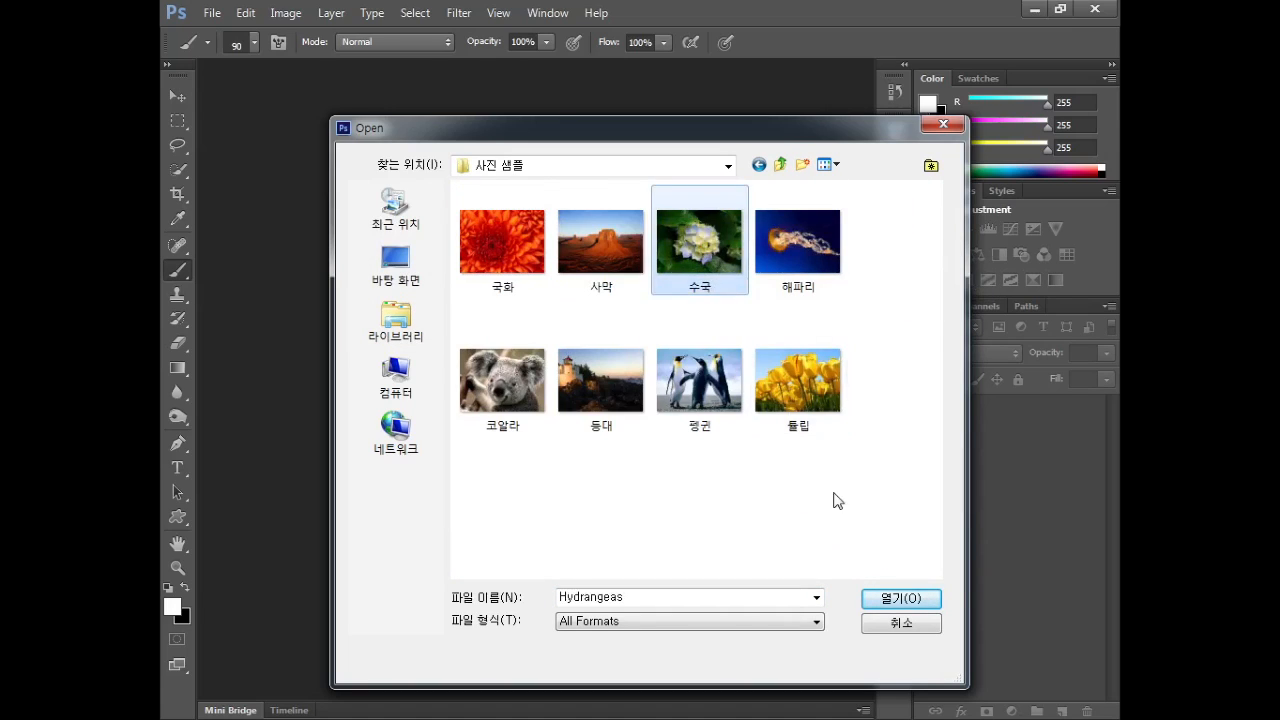
{"action": "left_click", "coordinate": [886, 600]}
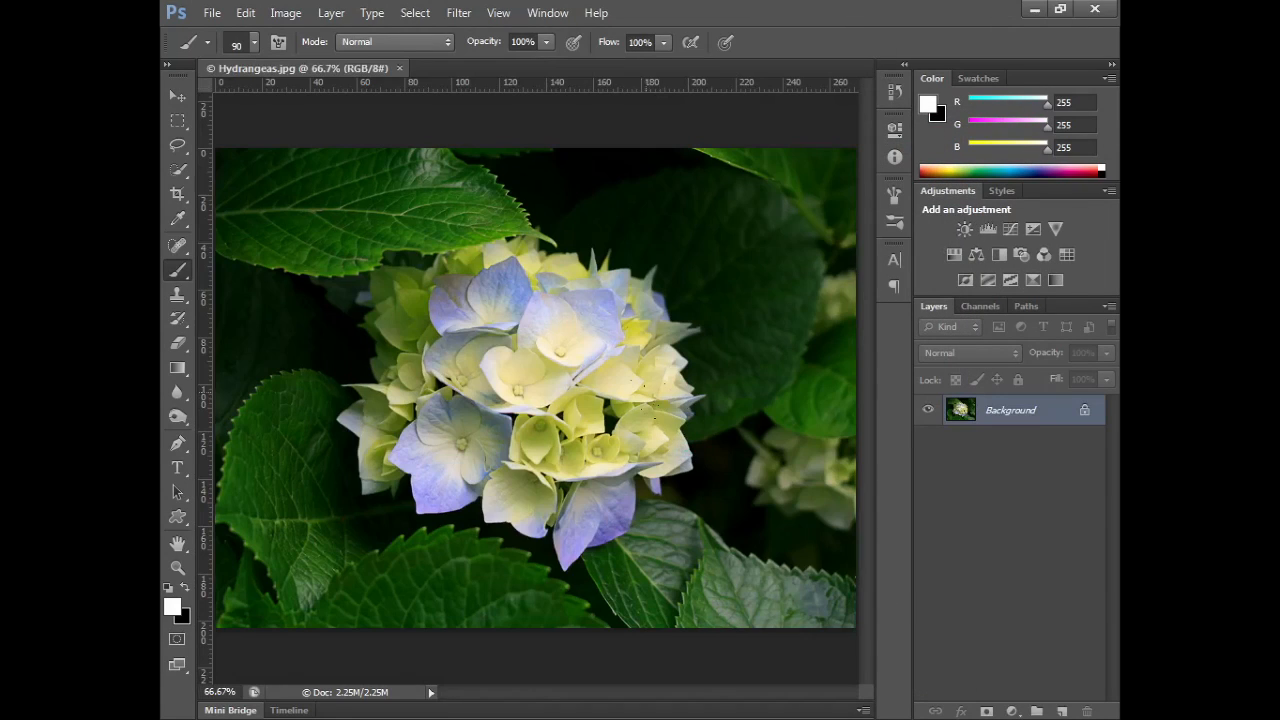
{"action": "left_click", "coordinate": [174, 97]}
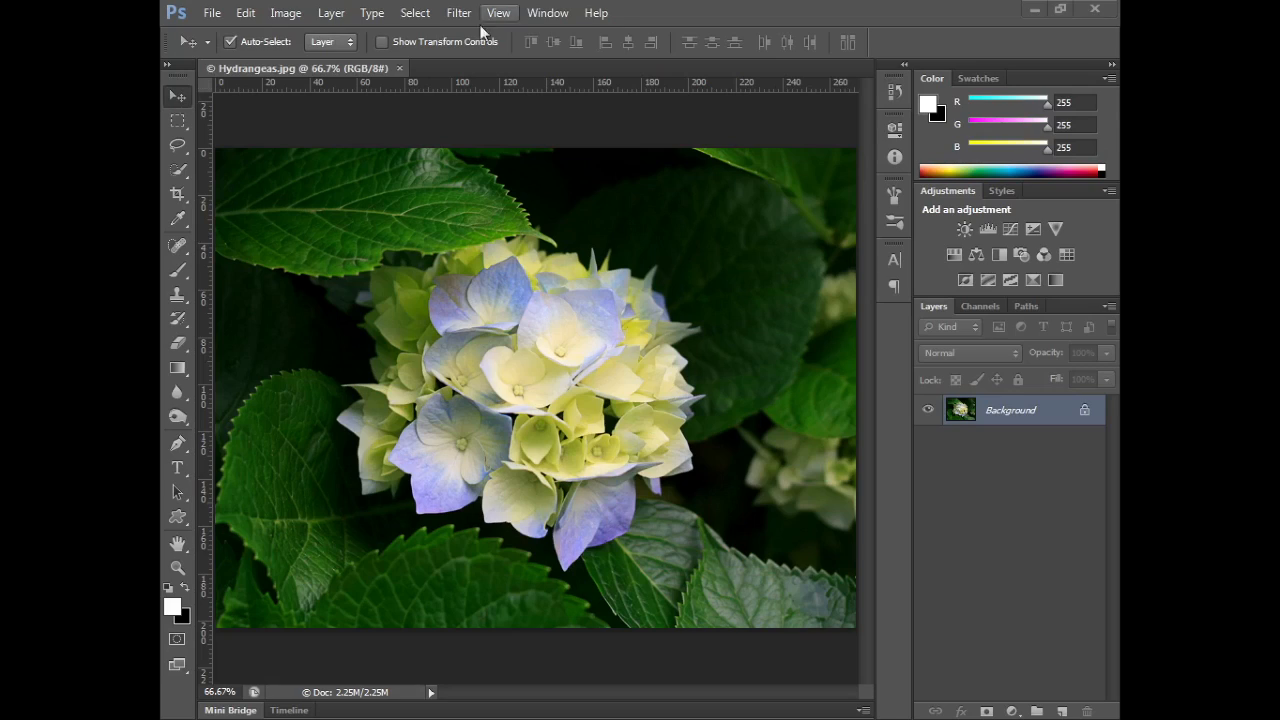
{"action": "left_click", "coordinate": [798, 9]}
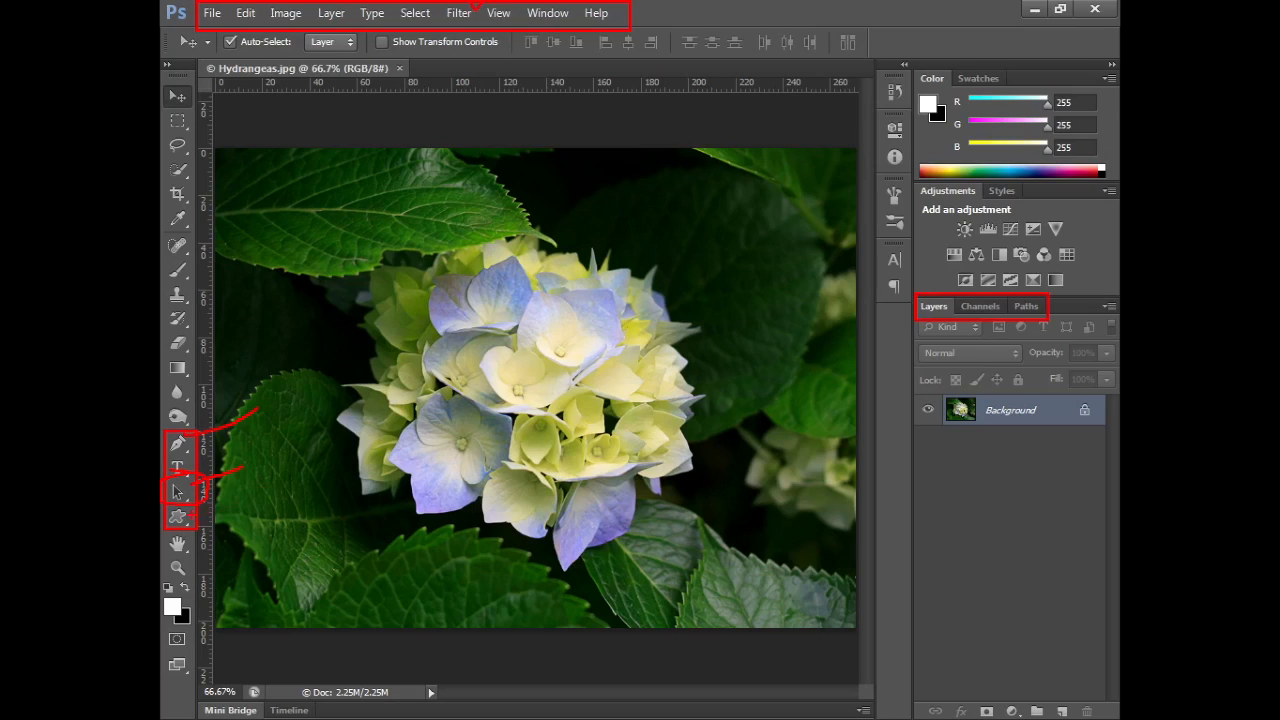
{"action": "left_click_drag", "start_coordinate": [189, 516], "coordinate": [267, 516]}
{"action": "mouse_move", "coordinate": [1017, 288]}
{"action": "left_mouse_down"}
{"action": "mouse_move", "coordinate": [1002, 318]}
{"action": "mouse_move", "coordinate": [1057, 298]}
{"action": "left_mouse_up"}
{"action": "mouse_move", "coordinate": [470, 250]}
{"action": "left_mouse_down"}
{"action": "mouse_move", "coordinate": [453, 455]}
{"action": "mouse_move", "coordinate": [730, 493]}
{"action": "mouse_move", "coordinate": [747, 272]}
{"action": "mouse_move", "coordinate": [494, 254]}
{"action": "left_mouse_up"}
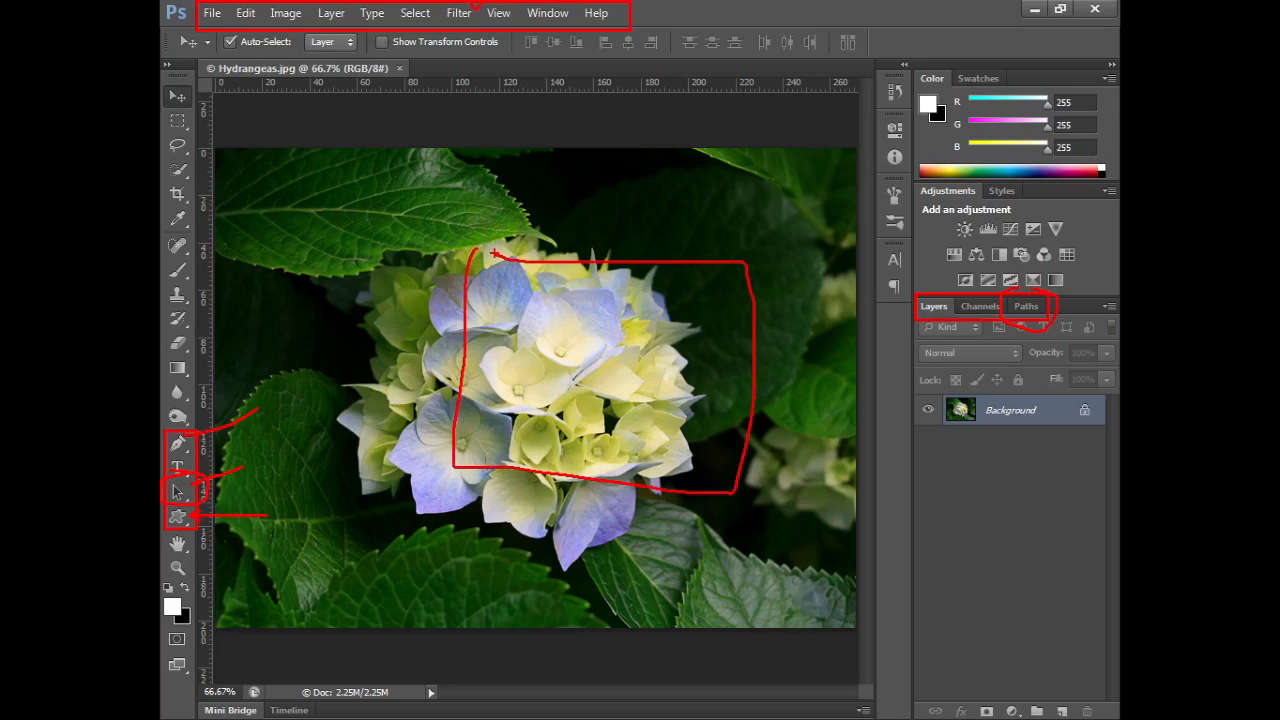
{"action": "mouse_move", "coordinate": [503, 255]}
{"action": "left_mouse_down"}
{"action": "mouse_move", "coordinate": [395, 390]}
{"action": "mouse_move", "coordinate": [451, 380]}
{"action": "left_mouse_up"}
{"action": "left_click_drag", "start_coordinate": [583, 278], "coordinate": [513, 402]}
{"action": "left_click_drag", "start_coordinate": [620, 273], "coordinate": [545, 417]}
{"action": "left_click_drag", "start_coordinate": [700, 292], "coordinate": [632, 405]}
{"action": "left_click_drag", "start_coordinate": [746, 338], "coordinate": [662, 476]}
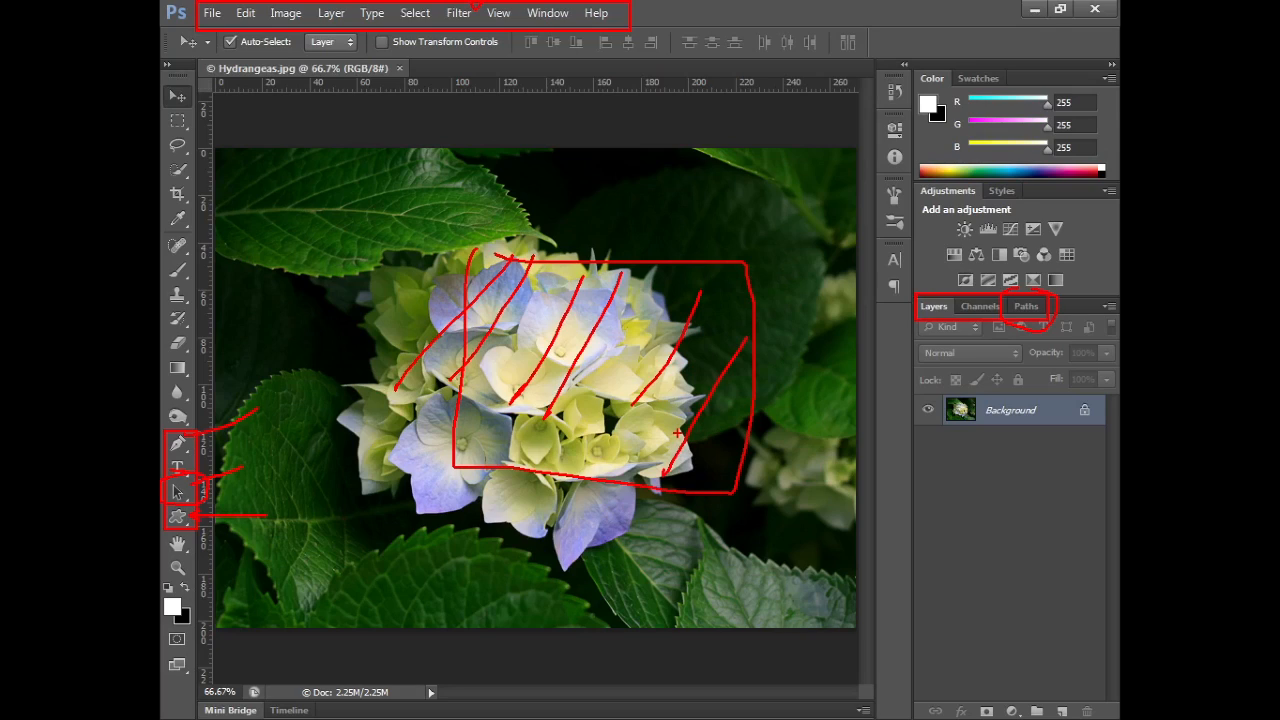
{"action": "key", "text": "Escape"}
Step: Draw a closed five-point path over the centre of the hydrangea with the Pen tool in Path mode
{"action": "left_click", "coordinate": [177, 443]}
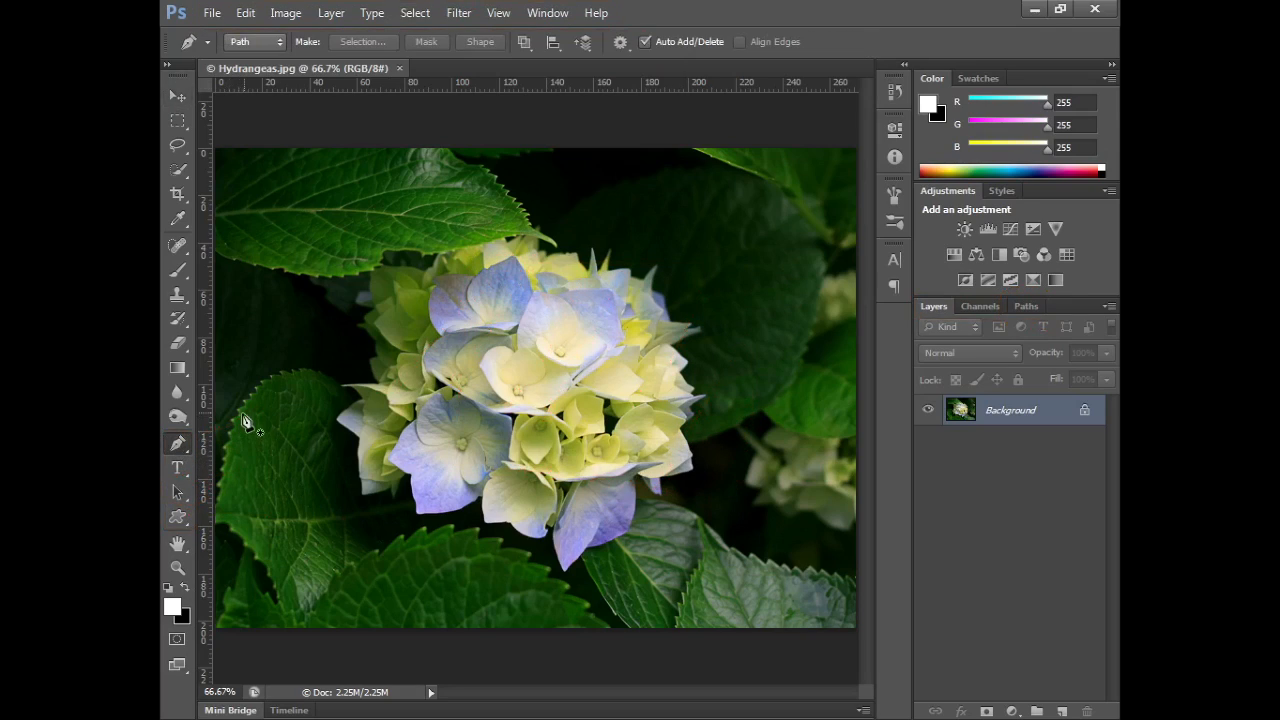
{"action": "left_click", "coordinate": [270, 43]}
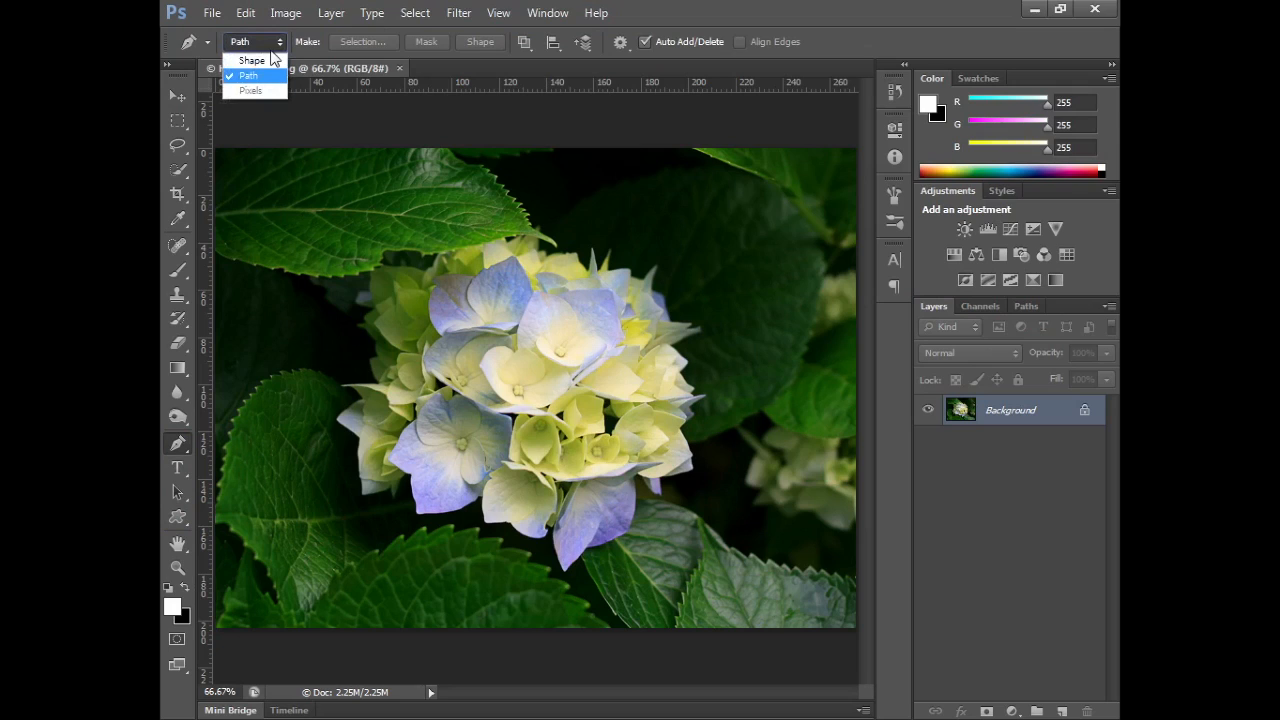
{"action": "key", "text": "ctrl+1"}
{"action": "left_click", "coordinate": [276, 64]}
{"action": "mouse_move", "coordinate": [192, 106]}
{"action": "left_mouse_down"}
{"action": "mouse_move", "coordinate": [211, 170]}
{"action": "mouse_move", "coordinate": [344, 173]}
{"action": "left_mouse_up"}
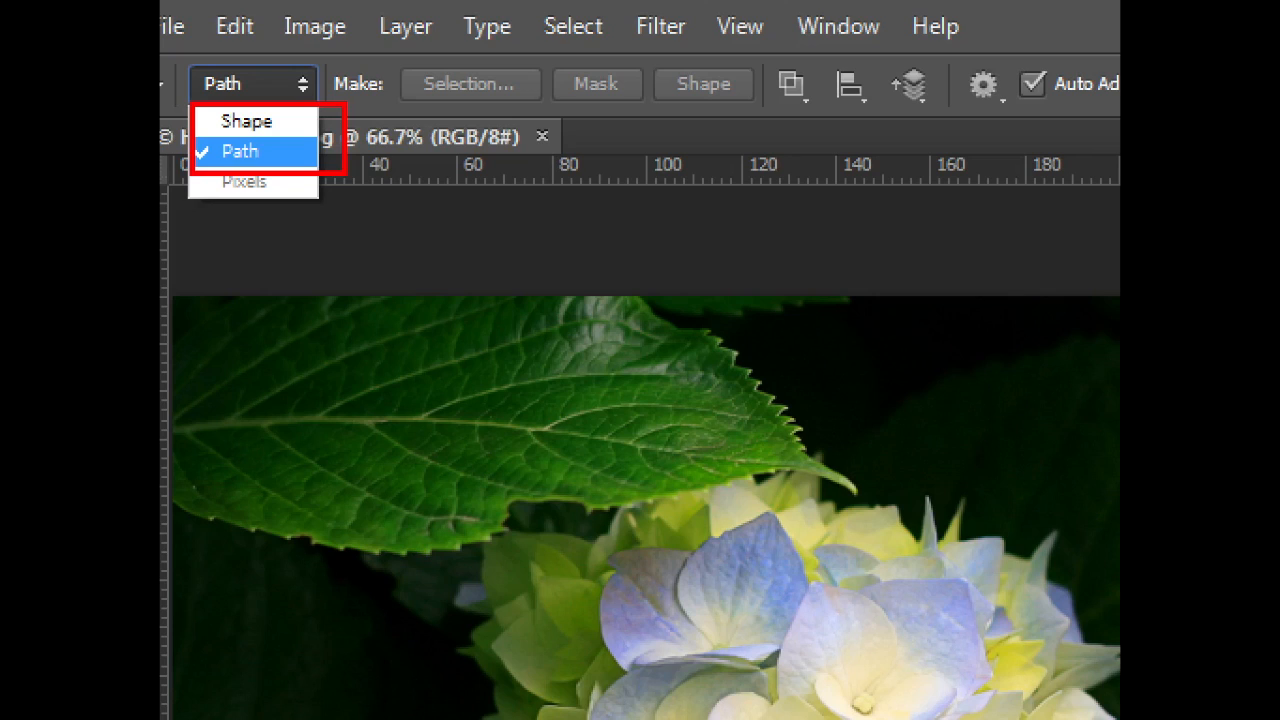
{"action": "key", "text": "Escape"}
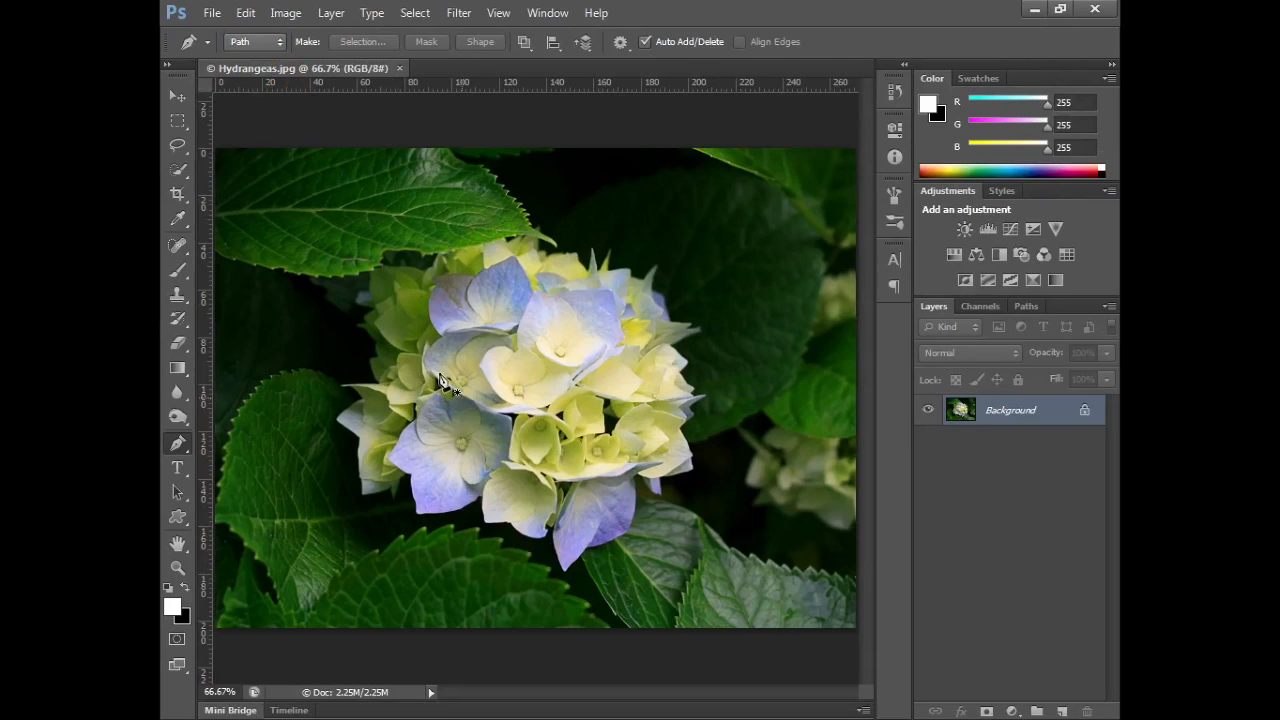
{"action": "left_click", "coordinate": [471, 290]}
{"action": "left_click", "coordinate": [381, 358]}
{"action": "left_click", "coordinate": [480, 461]}
{"action": "left_click", "coordinate": [621, 482]}
{"action": "left_click", "coordinate": [644, 354]}
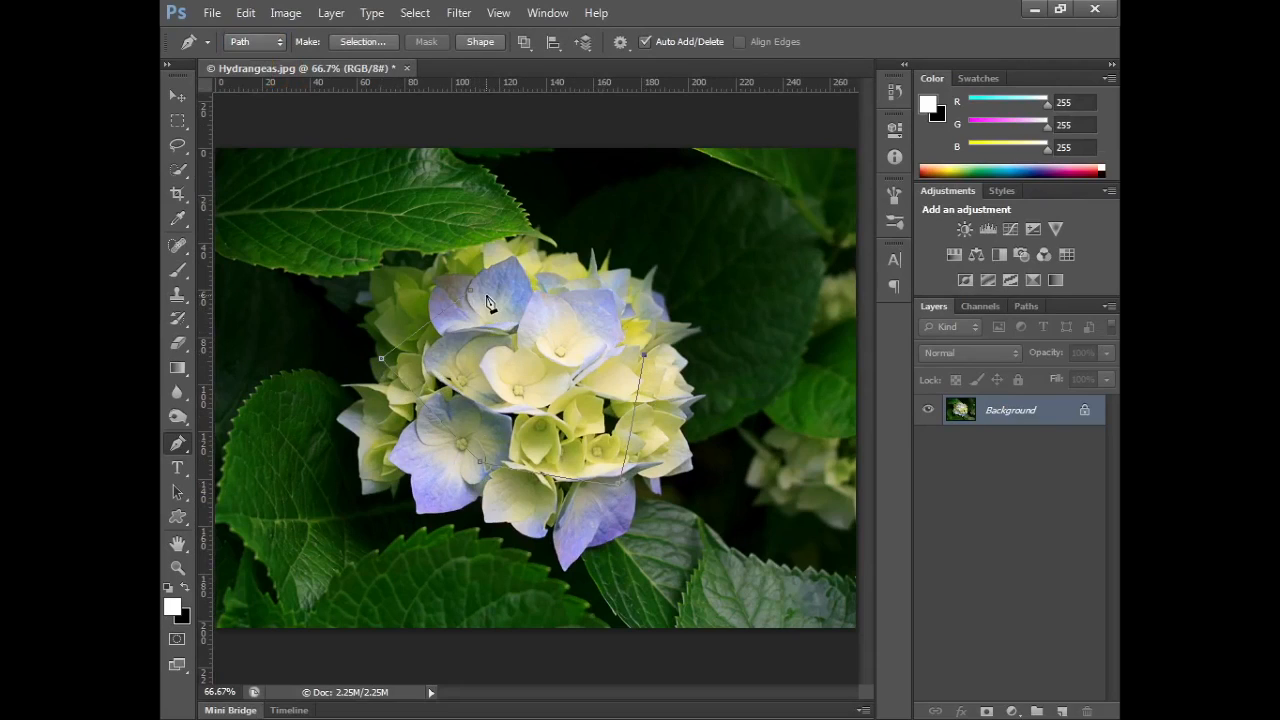
{"action": "left_click", "coordinate": [472, 292]}
Step: Load the Work Path as a selection, and deselect it to return to the path outline
{"action": "left_click", "coordinate": [1027, 306]}
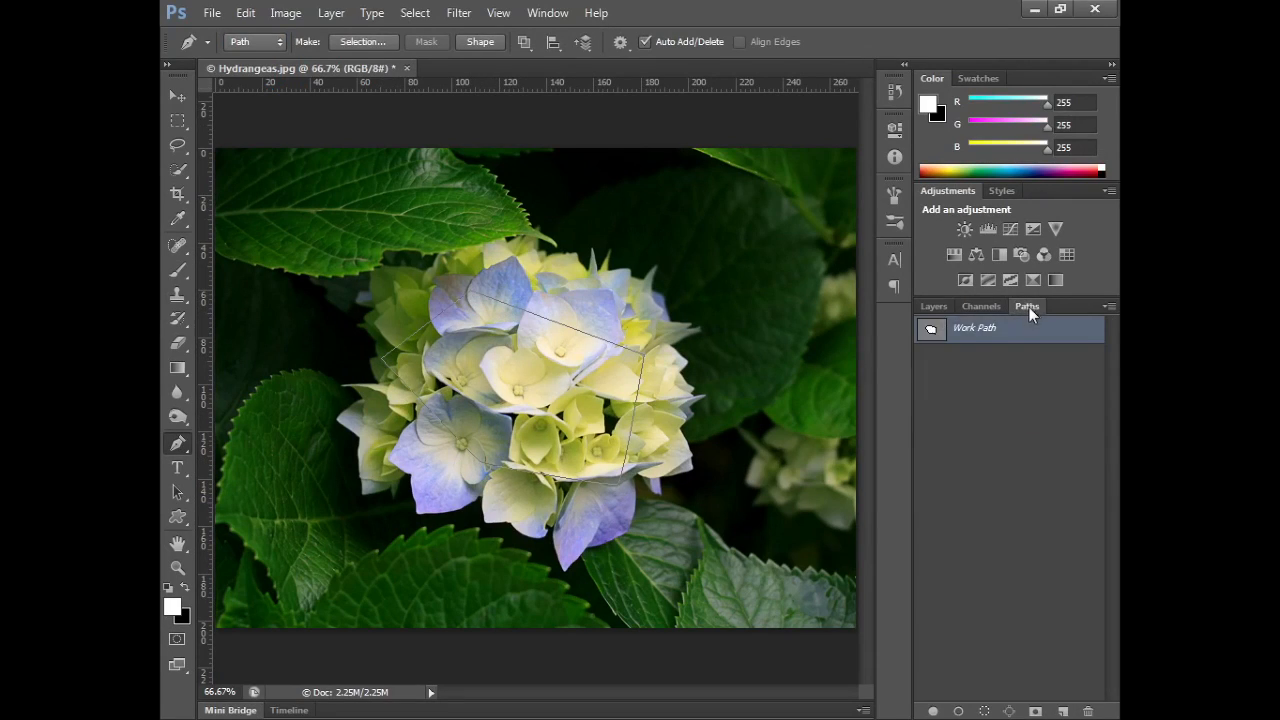
{"action": "left_click", "coordinate": [932, 330], "text": "ctrl"}
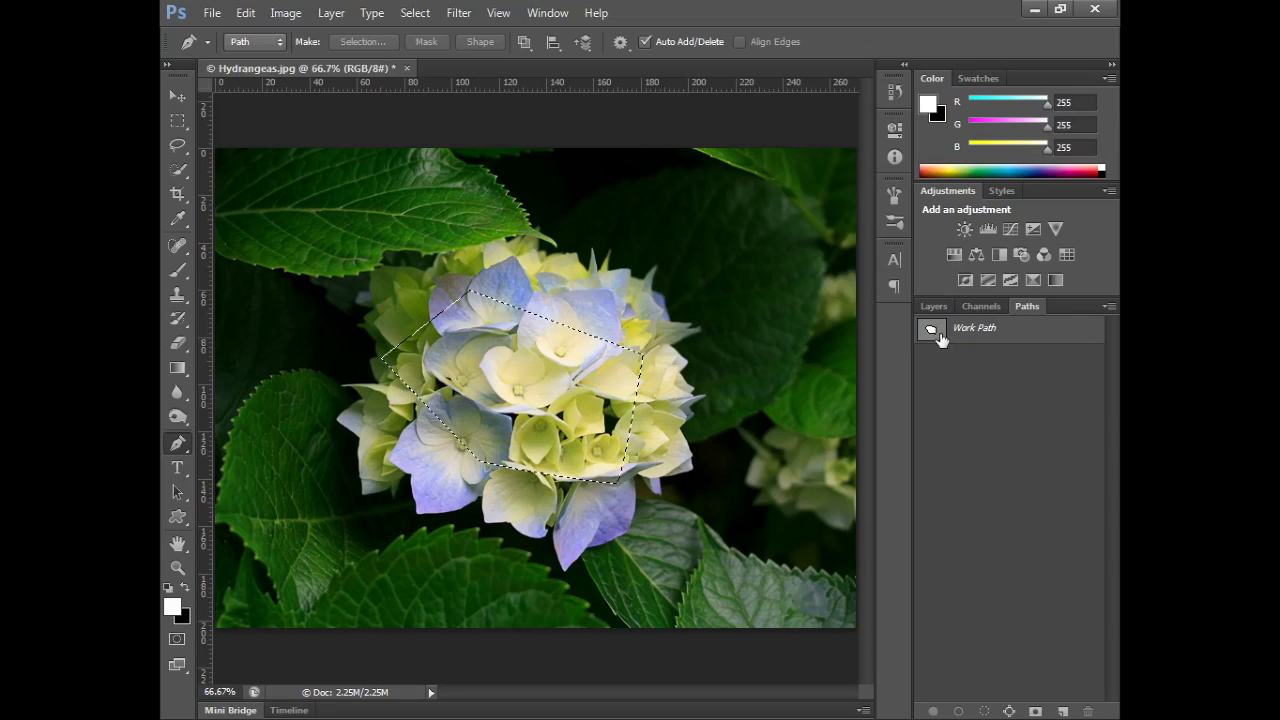
{"action": "key", "text": "ctrl+d"}
{"action": "left_click", "coordinate": [930, 333]}
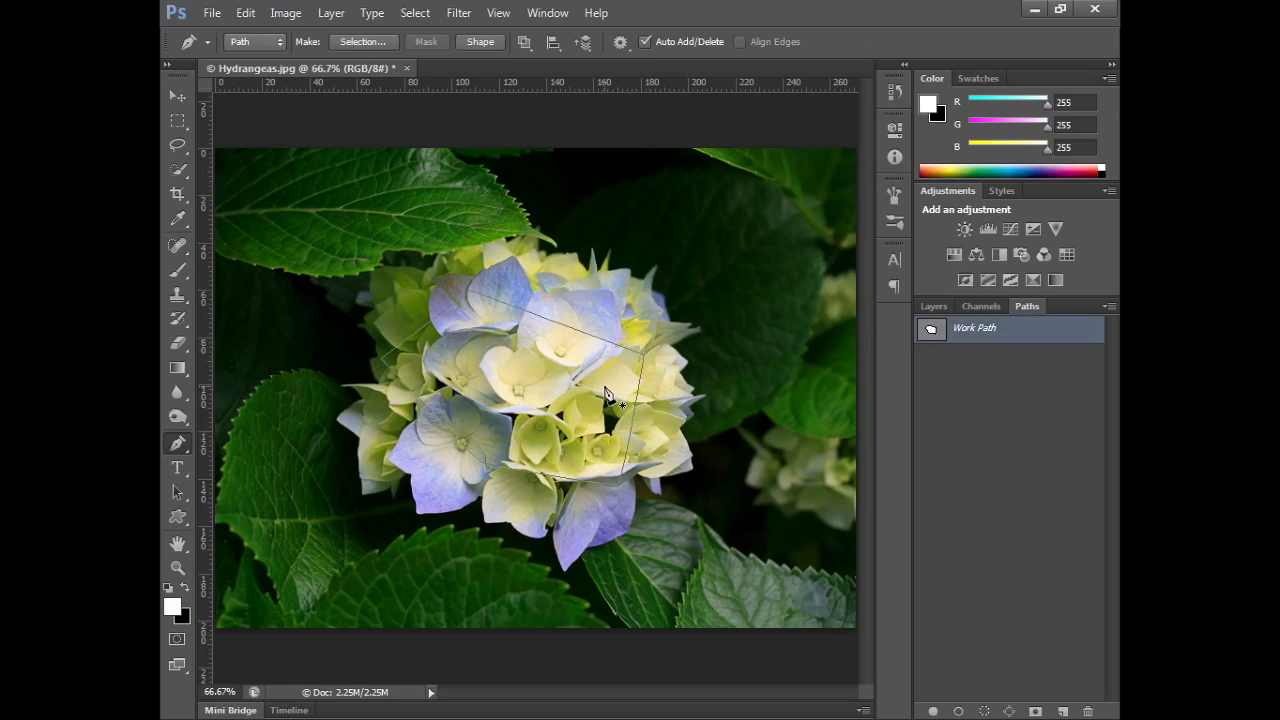
Step: Move the work path's uppermost anchor point up and right to the flower's upper edge with Direct Selection
{"action": "left_click", "coordinate": [177, 491]}
{"action": "left_click", "coordinate": [228, 506]}
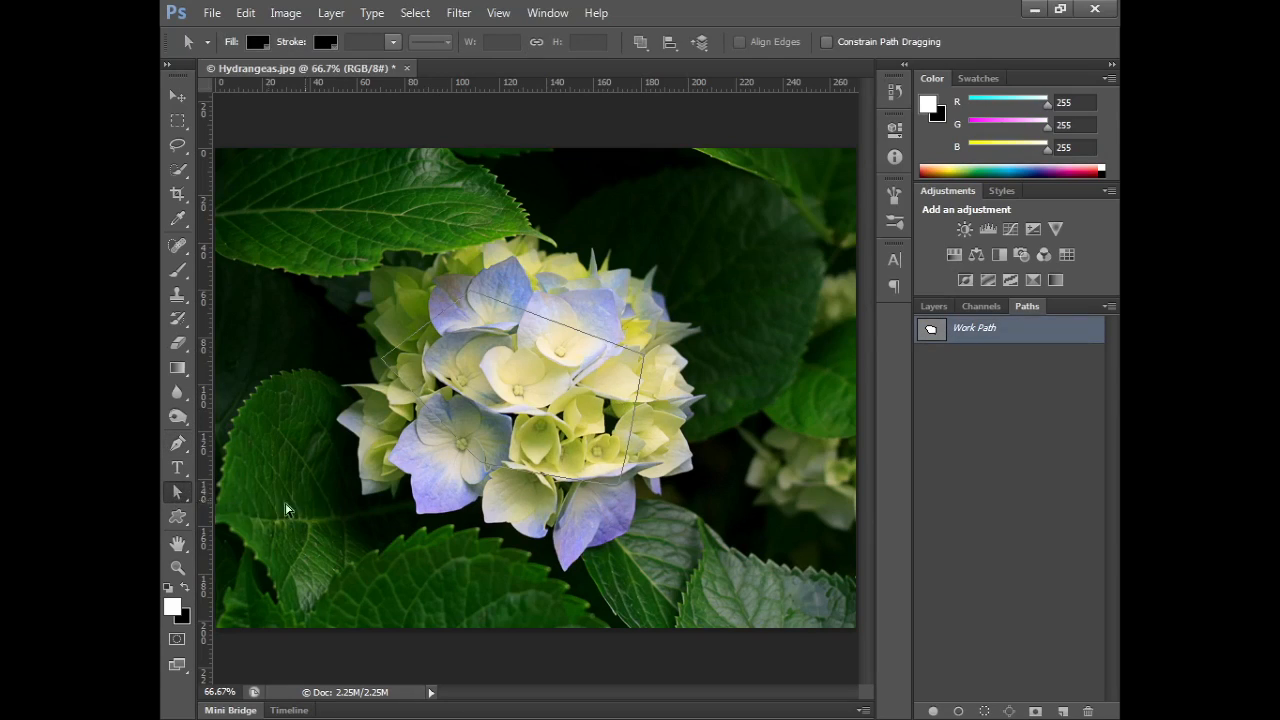
{"action": "left_click_drag", "start_coordinate": [471, 289], "coordinate": [529, 244]}
Step: Convert the uppermost anchor to a curved point and reposition its direction handle to bend the adjoining segment inward
{"action": "left_click", "coordinate": [180, 442]}
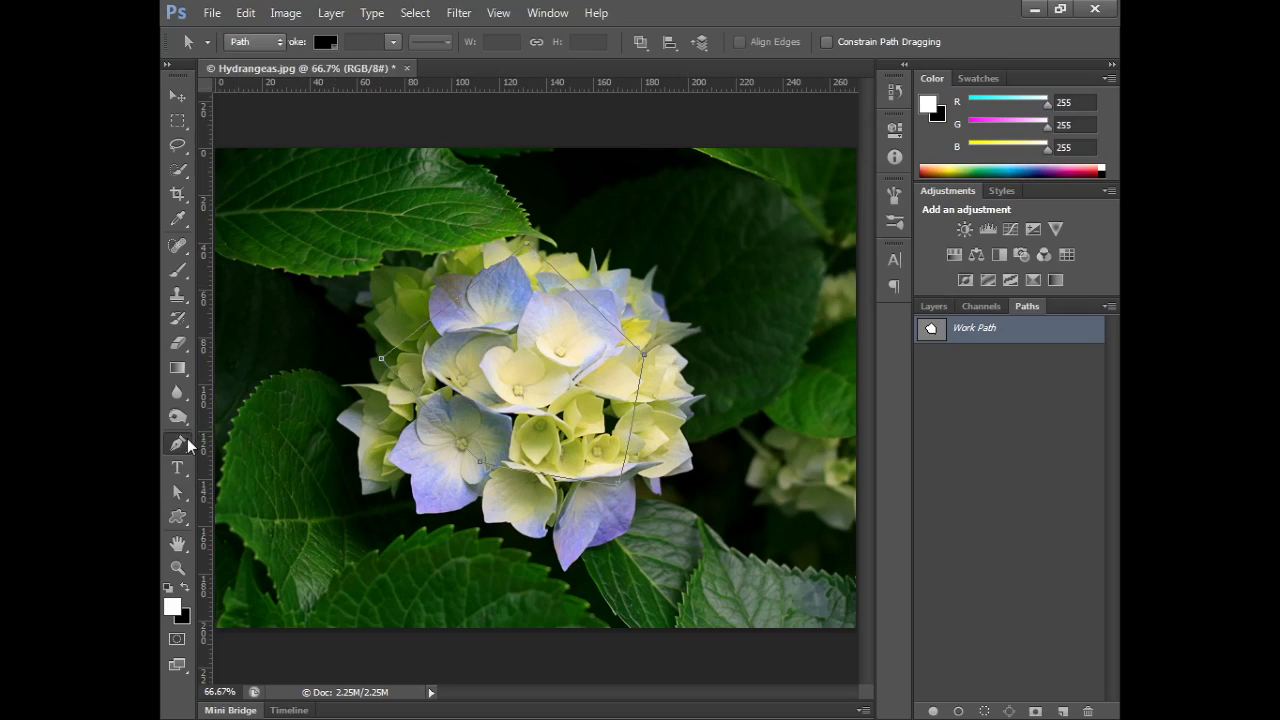
{"action": "left_click", "coordinate": [232, 512]}
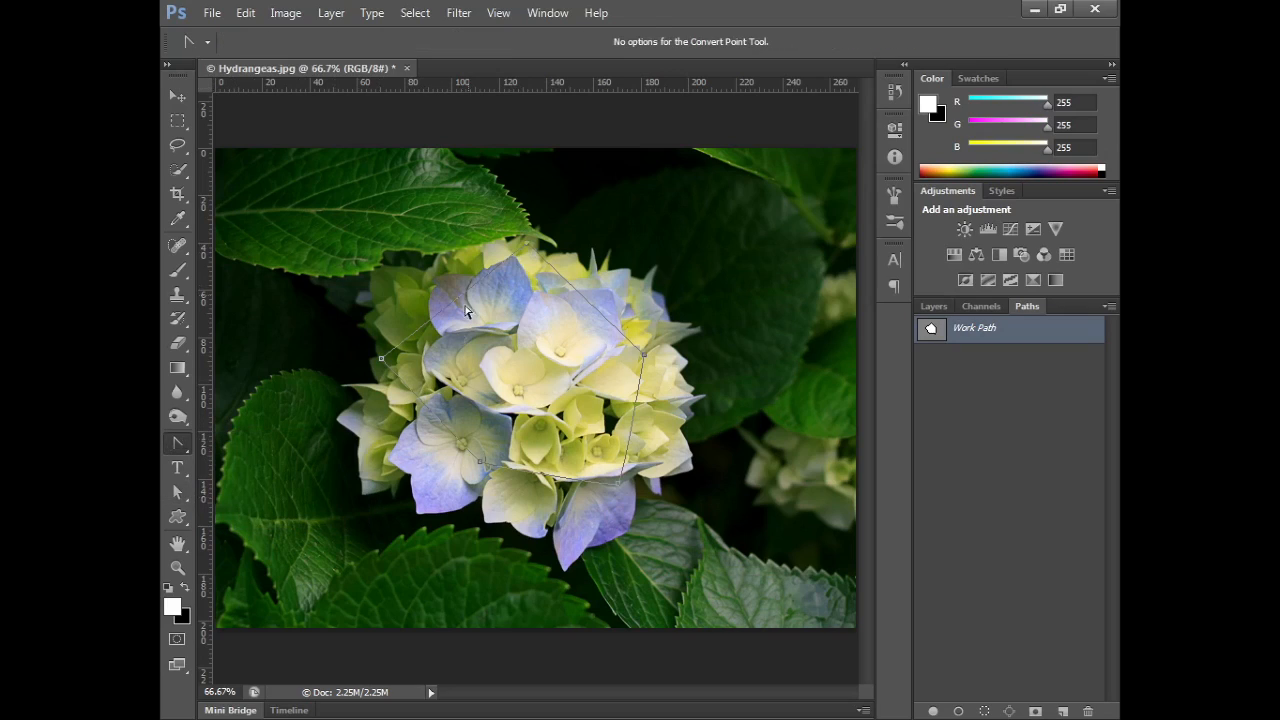
{"action": "left_click_drag", "start_coordinate": [524, 248], "coordinate": [603, 231]}
{"action": "left_click", "coordinate": [177, 492]}
{"action": "mouse_move", "coordinate": [607, 240]}
{"action": "left_mouse_down"}
{"action": "mouse_move", "coordinate": [593, 280]}
{"action": "mouse_move", "coordinate": [520, 300]}
{"action": "mouse_move", "coordinate": [505, 328]}
{"action": "mouse_move", "coordinate": [531, 331]}
{"action": "left_mouse_up"}
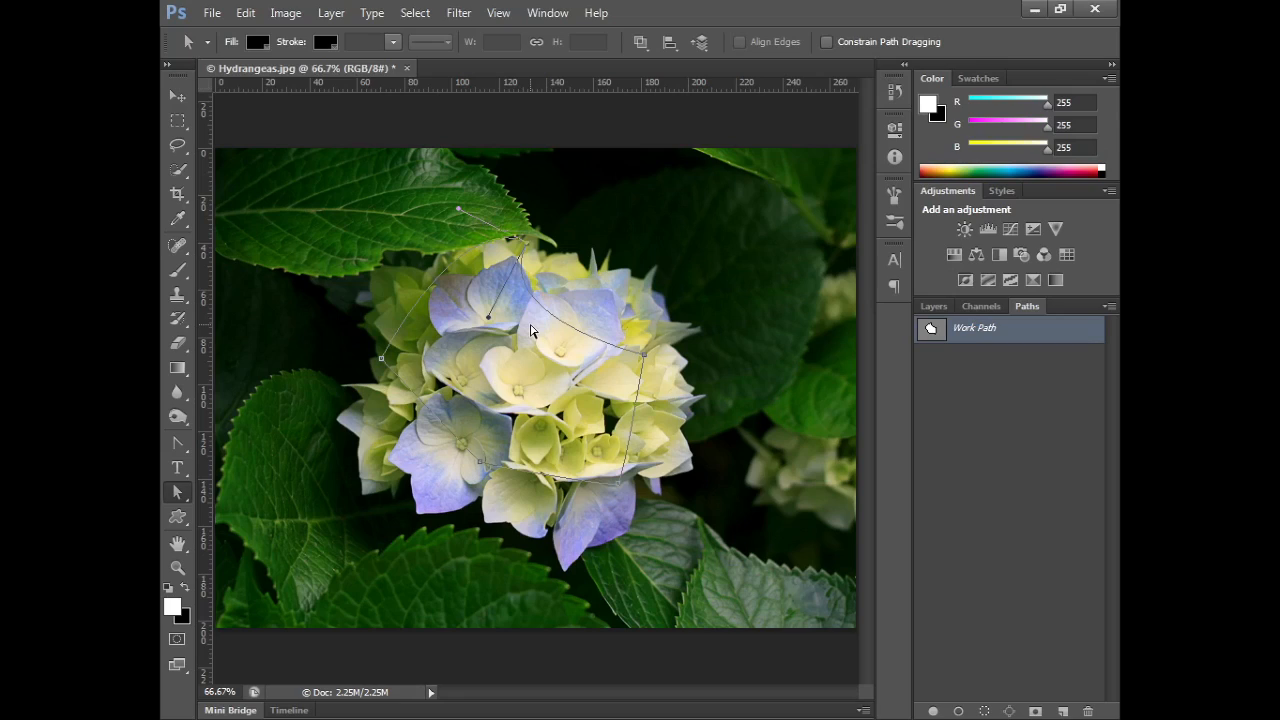
Step: Create a new path and draw a closed six-point Pen outline around most of the hydrangea in it
{"action": "left_click", "coordinate": [959, 437]}
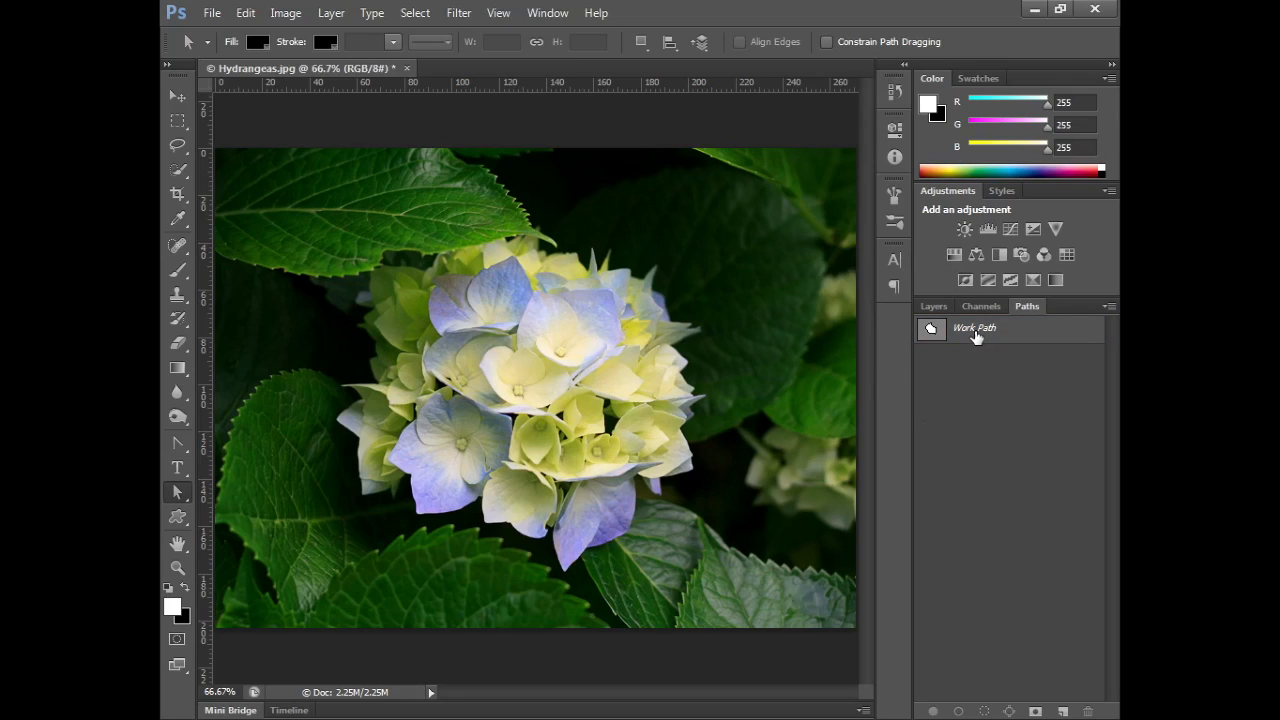
{"action": "left_click_drag", "start_coordinate": [975, 335], "coordinate": [1062, 711]}
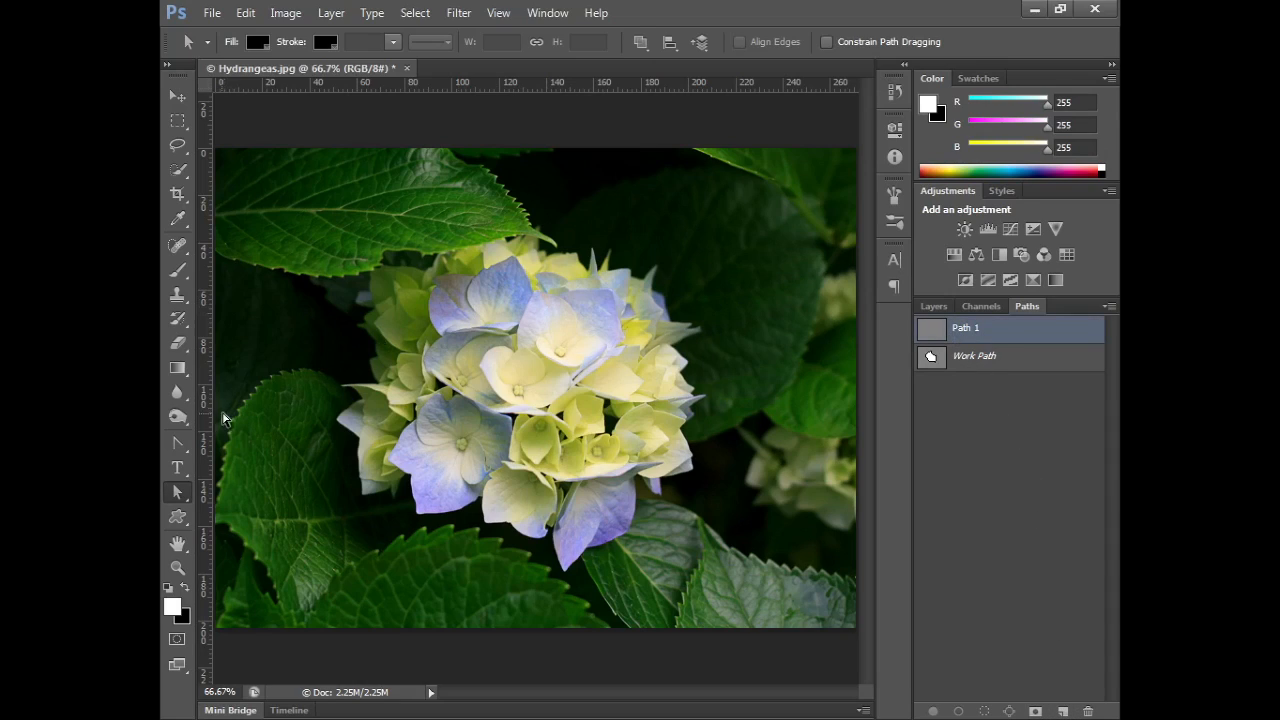
{"action": "left_click", "coordinate": [177, 443]}
{"action": "left_click", "coordinate": [245, 442]}
{"action": "left_click", "coordinate": [466, 280]}
{"action": "left_click", "coordinate": [372, 362]}
{"action": "left_click", "coordinate": [372, 498]}
{"action": "left_click", "coordinate": [555, 528]}
{"action": "left_click", "coordinate": [716, 428]}
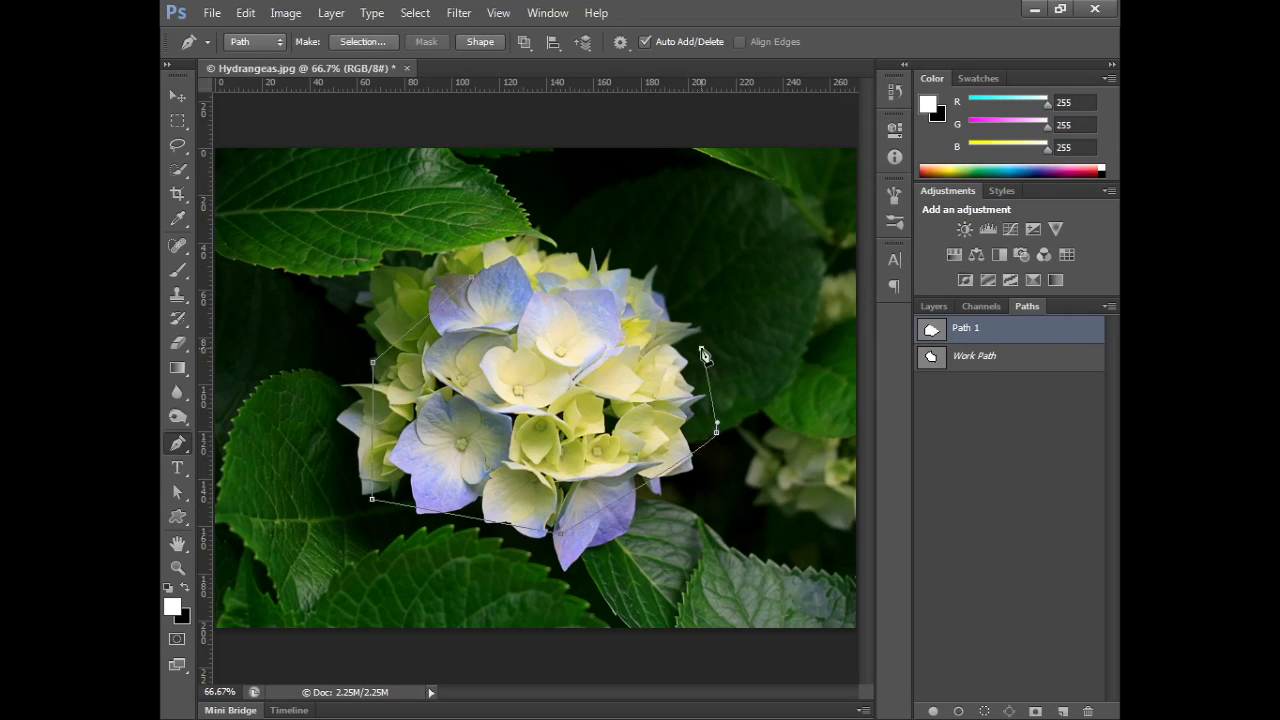
{"action": "left_click", "coordinate": [467, 281]}
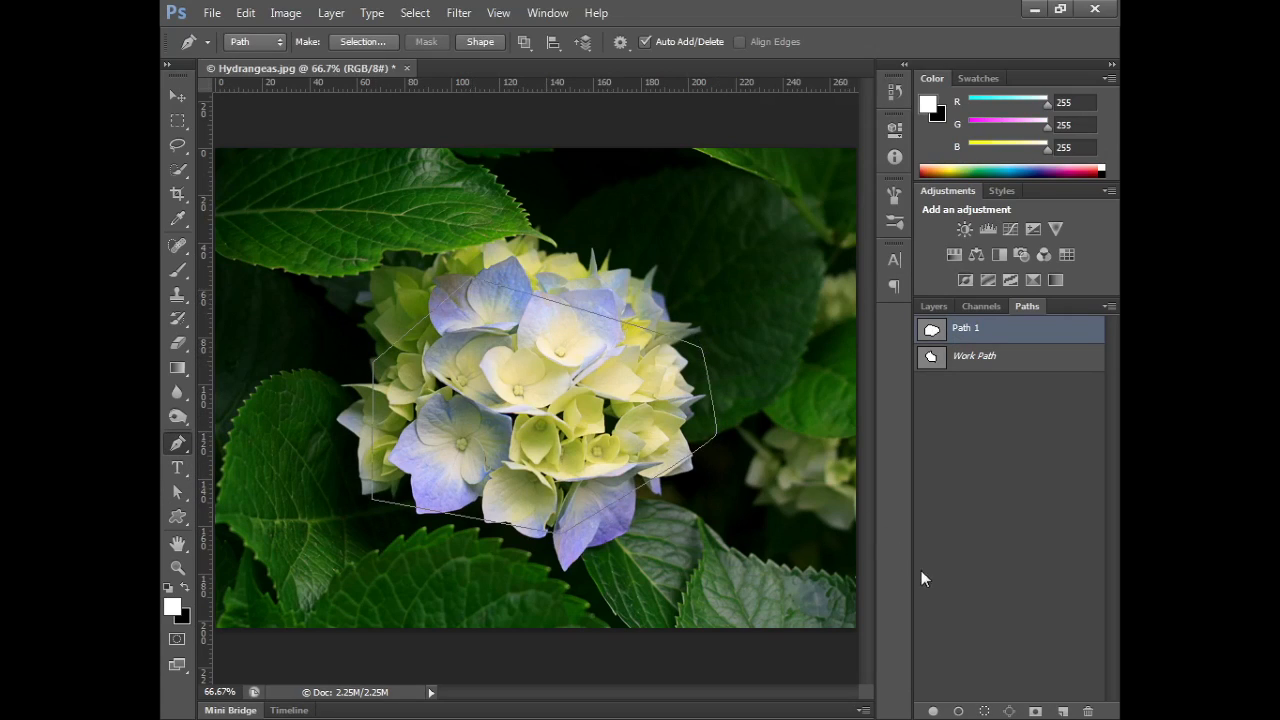
Step: Create another new path with a closed six-point outline covering the flower's right part and the dark leaf, and deselect it
{"action": "left_click", "coordinate": [1062, 711]}
{"action": "left_click", "coordinate": [605, 228]}
{"action": "left_click", "coordinate": [443, 345]}
{"action": "left_click", "coordinate": [472, 490]}
{"action": "left_click", "coordinate": [620, 510]}
{"action": "left_click", "coordinate": [728, 412]}
{"action": "left_click", "coordinate": [733, 298]}
{"action": "left_click", "coordinate": [606, 230]}
{"action": "left_click", "coordinate": [1014, 503]}
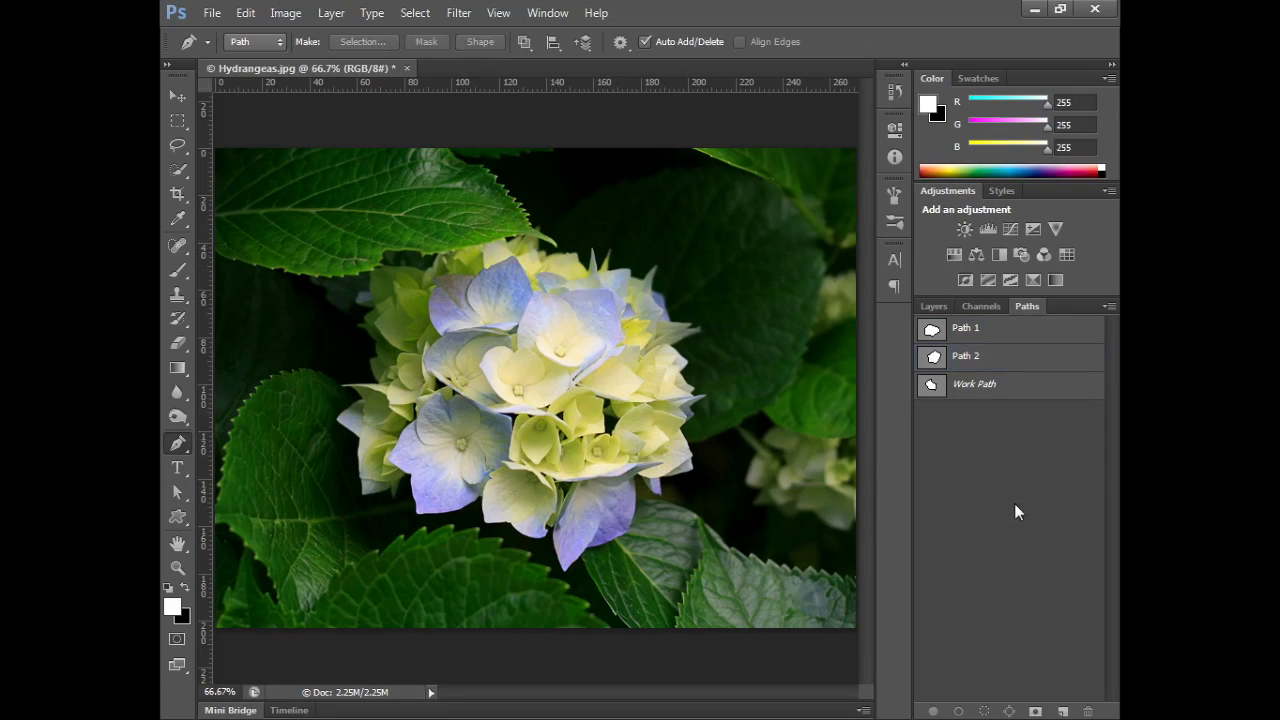
Step: Display Path 1, load Path 2 and the Work Path in turn as selections, and deselect
{"action": "left_click", "coordinate": [995, 331]}
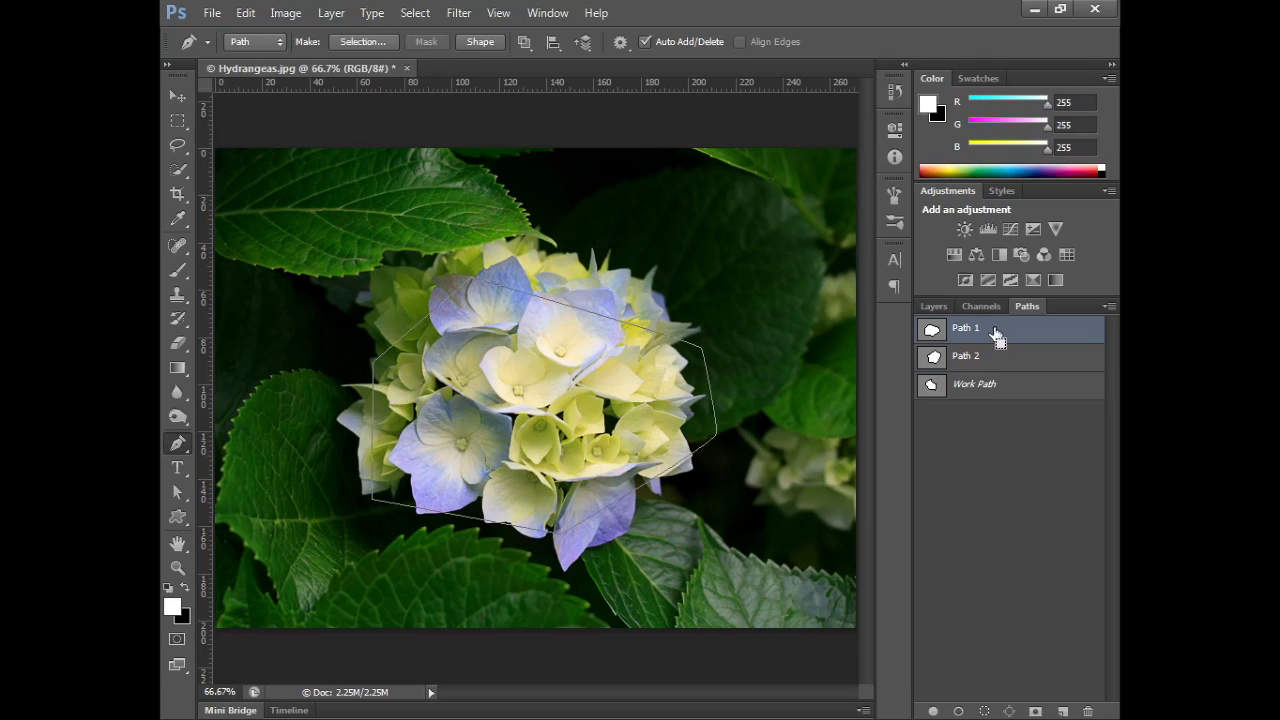
{"action": "left_click", "coordinate": [996, 356], "text": "ctrl"}
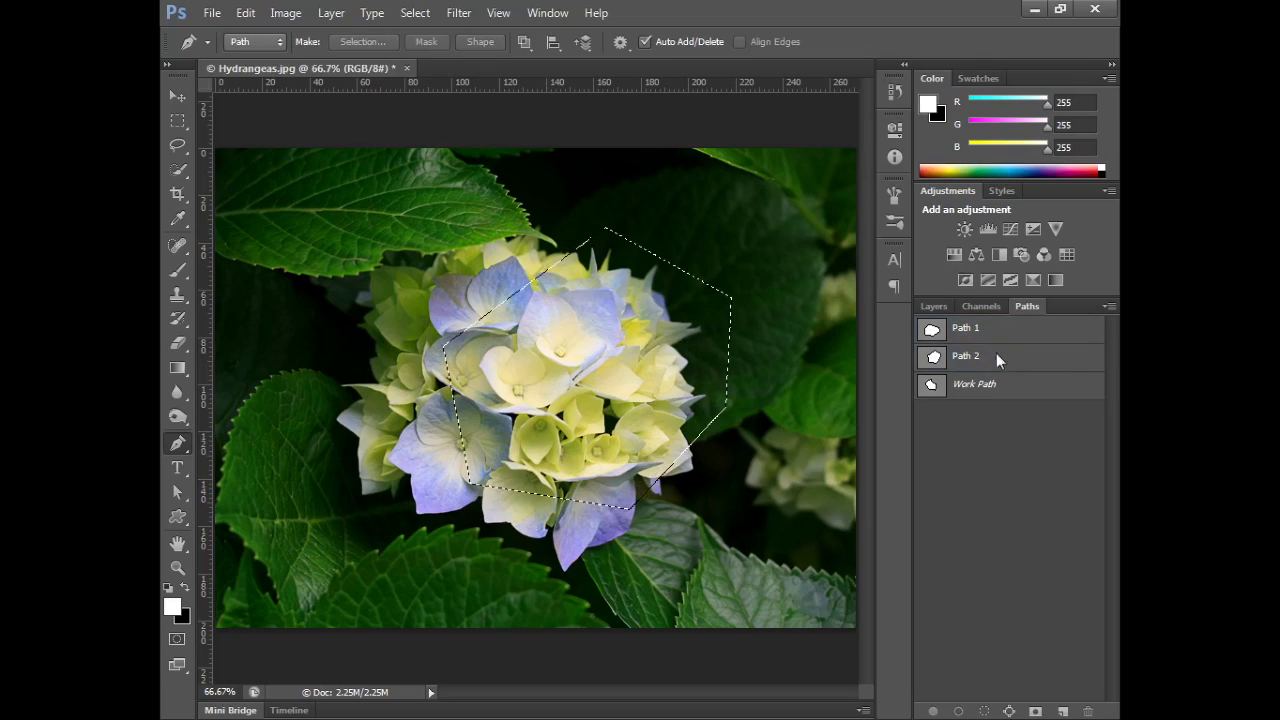
{"action": "left_click", "coordinate": [993, 386], "text": "ctrl"}
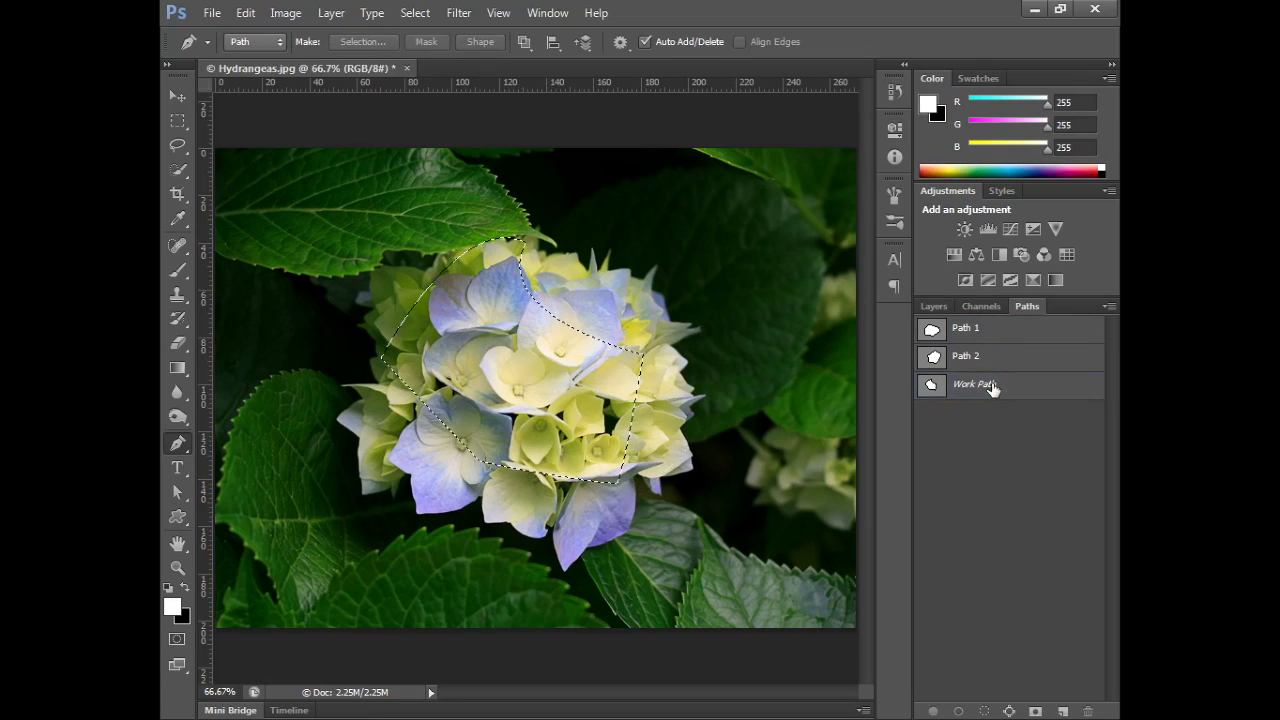
{"action": "key", "text": "ctrl+d"}
Step: Draw a rectangular marquee selection over the right edge of the hydrangea on the Background layer
{"action": "left_click", "coordinate": [936, 307]}
{"action": "left_click", "coordinate": [1019, 307]}
{"action": "left_click", "coordinate": [941, 305]}
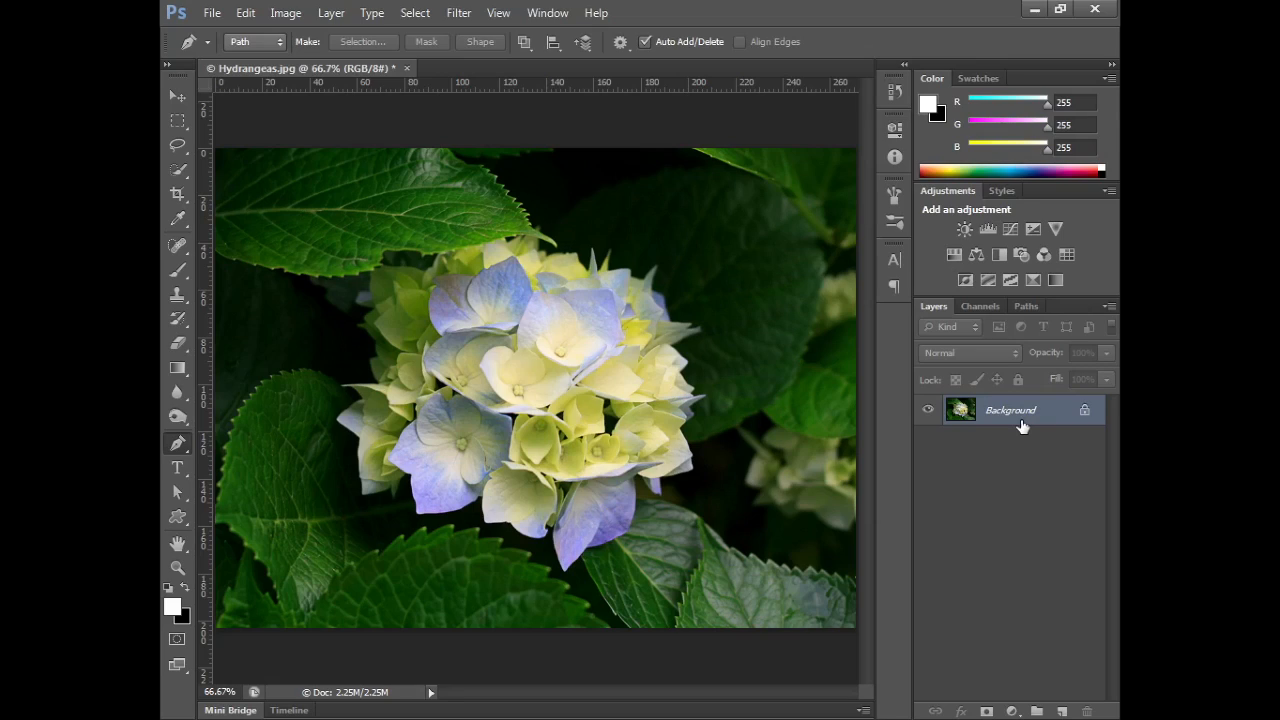
{"action": "left_click", "coordinate": [178, 120]}
{"action": "left_click_drag", "start_coordinate": [612, 323], "coordinate": [747, 503]}
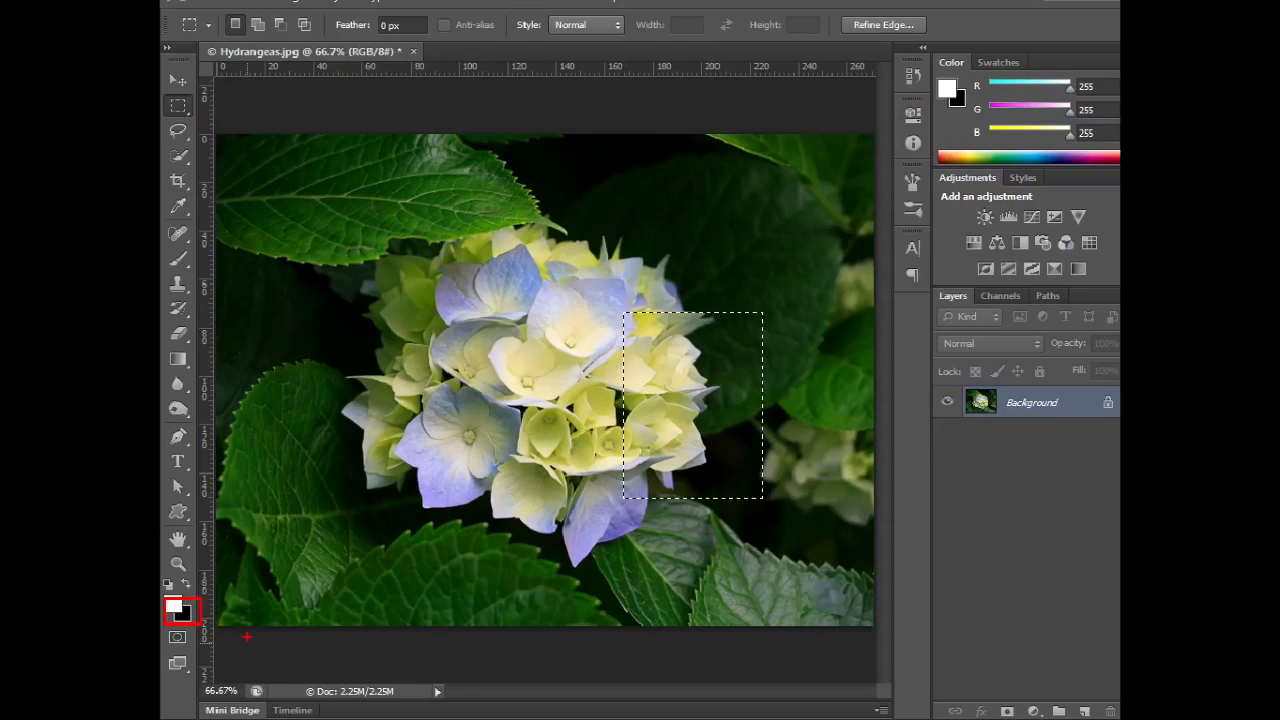
Step: Fill the rectangular selection with the Background Color, and undo the fill
{"action": "key", "text": "i"}
{"action": "key", "text": "shift+F5"}
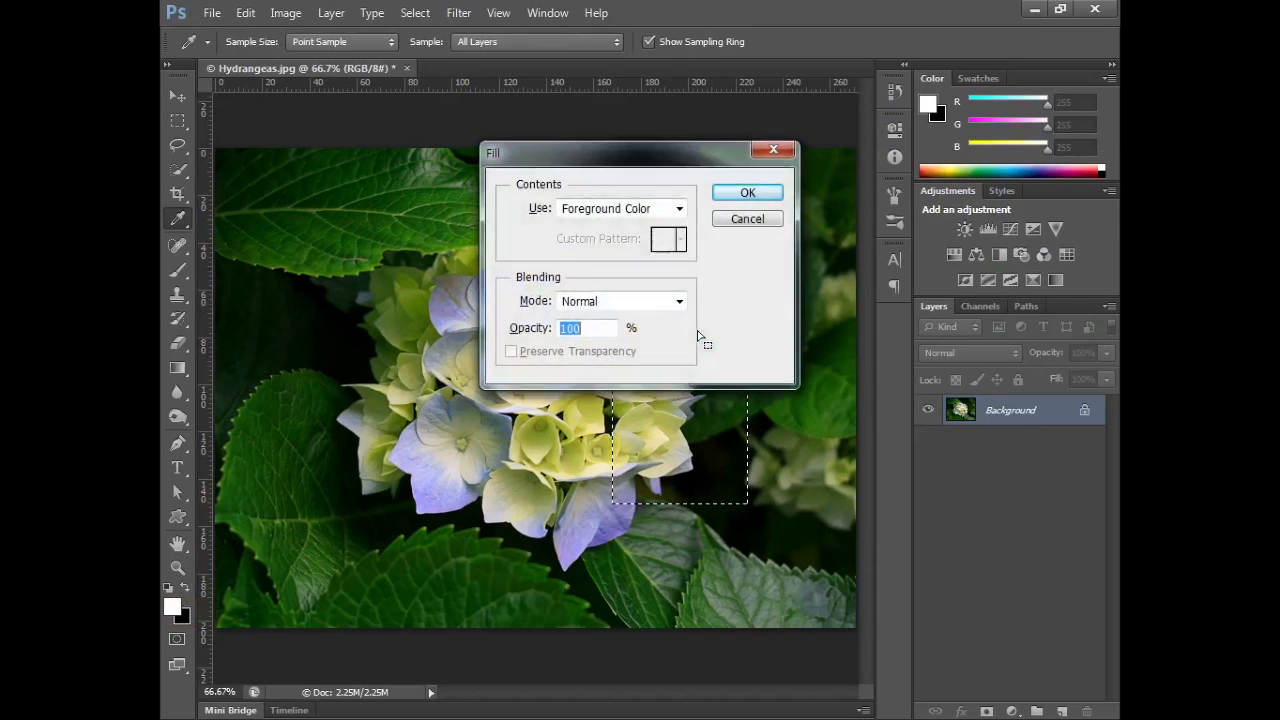
{"action": "left_click", "coordinate": [645, 208]}
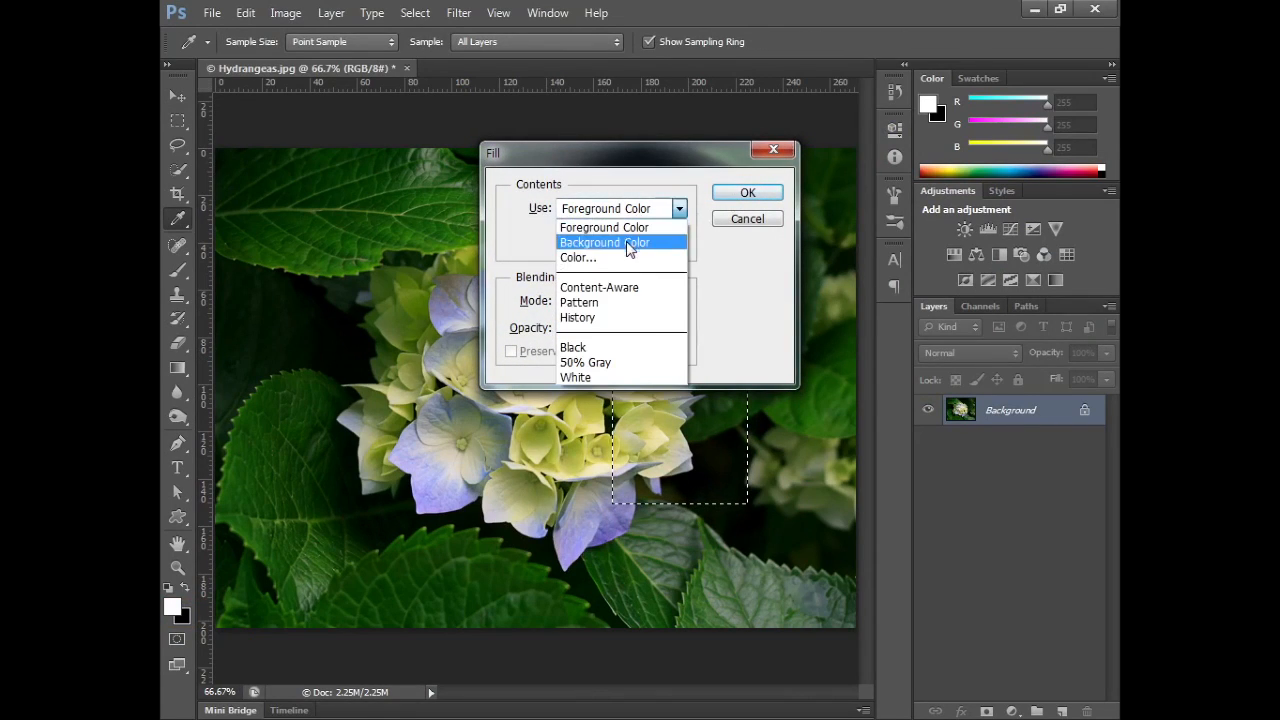
{"action": "left_click", "coordinate": [640, 240]}
{"action": "left_click", "coordinate": [746, 194]}
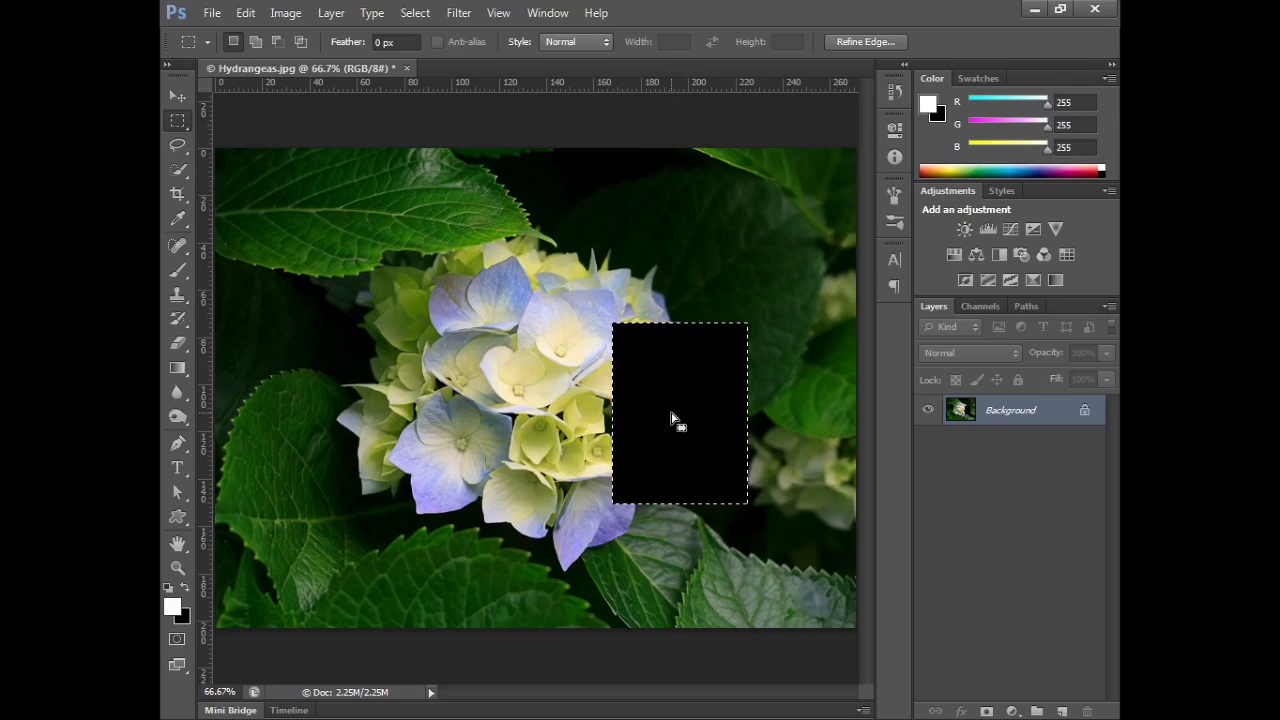
{"action": "key", "text": "ctrl+z"}
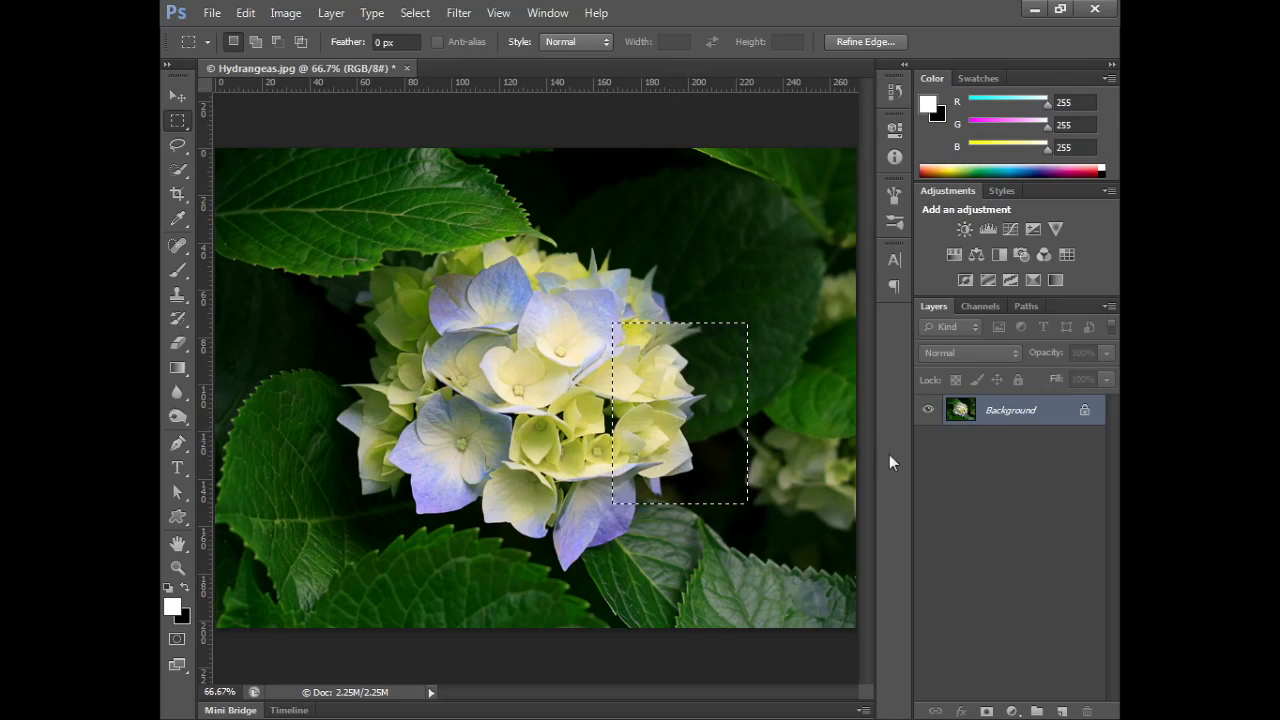
Step: Convert the Background into a regular layer named Layer 0, delete the rectangular selection's pixels, and deselect
{"action": "double_click", "coordinate": [963, 412]}
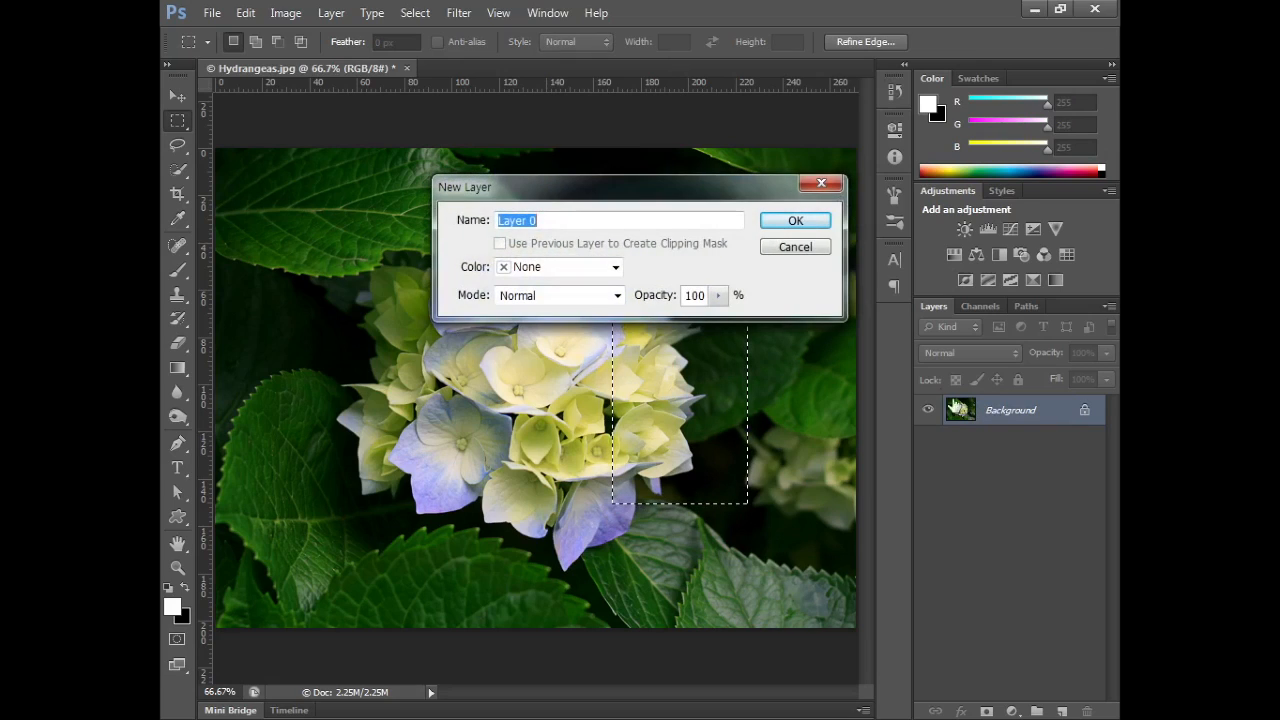
{"action": "left_click", "coordinate": [813, 224]}
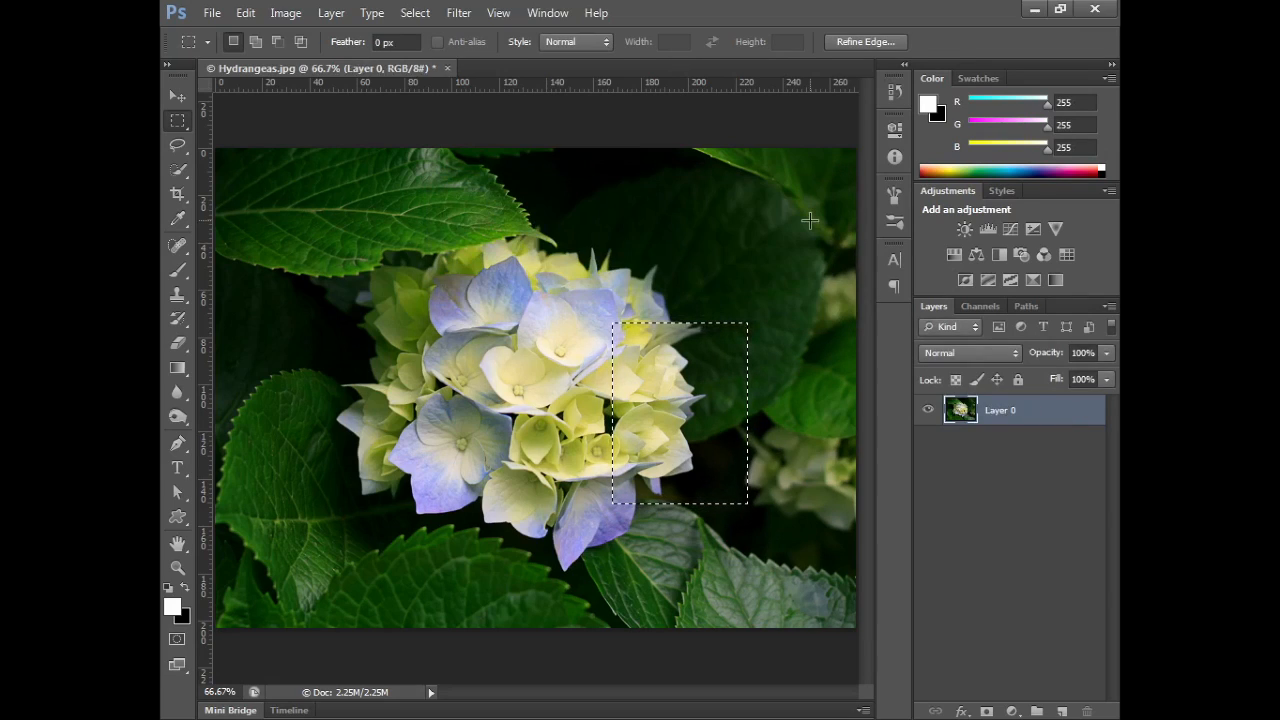
{"action": "key", "text": "Delete"}
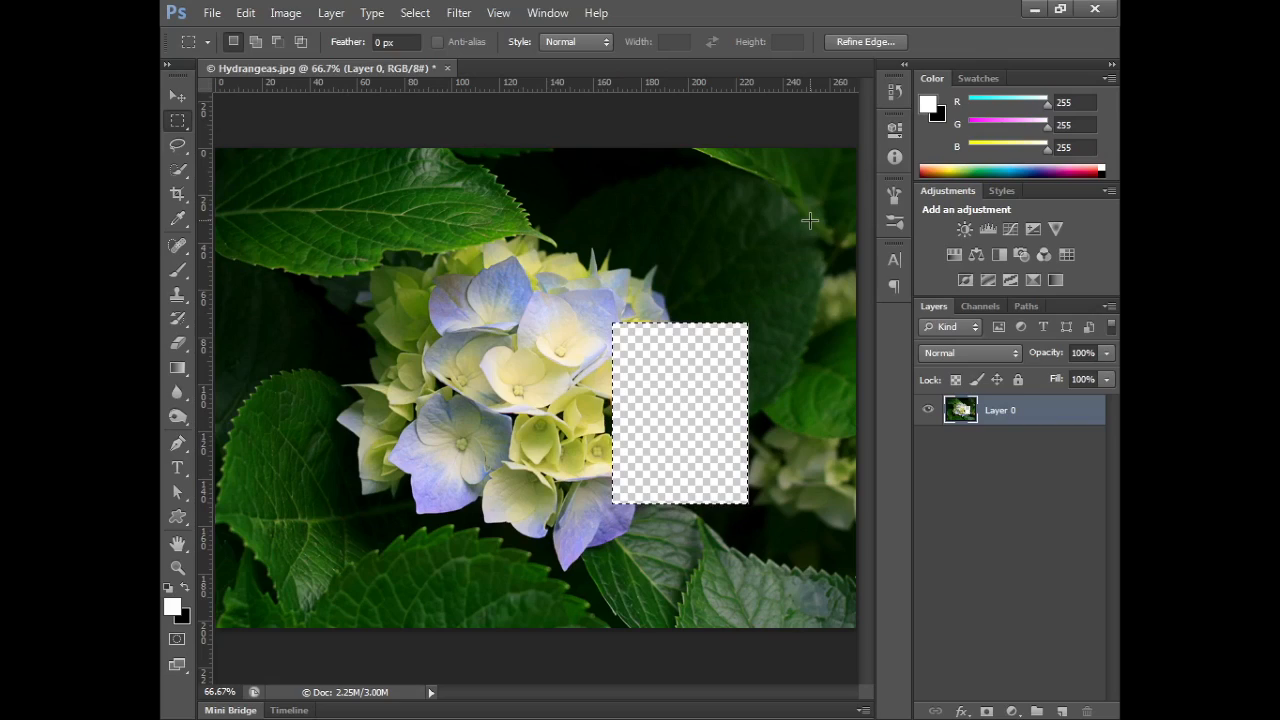
{"action": "left_click", "coordinate": [809, 219]}
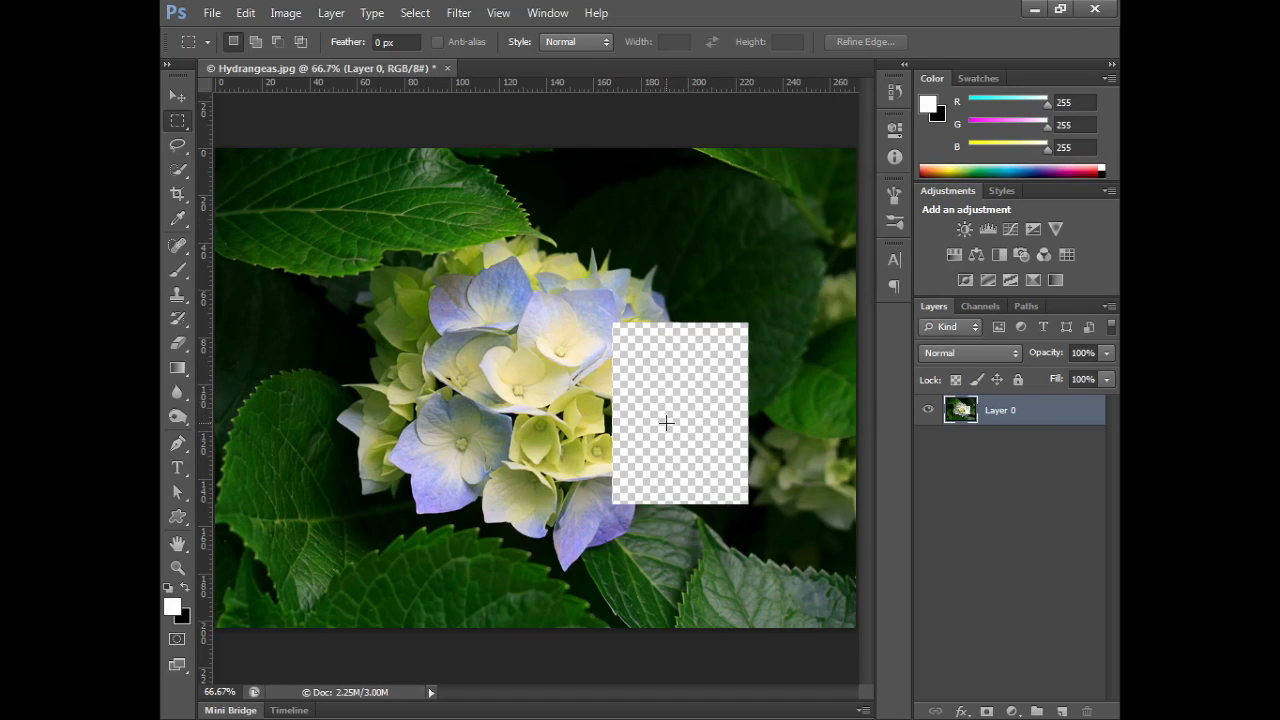
Step: Convert Layer 0 back into a Background layer, and view the available options for creating a new layer
{"action": "left_click", "coordinate": [331, 13]}
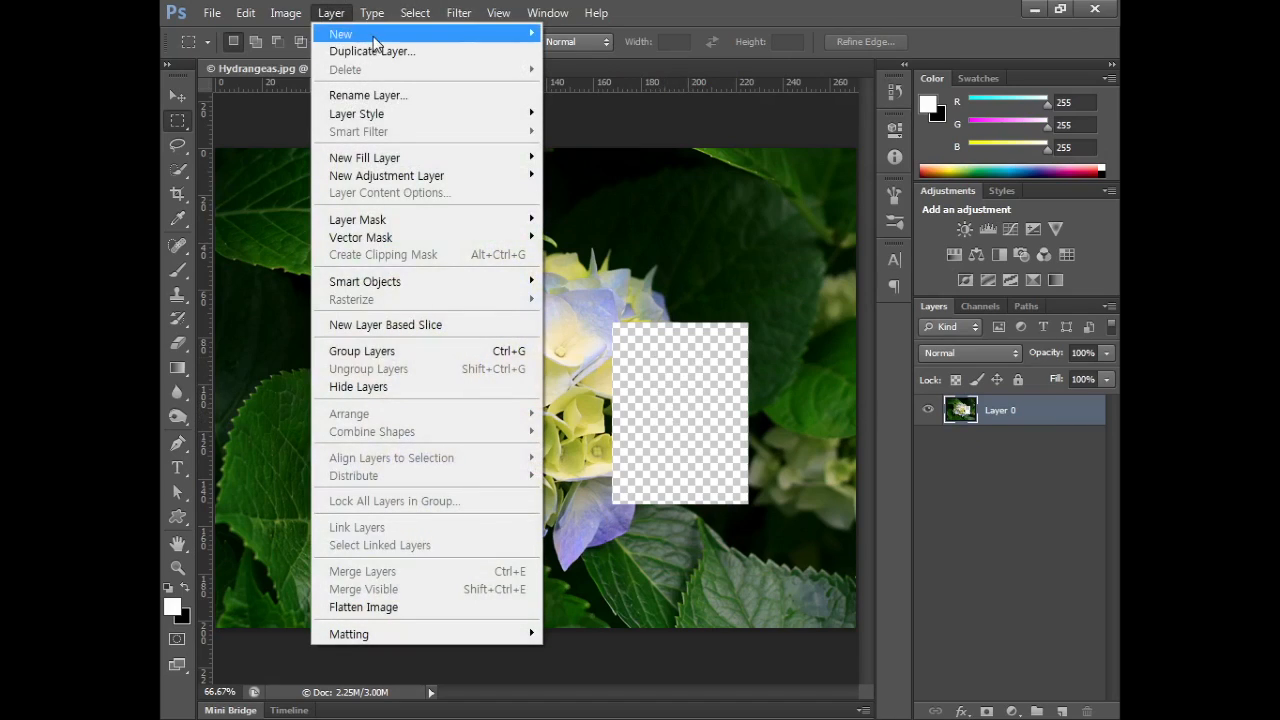
{"action": "mouse_move", "coordinate": [374, 44]}
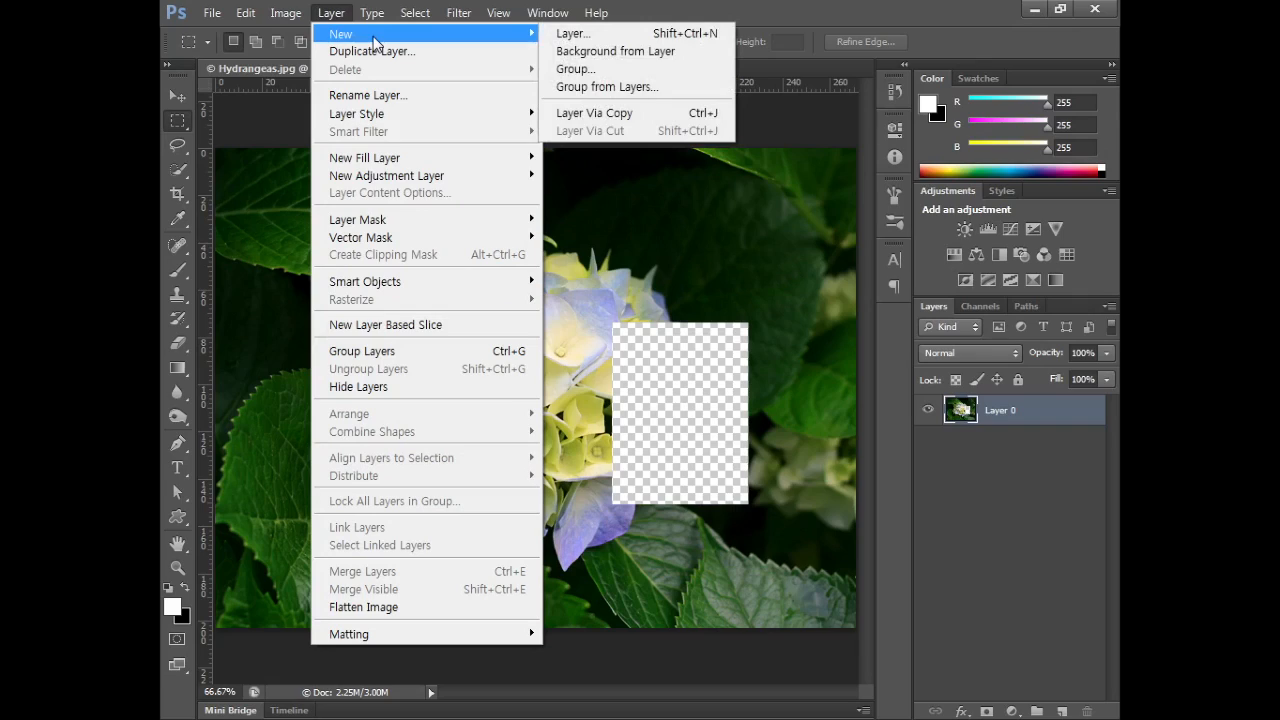
{"action": "left_click", "coordinate": [637, 58]}
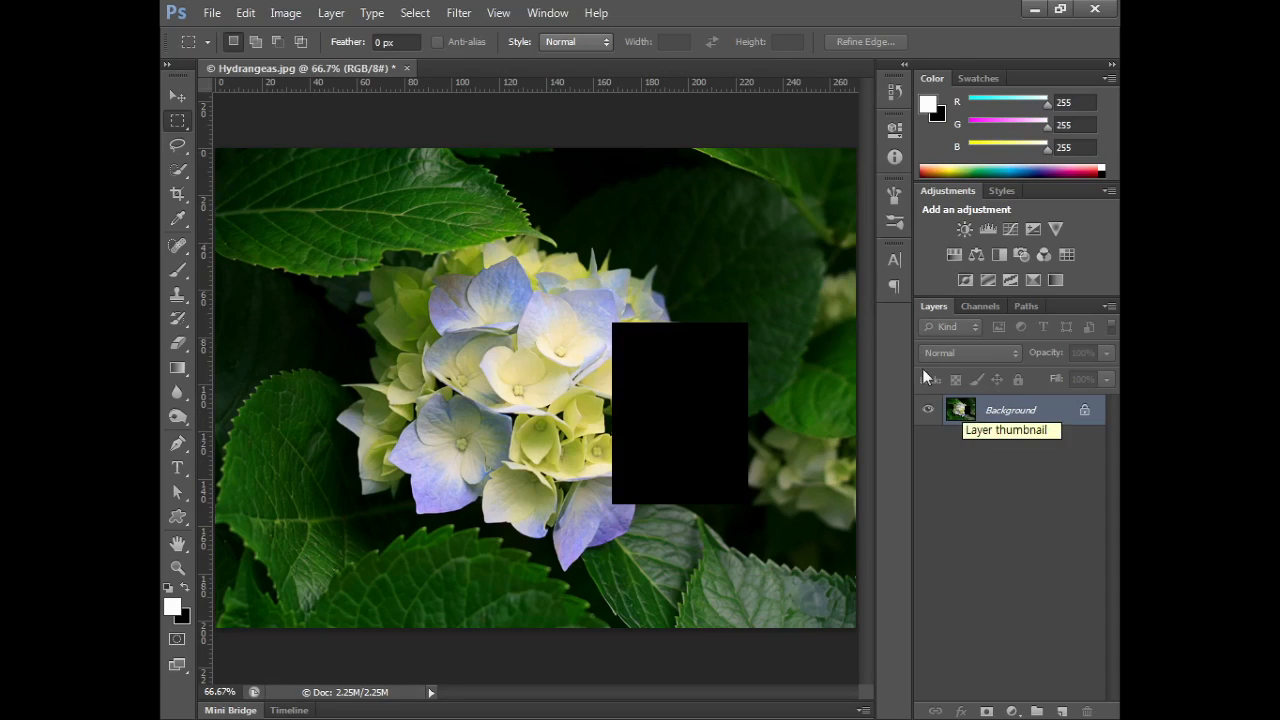
{"action": "left_click", "coordinate": [331, 12]}
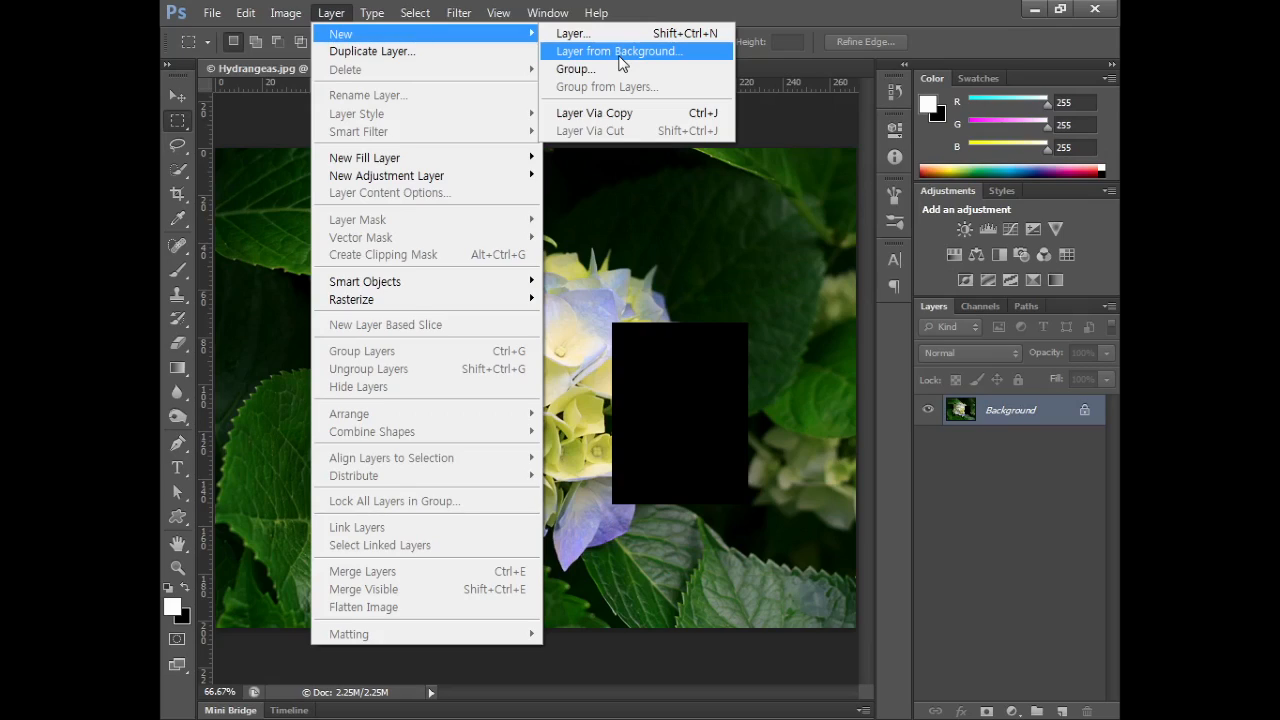
{"action": "left_click", "coordinate": [1004, 490]}
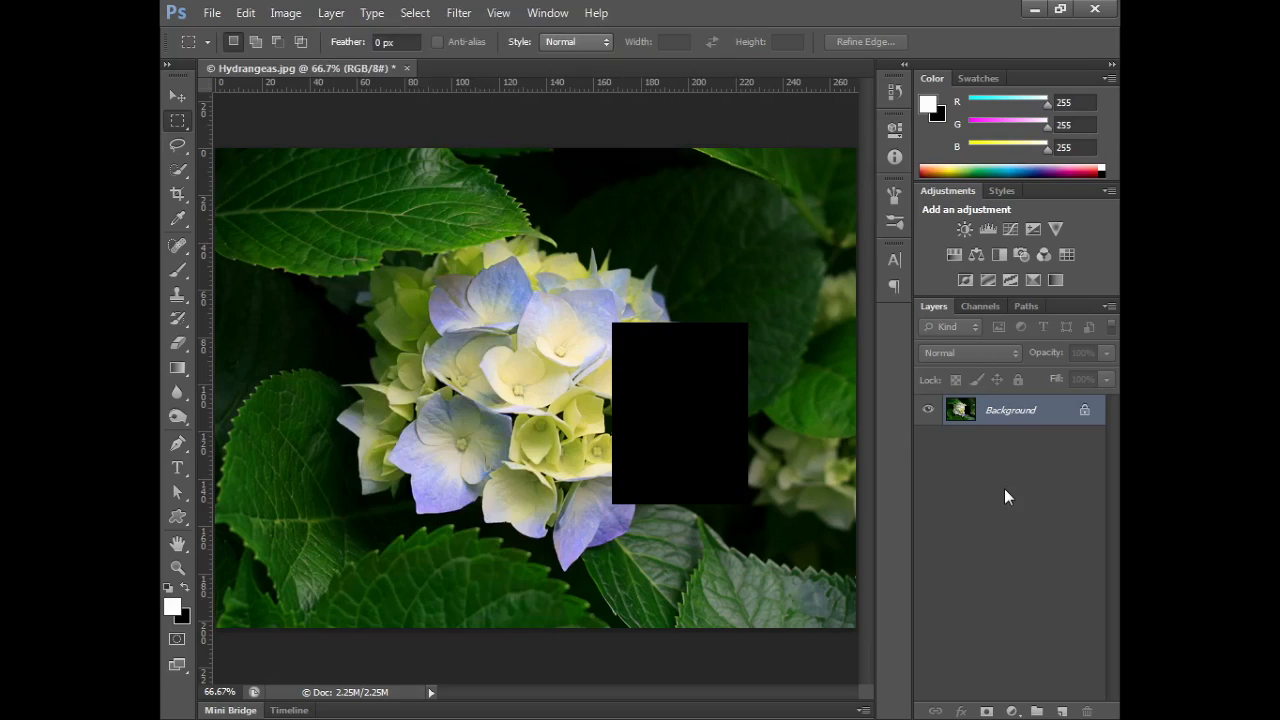
Step: Create an empty layer above the Background and view its blend mode options
{"action": "left_click", "coordinate": [1062, 711]}
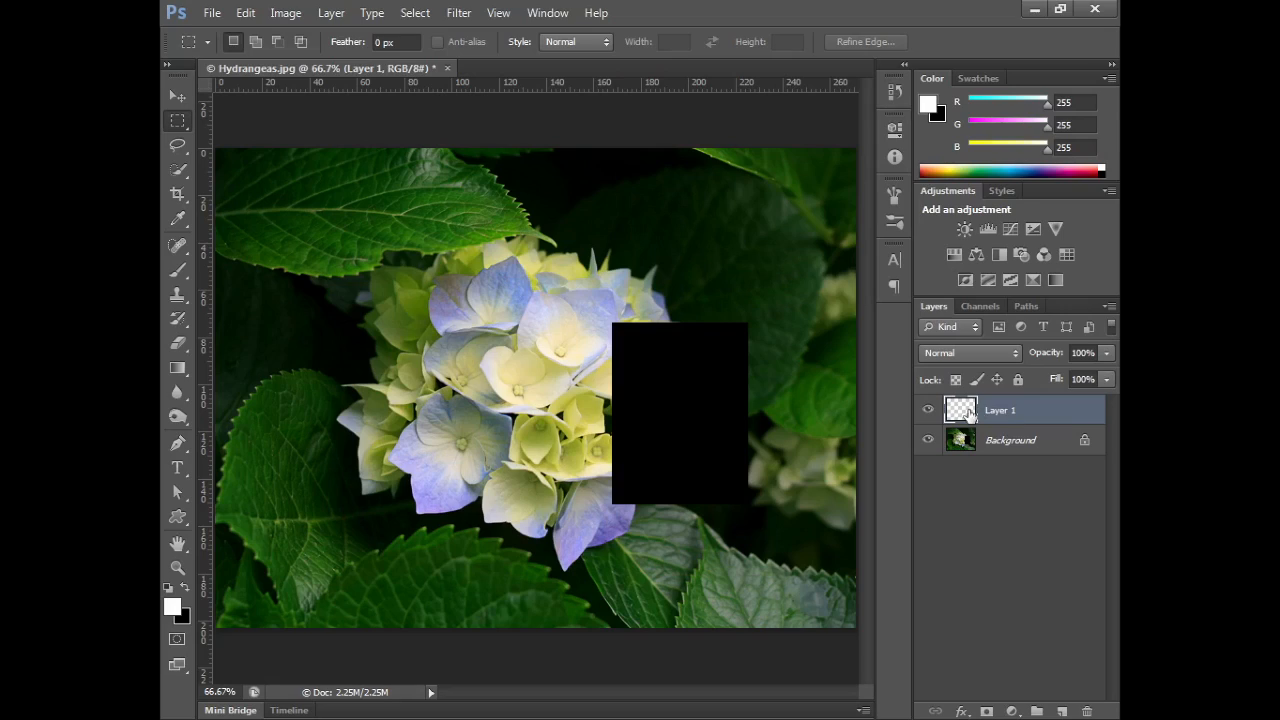
{"action": "left_click", "coordinate": [988, 352]}
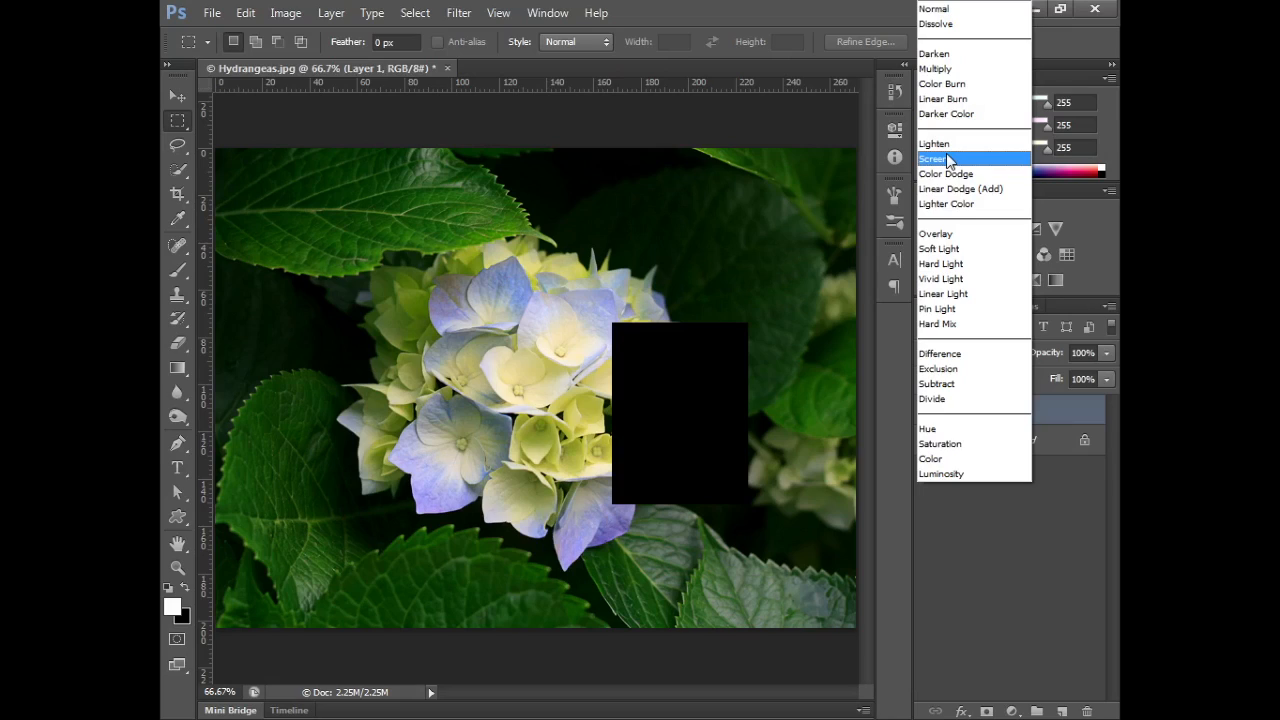
{"action": "left_click", "coordinate": [1020, 605]}
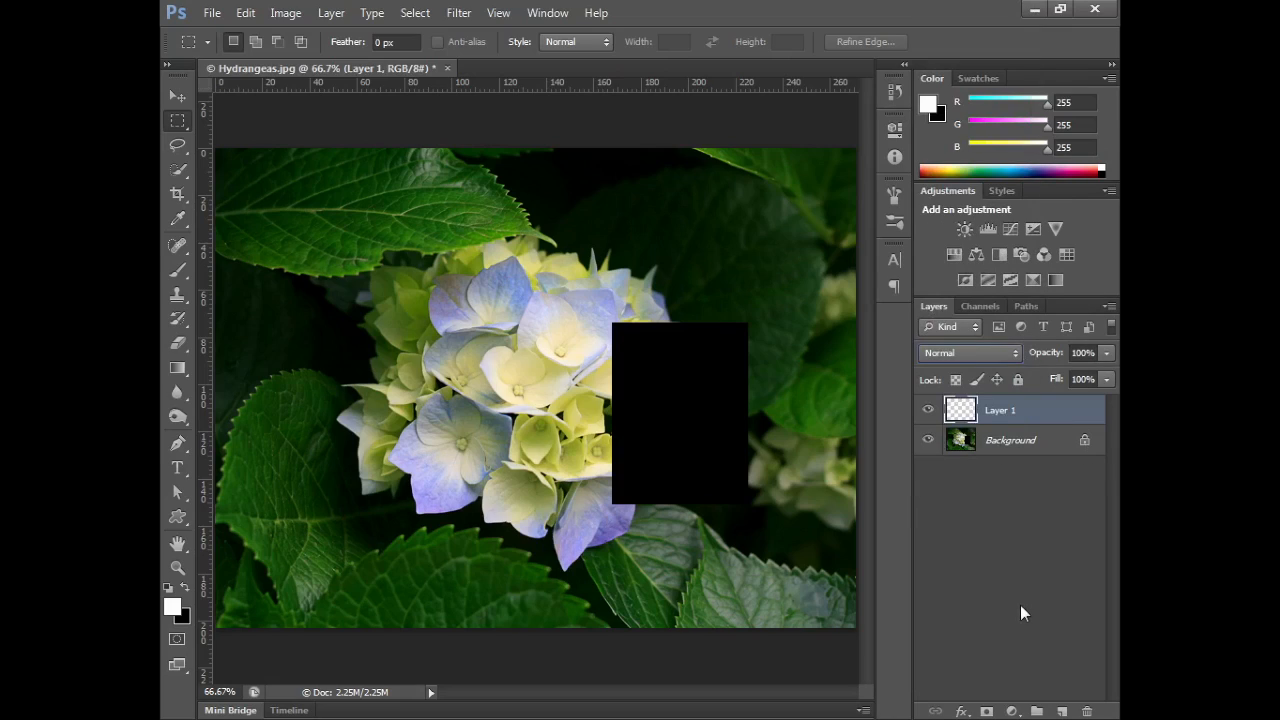
{"action": "left_click", "coordinate": [1008, 353]}
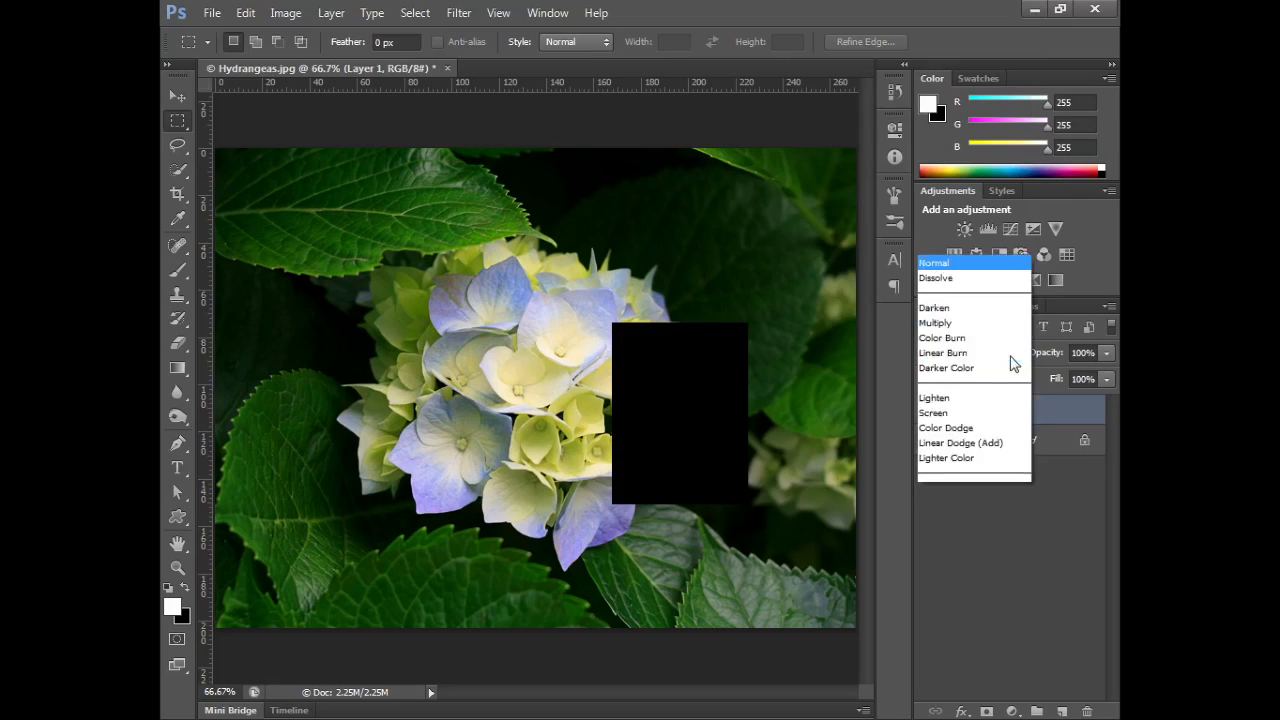
{"action": "left_click", "coordinate": [1011, 546]}
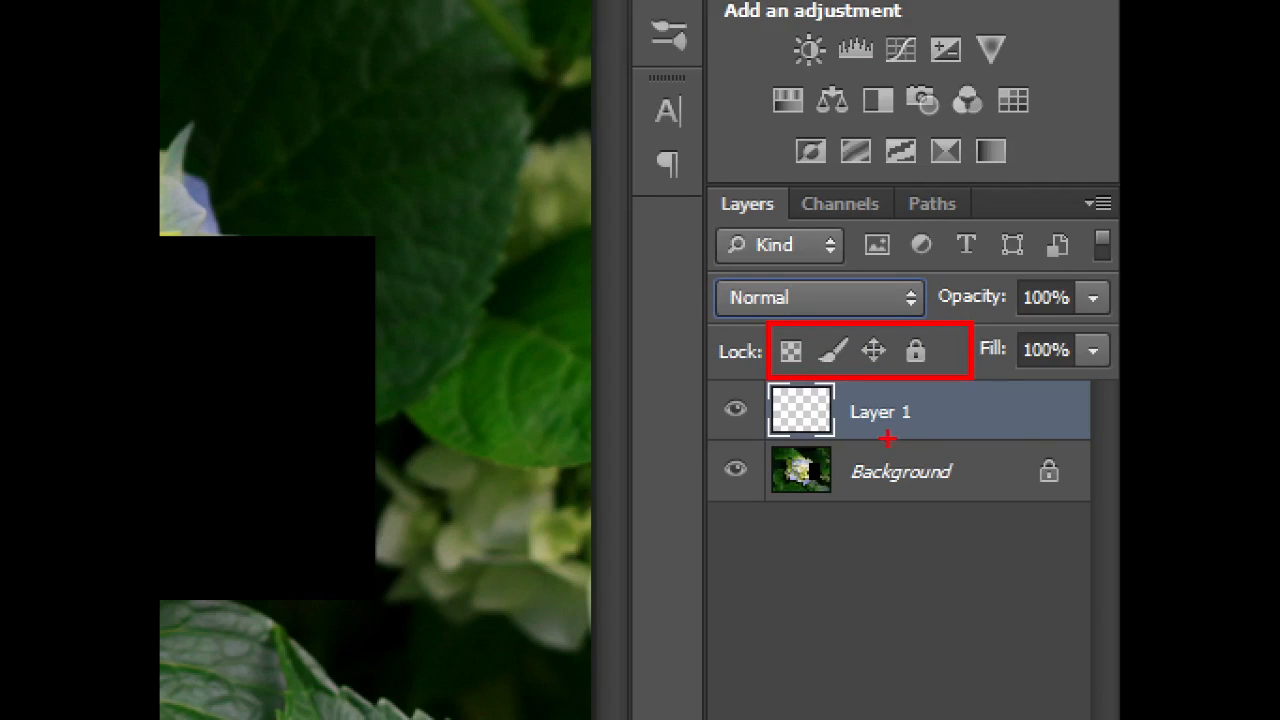
{"action": "left_click_drag", "start_coordinate": [785, 328], "coordinate": [824, 305]}
{"action": "mouse_move", "coordinate": [832, 366]}
{"action": "left_mouse_down"}
{"action": "mouse_move", "coordinate": [806, 356]}
{"action": "mouse_move", "coordinate": [846, 334]}
{"action": "mouse_move", "coordinate": [820, 352]}
{"action": "mouse_move", "coordinate": [845, 349]}
{"action": "left_mouse_up"}
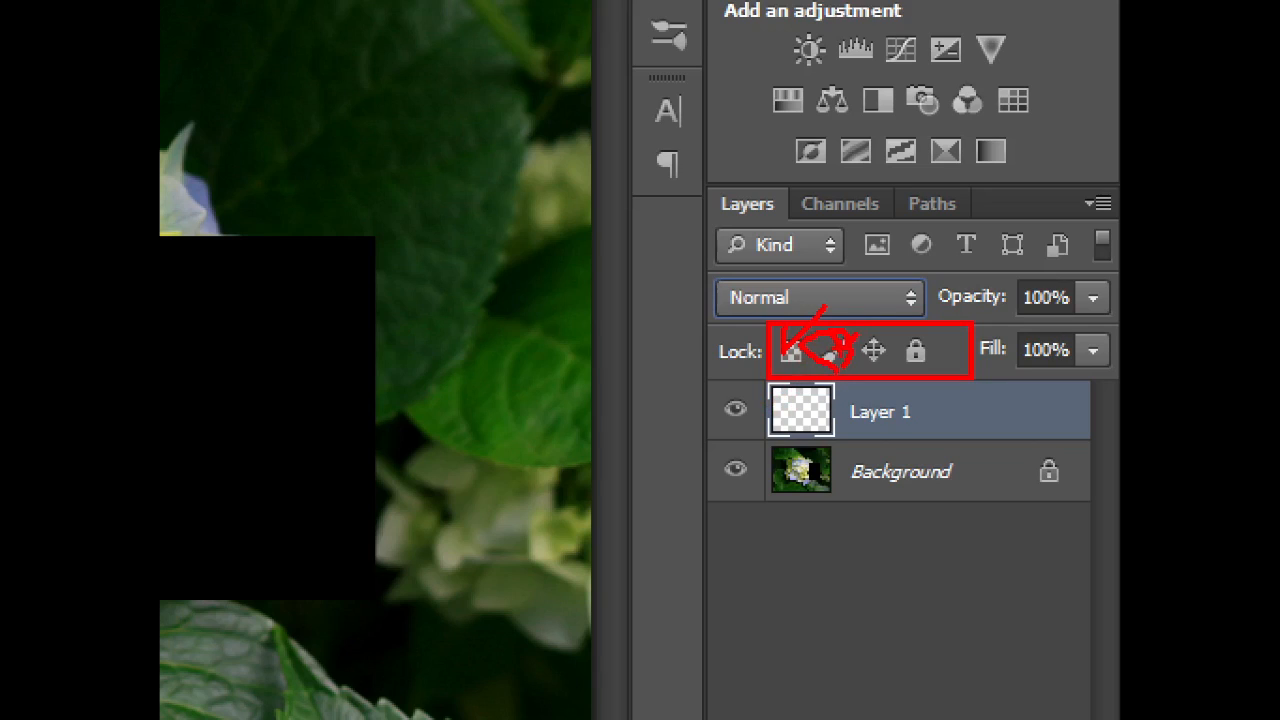
{"action": "mouse_move", "coordinate": [866, 332]}
{"action": "left_mouse_down"}
{"action": "mouse_move", "coordinate": [905, 343]}
{"action": "mouse_move", "coordinate": [924, 318]}
{"action": "left_mouse_up"}
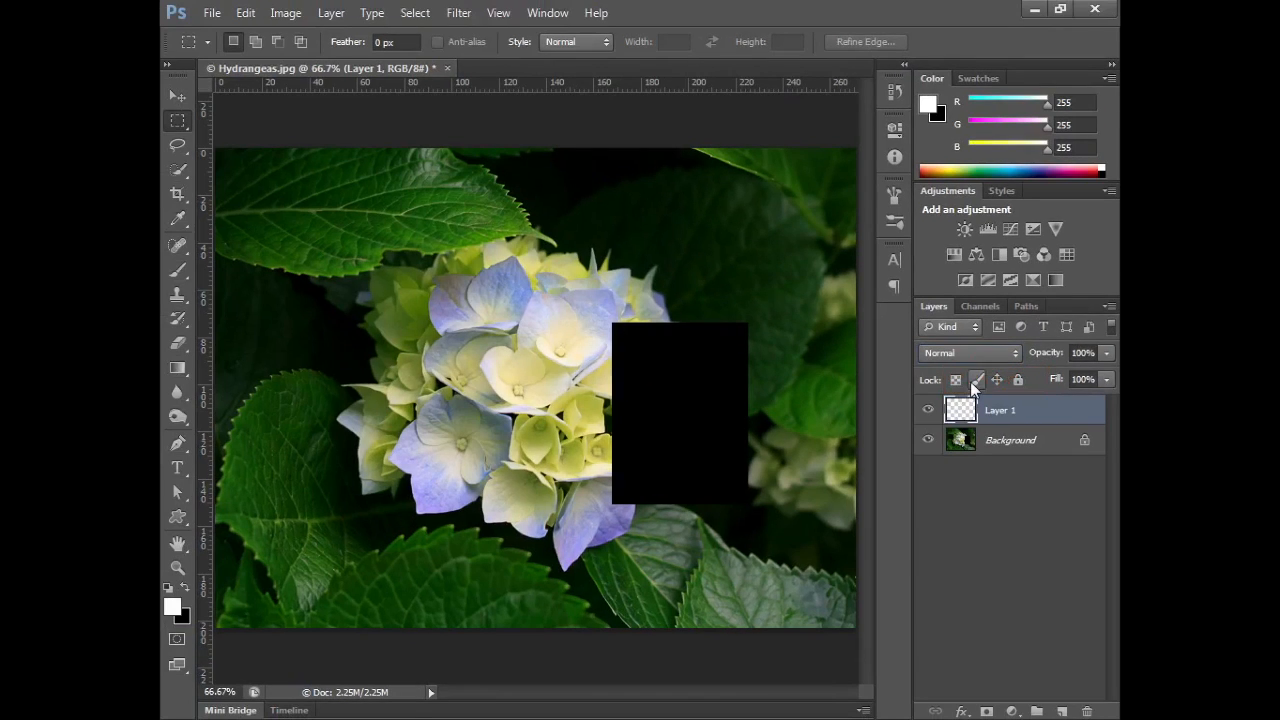
Step: Try the transparent pixels, image pixels, position and full locks on Layer 1, leaving the layer unlocked
{"action": "left_click", "coordinate": [956, 380]}
{"action": "left_click", "coordinate": [975, 381]}
{"action": "left_click", "coordinate": [996, 381]}
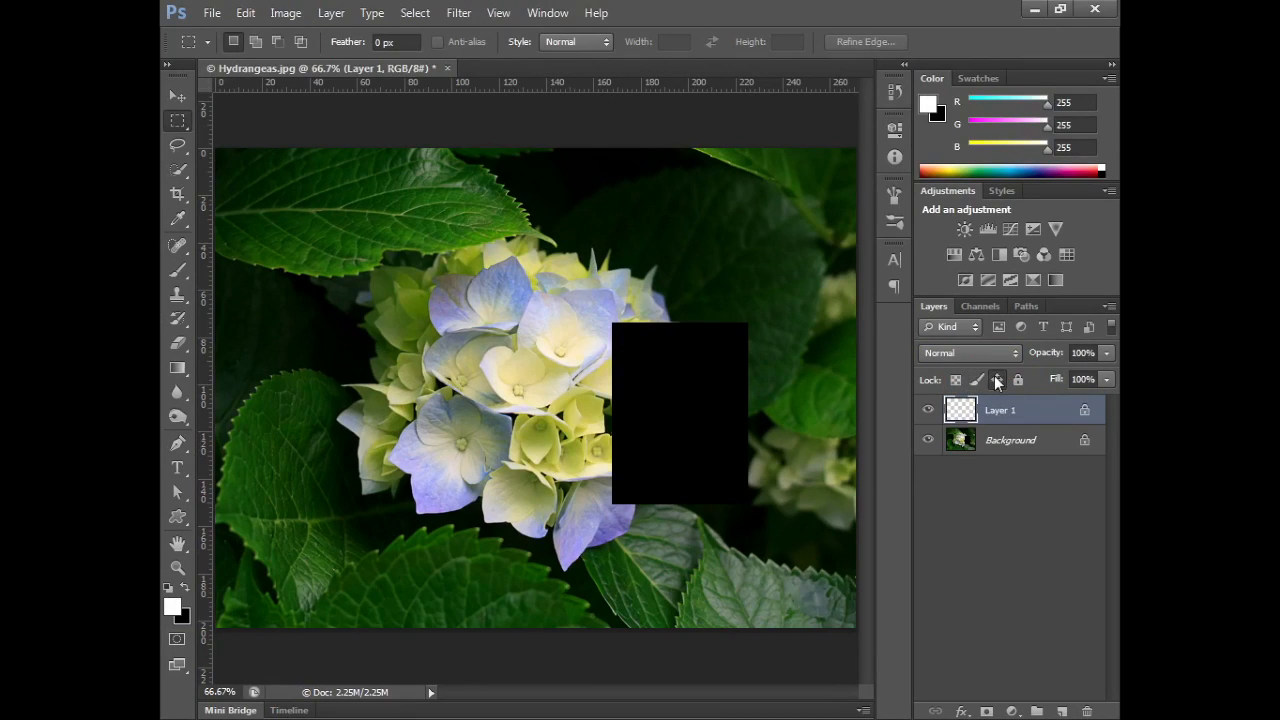
{"action": "left_click", "coordinate": [1017, 381]}
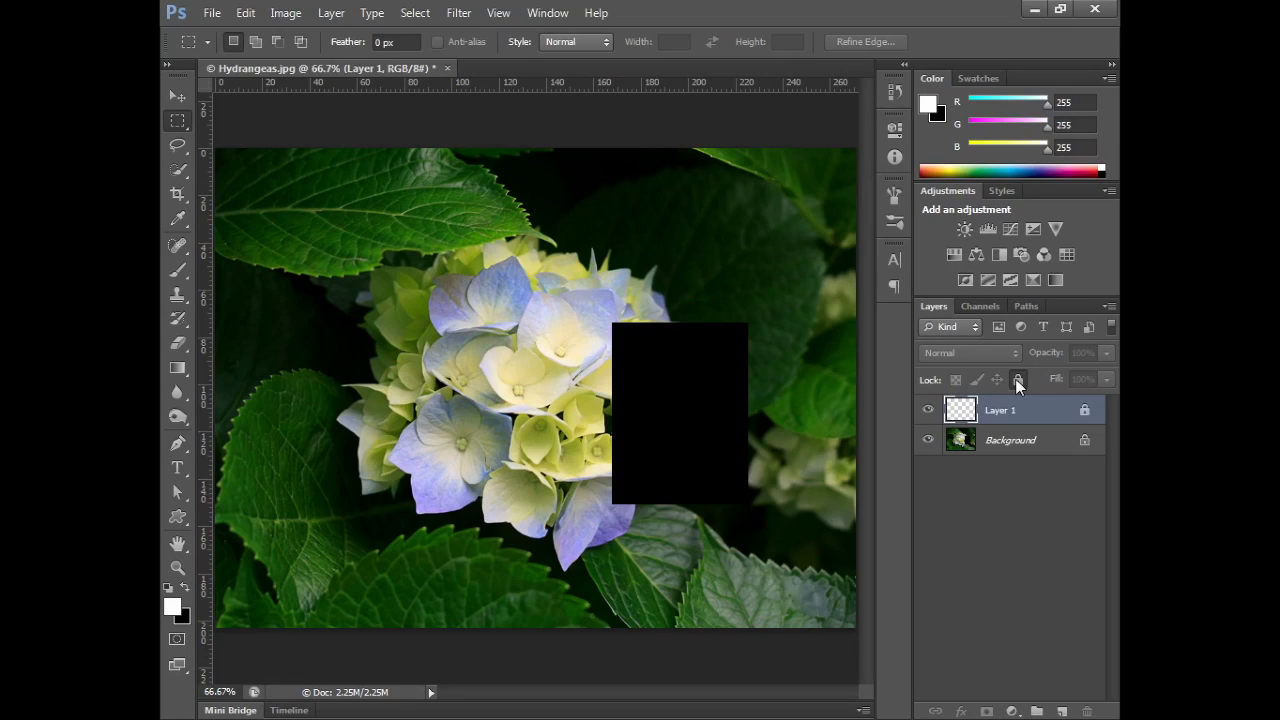
{"action": "left_click", "coordinate": [1017, 381]}
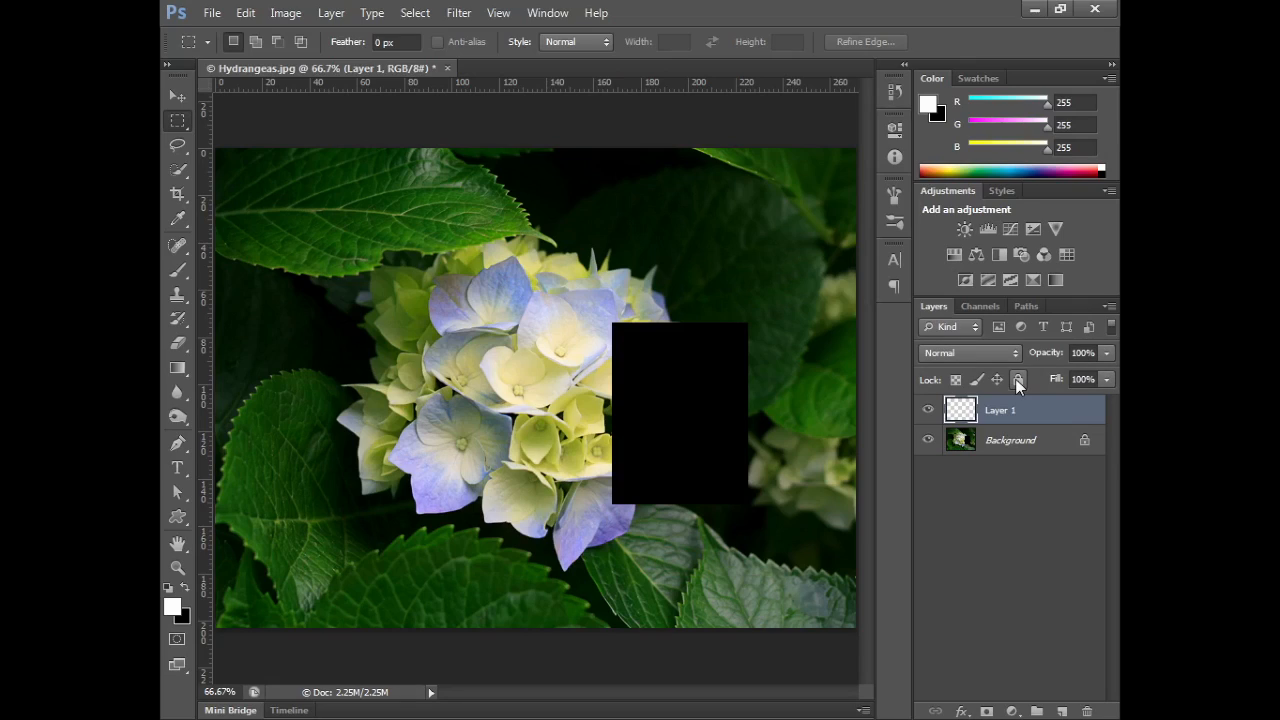
{"action": "left_click", "coordinate": [958, 380]}
Step: Paint a red (RGB 218, 27, 27) zigzag across the flower on Layer 1 with a soft round 90 px brush
{"action": "left_click", "coordinate": [177, 271]}
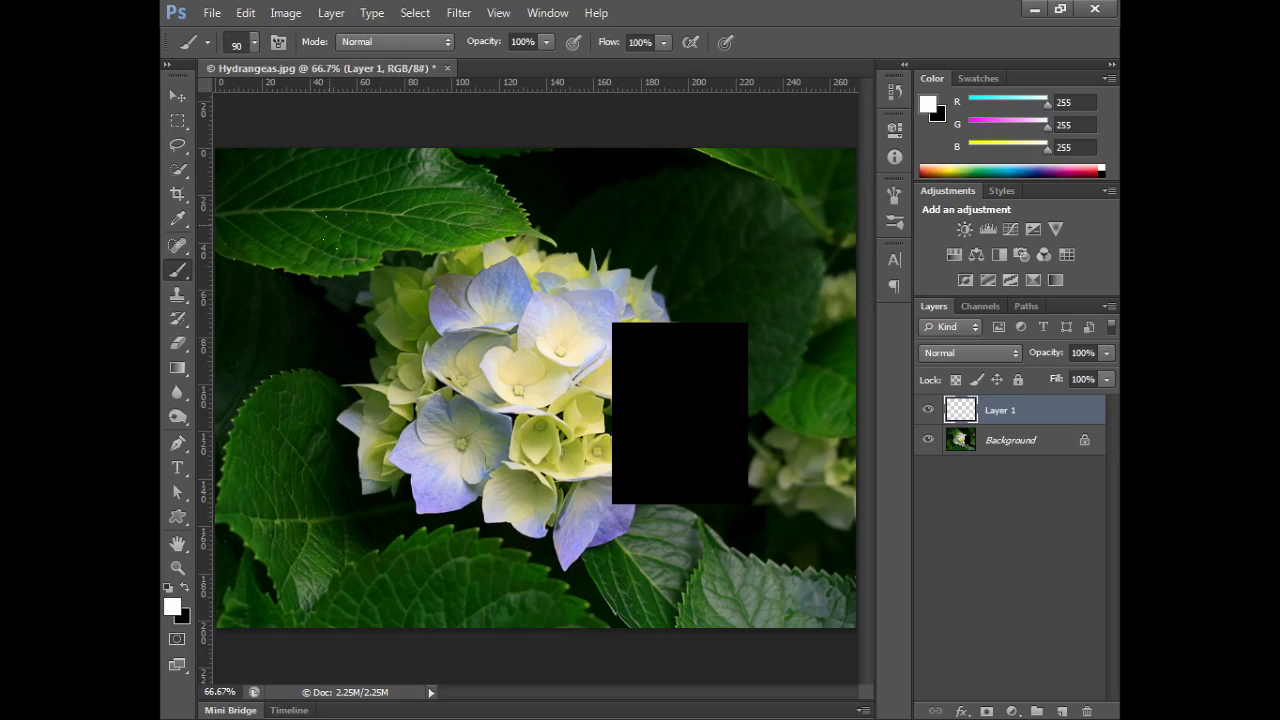
{"action": "left_click", "coordinate": [207, 42]}
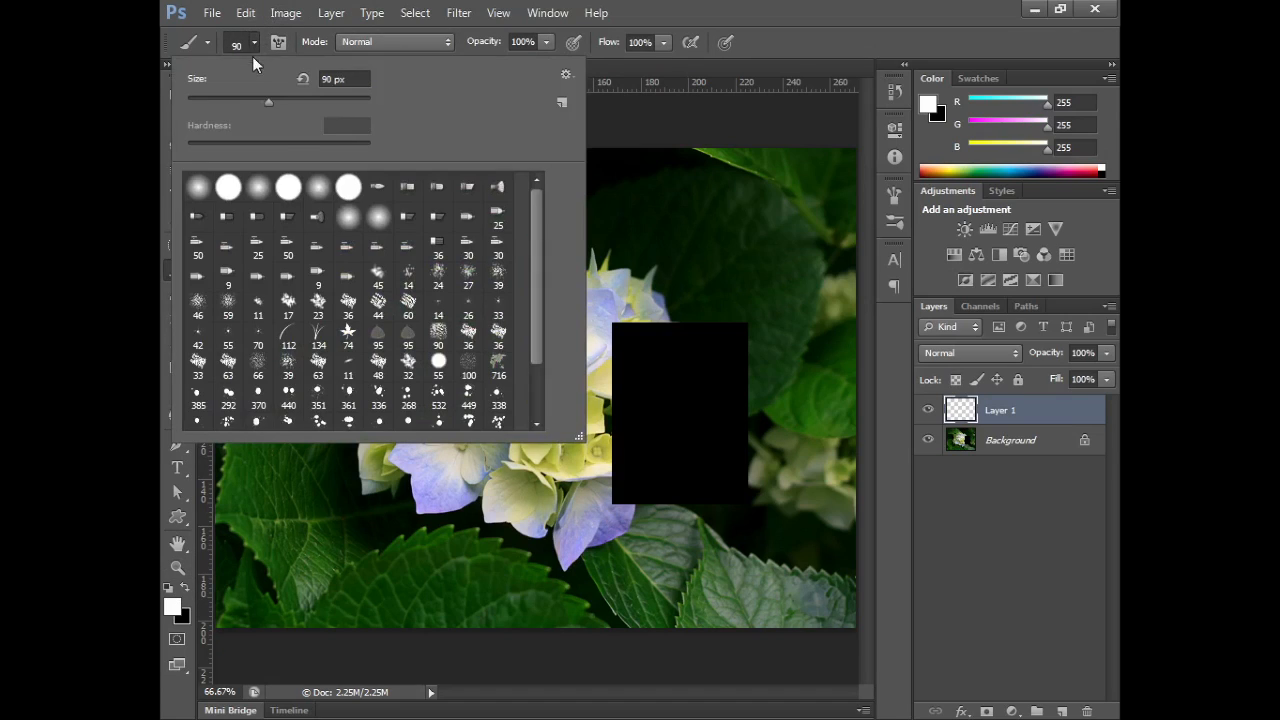
{"action": "double_click", "coordinate": [255, 190]}
{"action": "left_click", "coordinate": [173, 607]}
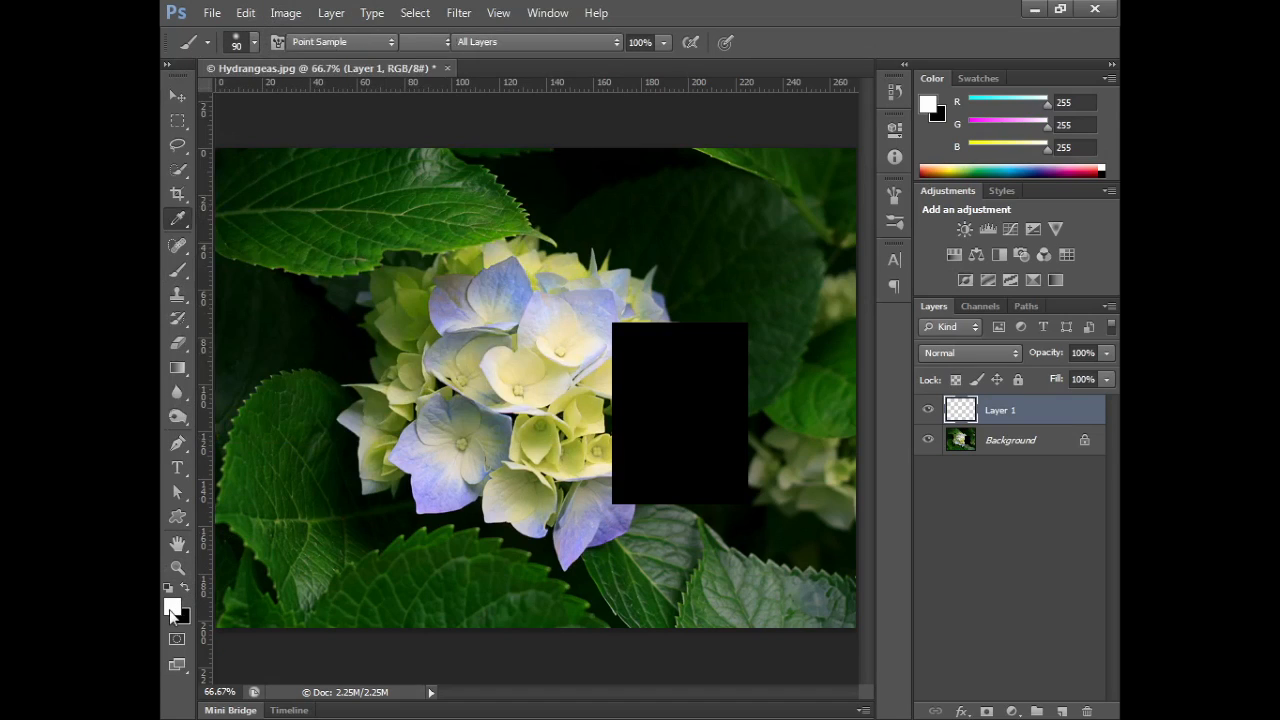
{"action": "left_click", "coordinate": [497, 229]}
{"action": "left_click", "coordinate": [734, 186]}
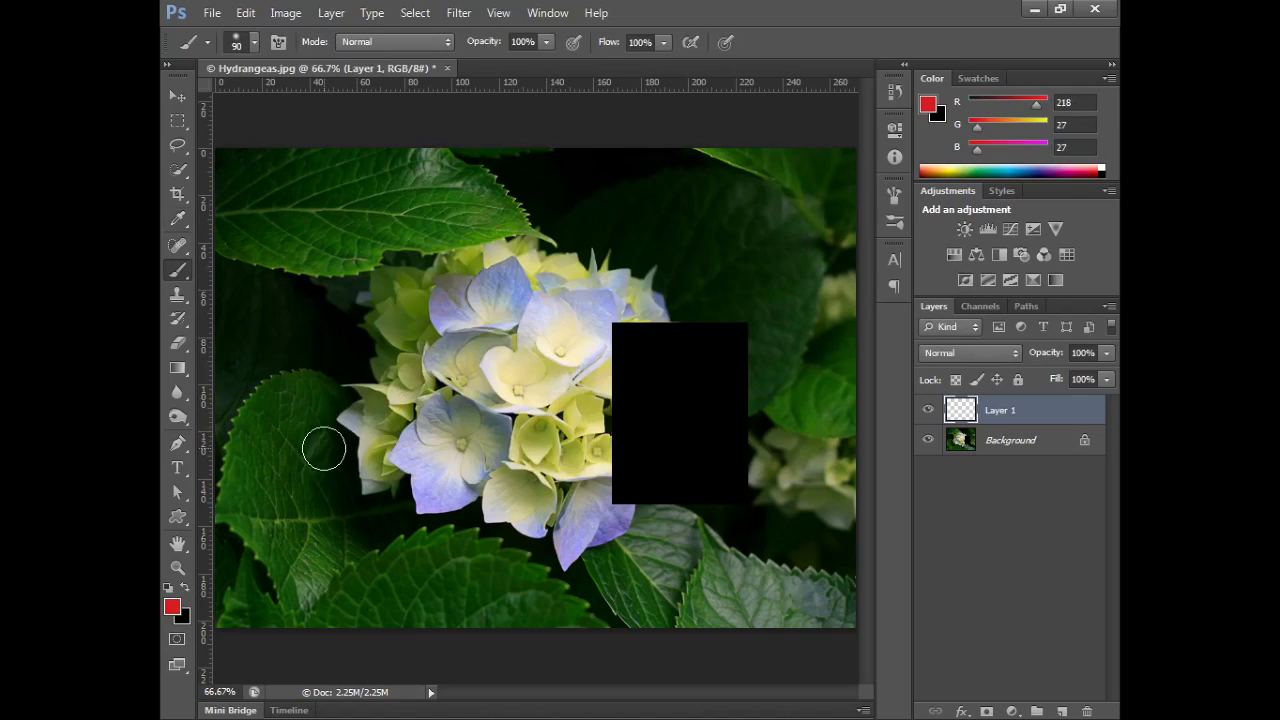
{"action": "left_click_drag", "start_coordinate": [323, 443], "coordinate": [440, 420]}
{"action": "mouse_move", "coordinate": [622, 283]}
{"action": "left_mouse_down"}
{"action": "mouse_move", "coordinate": [563, 476]}
{"action": "mouse_move", "coordinate": [674, 434]}
{"action": "mouse_move", "coordinate": [766, 440]}
{"action": "mouse_move", "coordinate": [775, 510]}
{"action": "left_mouse_up"}
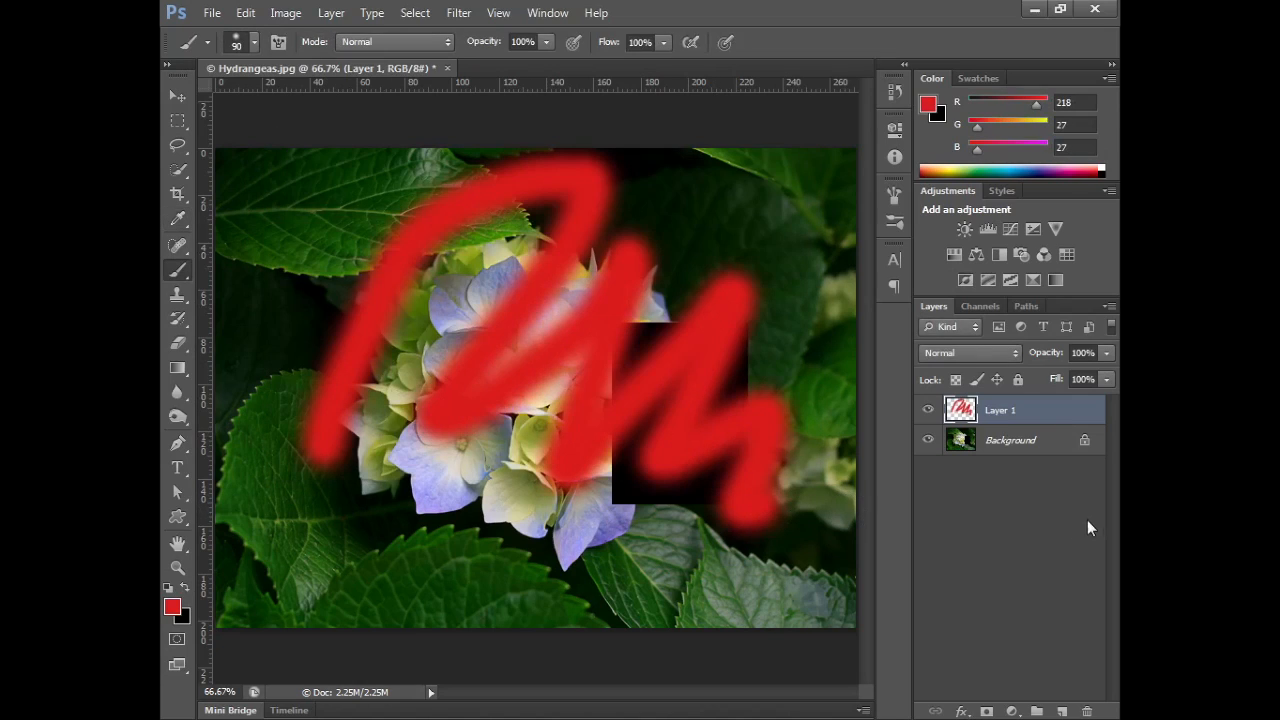
Step: Set the foreground color to green (#28da1b)
{"action": "left_click", "coordinate": [175, 606]}
{"action": "left_click", "coordinate": [551, 358]}
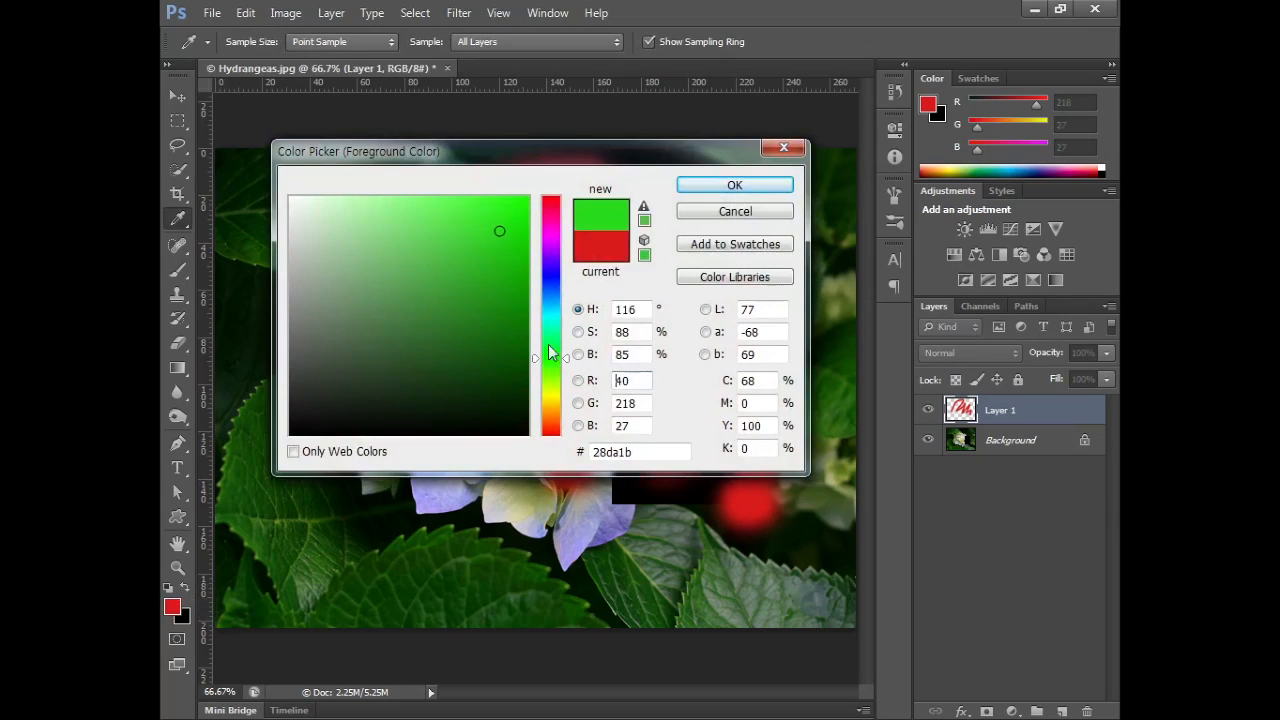
{"action": "left_click", "coordinate": [686, 190]}
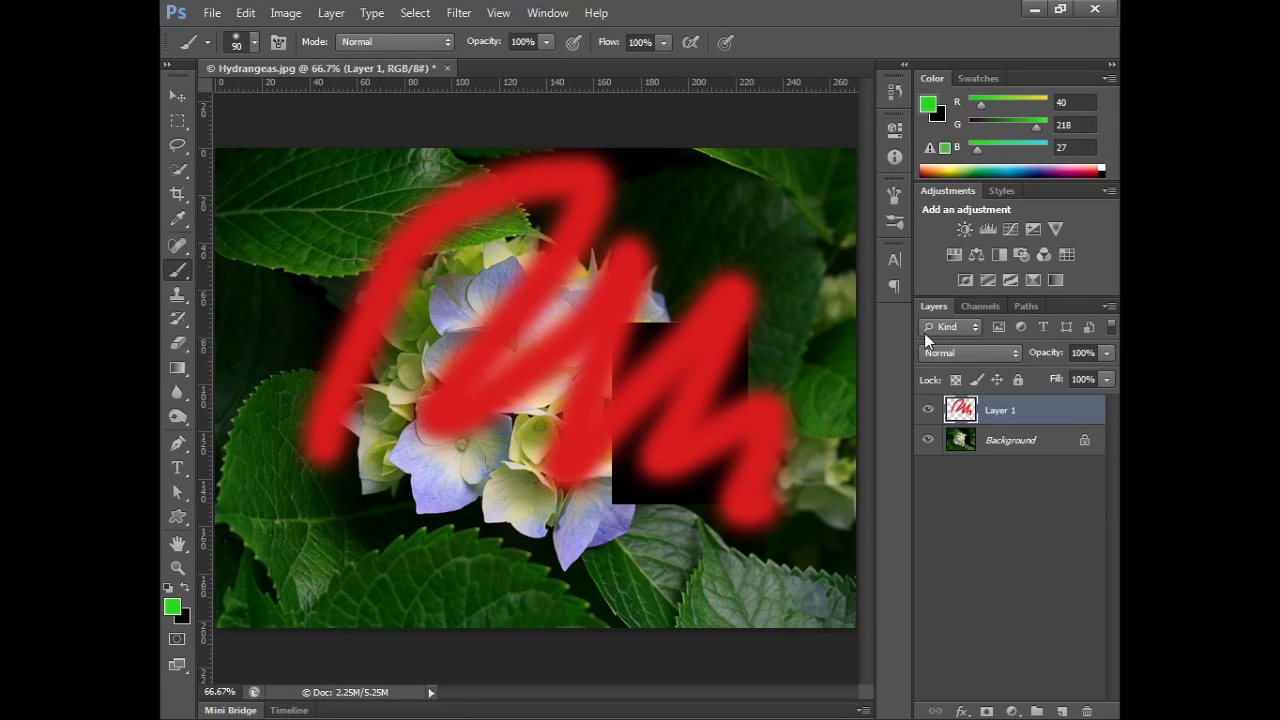
Step: Lock Layer 1's transparent pixels, fill its brush strokes with the foreground color, and release the lock
{"action": "key", "text": "alt+BackSpace"}
{"action": "left_click", "coordinate": [955, 380]}
{"action": "key", "text": "alt+BackSpace"}
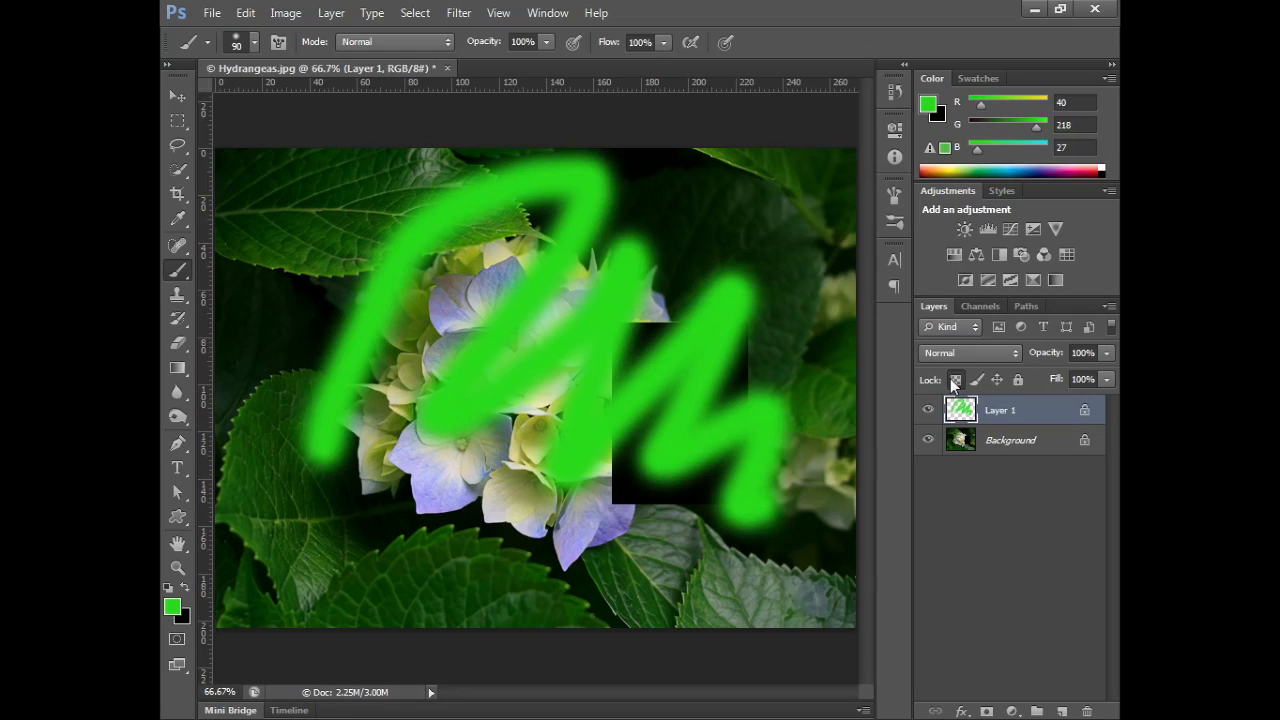
{"action": "left_click", "coordinate": [955, 381]}
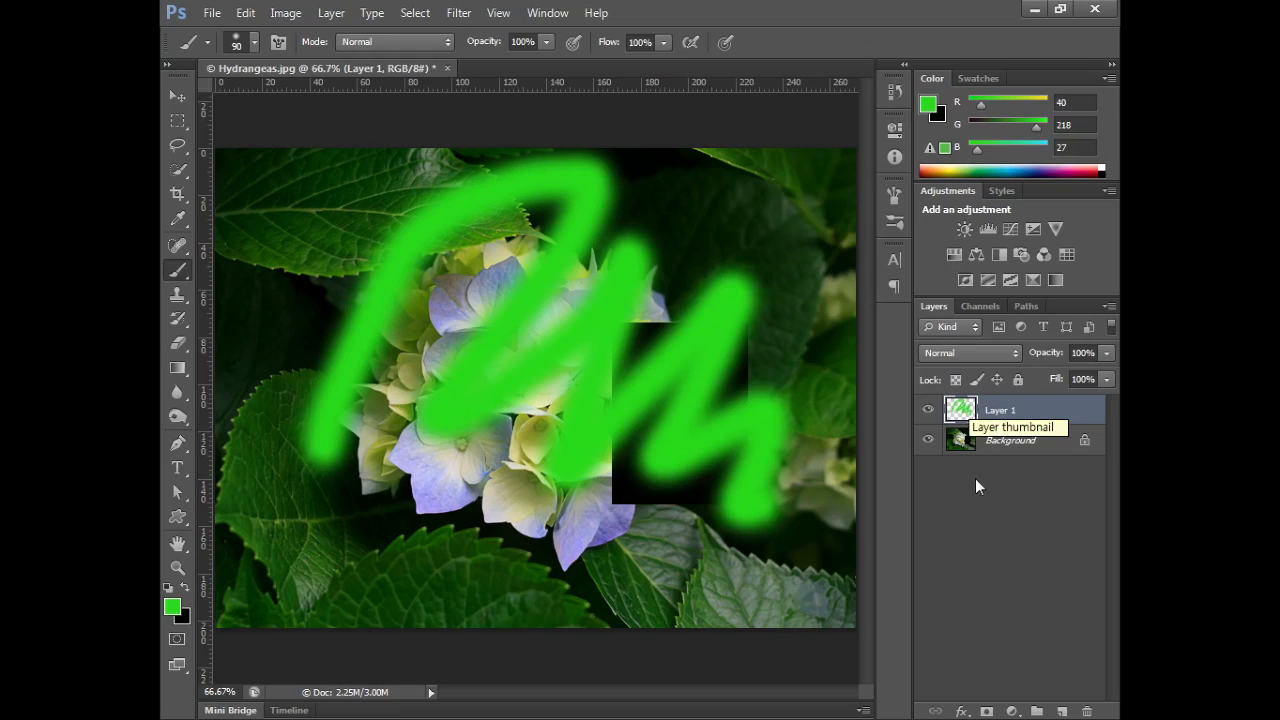
Step: Add a Color Overlay effect to Layer 1 in blue (#3773d6) with Normal blend mode and 100% opacity
{"action": "left_click", "coordinate": [961, 711]}
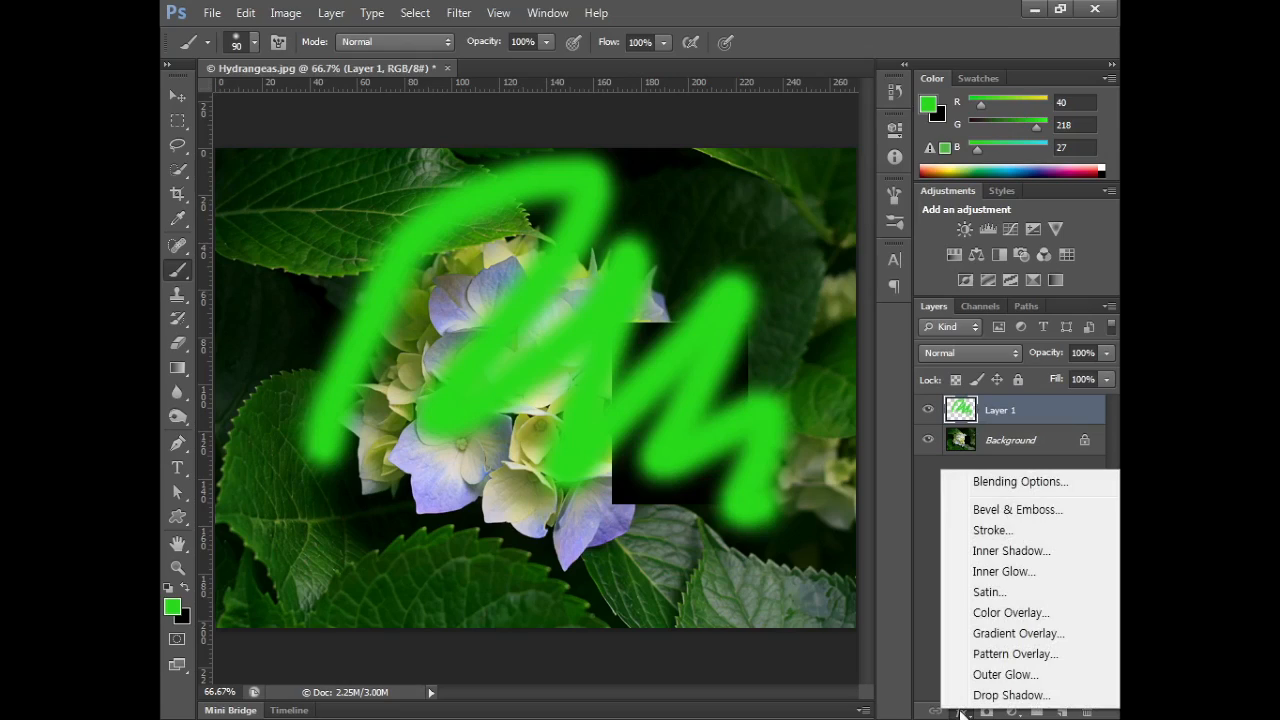
{"action": "left_click", "coordinate": [1015, 615]}
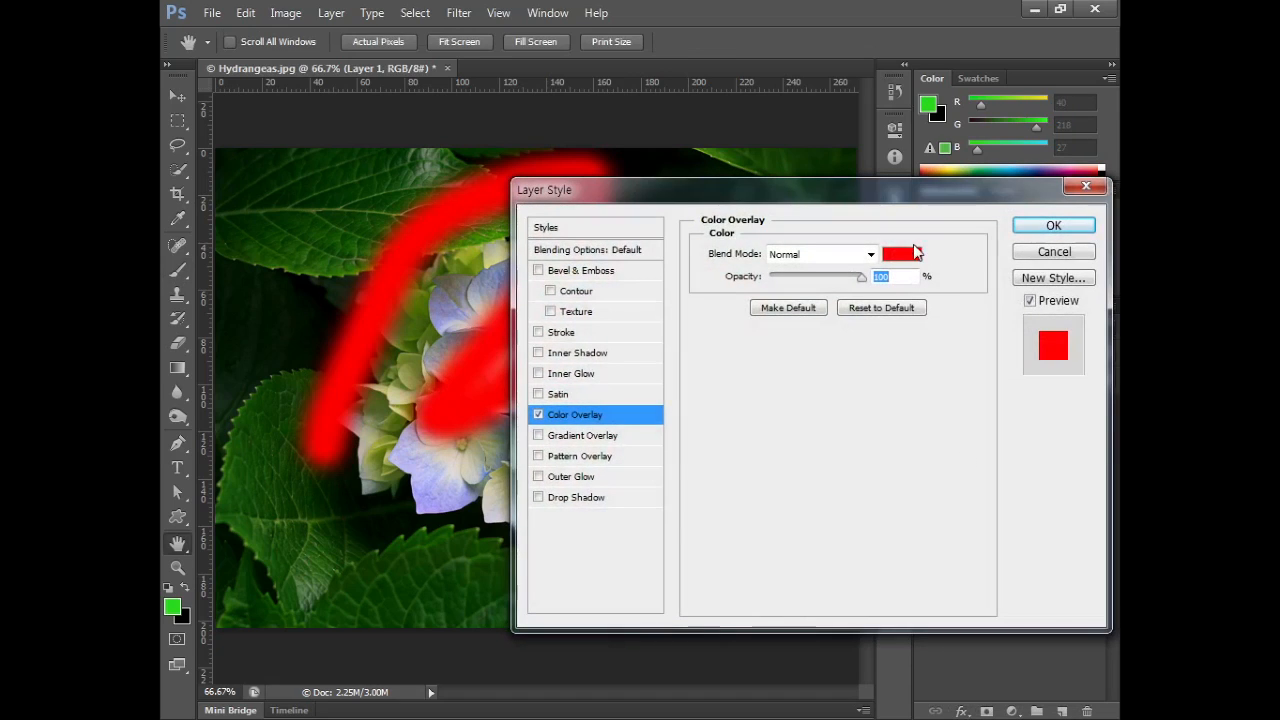
{"action": "left_click", "coordinate": [902, 258]}
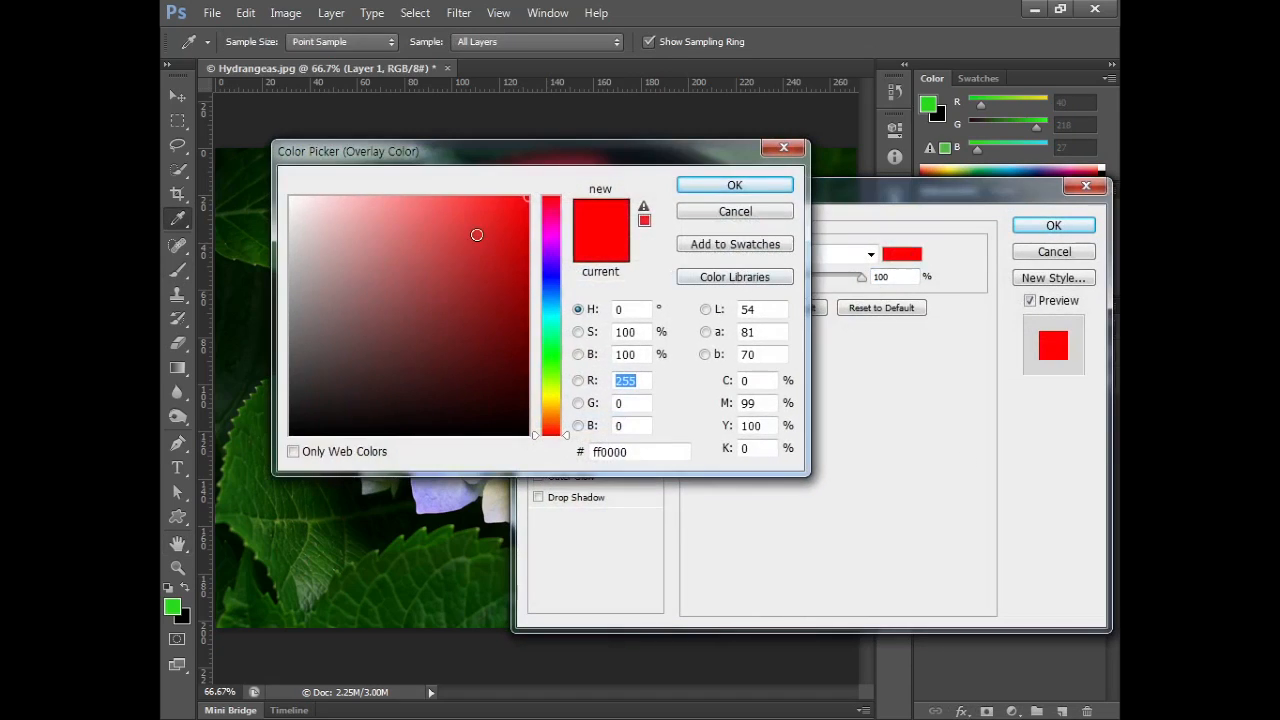
{"action": "left_click", "coordinate": [467, 234]}
{"action": "left_click", "coordinate": [548, 290]}
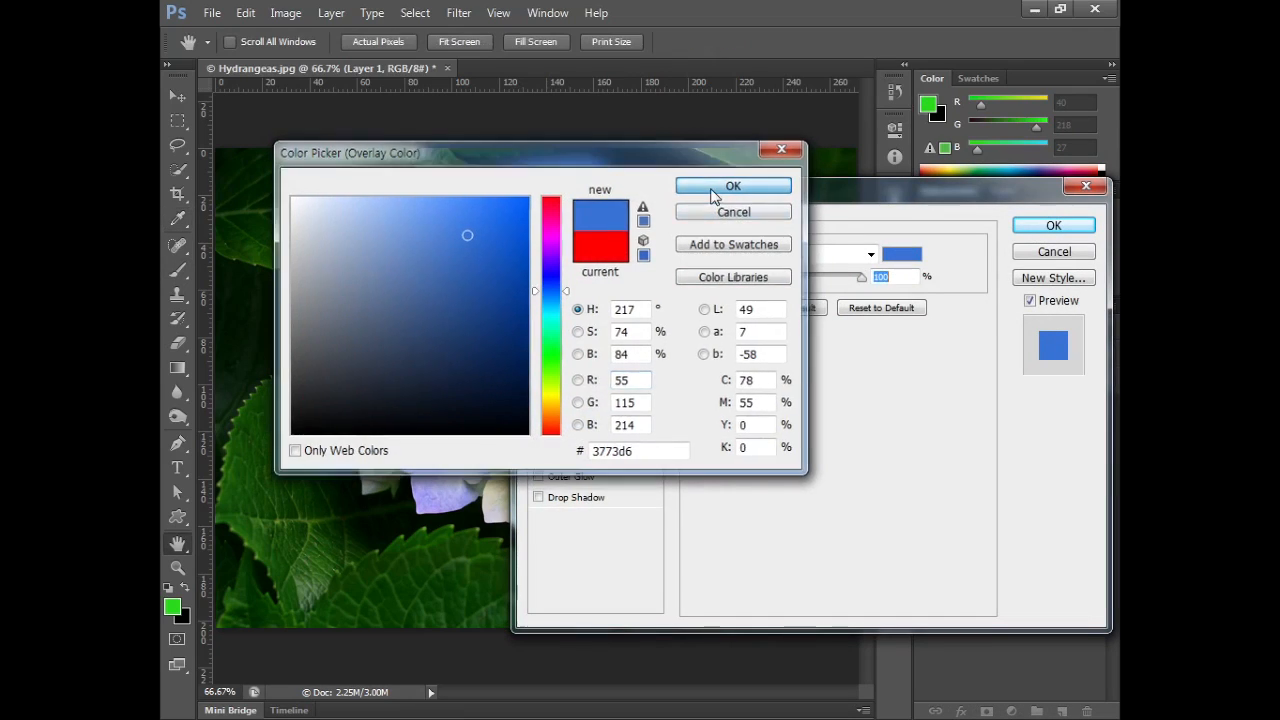
{"action": "left_click", "coordinate": [735, 185]}
{"action": "left_click", "coordinate": [1054, 225]}
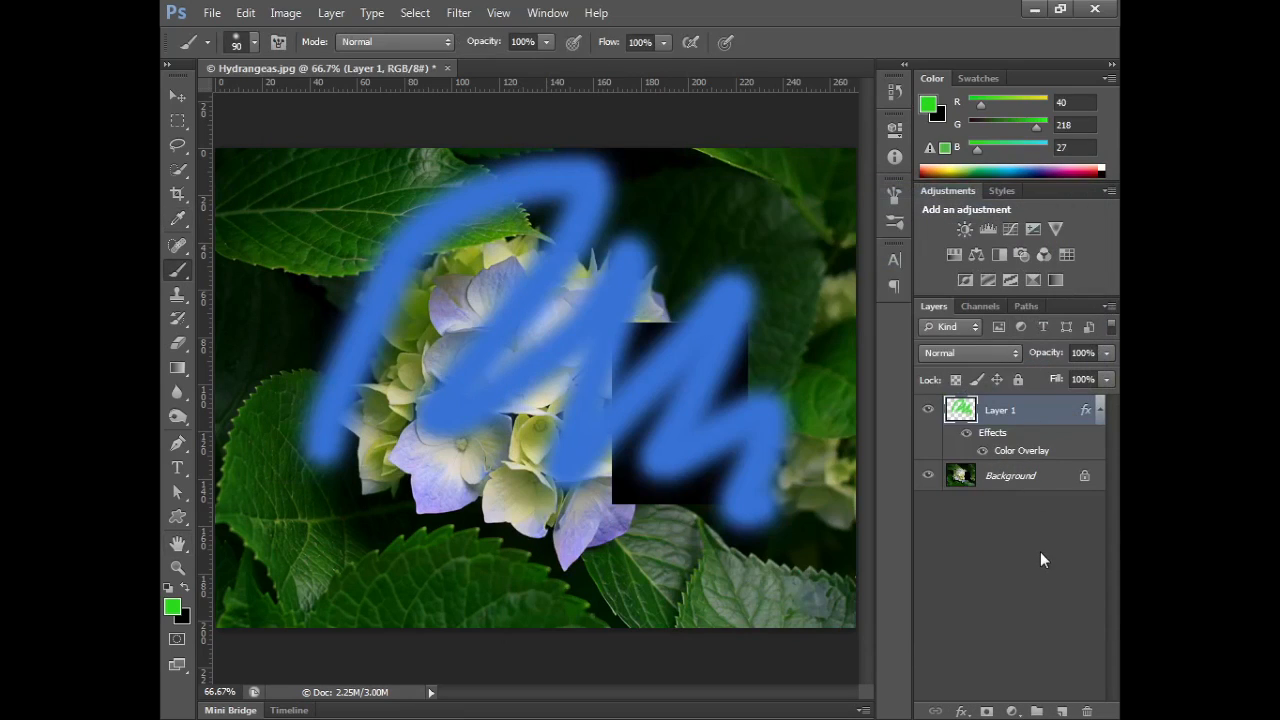
Step: Try a pink color and a reduced opacity for Layer 1's Color Overlay, and cancel the changes
{"action": "double_click", "coordinate": [1043, 451]}
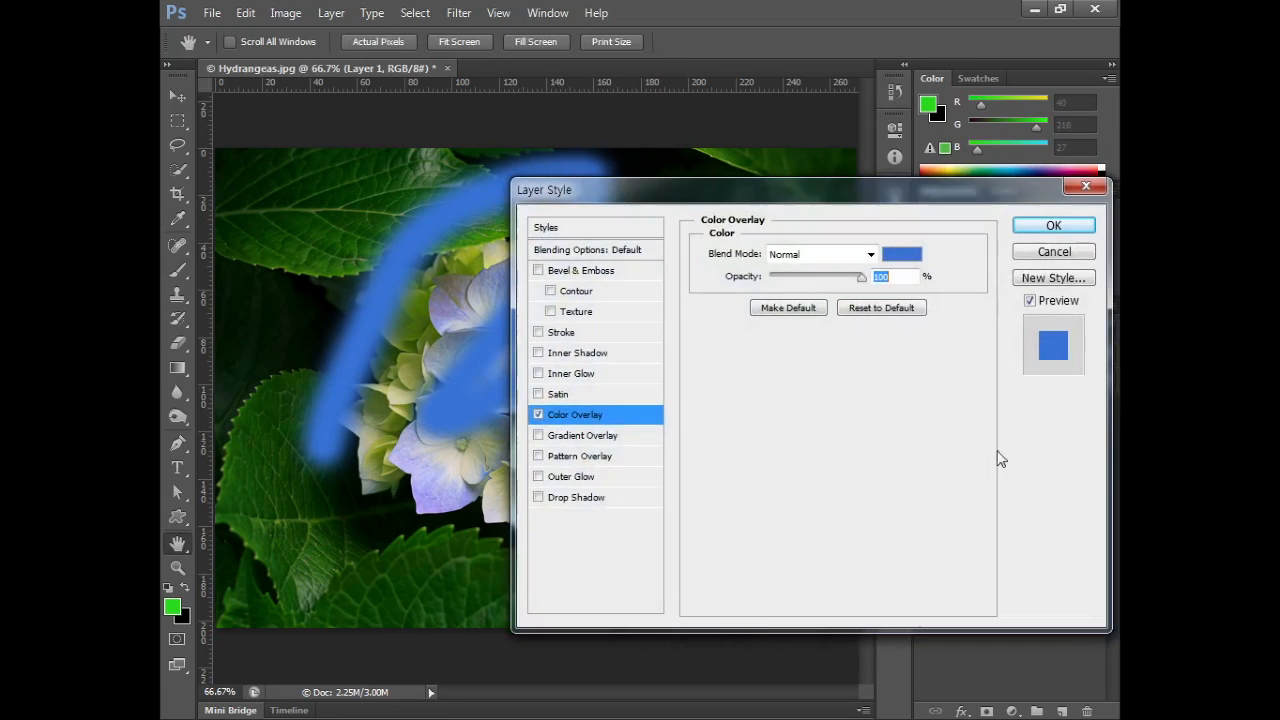
{"action": "left_click", "coordinate": [912, 258]}
{"action": "left_click_drag", "start_coordinate": [551, 262], "coordinate": [551, 221]}
{"action": "left_click", "coordinate": [716, 190]}
{"action": "left_click_drag", "start_coordinate": [893, 206], "coordinate": [893, 280]}
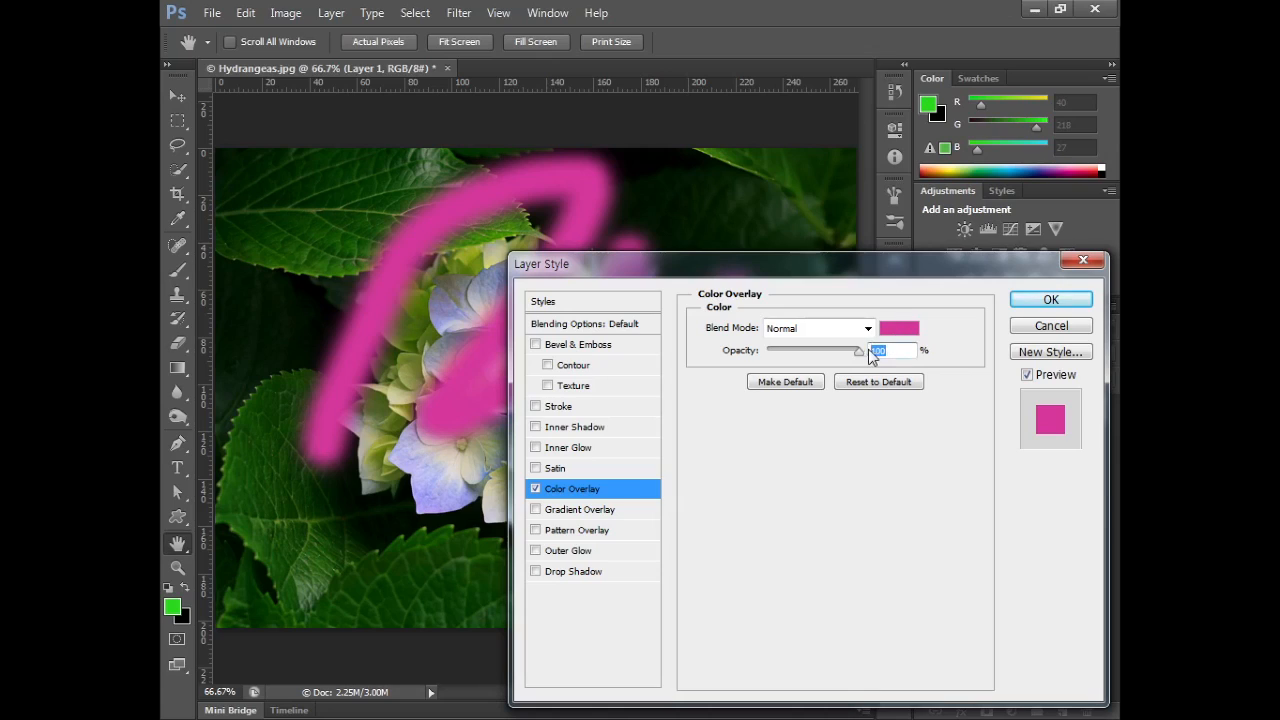
{"action": "mouse_move", "coordinate": [858, 351]}
{"action": "left_mouse_down"}
{"action": "mouse_move", "coordinate": [820, 350]}
{"action": "mouse_move", "coordinate": [836, 352]}
{"action": "left_mouse_up"}
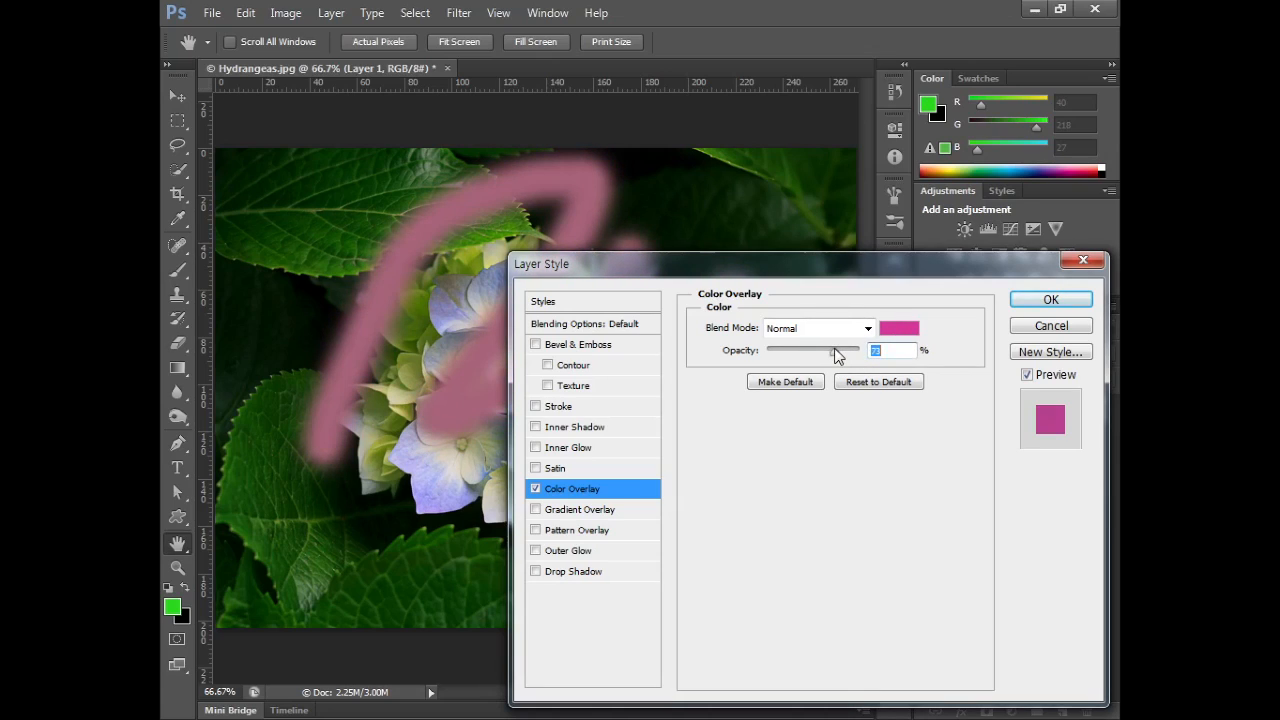
{"action": "left_click_drag", "start_coordinate": [838, 352], "coordinate": [885, 351]}
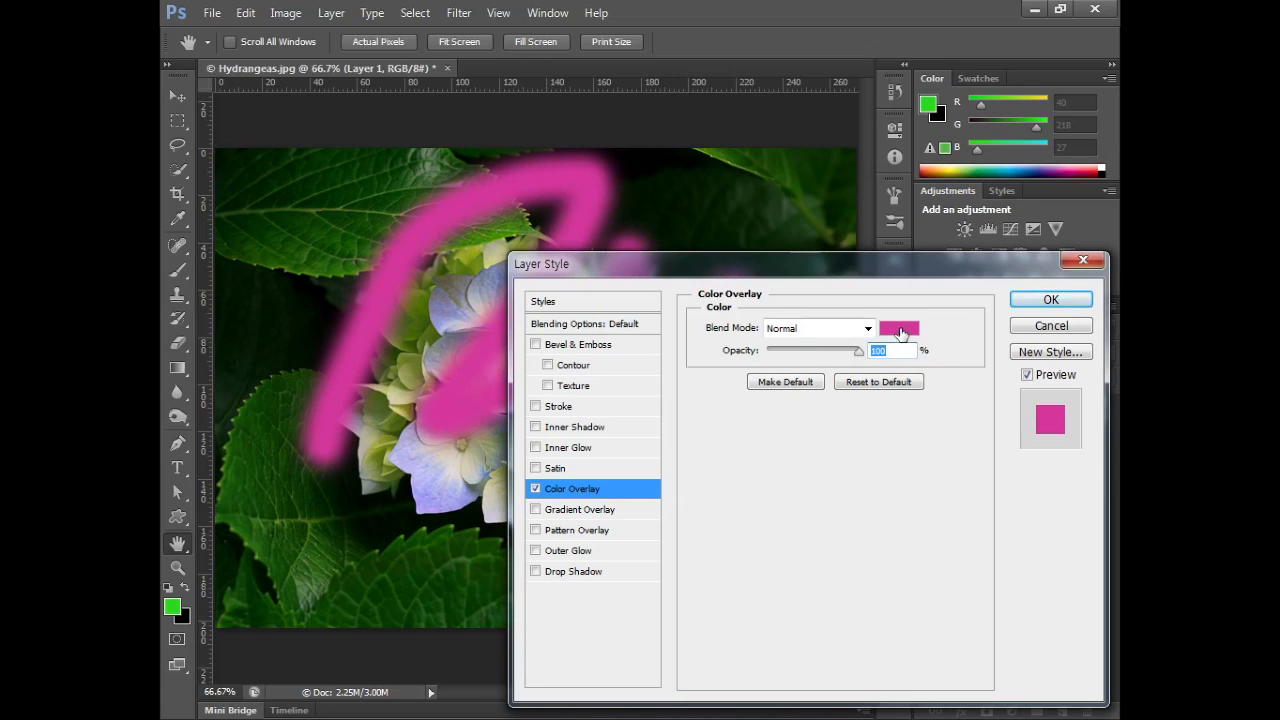
{"action": "left_click", "coordinate": [860, 328]}
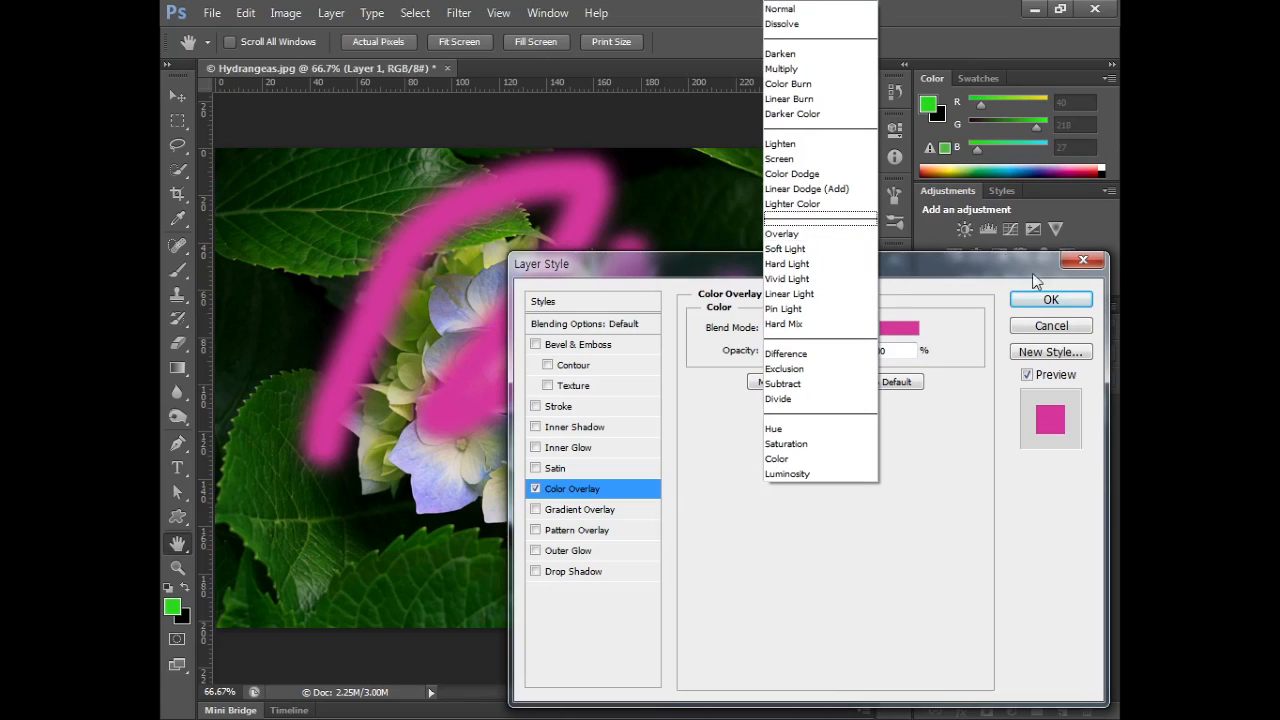
{"action": "left_click", "coordinate": [1051, 327]}
{"action": "left_click", "coordinate": [1051, 327]}
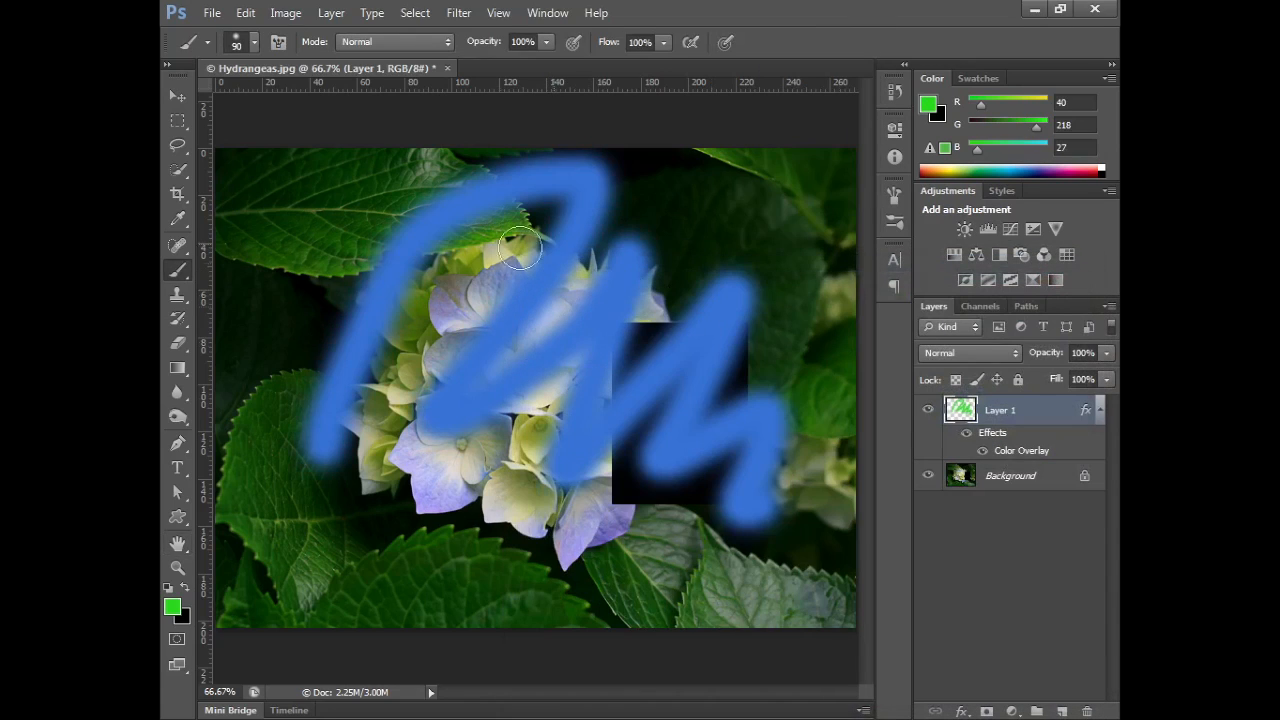
Step: Delete the painted Layer 1 together with its Color Overlay effect
{"action": "mouse_move", "coordinate": [1027, 414]}
{"action": "left_mouse_down"}
{"action": "mouse_move", "coordinate": [1040, 672]}
{"action": "mouse_move", "coordinate": [1087, 711]}
{"action": "left_mouse_up"}
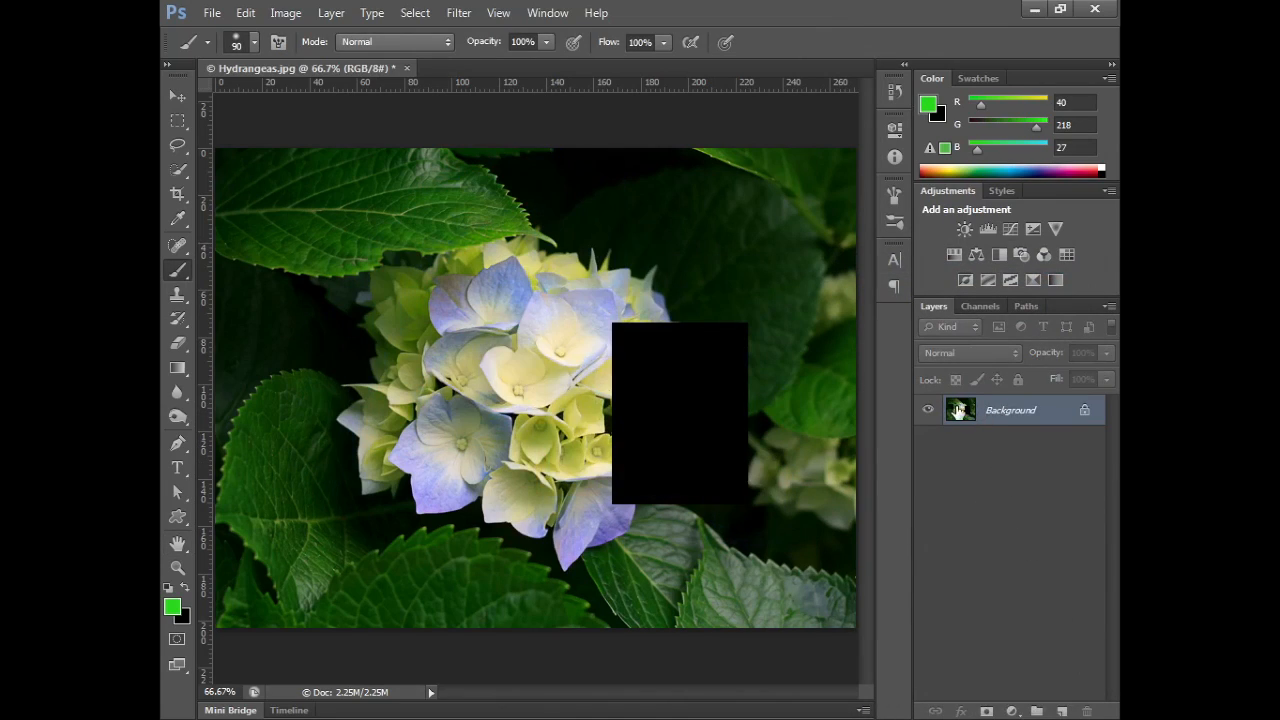
Step: Duplicate the Background layer and add a red Color Overlay to the copy with Multiply blend mode at 100% opacity
{"action": "key", "text": "ctrl+j"}
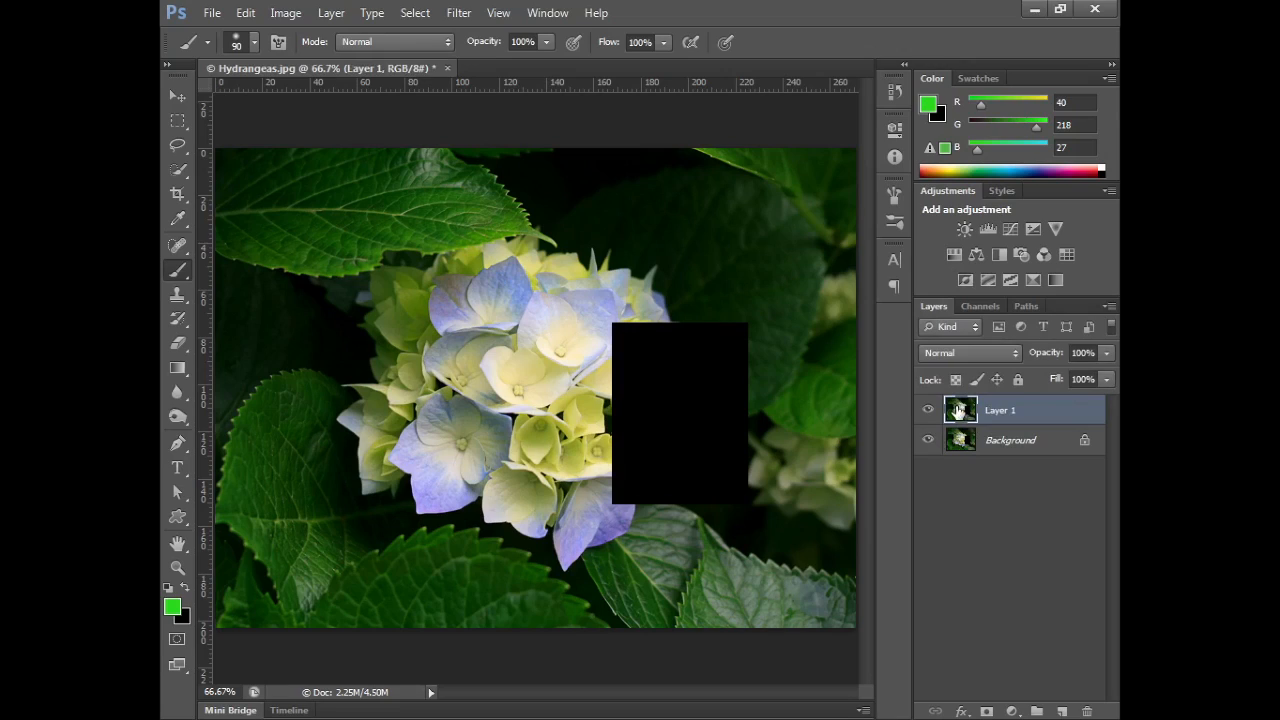
{"action": "left_click", "coordinate": [961, 711]}
{"action": "left_click", "coordinate": [986, 609]}
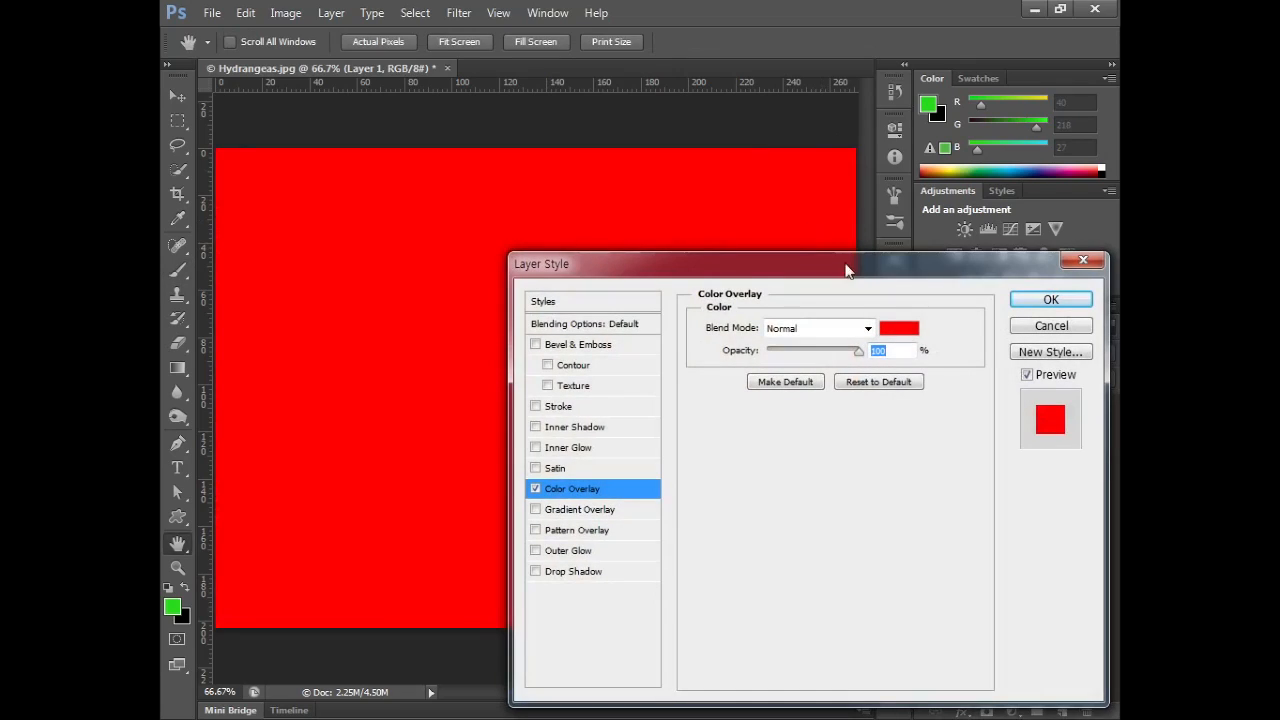
{"action": "left_click", "coordinate": [866, 328]}
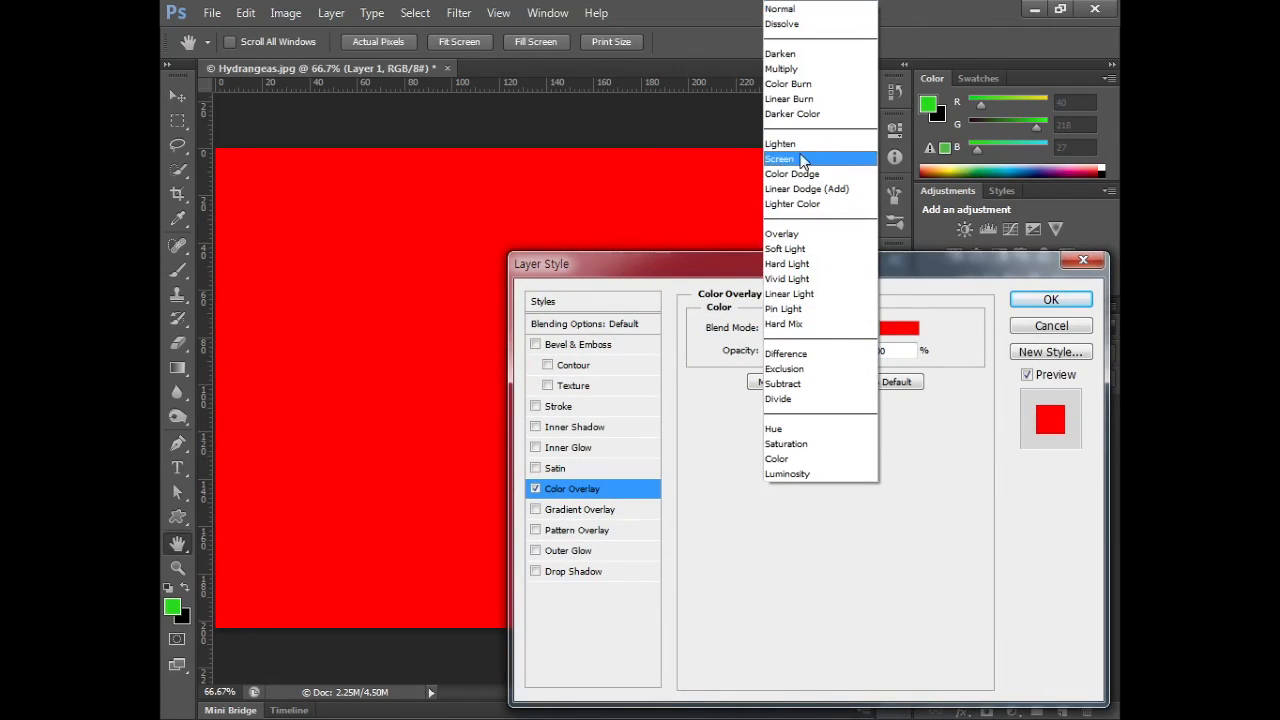
{"action": "left_click", "coordinate": [795, 71]}
{"action": "left_click_drag", "start_coordinate": [791, 272], "coordinate": [940, 200]}
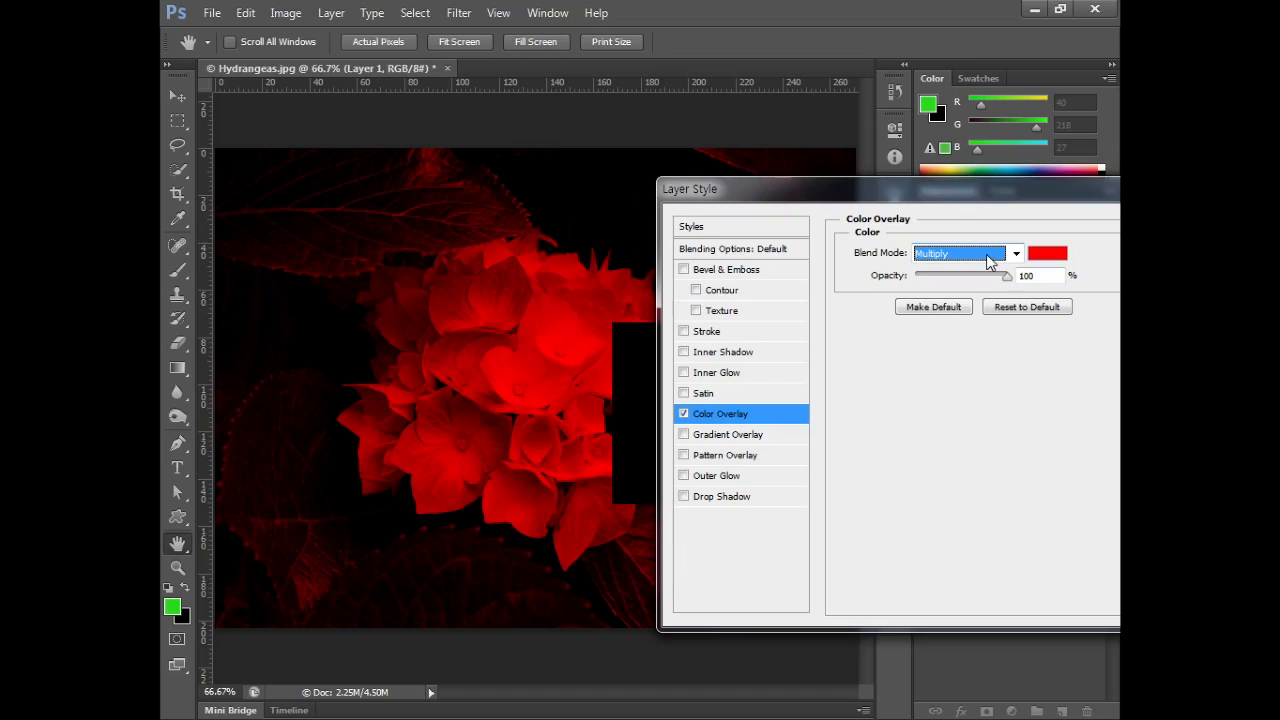
Step: Change the red Color Overlay's blend mode to Overlay and apply the effect to Layer 1
{"action": "left_click_drag", "start_coordinate": [989, 196], "coordinate": [755, 193]}
{"action": "left_click", "coordinate": [772, 280]}
{"action": "mouse_move", "coordinate": [772, 282]}
{"action": "left_mouse_down"}
{"action": "mouse_move", "coordinate": [719, 276]}
{"action": "mouse_move", "coordinate": [785, 285]}
{"action": "left_mouse_up"}
{"action": "left_click", "coordinate": [782, 250]}
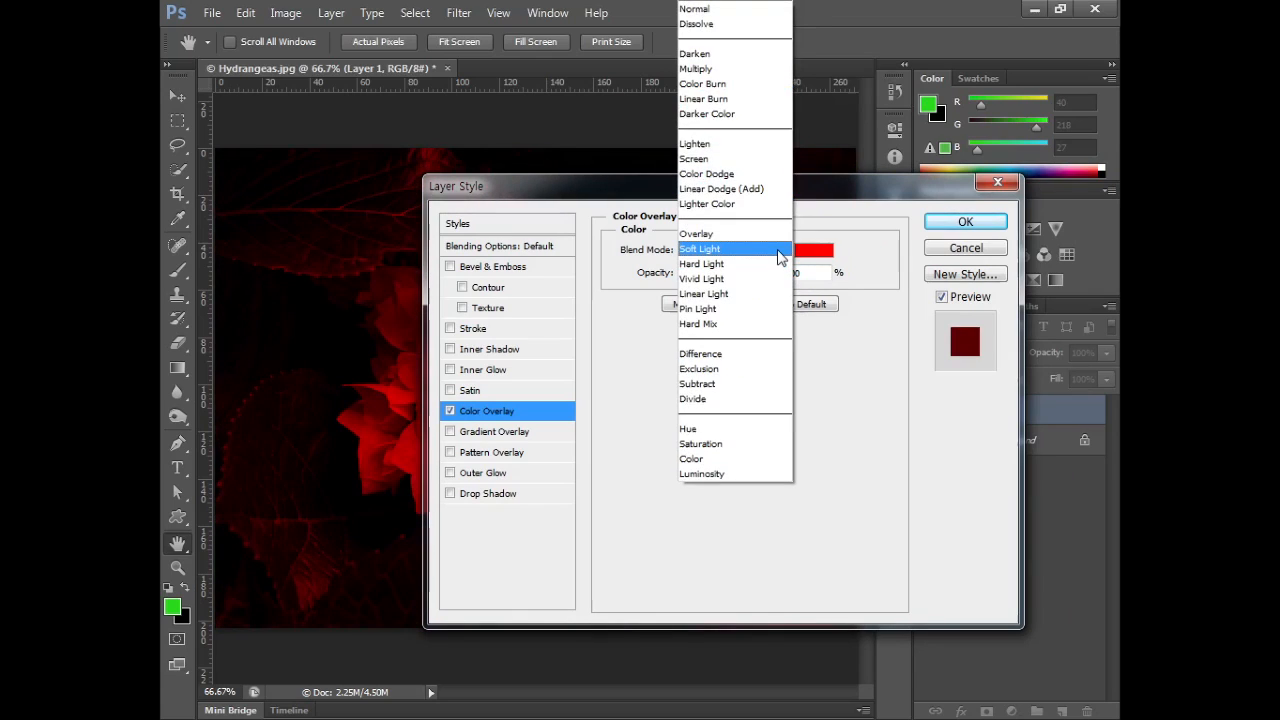
{"action": "left_click", "coordinate": [775, 244]}
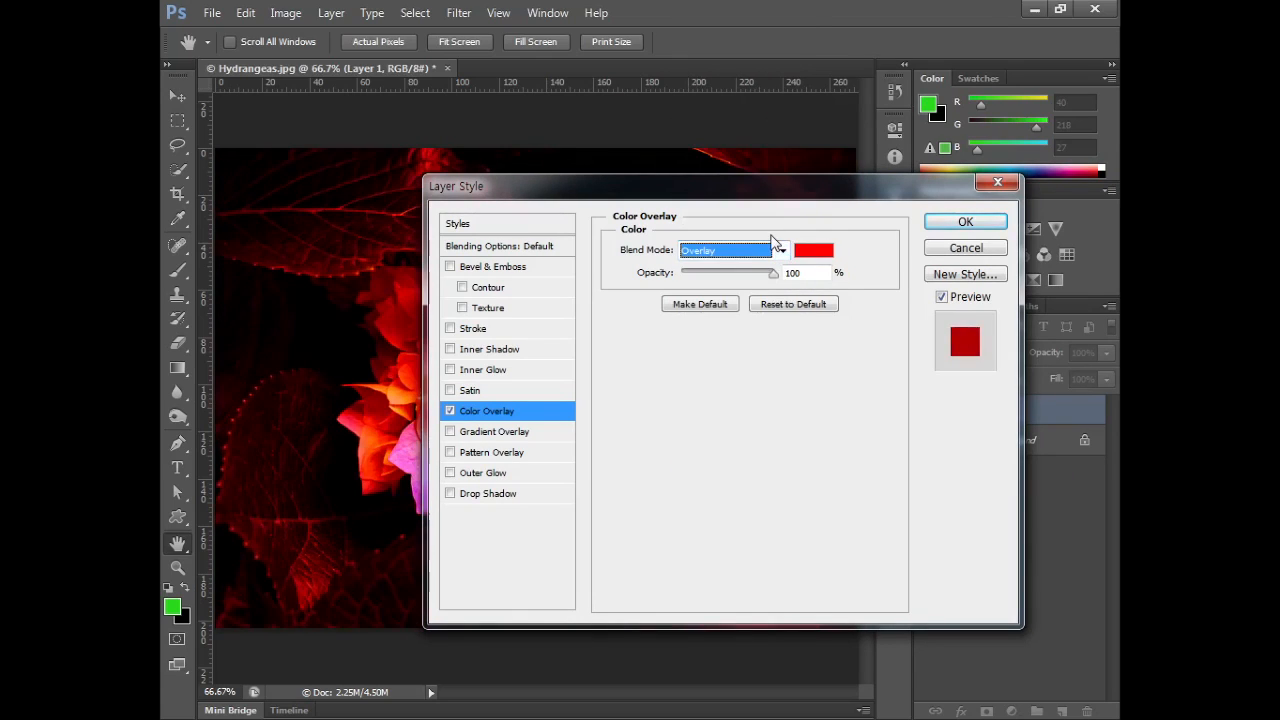
{"action": "left_click", "coordinate": [937, 221]}
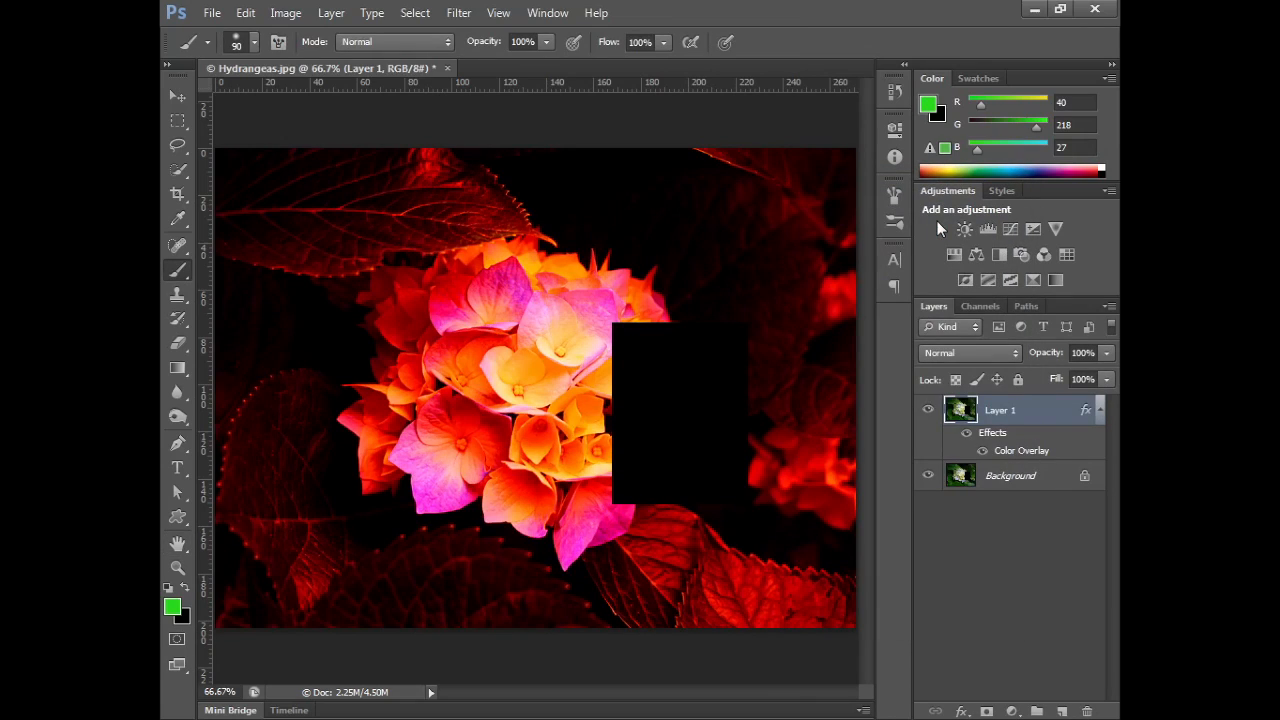
Step: Try a default Drop Shadow on the duplicated flower layer, cancel it, and delete that layer
{"action": "double_click", "coordinate": [1020, 451]}
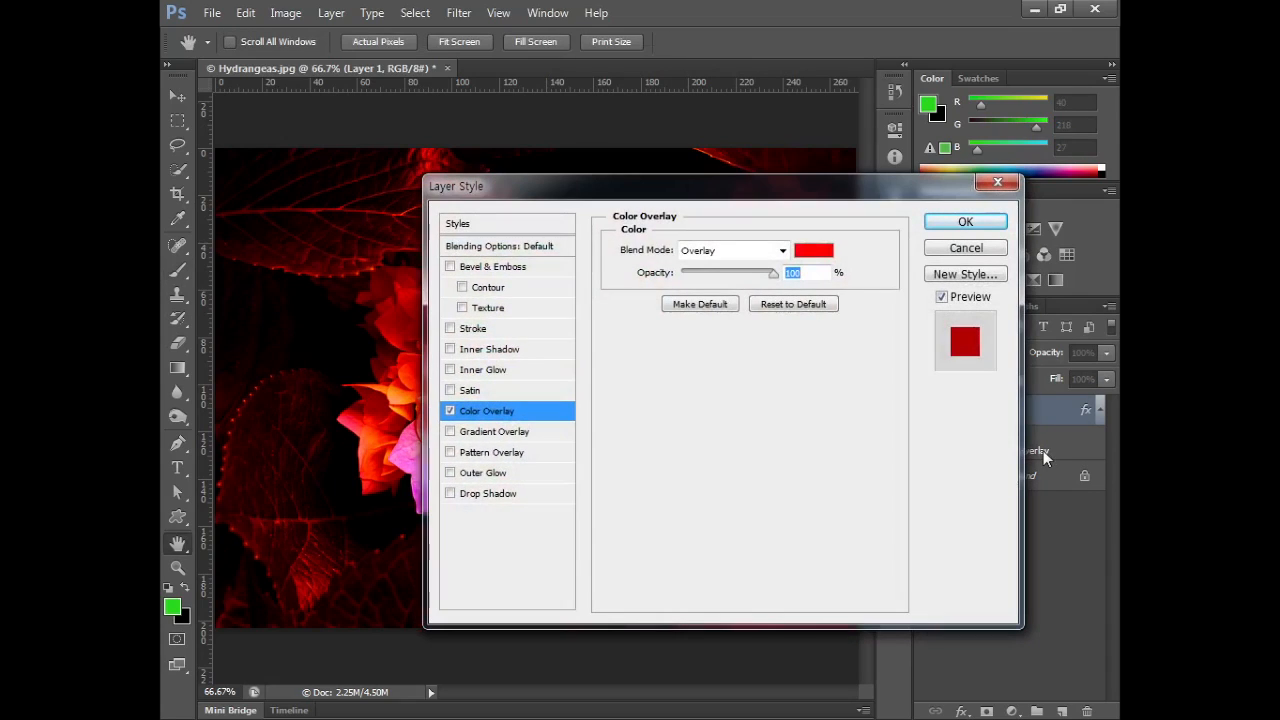
{"action": "left_click", "coordinate": [947, 244]}
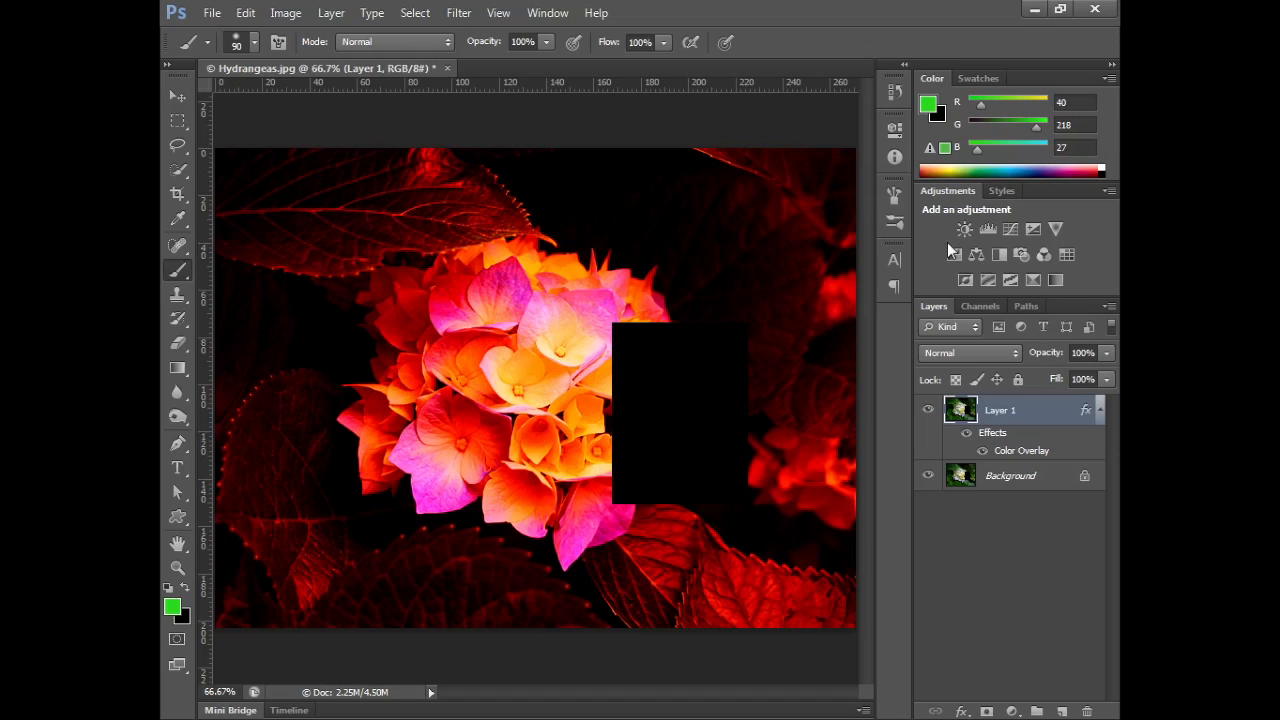
{"action": "double_click", "coordinate": [1026, 449]}
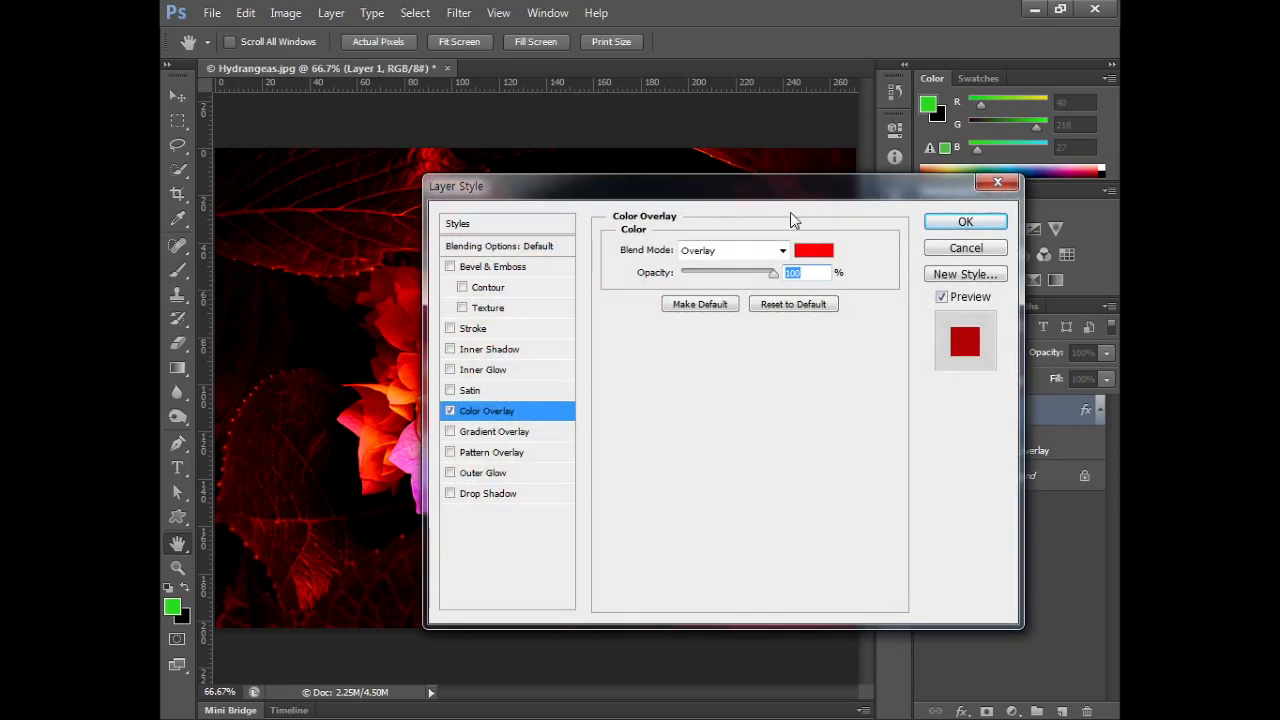
{"action": "left_click_drag", "start_coordinate": [776, 198], "coordinate": [740, 162]}
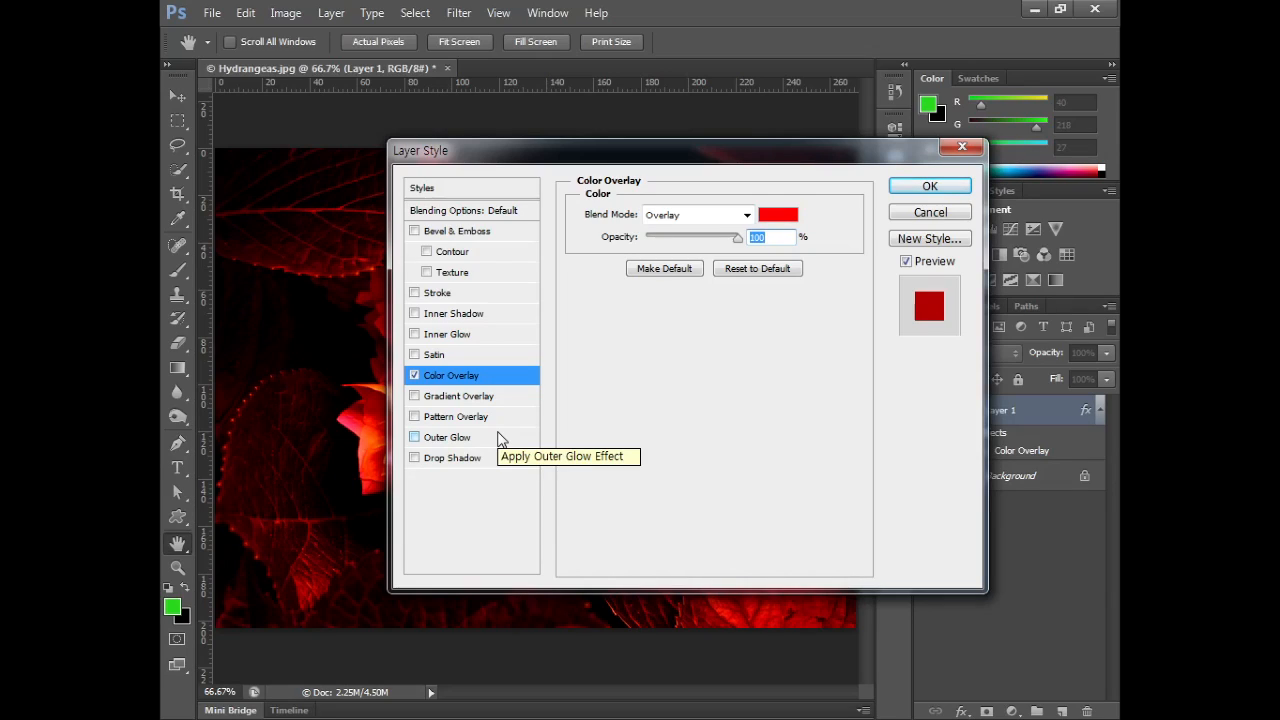
{"action": "left_click", "coordinate": [476, 460]}
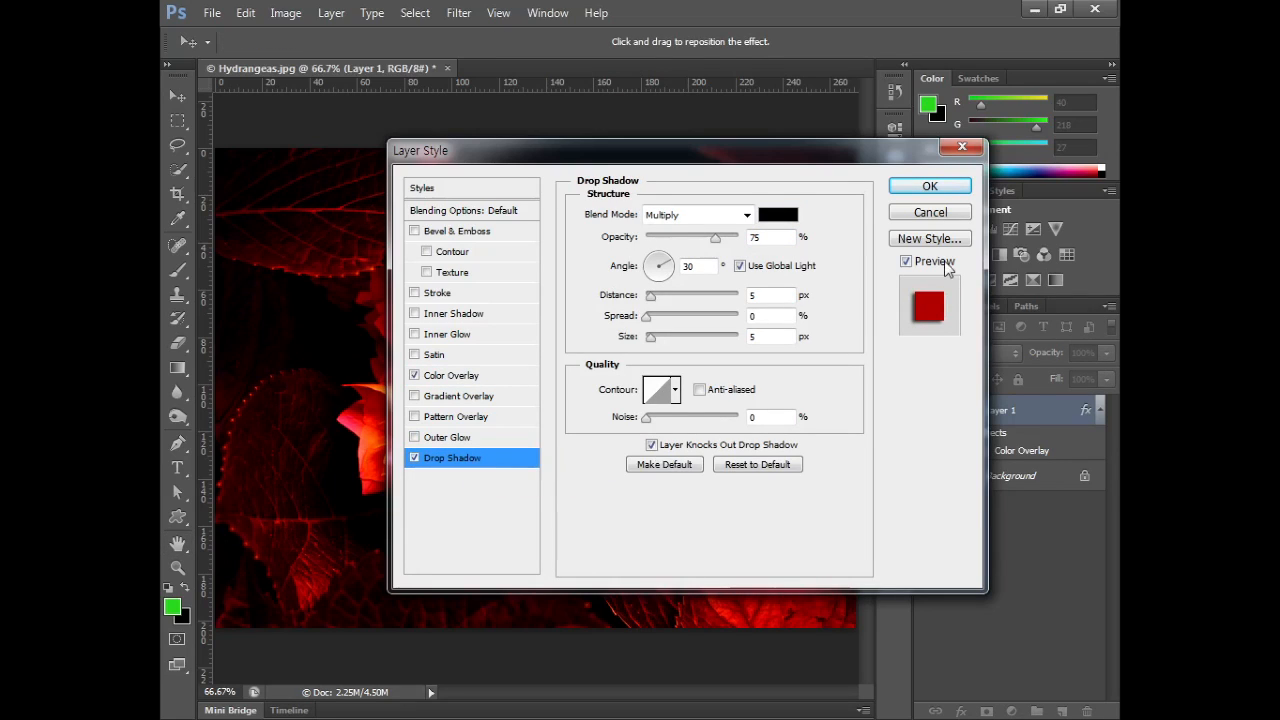
{"action": "left_click", "coordinate": [930, 212]}
{"action": "left_click_drag", "start_coordinate": [1078, 418], "coordinate": [1087, 710]}
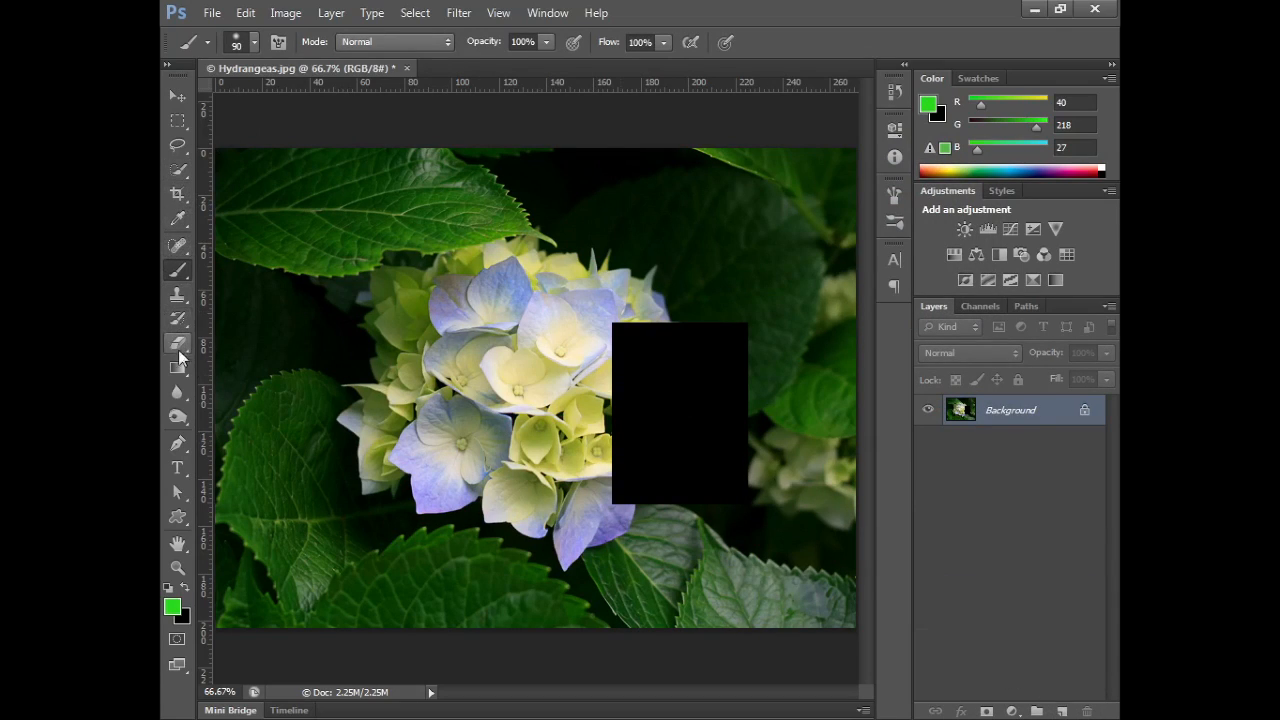
Step: Add the text "jgj" in Big John PRO Bold at 550 pt and move it down over the flower
{"action": "left_click", "coordinate": [177, 467]}
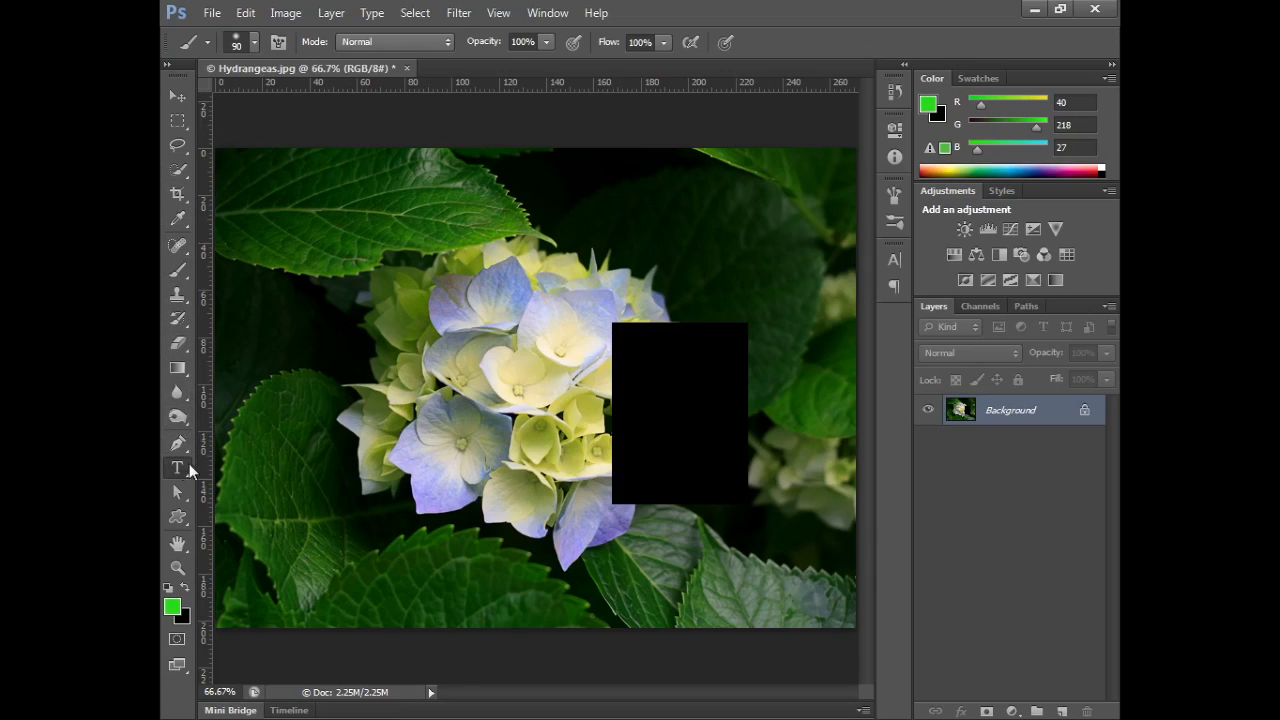
{"action": "left_click", "coordinate": [348, 333]}
{"action": "type", "text": "jgj"}
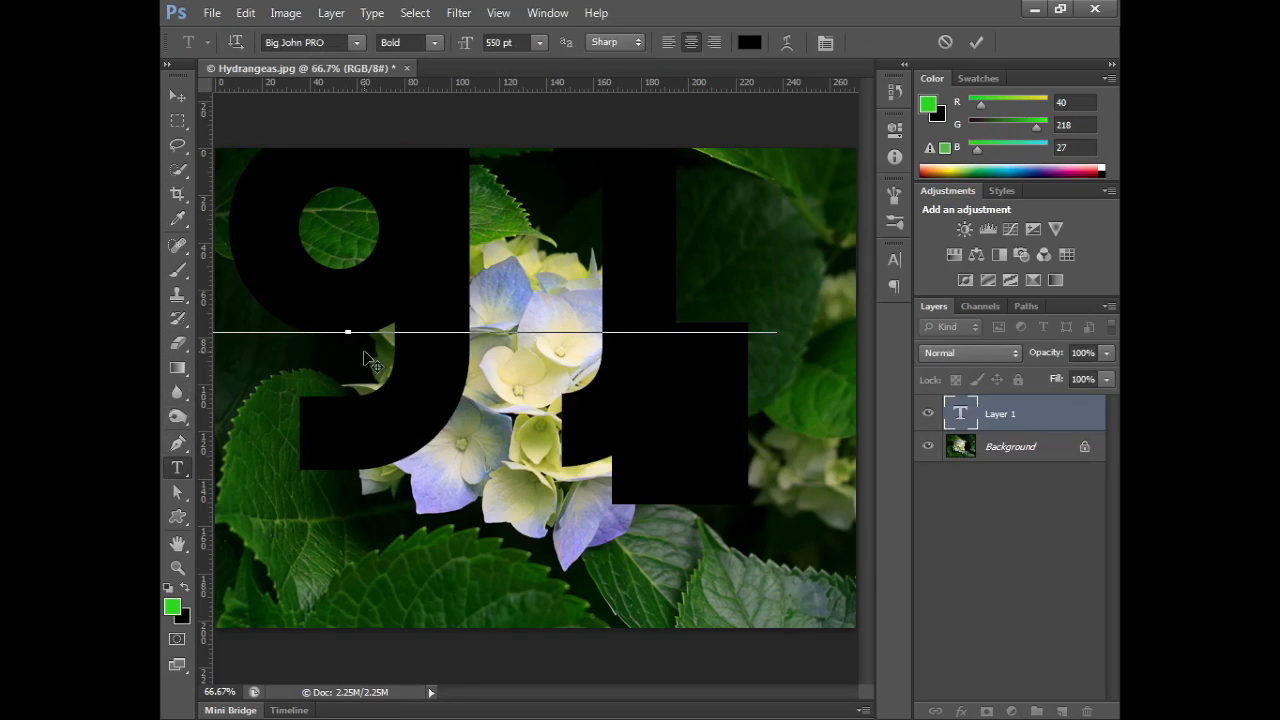
{"action": "left_click", "coordinate": [175, 95]}
{"action": "left_click_drag", "start_coordinate": [447, 326], "coordinate": [490, 412]}
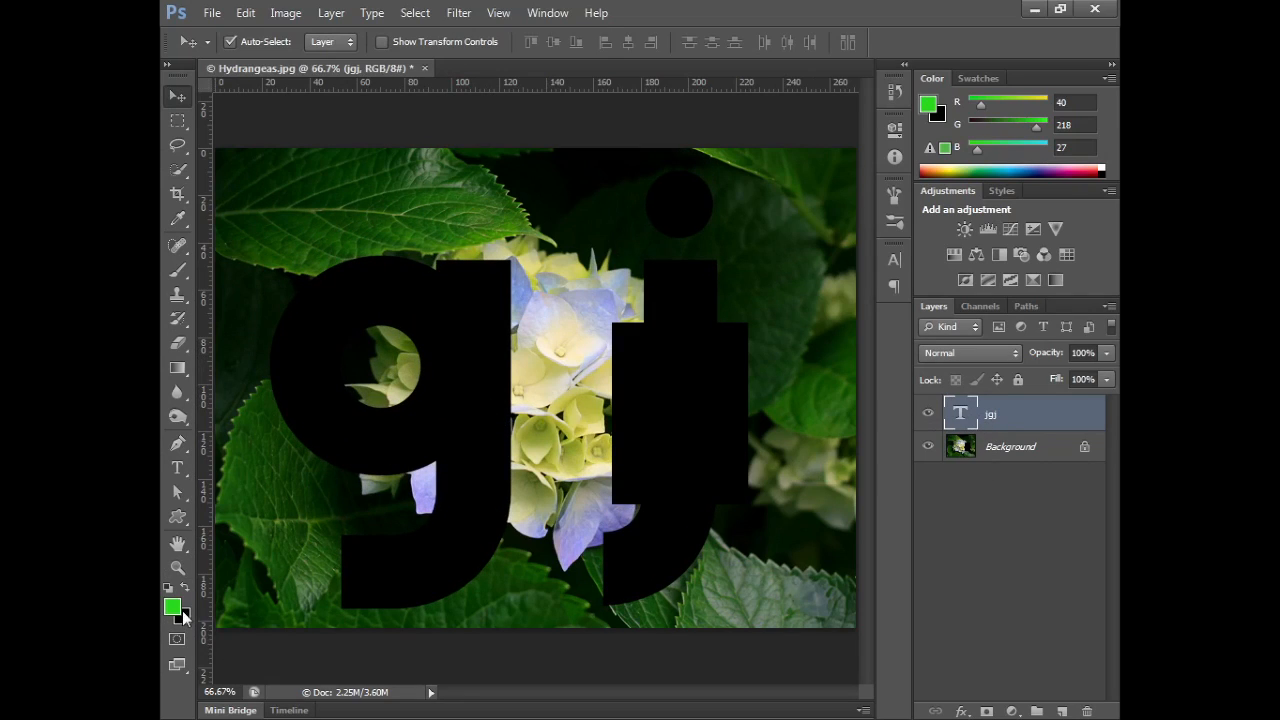
Step: Change the color of the "jgj" text to white (#ffffff)
{"action": "double_click", "coordinate": [961, 413]}
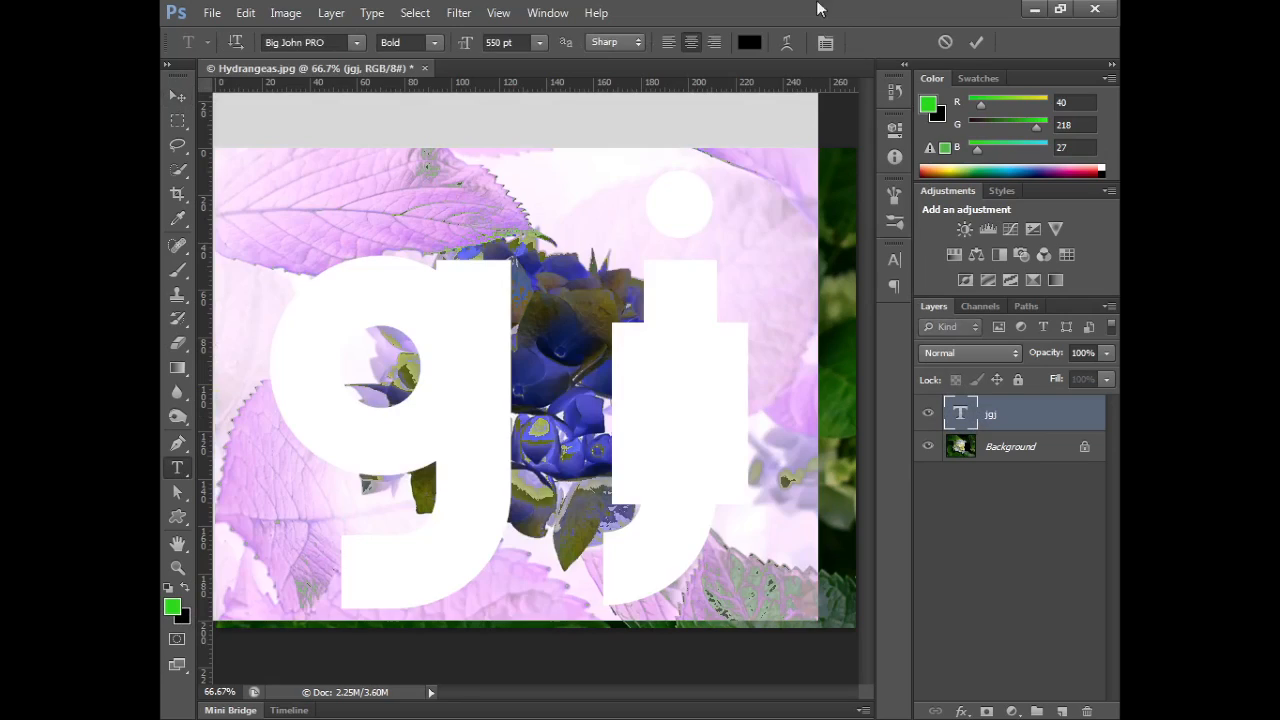
{"action": "left_click", "coordinate": [749, 42]}
{"action": "left_click_drag", "start_coordinate": [397, 220], "coordinate": [291, 198]}
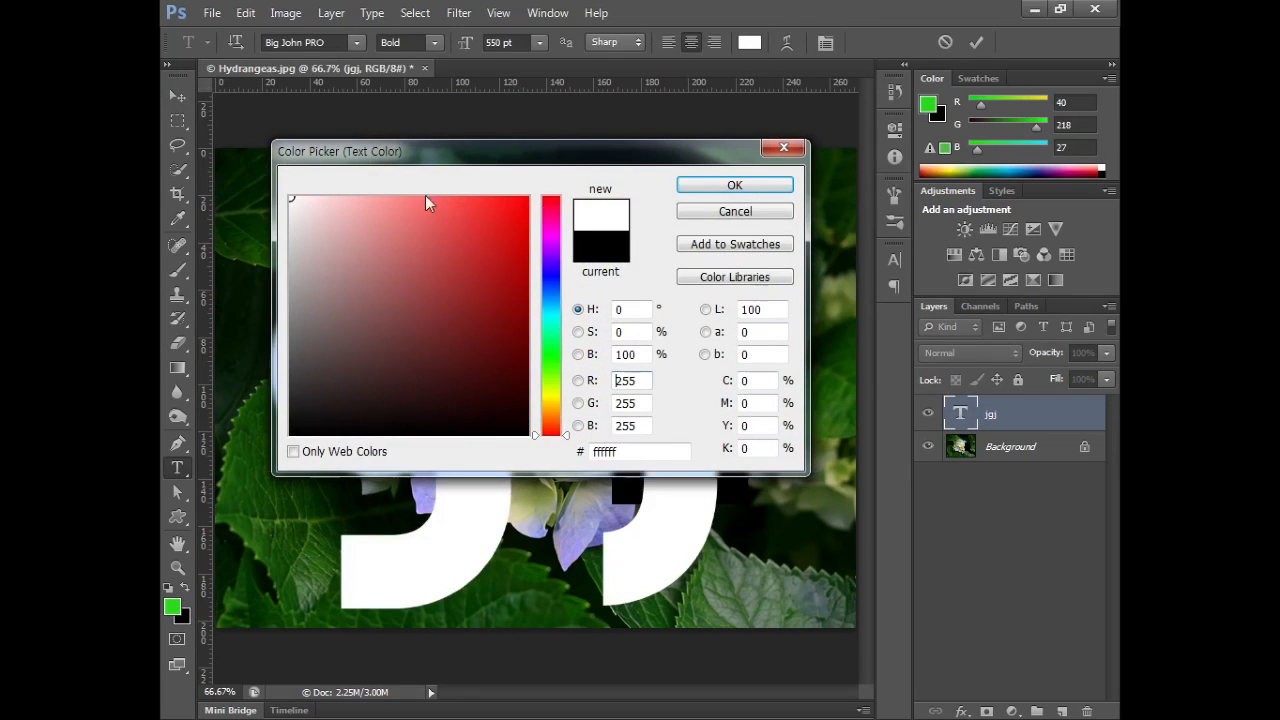
{"action": "left_click", "coordinate": [747, 190]}
{"action": "left_click", "coordinate": [988, 515]}
Step: Try a Drop Shadow with default settings on the white "jgj" text layer, and cancel it
{"action": "left_click", "coordinate": [1032, 419]}
{"action": "left_click", "coordinate": [961, 711]}
{"action": "left_click", "coordinate": [1003, 691]}
{"action": "left_click_drag", "start_coordinate": [722, 152], "coordinate": [1014, 125]}
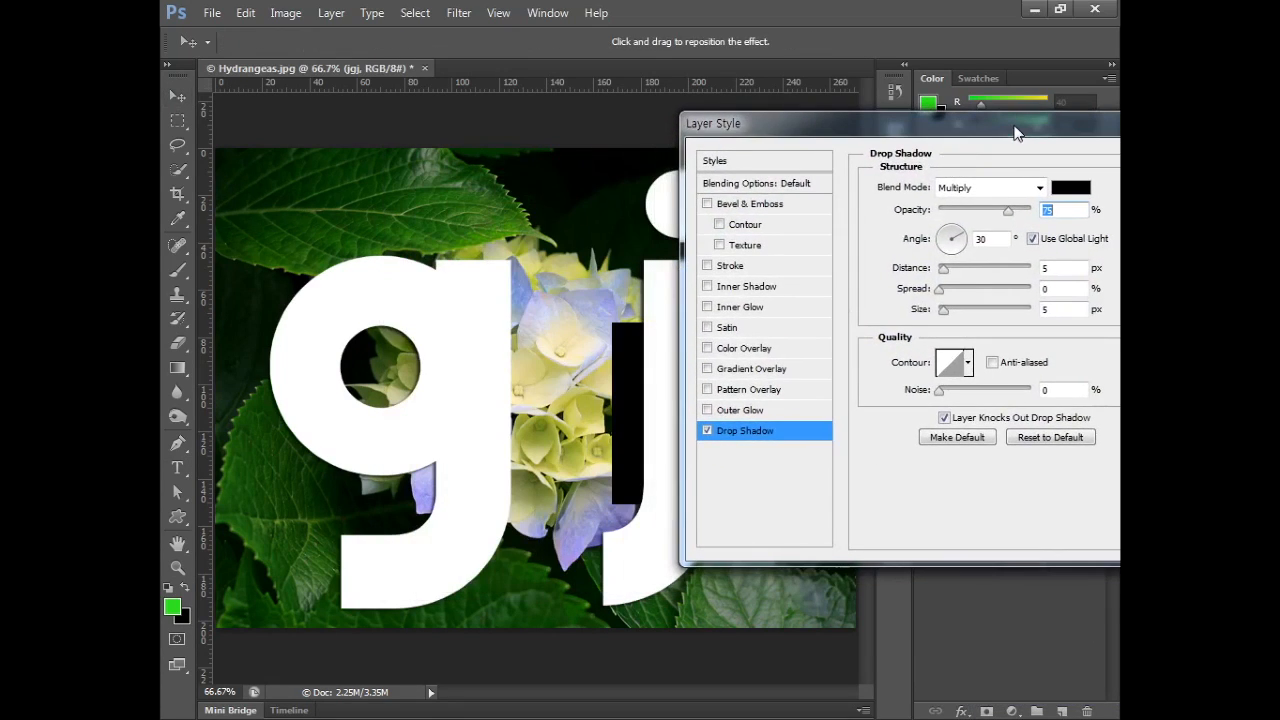
{"action": "left_click_drag", "start_coordinate": [1052, 128], "coordinate": [575, 169]}
{"action": "left_click", "coordinate": [745, 226]}
Step: Create a new layer directly above the Background, reset the default colors, and fill the layer with white
{"action": "left_click", "coordinate": [1008, 449]}
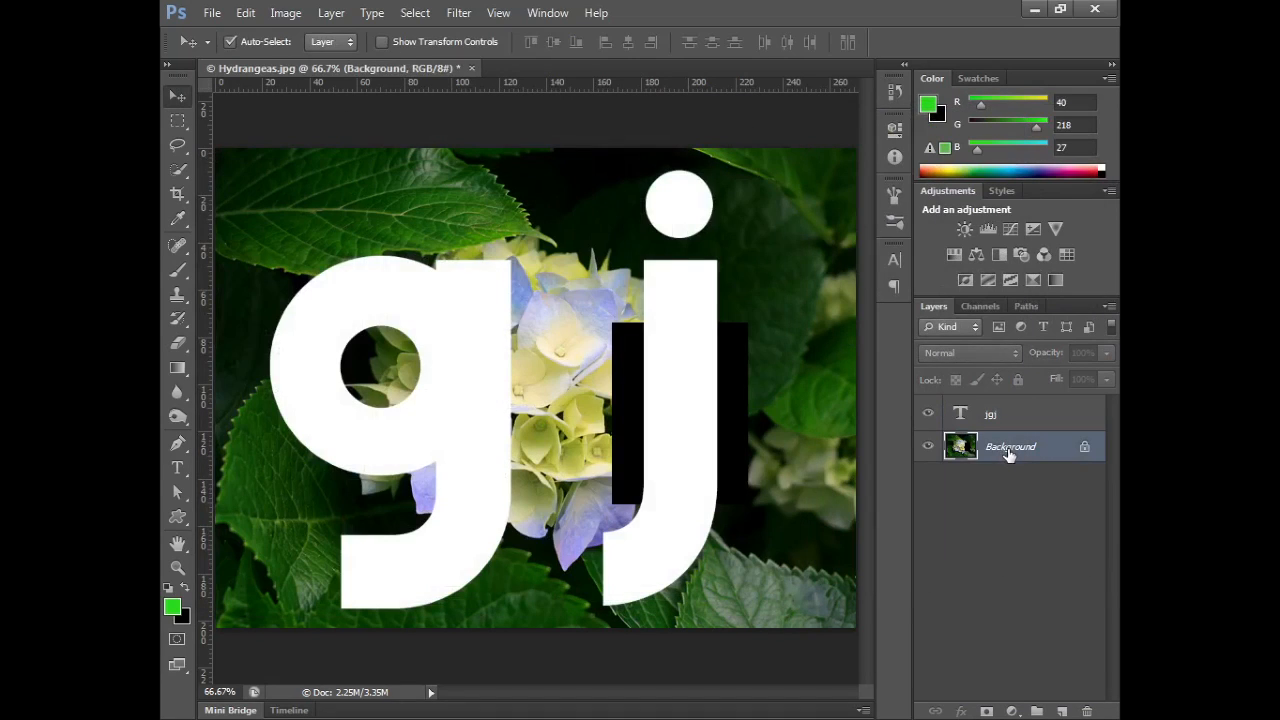
{"action": "left_click", "coordinate": [1064, 707]}
{"action": "key", "text": "d"}
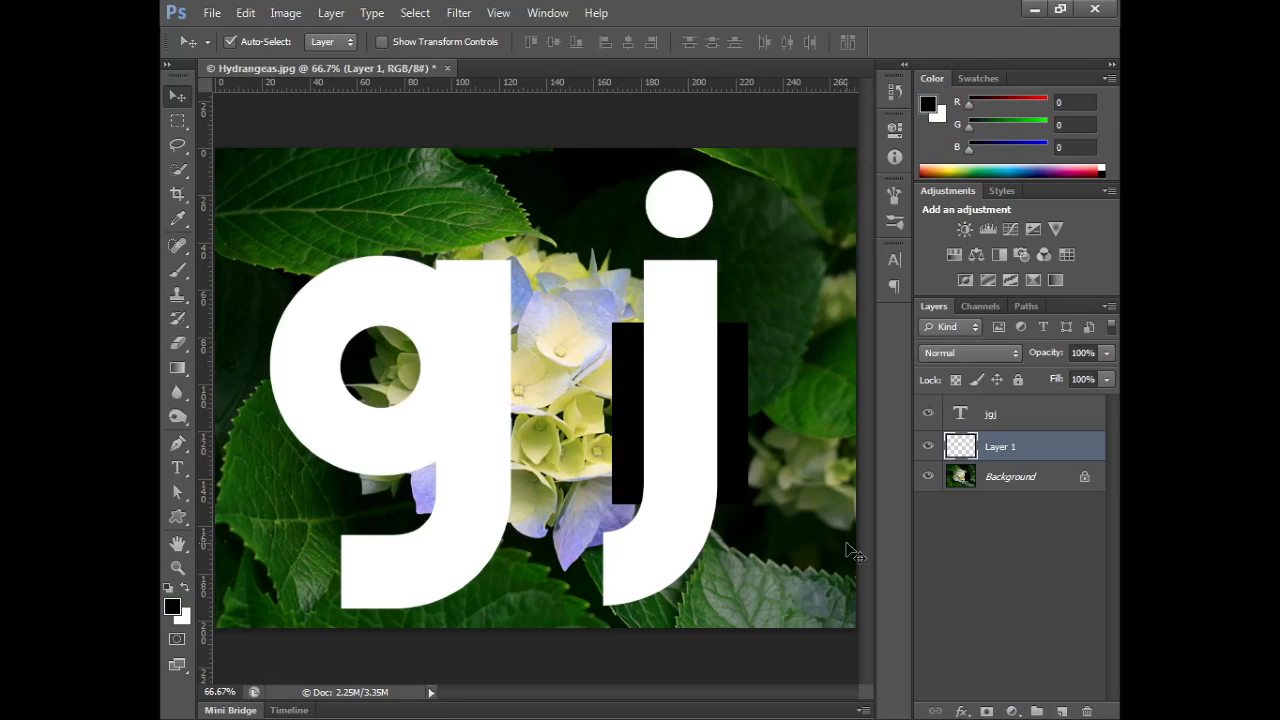
{"action": "key", "text": "ctrl+BackSpace"}
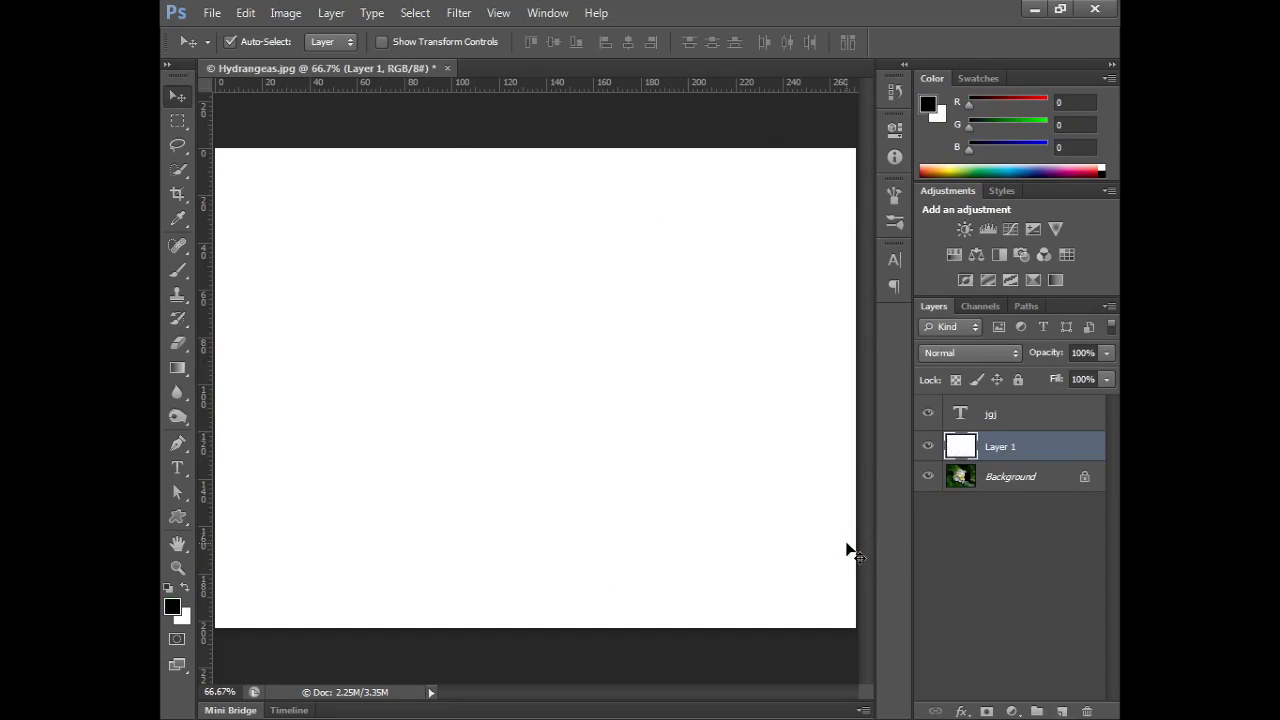
Step: Change the color of the "jgj" text to light gray
{"action": "double_click", "coordinate": [960, 413]}
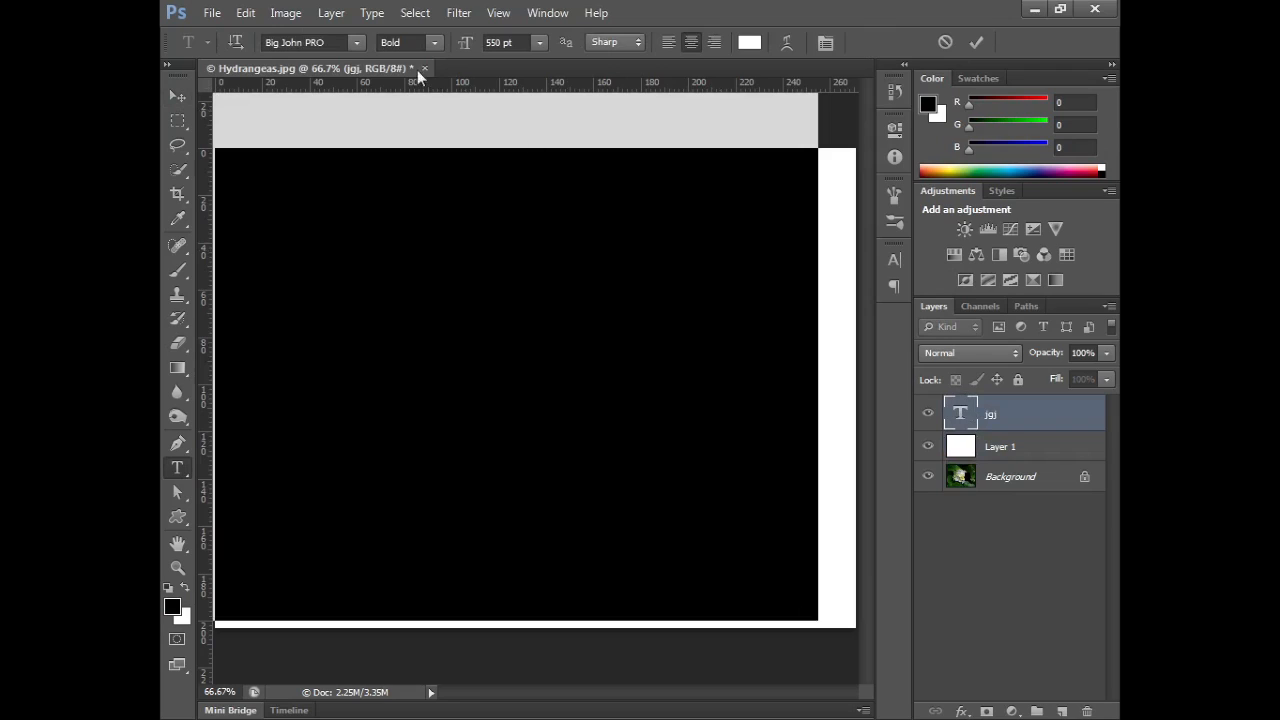
{"action": "left_click", "coordinate": [749, 42]}
{"action": "left_click_drag", "start_coordinate": [322, 201], "coordinate": [292, 235]}
{"action": "left_click", "coordinate": [745, 188]}
{"action": "left_click", "coordinate": [1047, 549]}
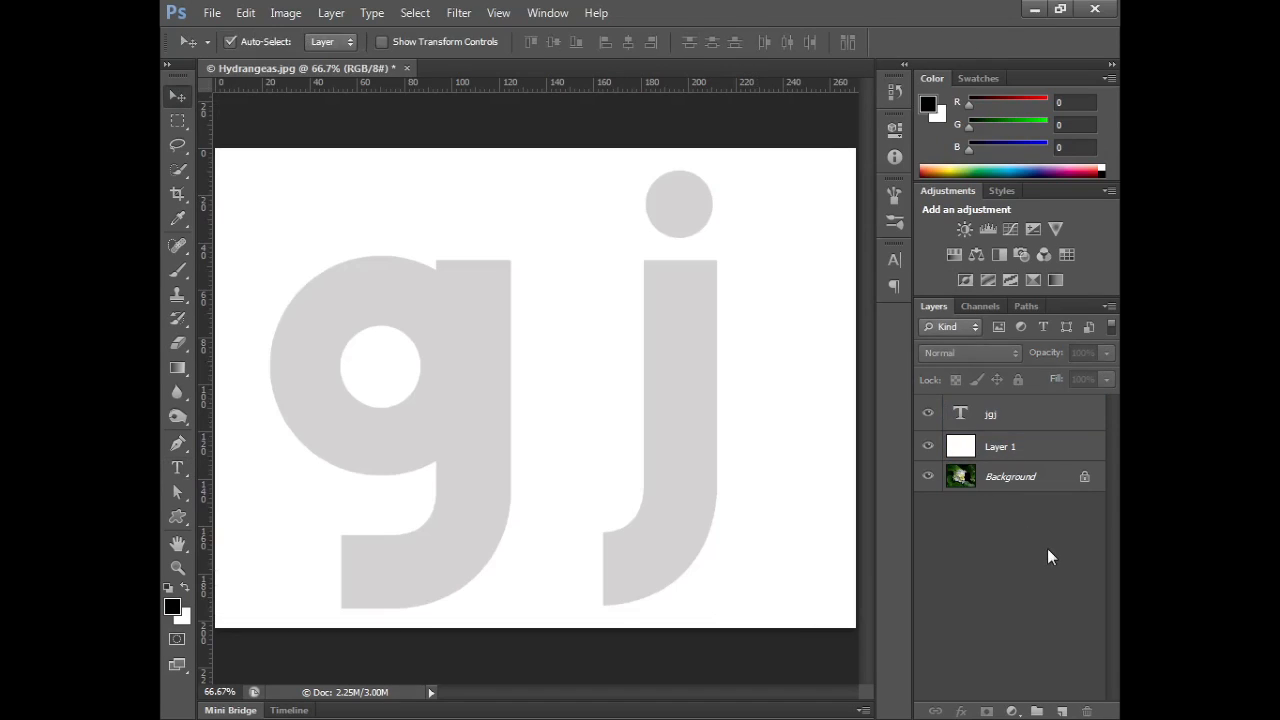
Step: Add a black Drop Shadow effect to the "jgj" text layer with Multiply blend mode and a 118° angle
{"action": "left_click", "coordinate": [1024, 427]}
{"action": "left_click", "coordinate": [961, 711]}
{"action": "left_click", "coordinate": [982, 697]}
{"action": "left_click_drag", "start_coordinate": [627, 165], "coordinate": [1110, 134]}
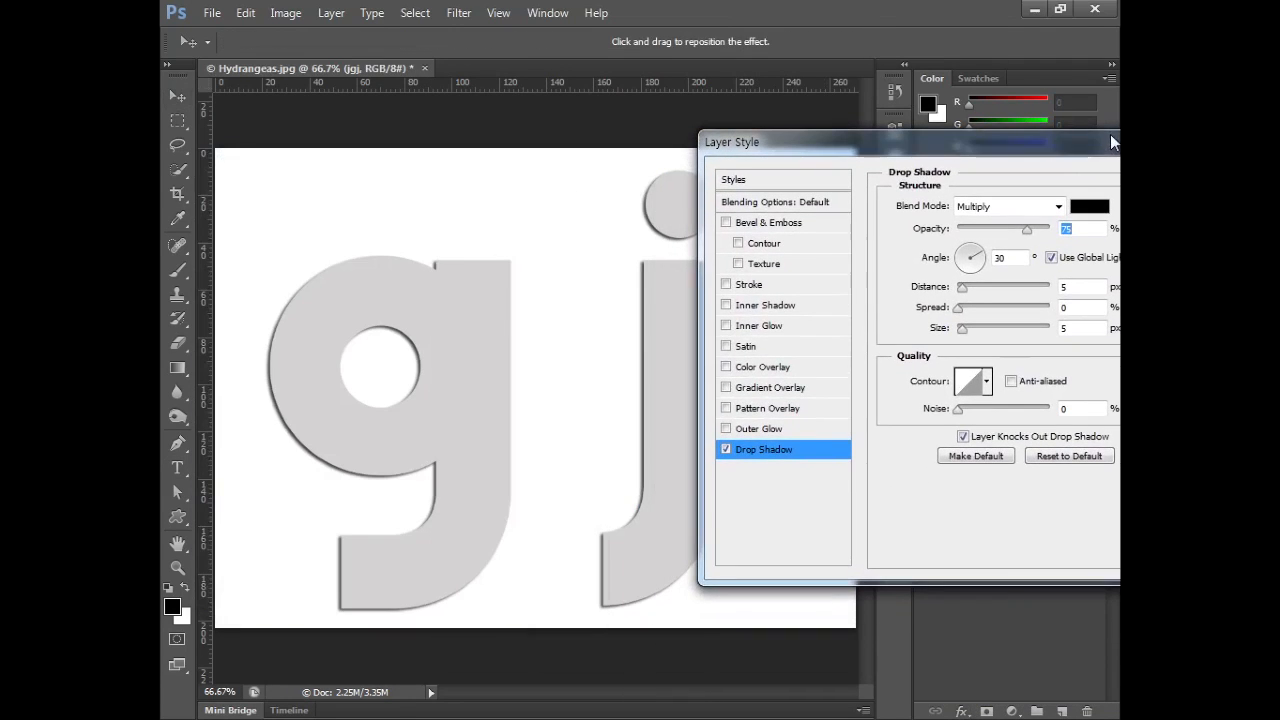
{"action": "left_click", "coordinate": [967, 250]}
{"action": "left_click", "coordinate": [966, 250]}
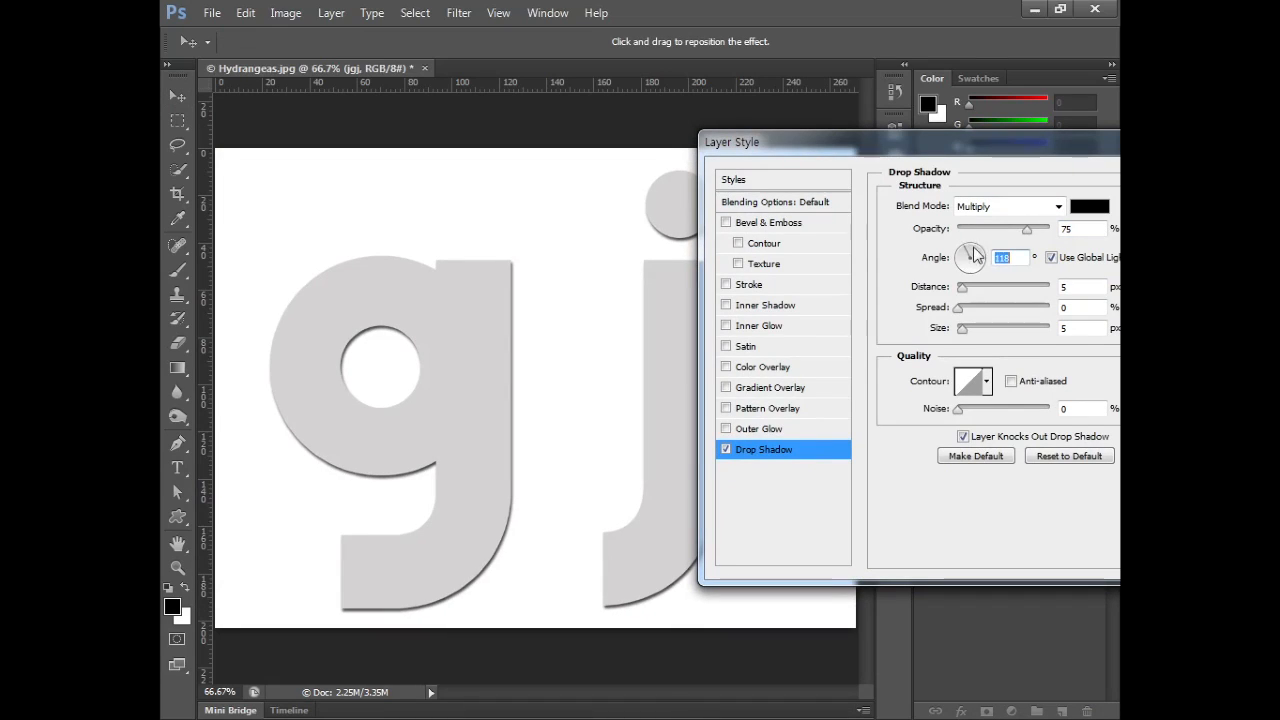
Step: Set the text's Drop Shadow to 34 px distance, 33% spread, 10 px size, and 81% opacity
{"action": "left_click_drag", "start_coordinate": [1009, 158], "coordinate": [957, 142]}
{"action": "left_click_drag", "start_coordinate": [910, 277], "coordinate": [914, 312]}
{"action": "left_click", "coordinate": [929, 297]}
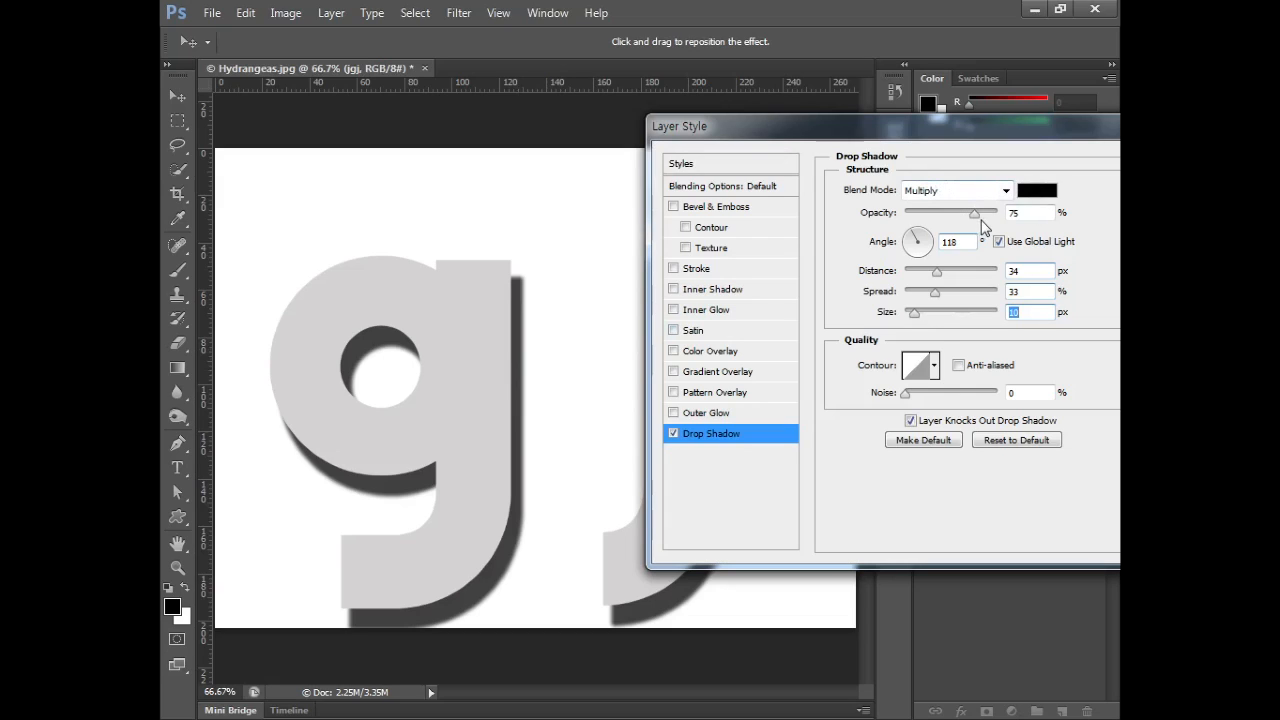
{"action": "mouse_move", "coordinate": [980, 215]}
{"action": "left_mouse_down"}
{"action": "mouse_move", "coordinate": [996, 216]}
{"action": "mouse_move", "coordinate": [964, 217]}
{"action": "mouse_move", "coordinate": [982, 216]}
{"action": "left_mouse_up"}
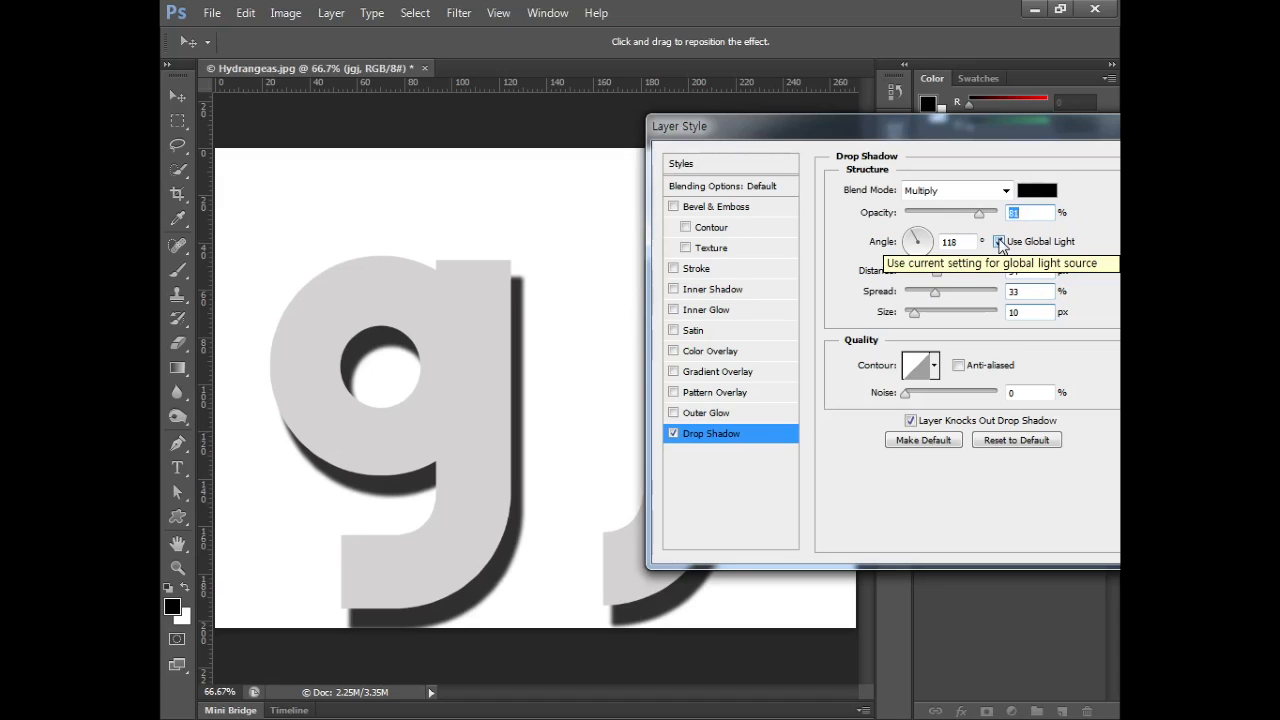
Step: Add an Inner Shadow effect to the "jgj" text and set its angle to 145° with Use Global Light on
{"action": "left_click", "coordinate": [738, 207]}
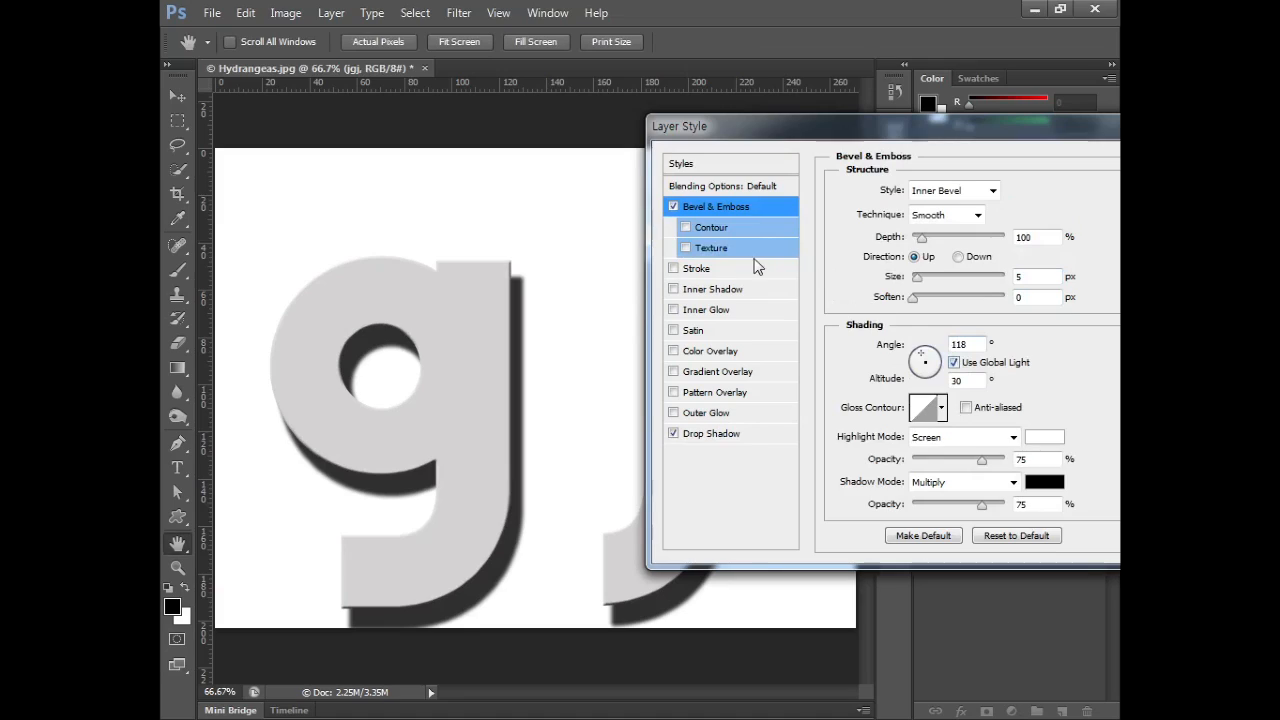
{"action": "left_click", "coordinate": [673, 206]}
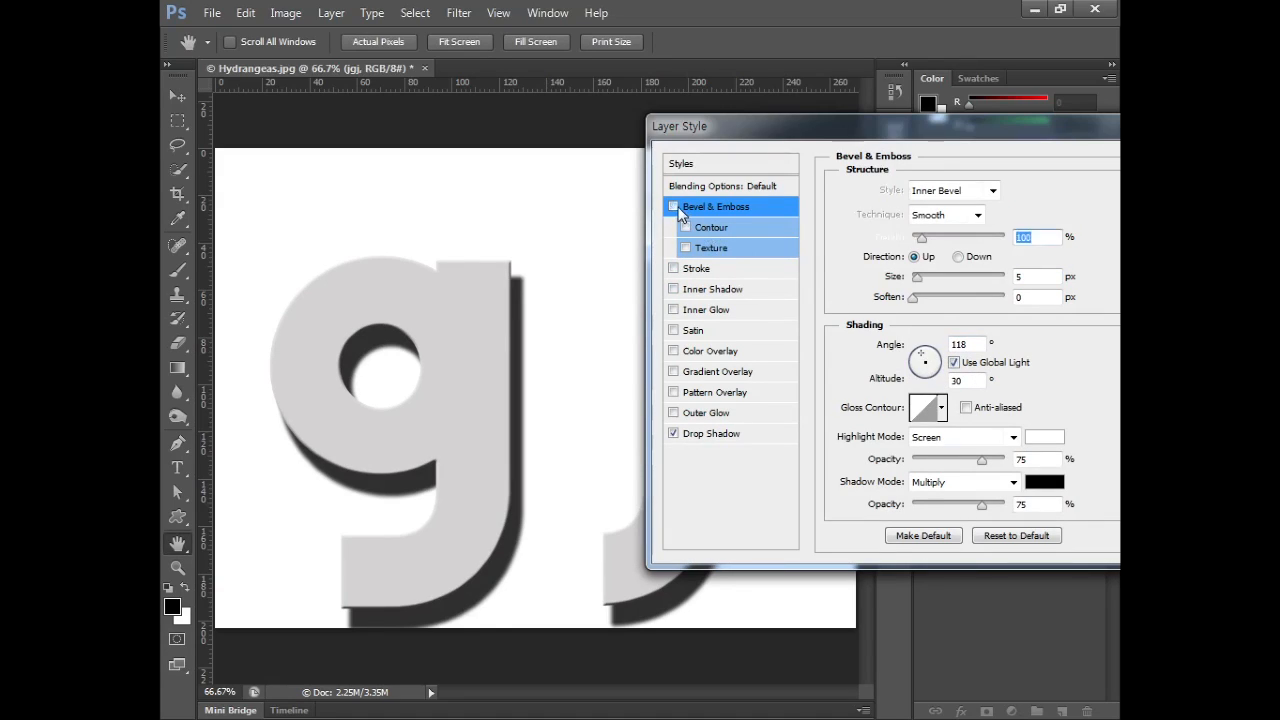
{"action": "left_click", "coordinate": [673, 289]}
{"action": "left_click", "coordinate": [718, 290]}
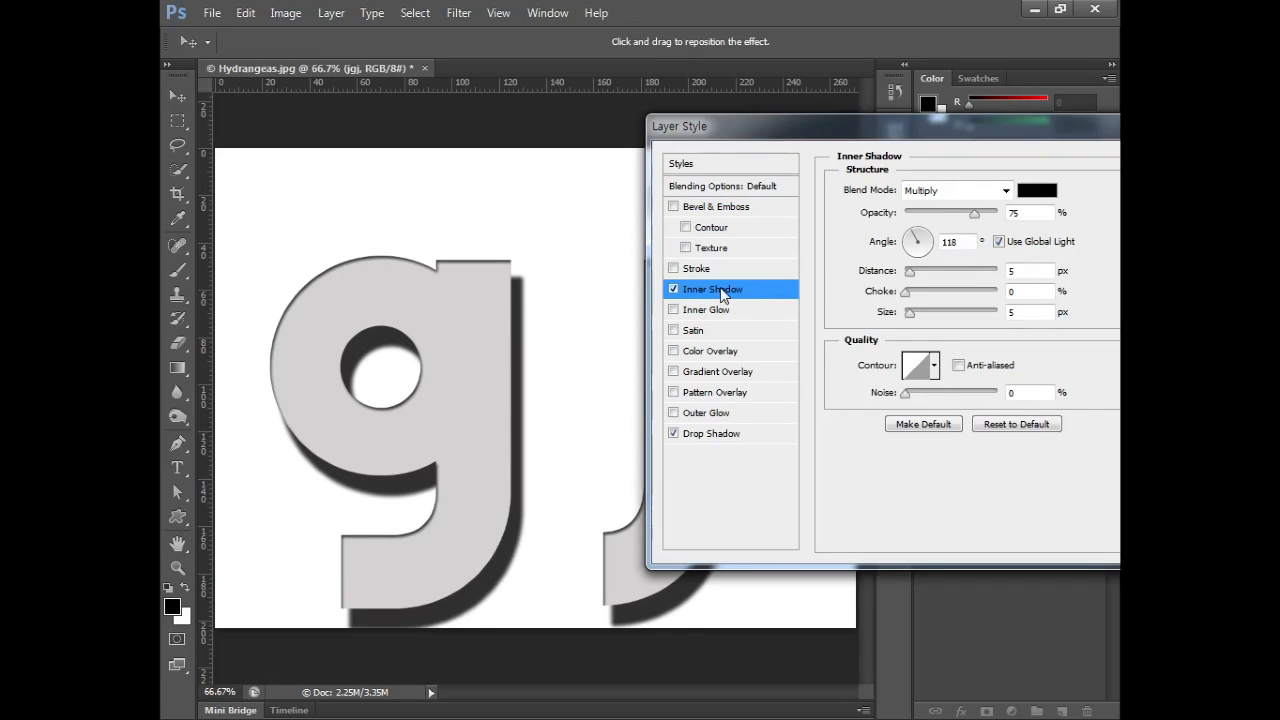
{"action": "double_click", "coordinate": [960, 244]}
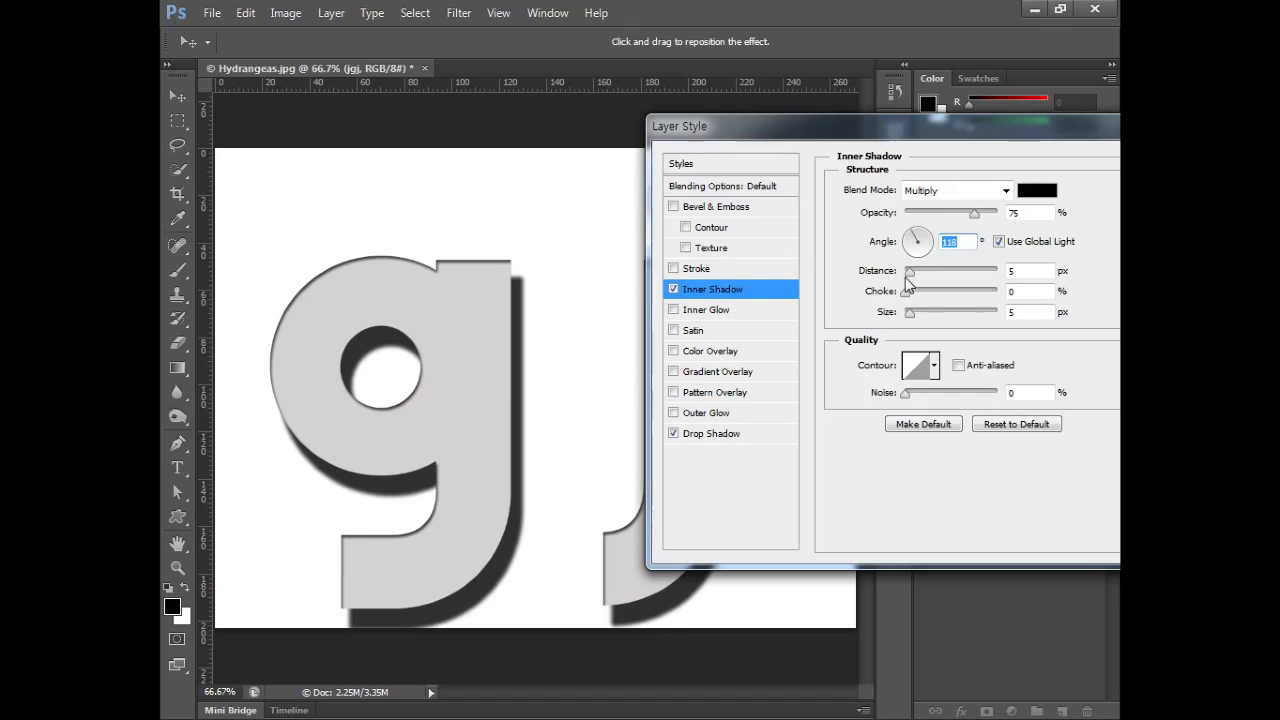
{"action": "type", "text": "145"}
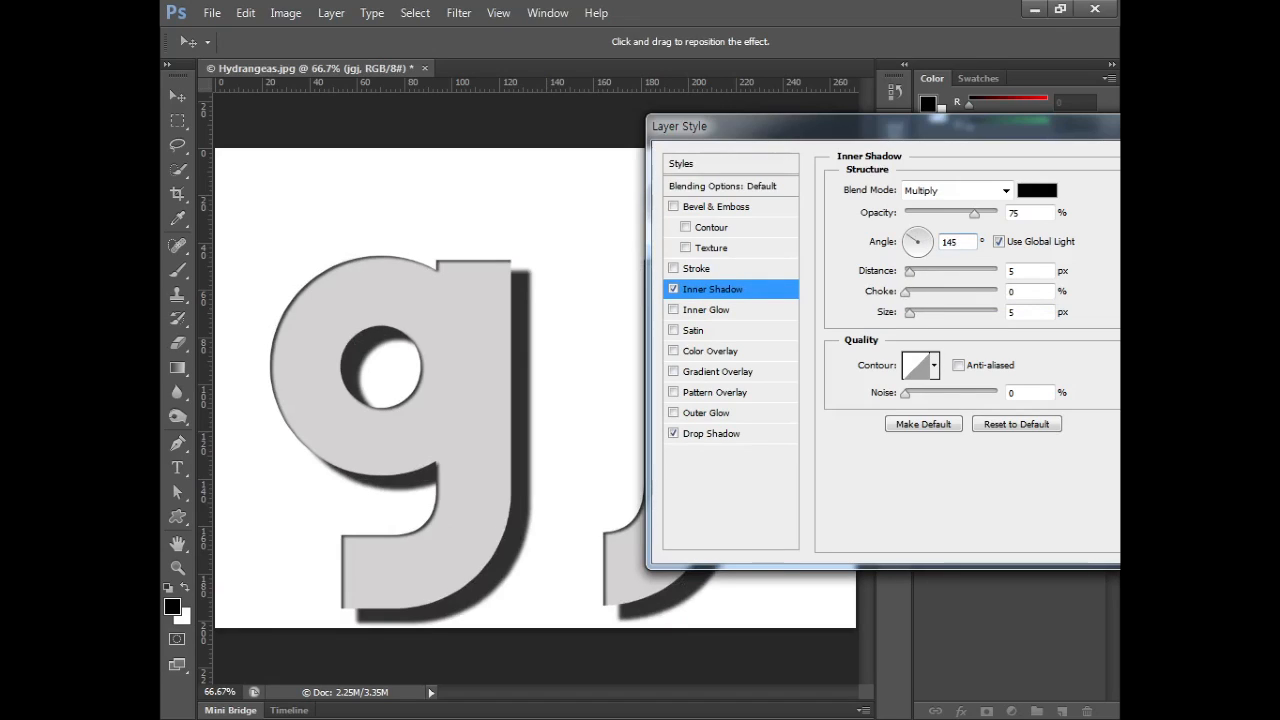
Step: Turn off Use Global Light for the Drop Shadow, try a 57° angle, and set the angle to 120°
{"action": "left_click", "coordinate": [745, 433]}
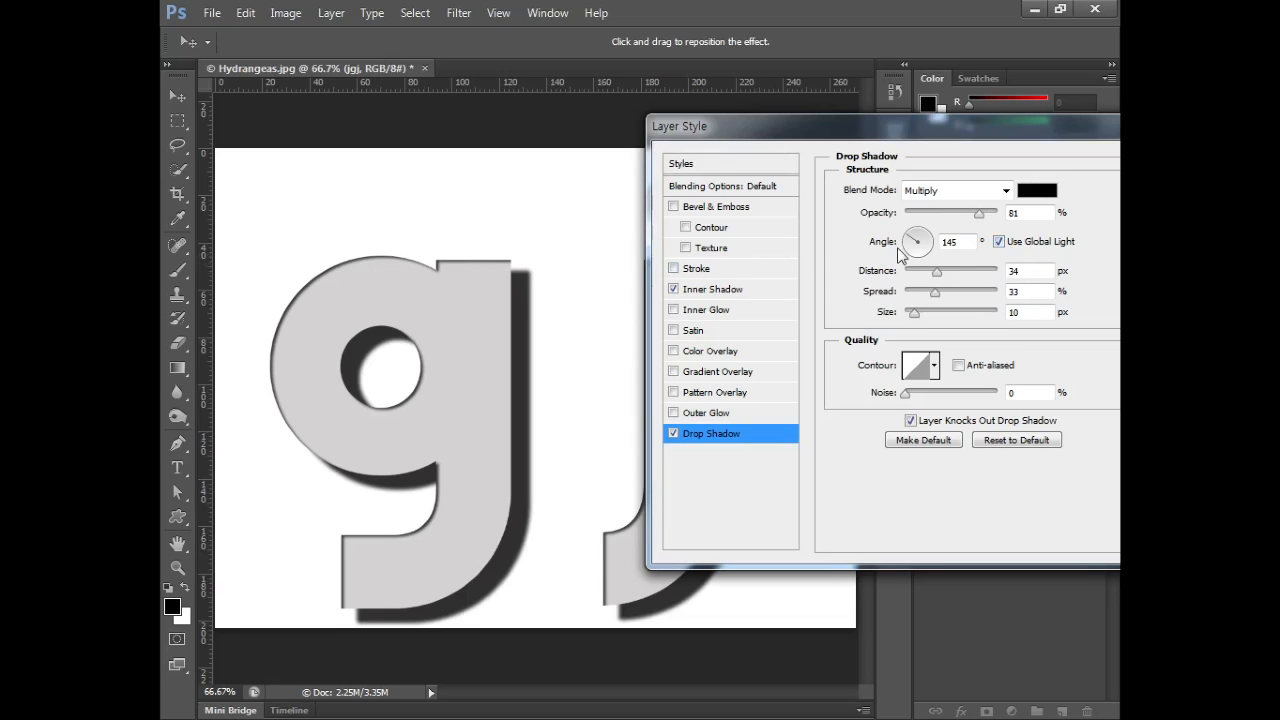
{"action": "left_click", "coordinate": [998, 242]}
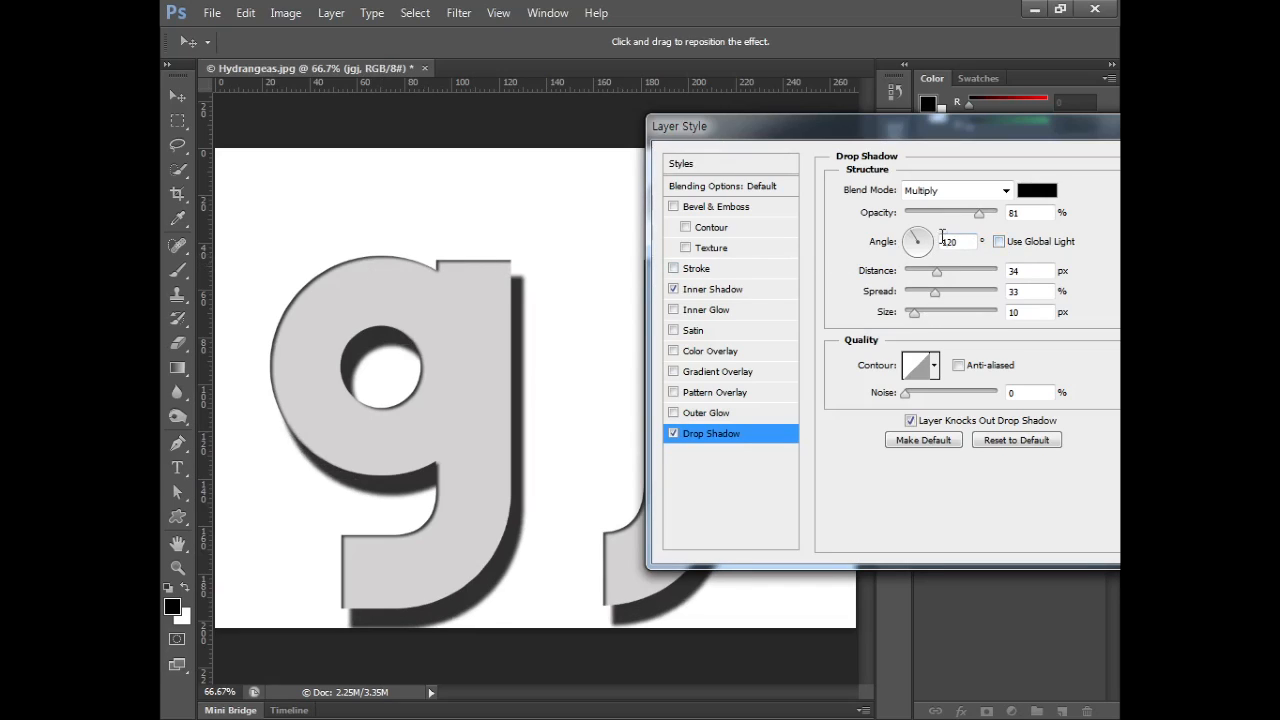
{"action": "left_click_drag", "start_coordinate": [913, 234], "coordinate": [926, 231]}
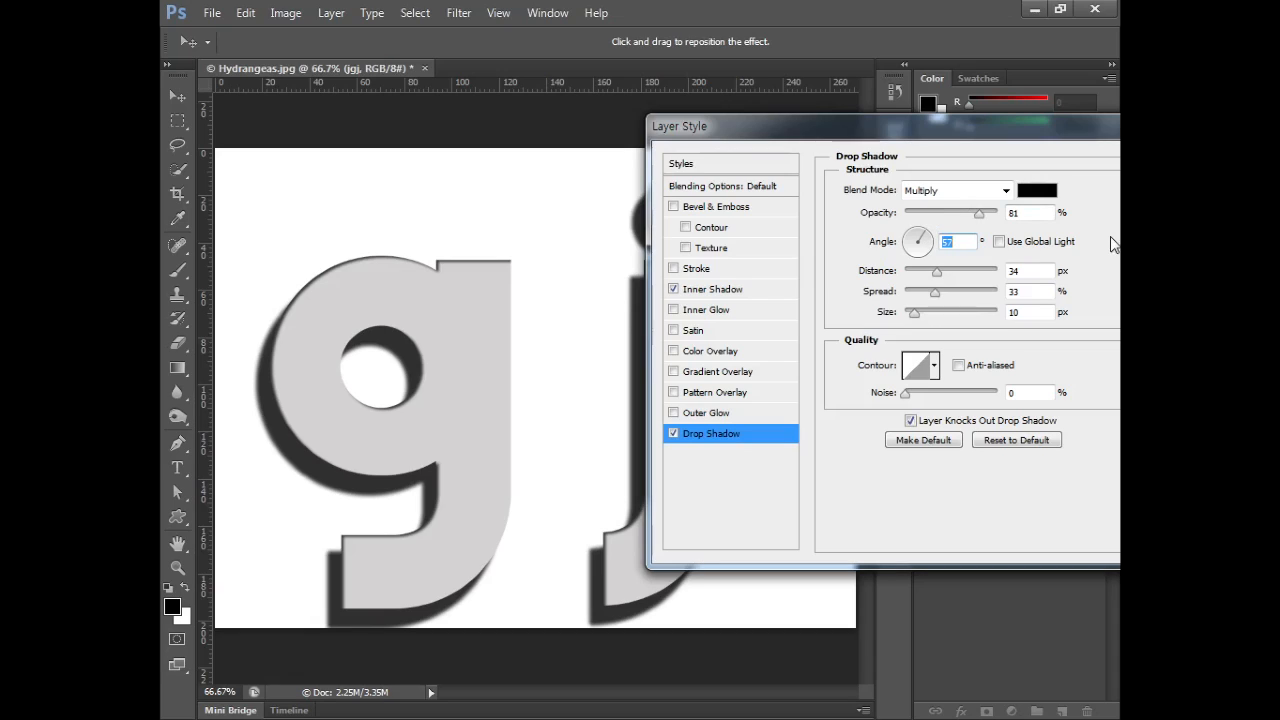
{"action": "left_click", "coordinate": [911, 232]}
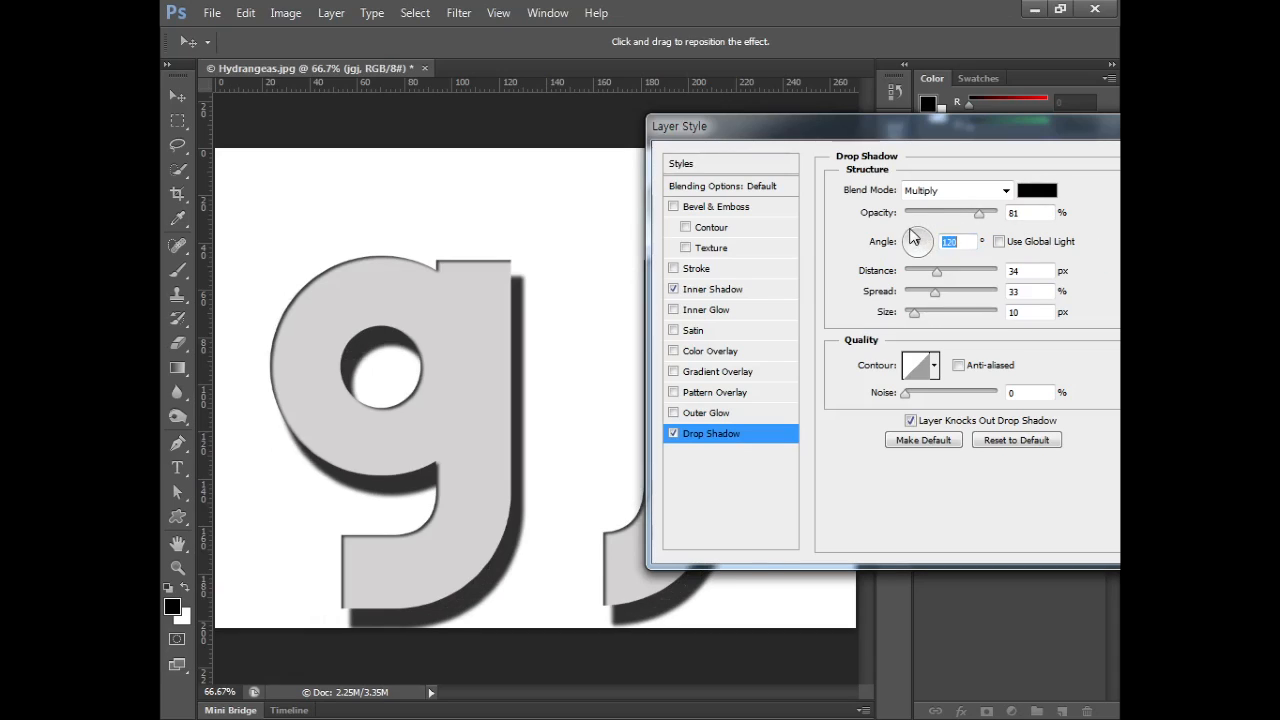
Step: Try several contour presets on the text's Drop Shadow and choose Ring - Double
{"action": "left_click", "coordinate": [935, 366]}
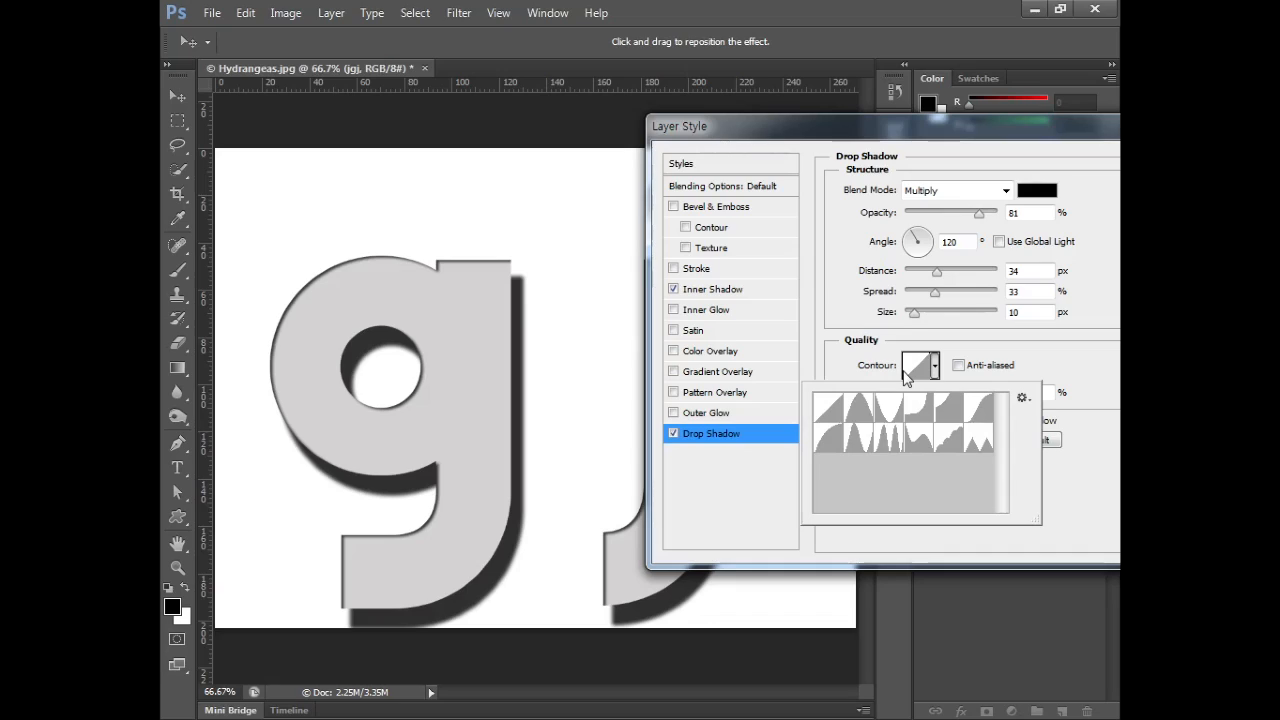
{"action": "left_click", "coordinate": [888, 440]}
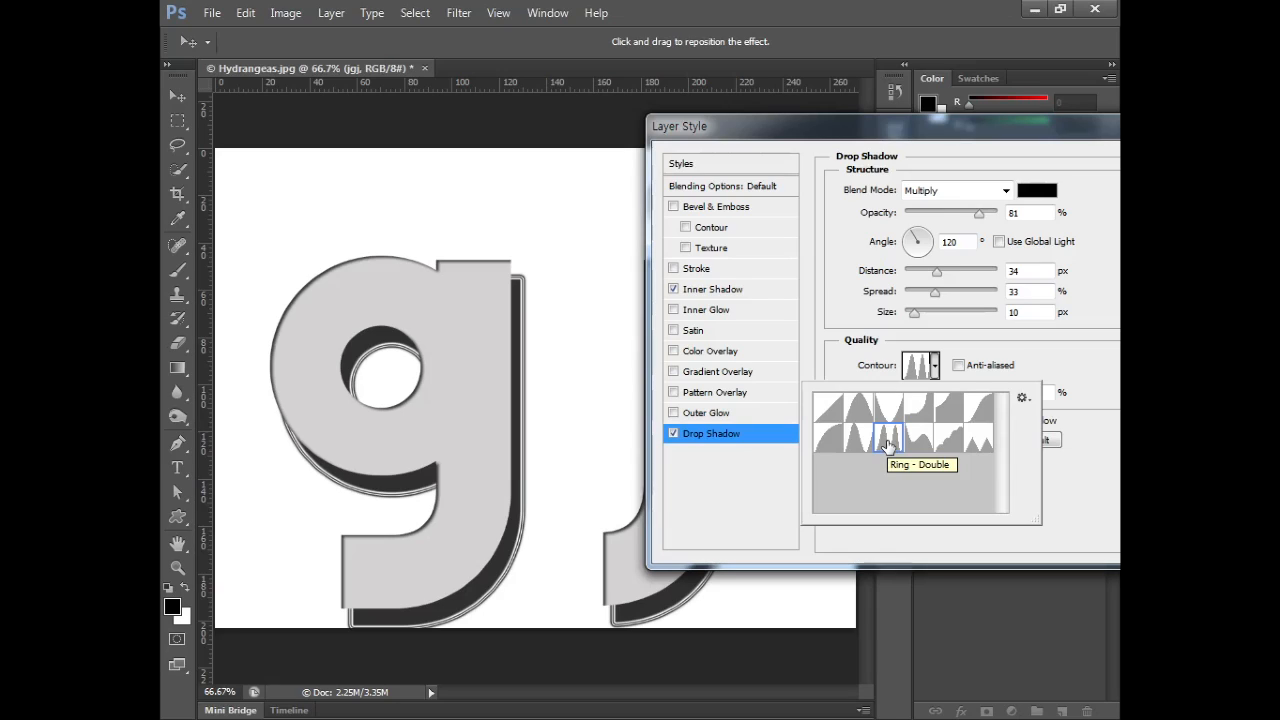
{"action": "left_click", "coordinate": [950, 442]}
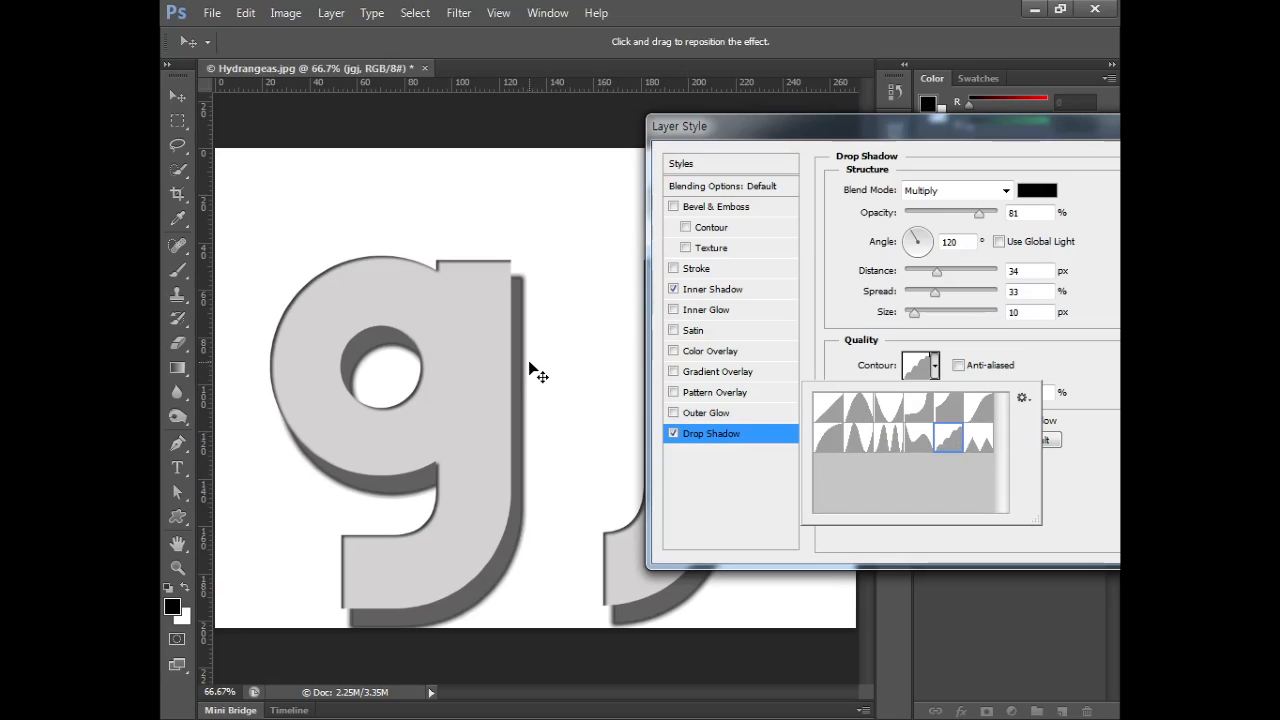
{"action": "left_click", "coordinate": [984, 446]}
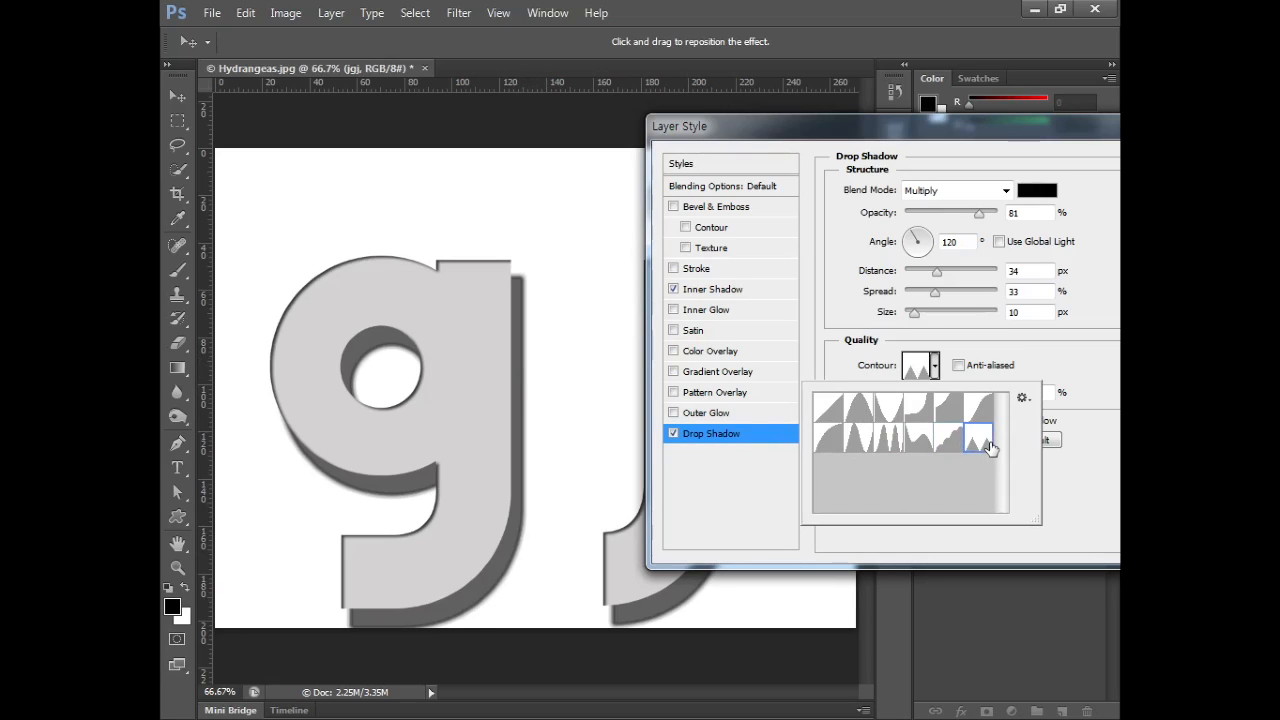
{"action": "left_click", "coordinate": [889, 440]}
{"action": "left_click", "coordinate": [958, 411]}
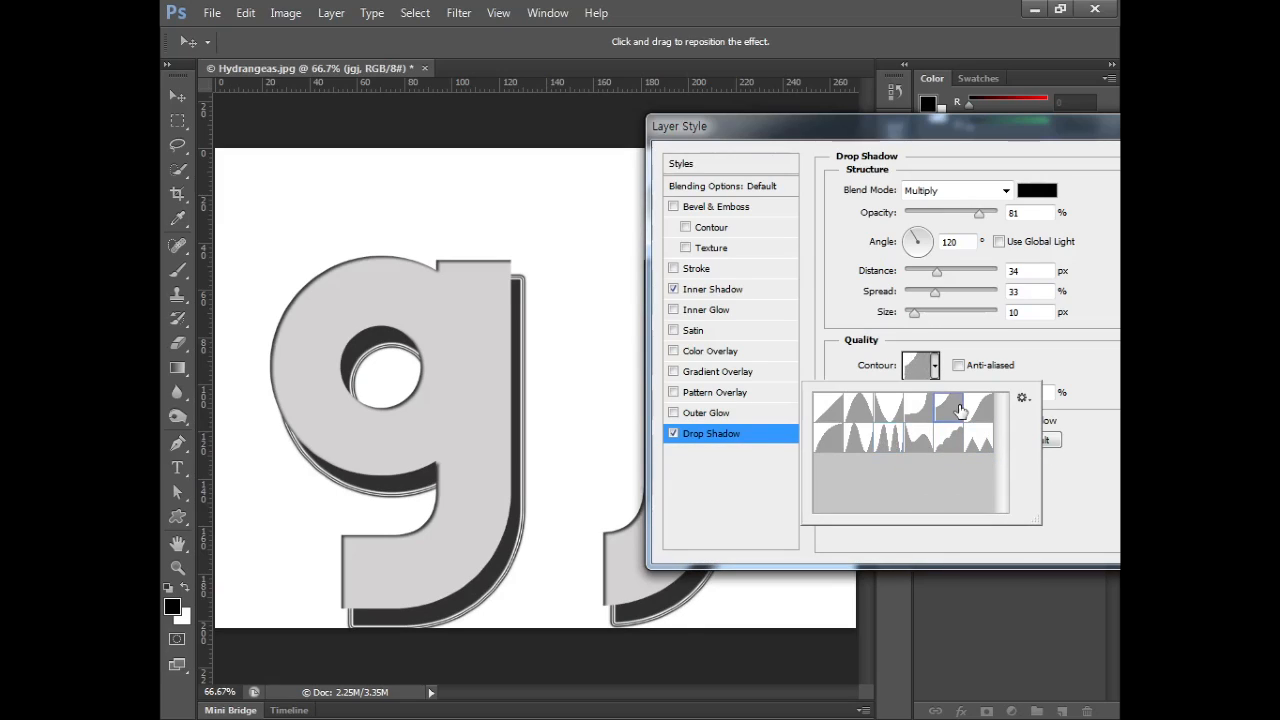
{"action": "left_click", "coordinate": [982, 414]}
{"action": "left_click", "coordinate": [912, 412]}
{"action": "left_click", "coordinate": [889, 413]}
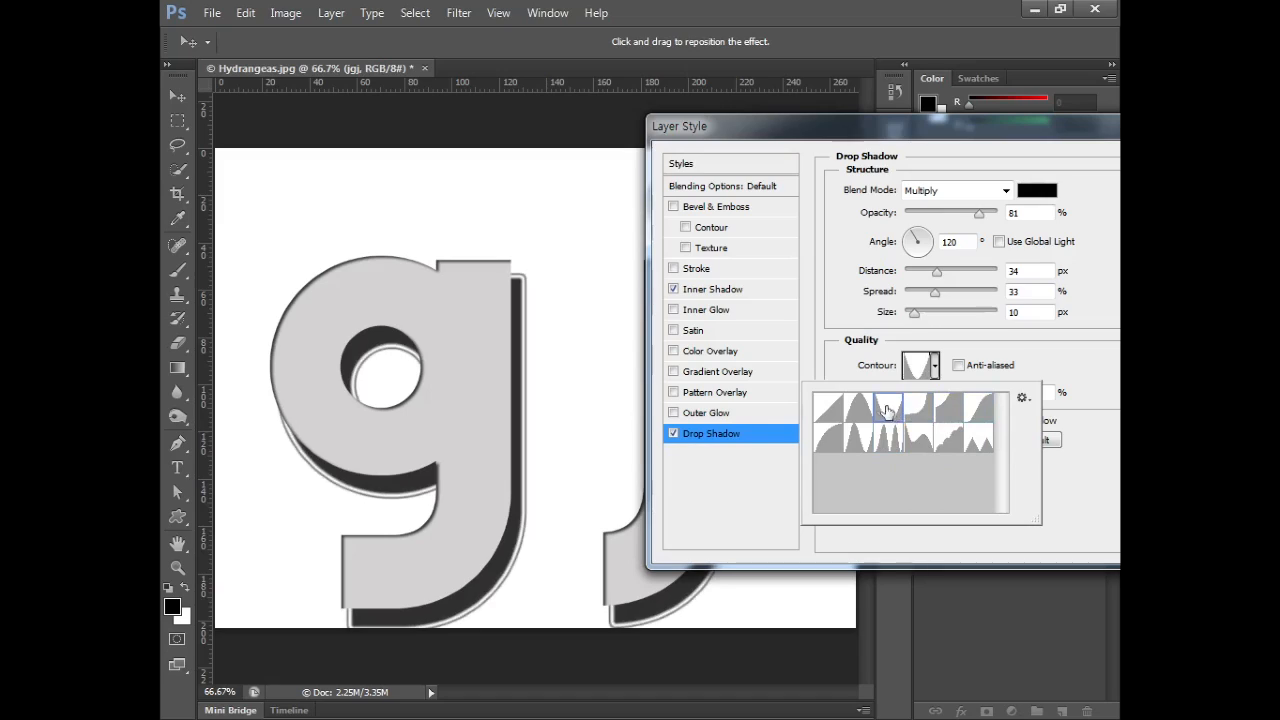
{"action": "left_click", "coordinate": [862, 410]}
{"action": "left_click", "coordinate": [835, 412]}
{"action": "left_click", "coordinate": [843, 442]}
{"action": "left_click", "coordinate": [862, 440]}
{"action": "left_click", "coordinate": [890, 441]}
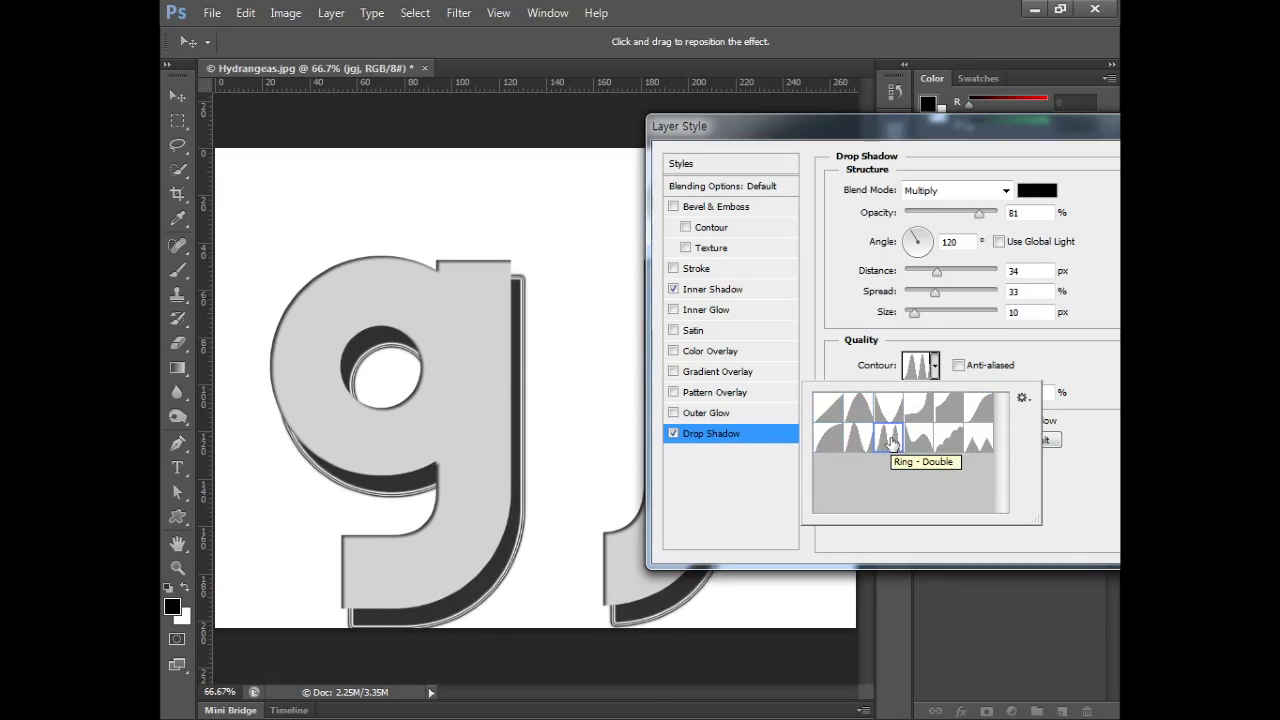
Step: Turn off the Drop Shadow and Inner Shadow effects on the text layer
{"action": "left_click", "coordinate": [675, 438]}
{"action": "left_click", "coordinate": [674, 435]}
{"action": "left_click", "coordinate": [677, 291]}
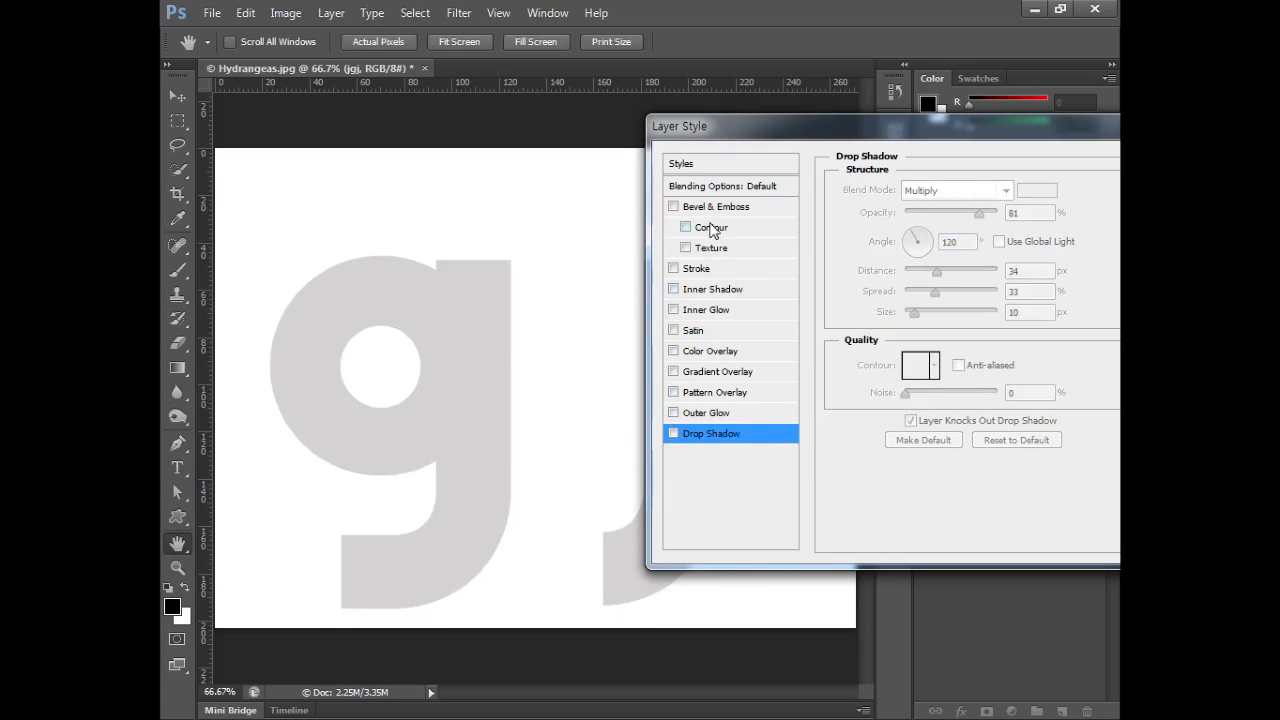
Step: Add a Smooth Inner Bevel to the text with 246% depth, 21 px size, and 3 px soften
{"action": "left_click", "coordinate": [716, 207]}
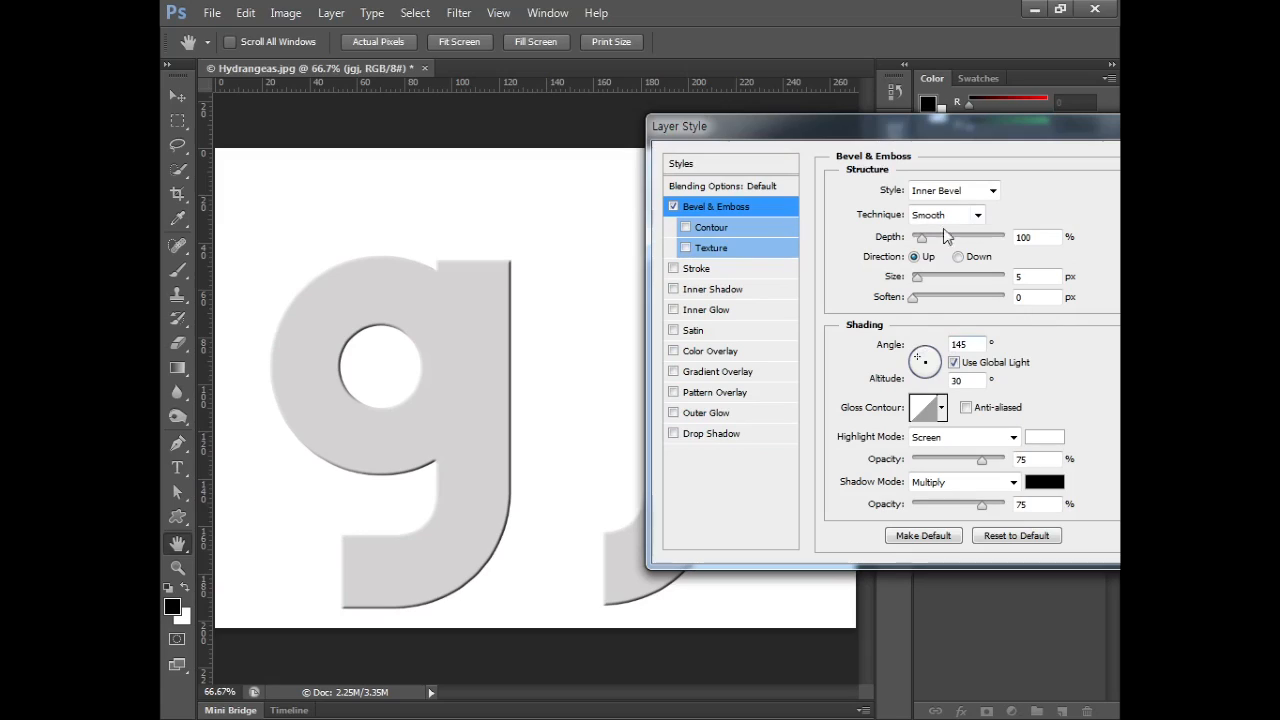
{"action": "left_click_drag", "start_coordinate": [922, 237], "coordinate": [925, 280]}
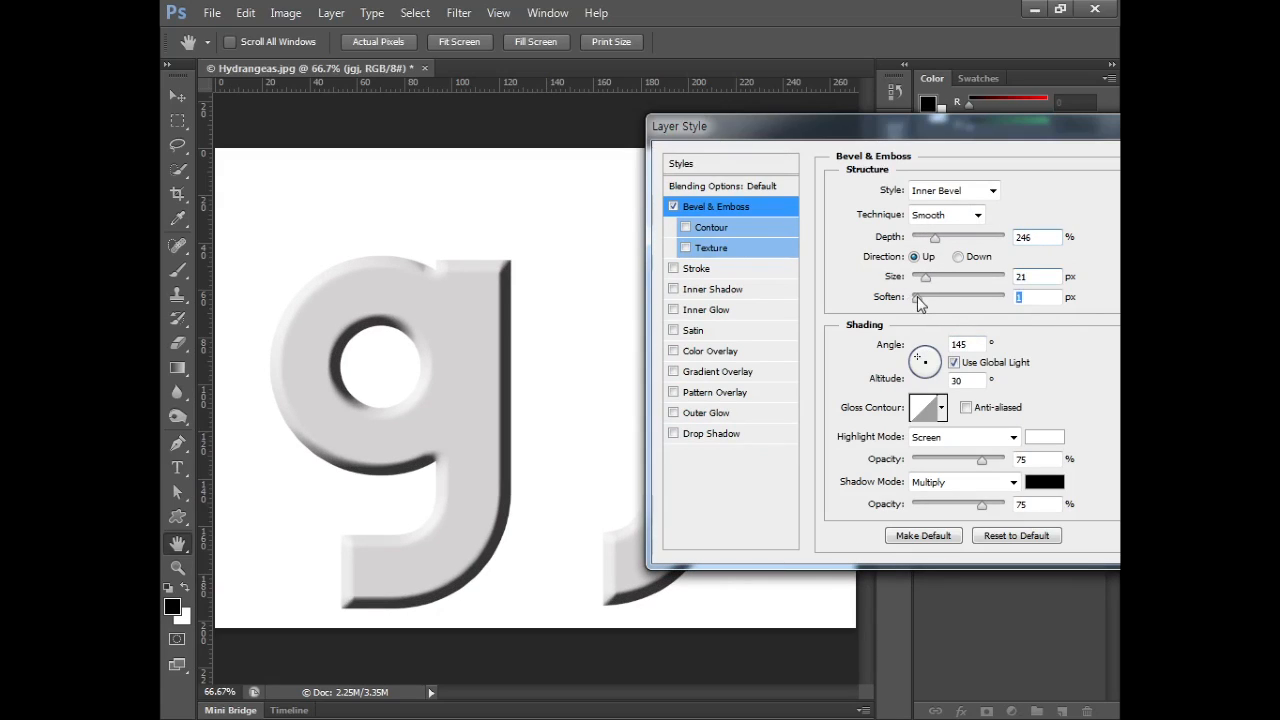
{"action": "left_click_drag", "start_coordinate": [920, 303], "coordinate": [929, 303]}
Step: Try the Chisel Hard technique on the bevel, return it to Smooth, and set the depth to 113%
{"action": "left_click", "coordinate": [965, 218]}
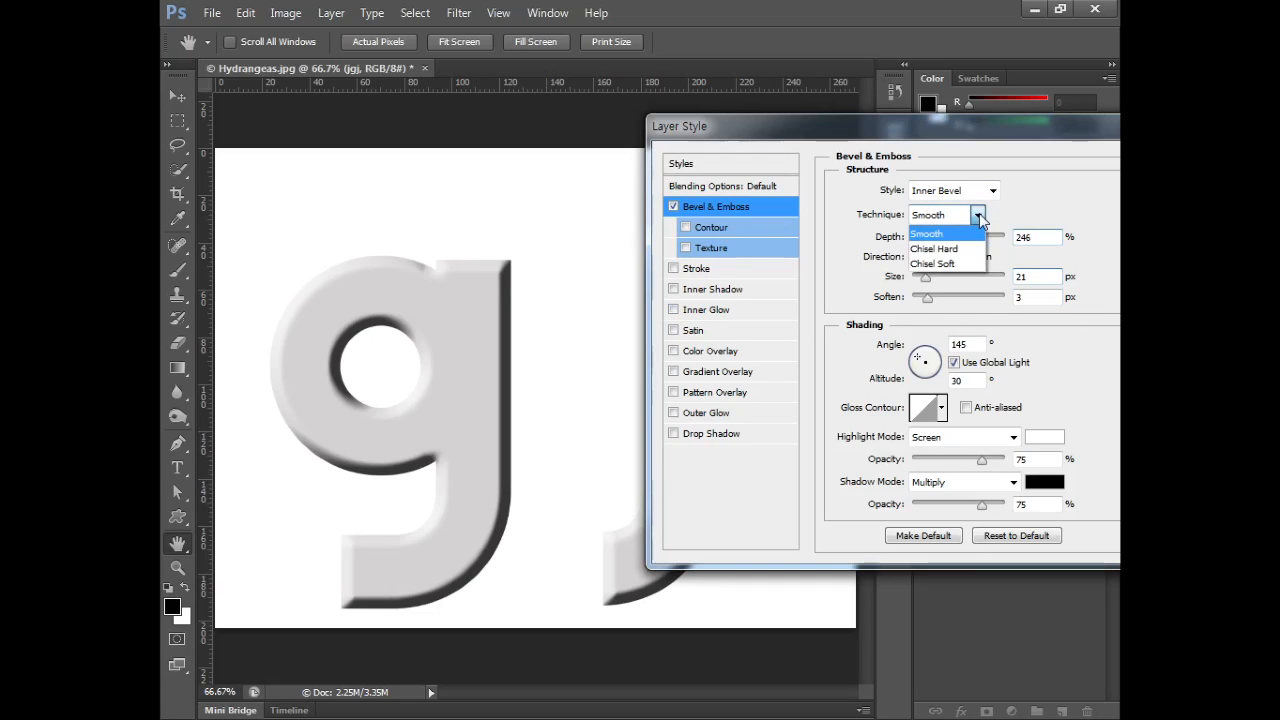
{"action": "left_click", "coordinate": [955, 250]}
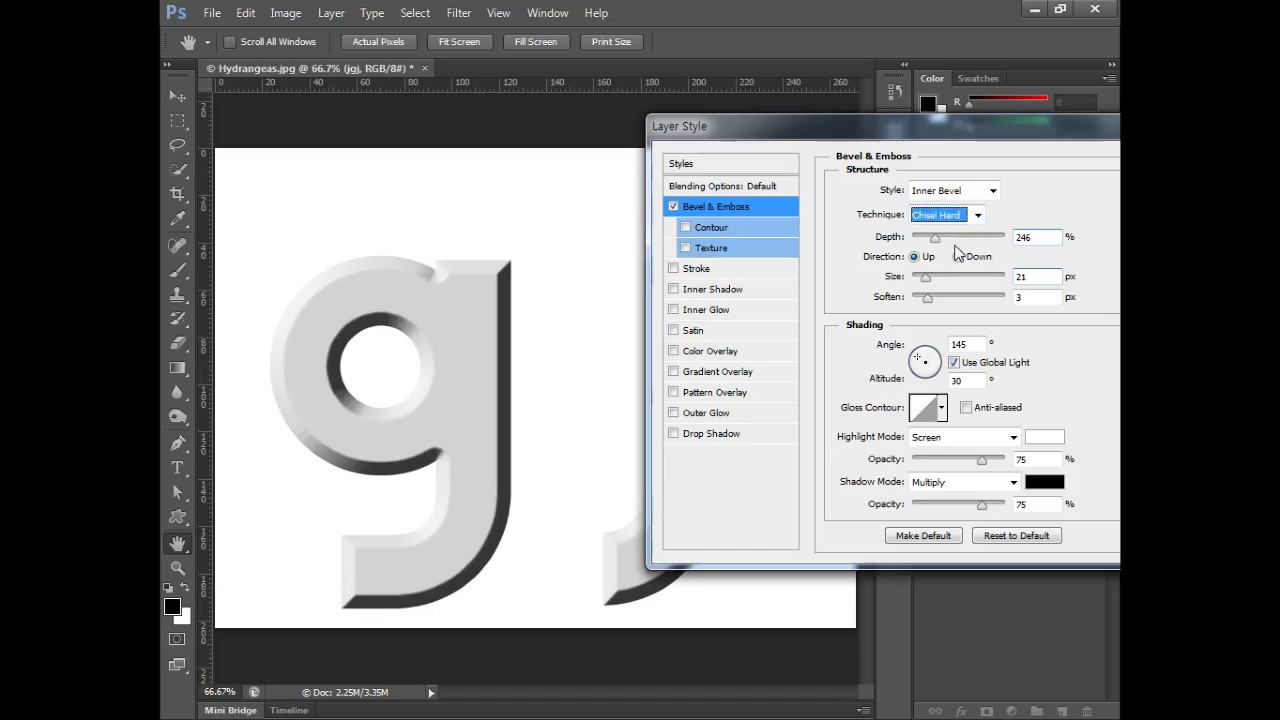
{"action": "left_click", "coordinate": [962, 216]}
{"action": "left_click", "coordinate": [962, 234]}
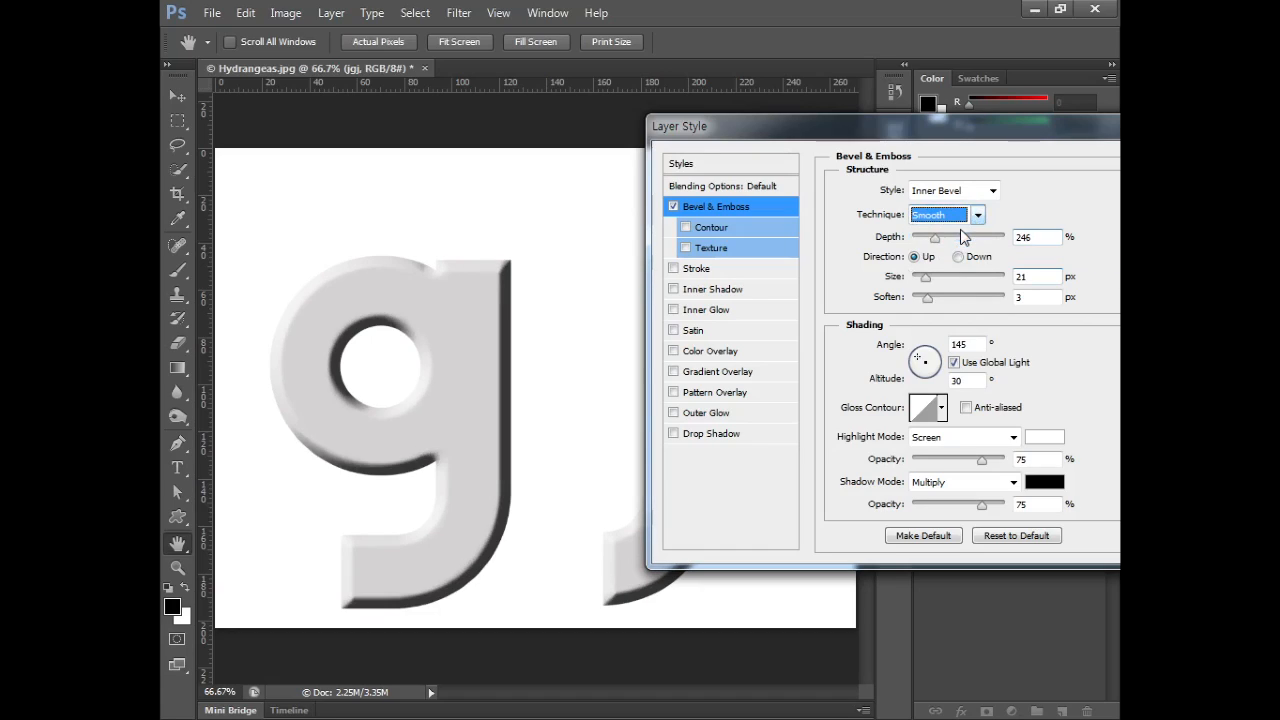
{"action": "mouse_move", "coordinate": [938, 244]}
{"action": "left_mouse_down"}
{"action": "mouse_move", "coordinate": [965, 247]}
{"action": "mouse_move", "coordinate": [924, 244]}
{"action": "left_mouse_up"}
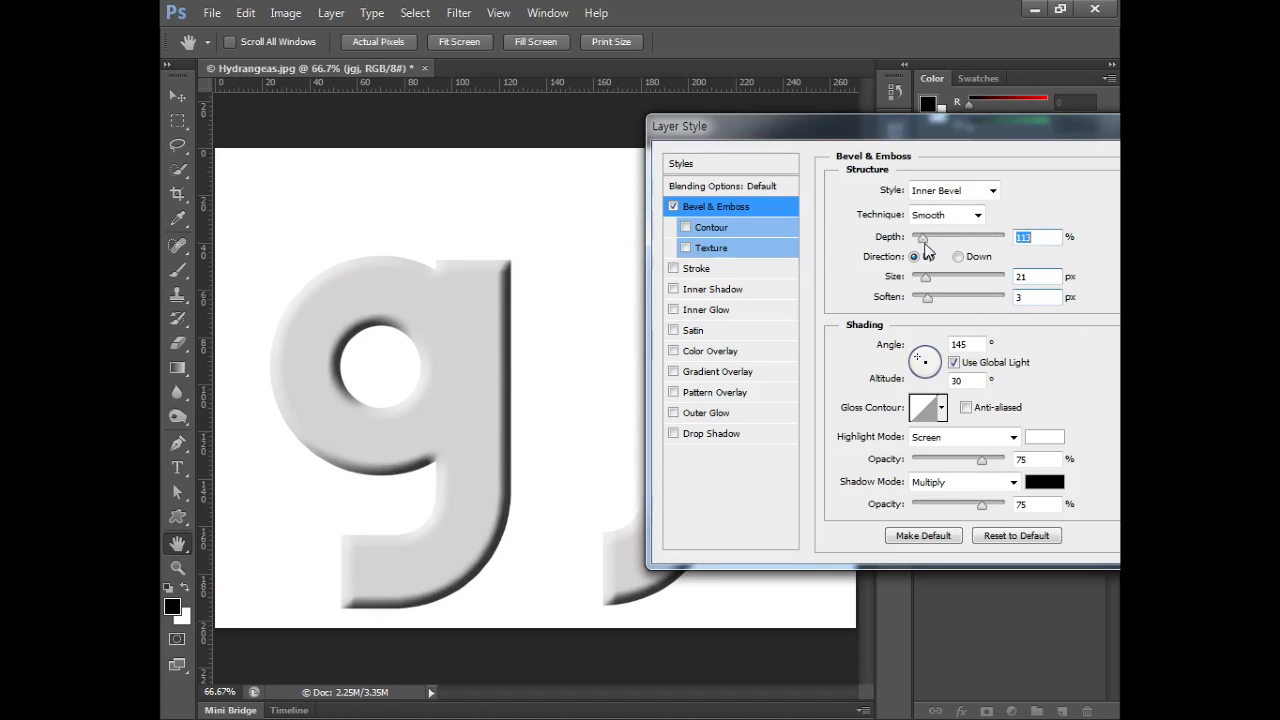
Step: Try several gloss contours on the Bevel & Emboss effect, including the double ring, and return to the straight diagonal one
{"action": "left_click", "coordinate": [940, 408]}
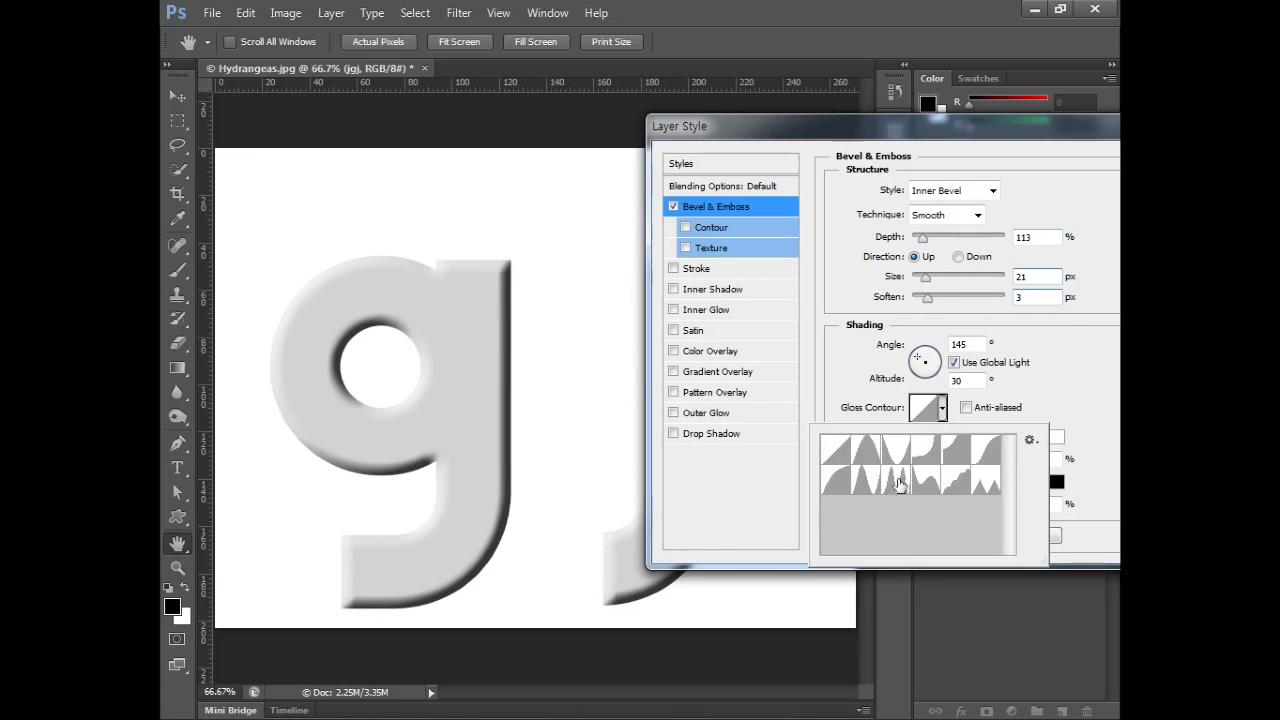
{"action": "left_click", "coordinate": [897, 482]}
{"action": "left_click", "coordinate": [953, 457]}
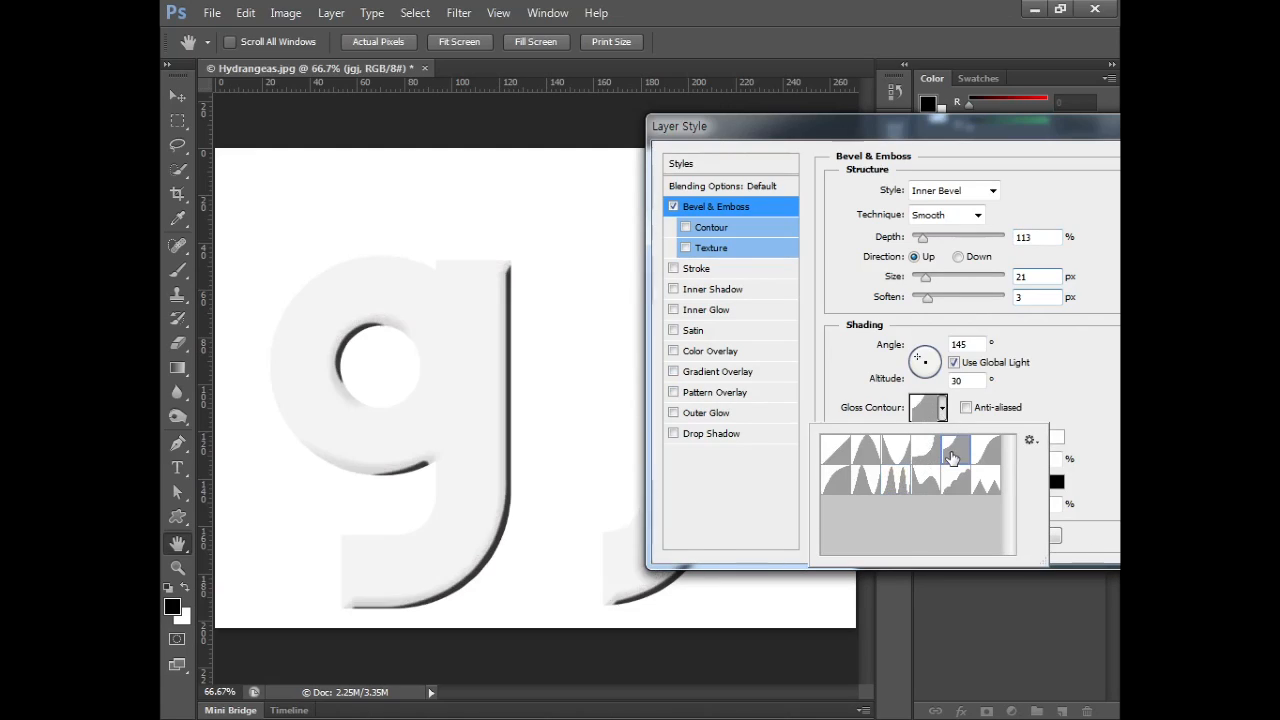
{"action": "left_click", "coordinate": [950, 485]}
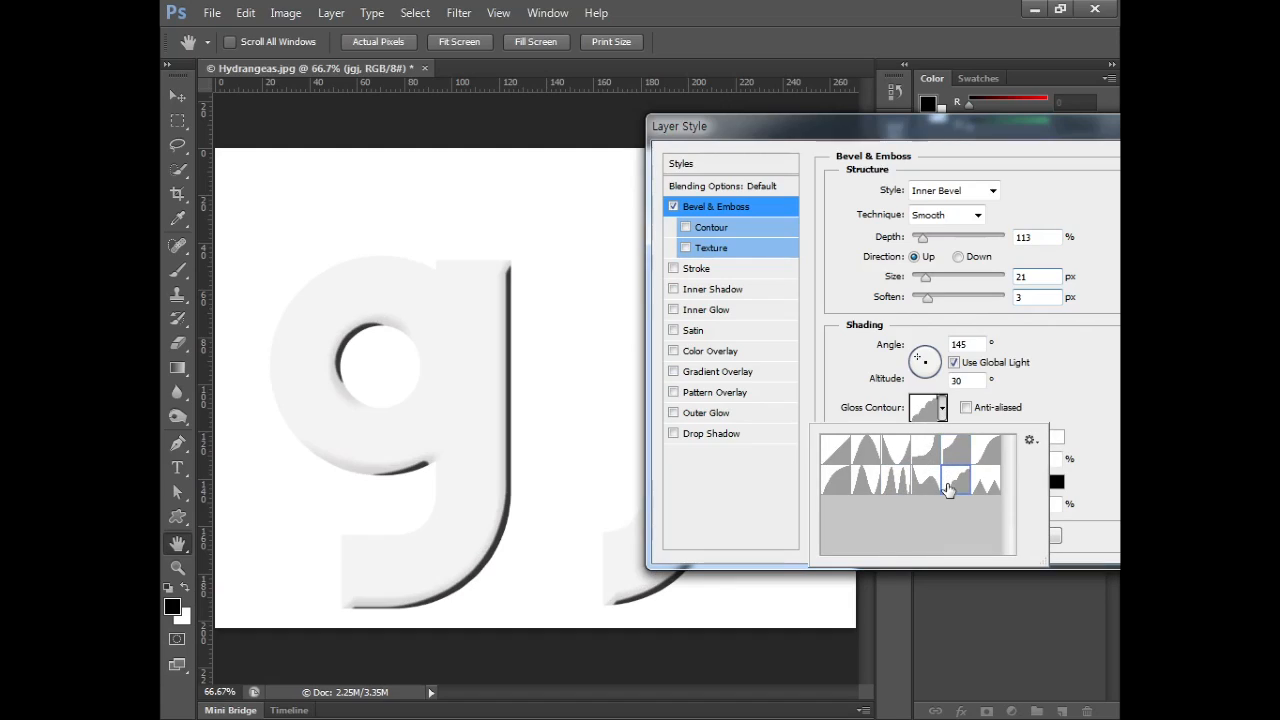
{"action": "left_click", "coordinate": [875, 482]}
{"action": "left_click", "coordinate": [838, 452]}
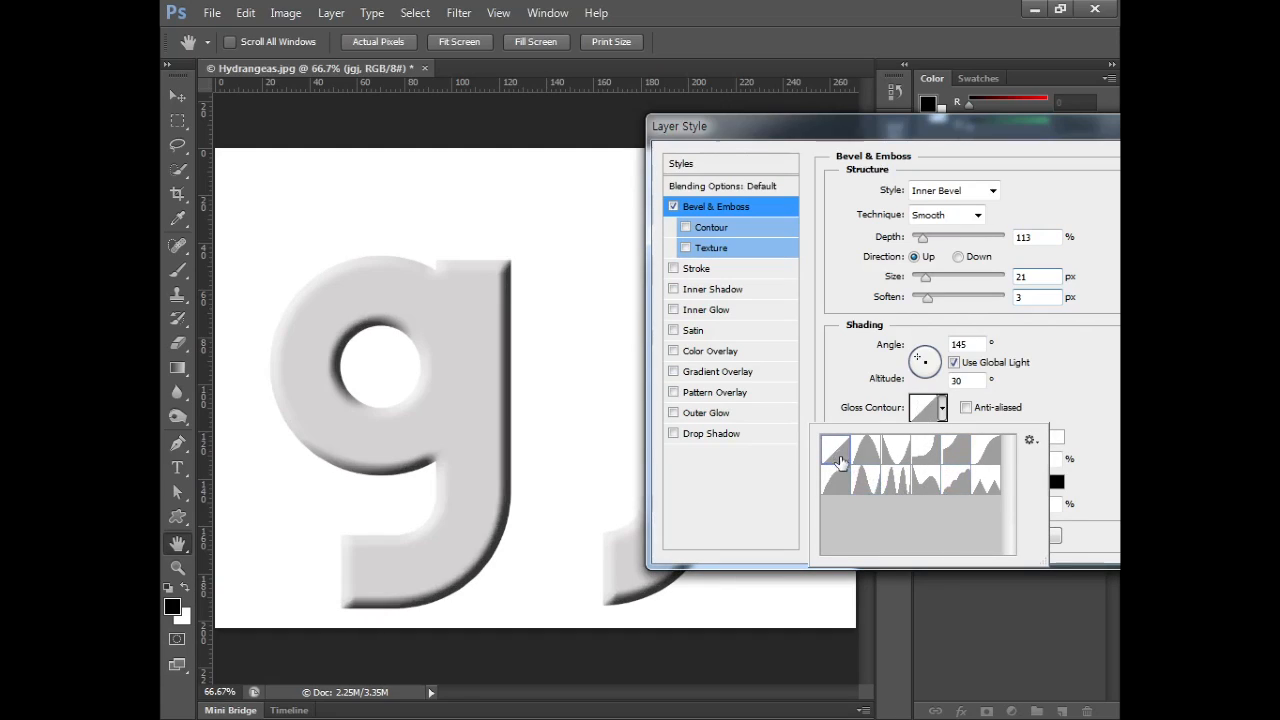
{"action": "left_click", "coordinate": [893, 482]}
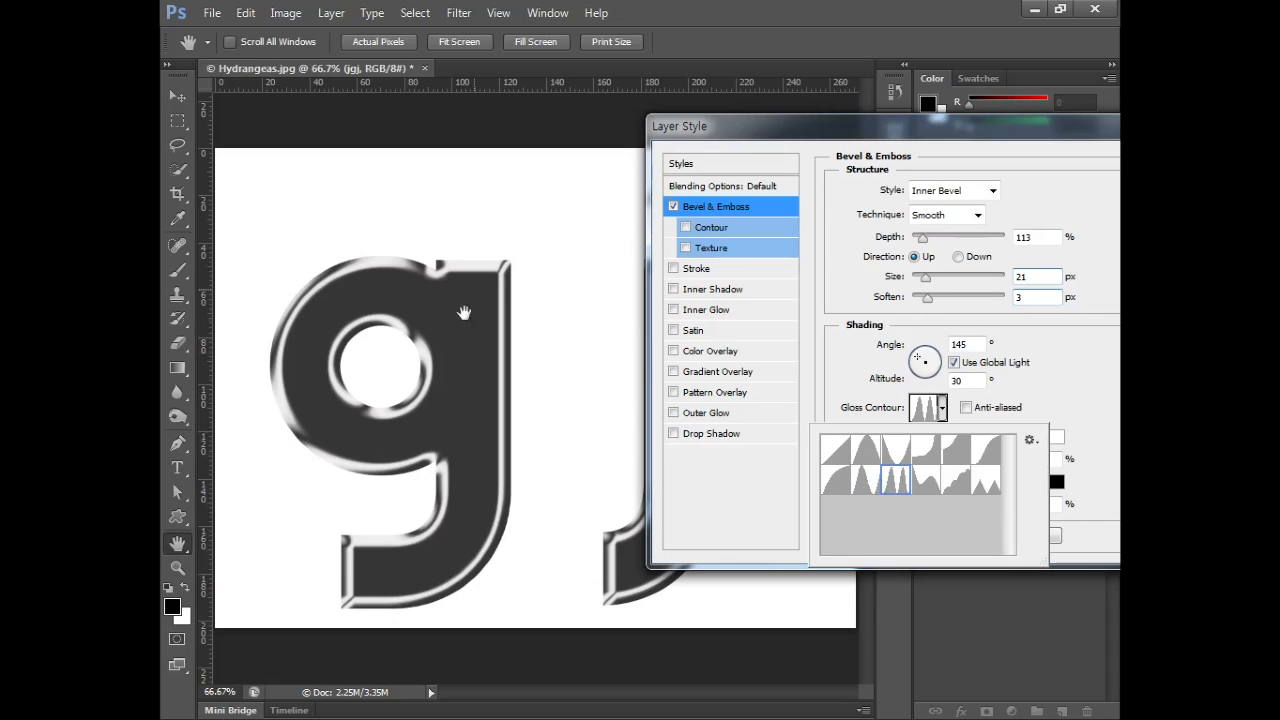
{"action": "left_click", "coordinate": [836, 451]}
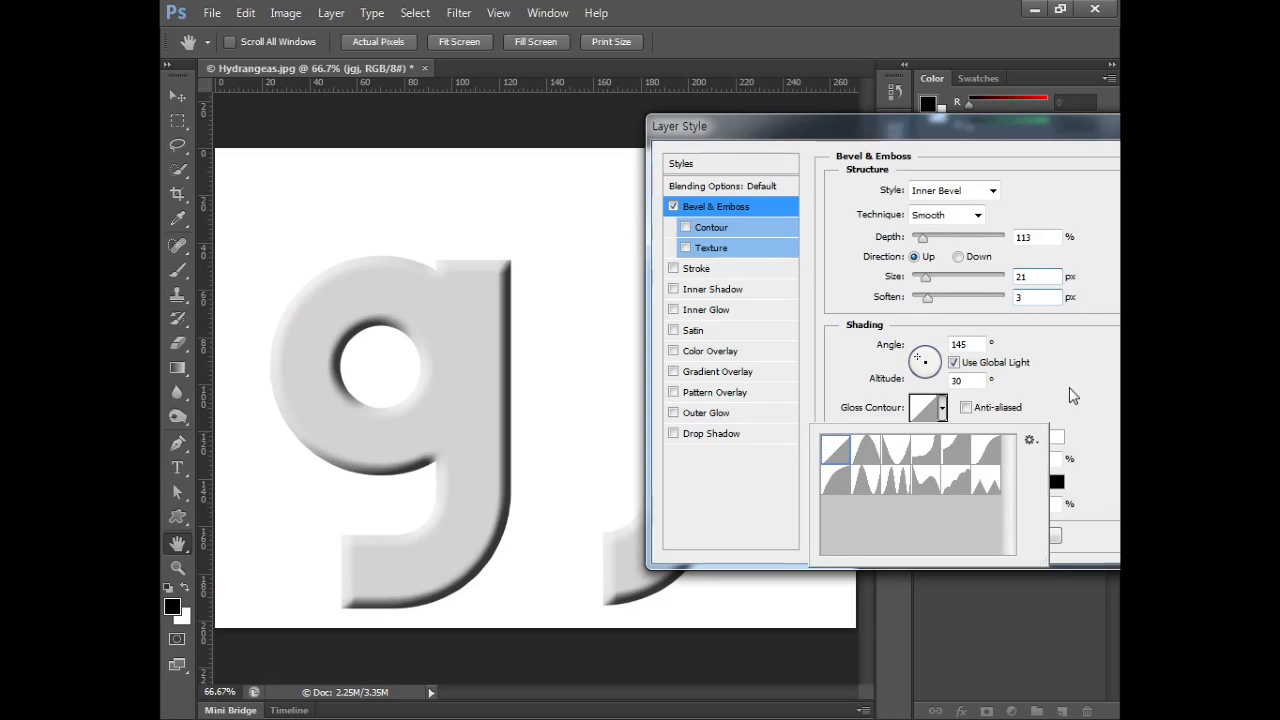
{"action": "left_click", "coordinate": [1036, 400]}
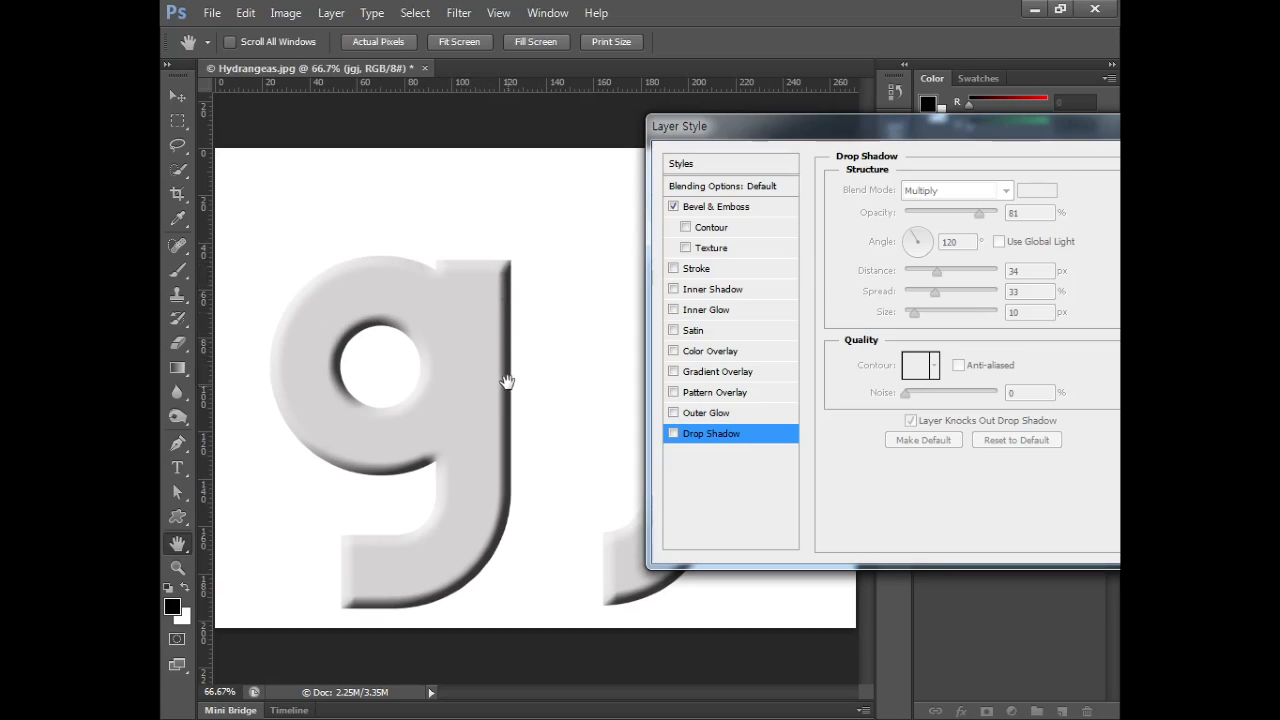
Step: Change the Bevel & Emboss highlight color to red
{"action": "left_click", "coordinate": [706, 208]}
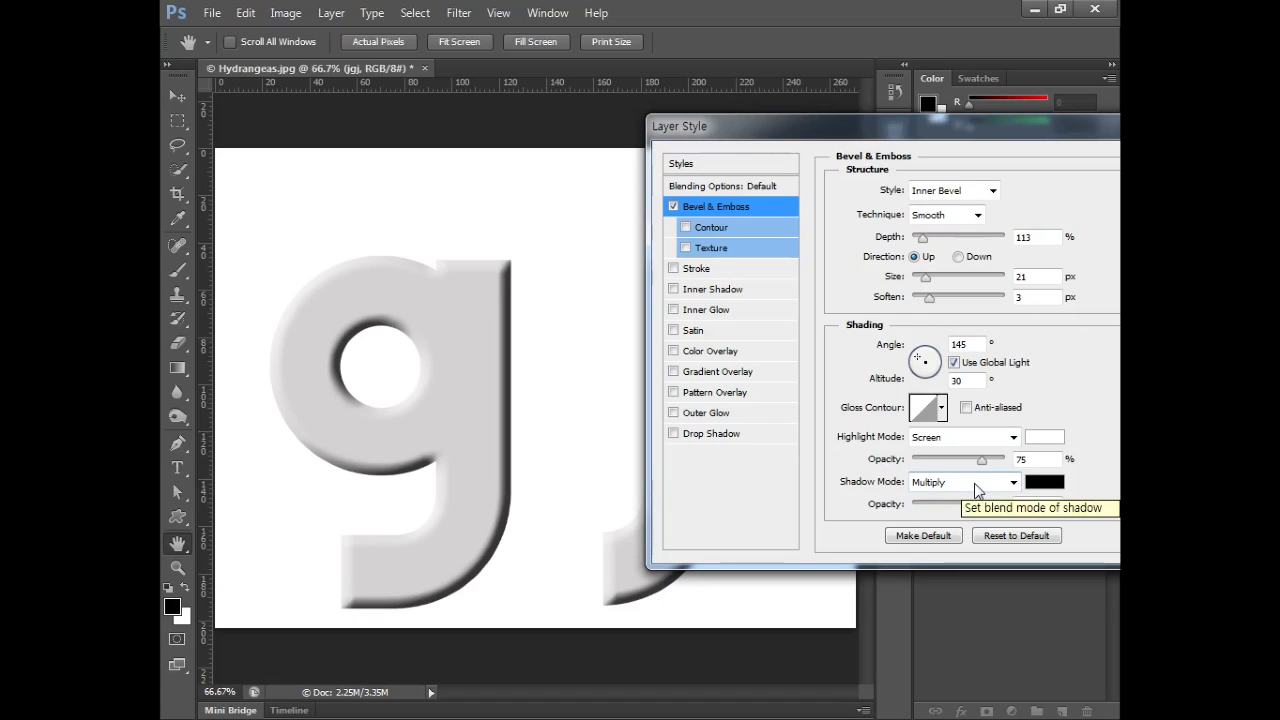
{"action": "left_click", "coordinate": [1044, 437]}
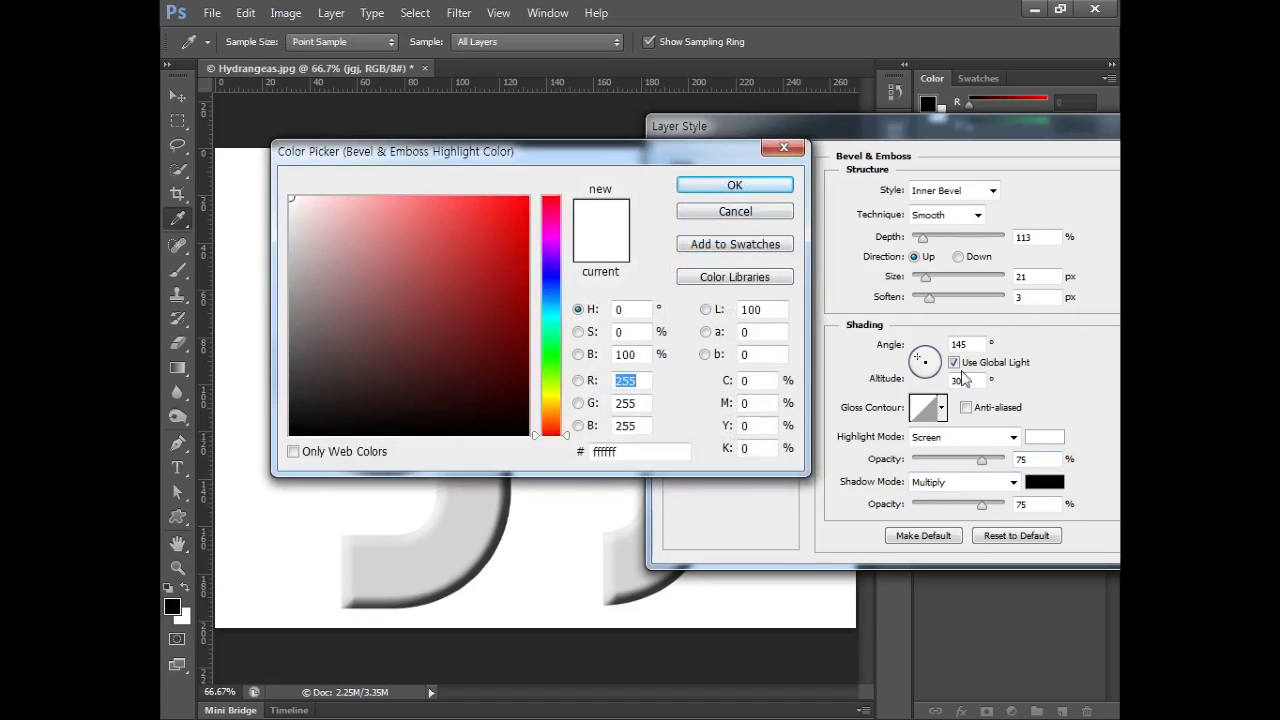
{"action": "left_click", "coordinate": [503, 232]}
{"action": "left_click", "coordinate": [734, 185]}
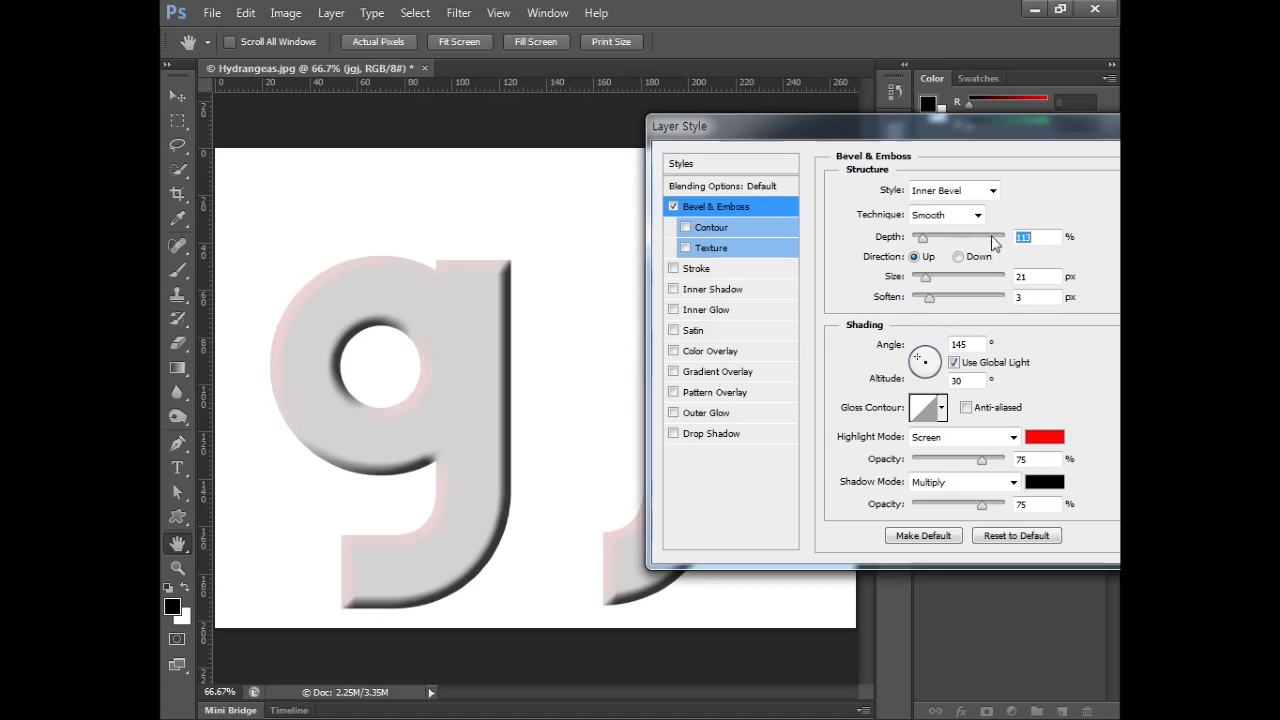
Step: Move the Layer Style dialog fully into view, turn off Bevel & Emboss, and enable Inner Shadow on the text
{"action": "left_click_drag", "start_coordinate": [1035, 132], "coordinate": [844, 103]}
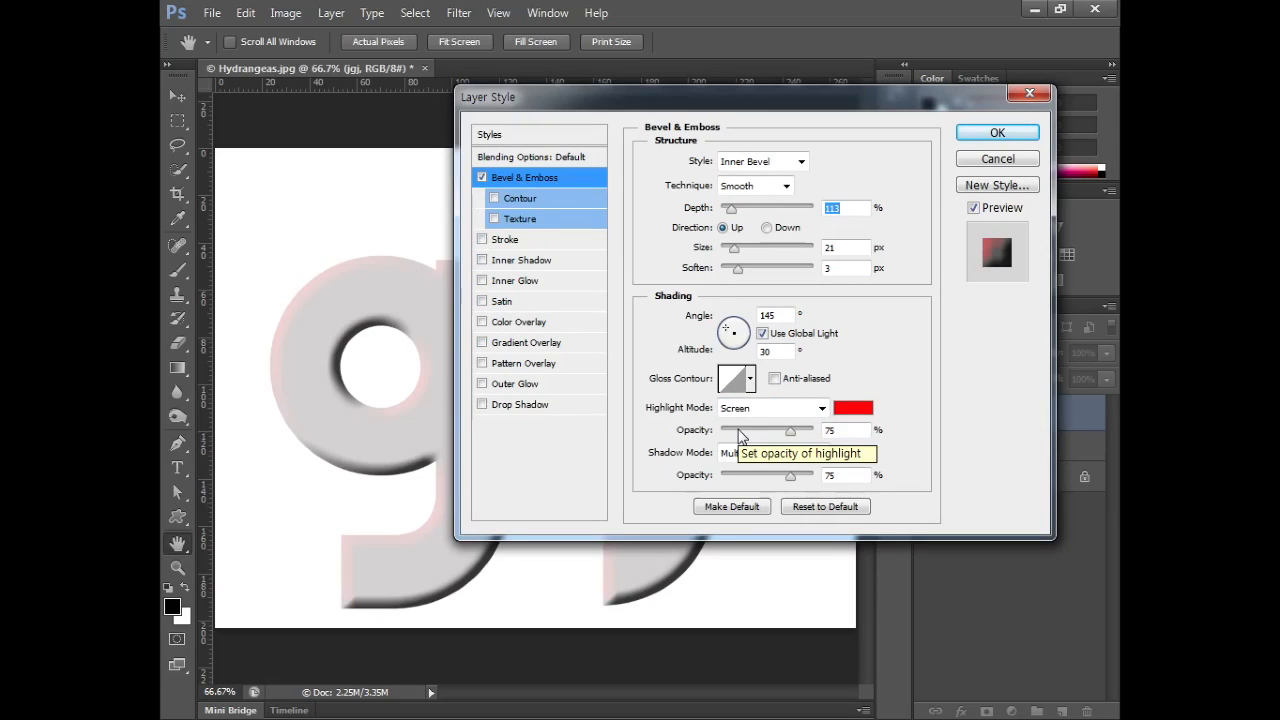
{"action": "left_click", "coordinate": [483, 177]}
{"action": "left_click", "coordinate": [522, 261]}
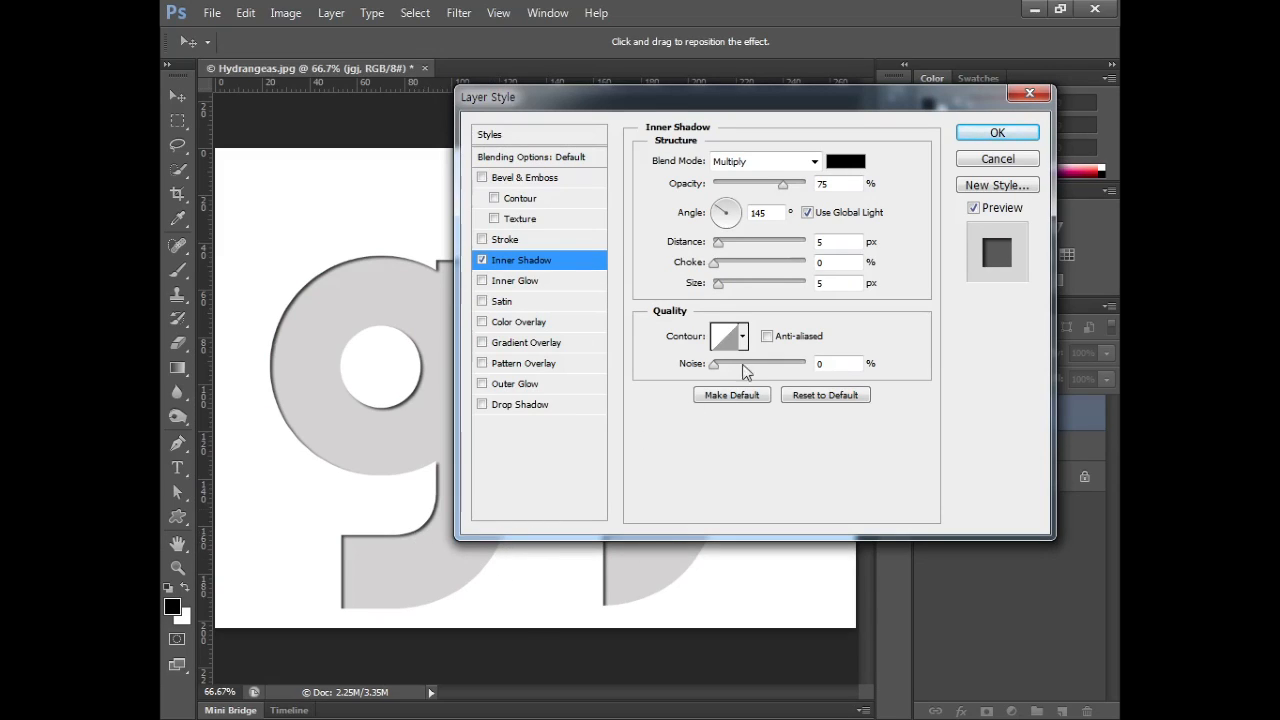
Step: Set the Inner Shadow distance to 10 px and turn the effect off
{"action": "left_click_drag", "start_coordinate": [722, 245], "coordinate": [723, 250]}
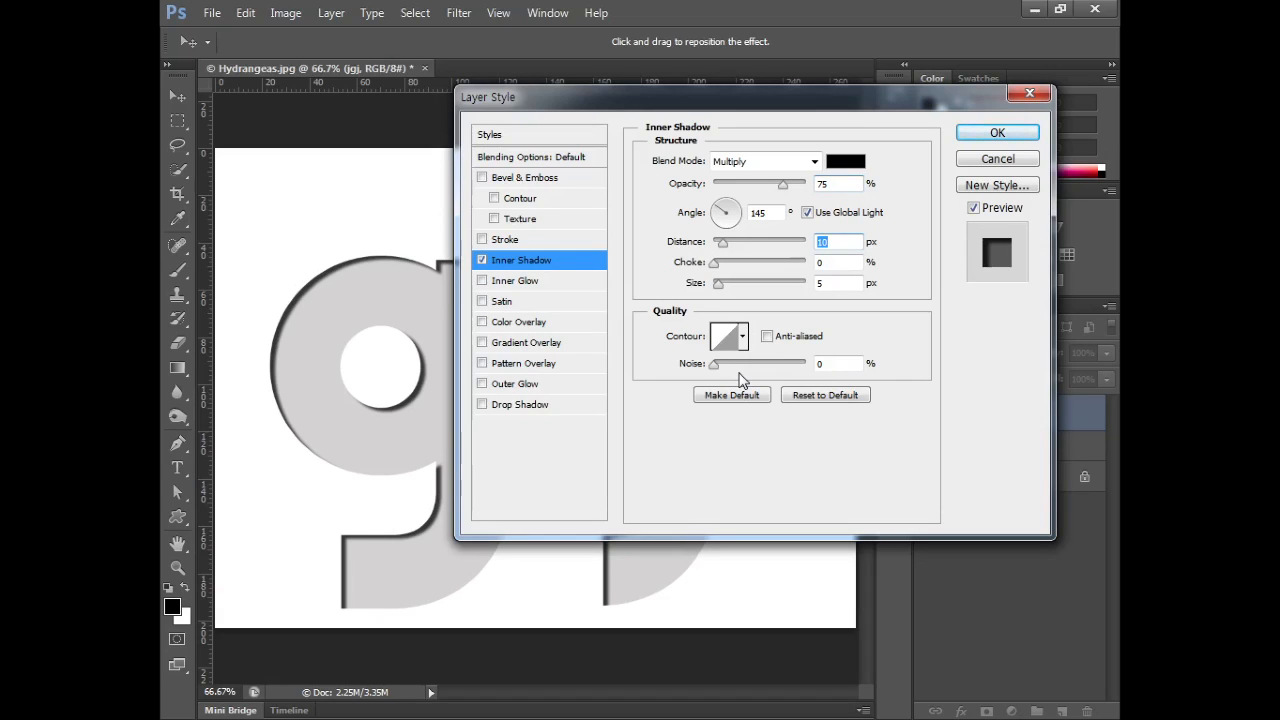
{"action": "left_click", "coordinate": [482, 260]}
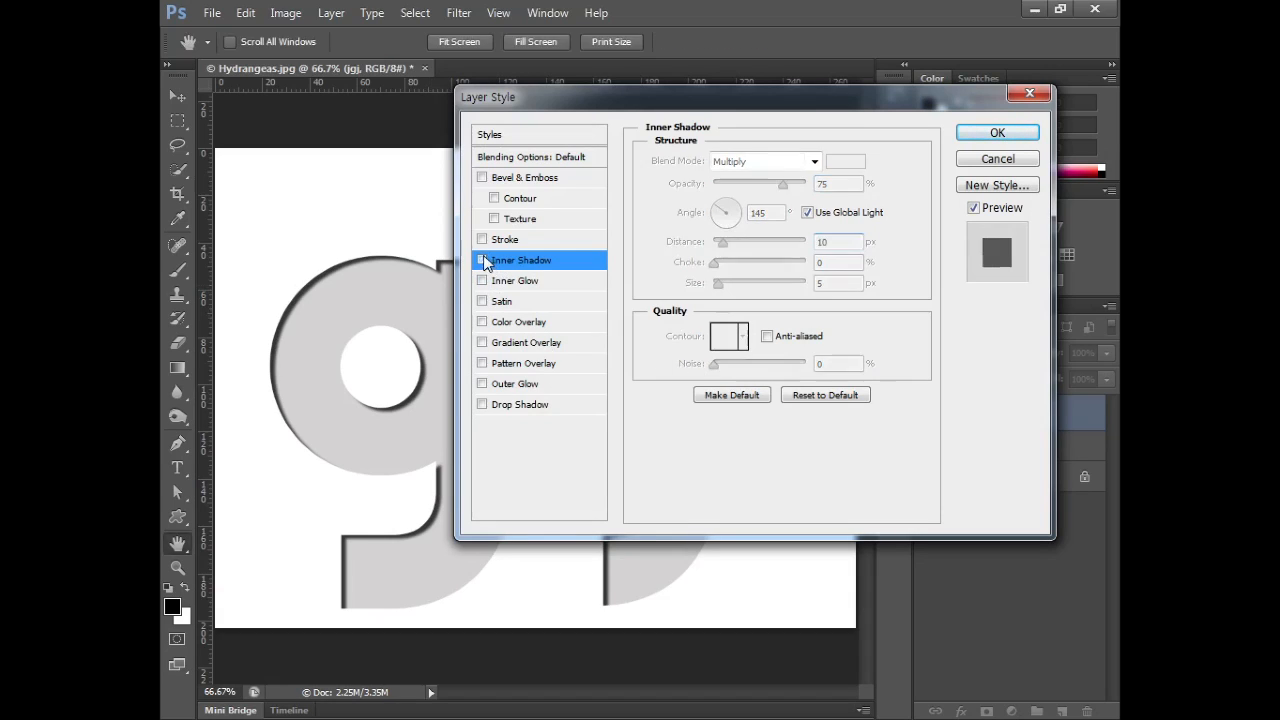
Step: Enable Outer Glow on the text and change the glow color to red
{"action": "left_click", "coordinate": [482, 384]}
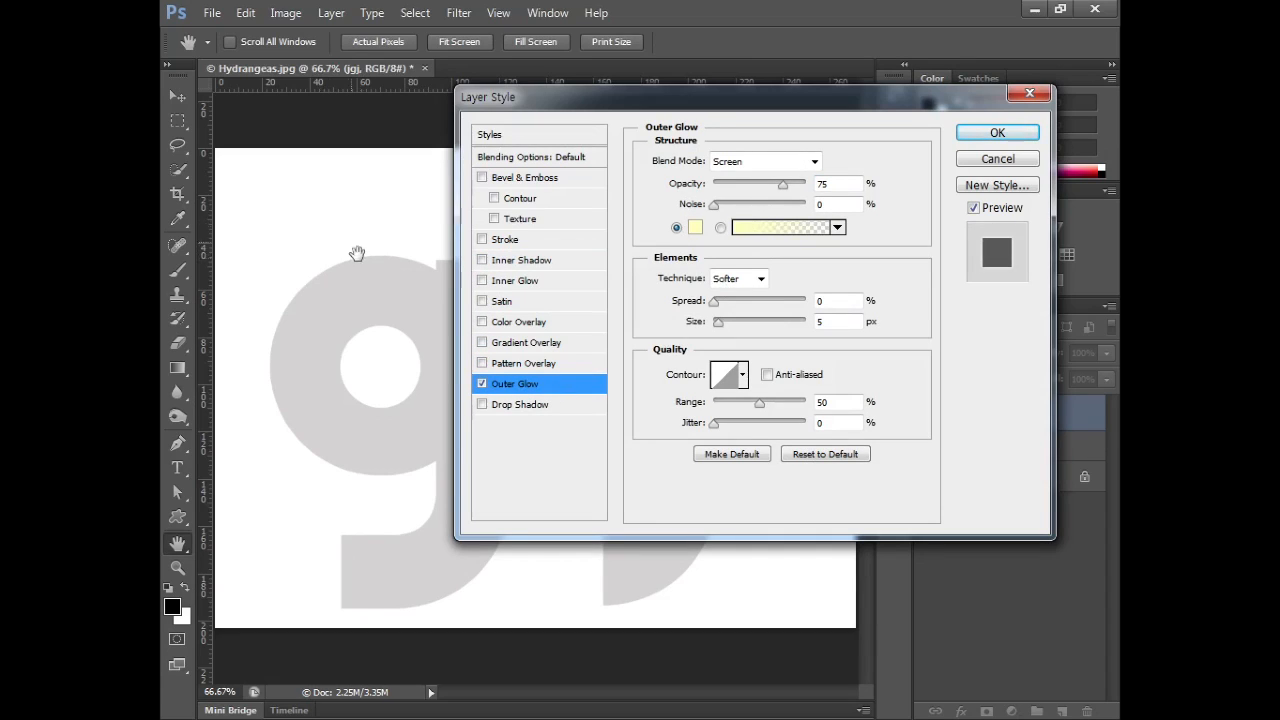
{"action": "left_click", "coordinate": [697, 229]}
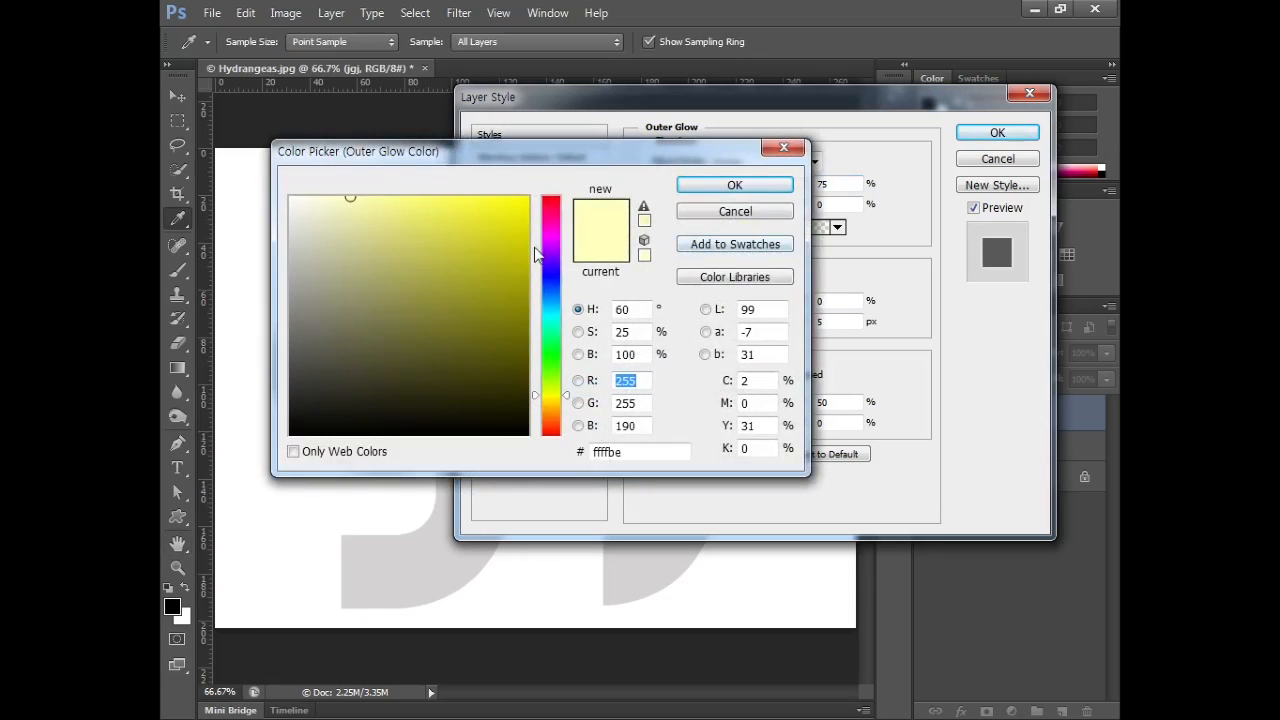
{"action": "left_click", "coordinate": [556, 203]}
{"action": "left_click_drag", "start_coordinate": [515, 207], "coordinate": [557, 185]}
{"action": "left_click", "coordinate": [745, 187]}
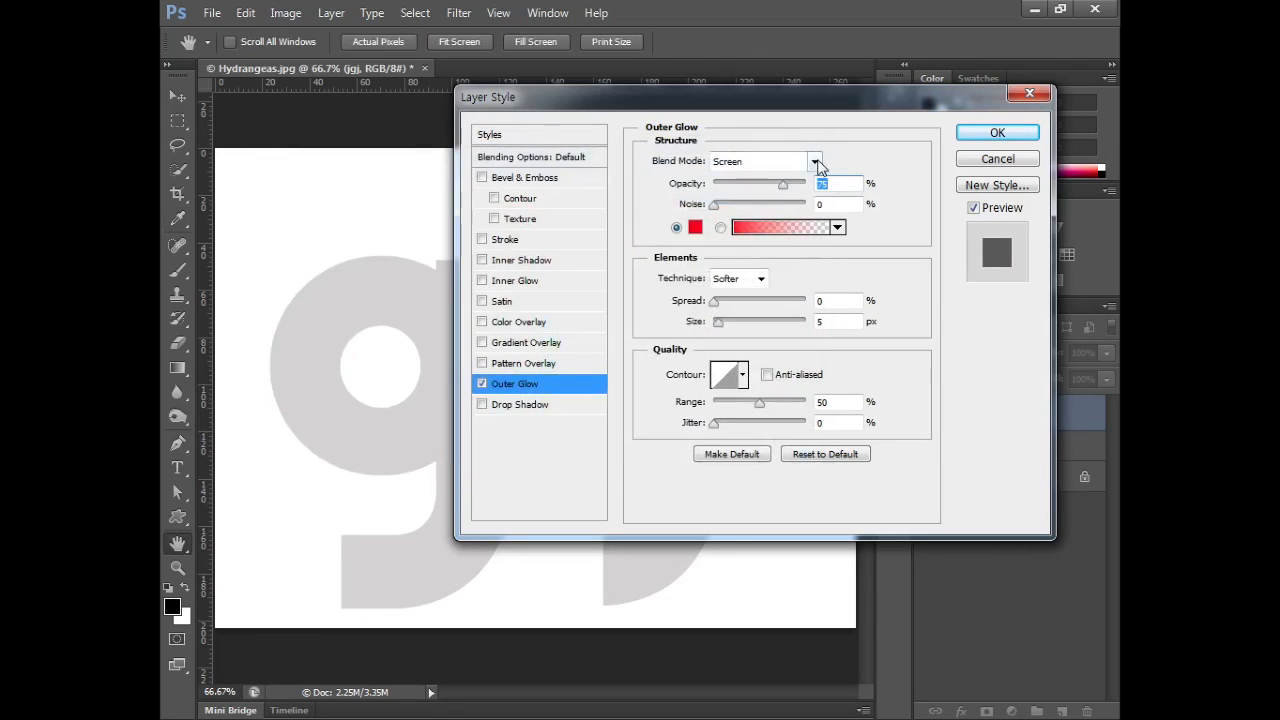
Step: Try the Outer Glow with Normal blend mode, 7% spread and 46 px size, and turn the effect off
{"action": "left_click", "coordinate": [812, 161]}
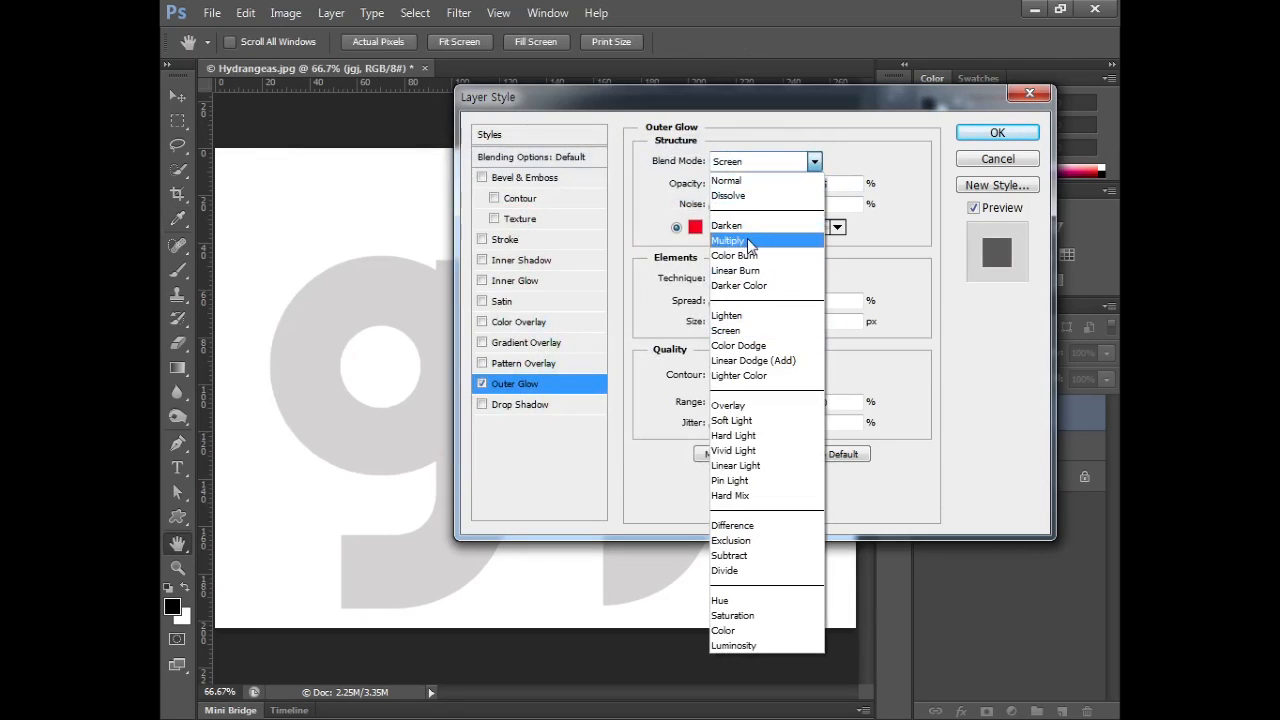
{"action": "left_click", "coordinate": [728, 241]}
{"action": "left_click", "coordinate": [762, 162]}
{"action": "left_click", "coordinate": [749, 182]}
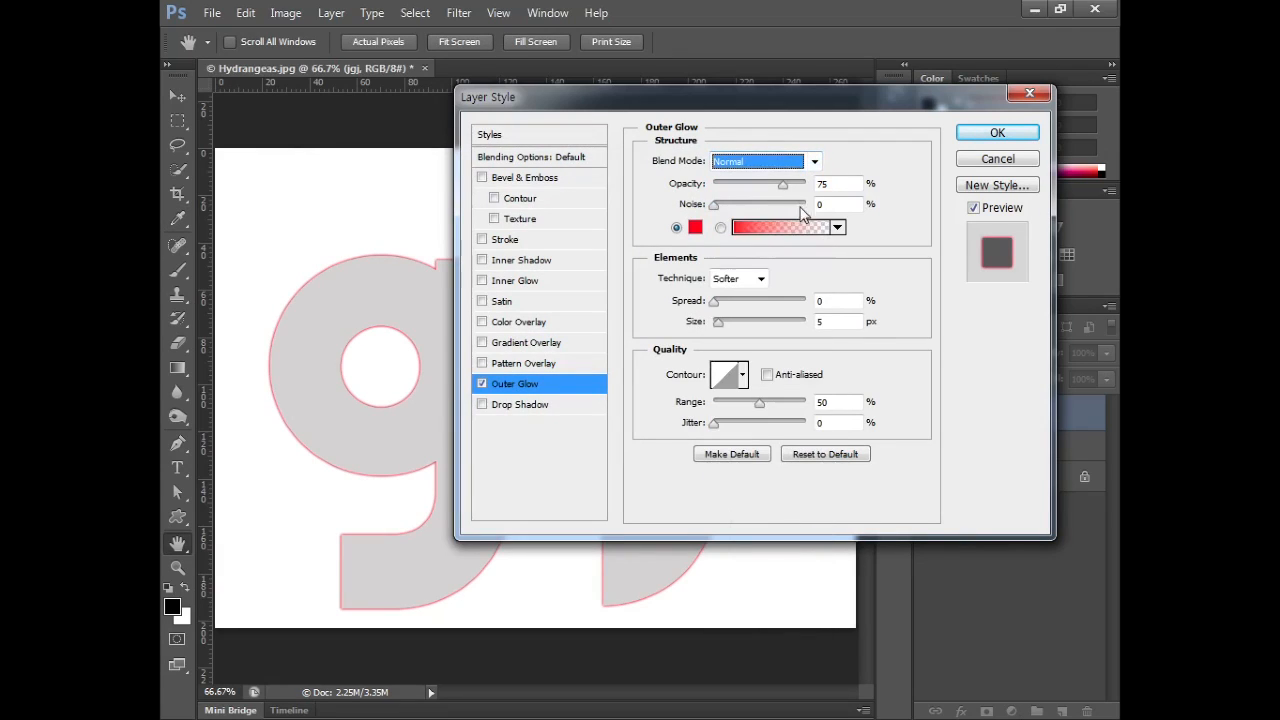
{"action": "left_click_drag", "start_coordinate": [714, 302], "coordinate": [737, 330]}
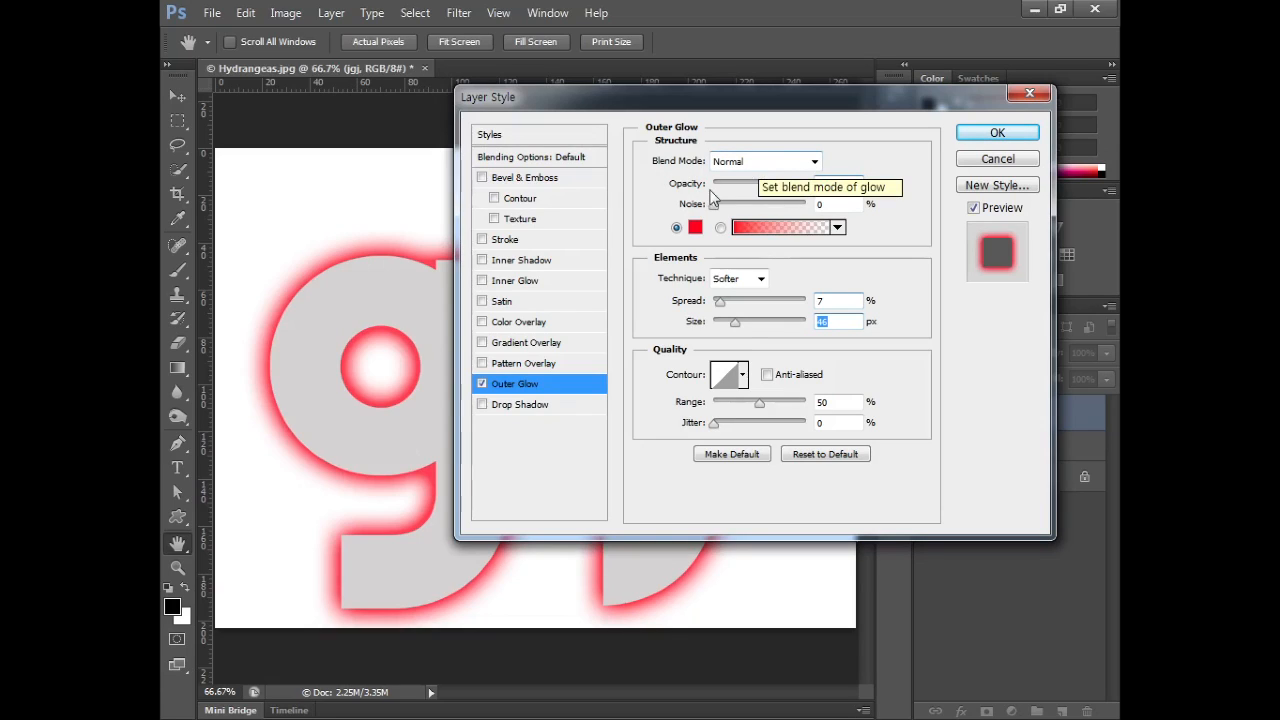
{"action": "left_click", "coordinate": [482, 384]}
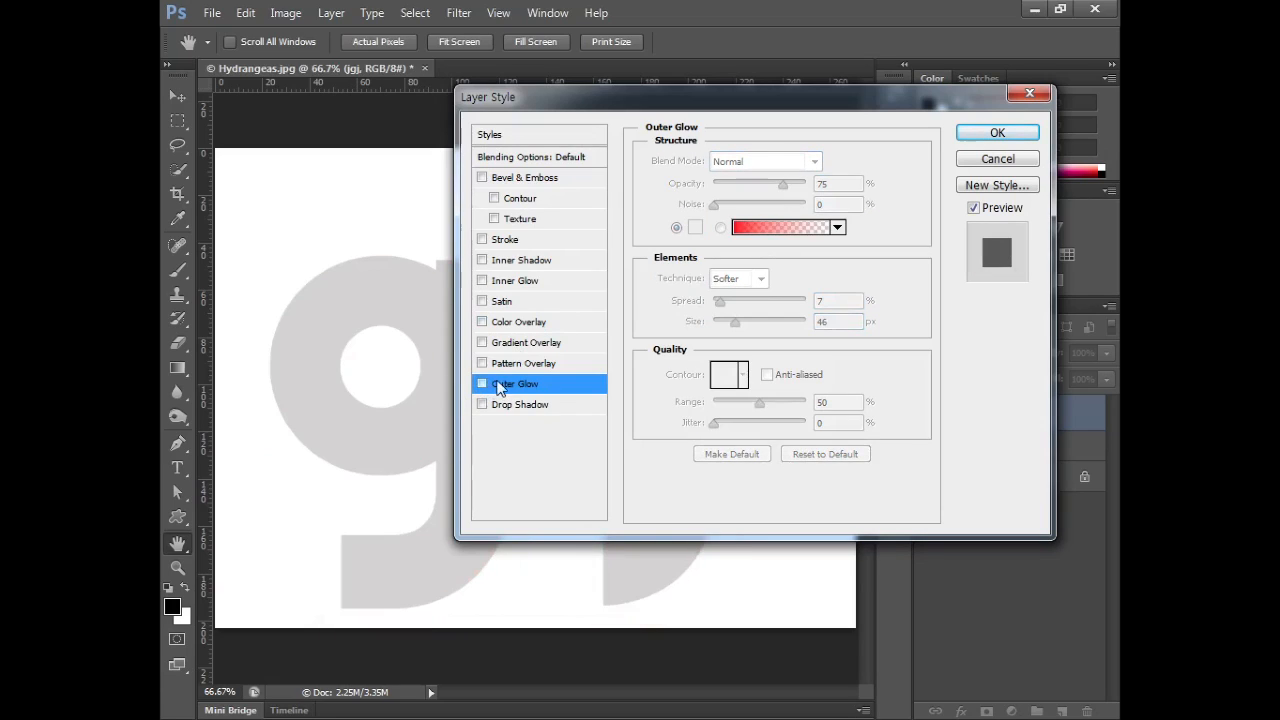
Step: Enable Inner Glow with Normal blend mode, keep its pale yellow color, and set noise 5%, choke 11% and size 73 px
{"action": "left_click", "coordinate": [526, 282]}
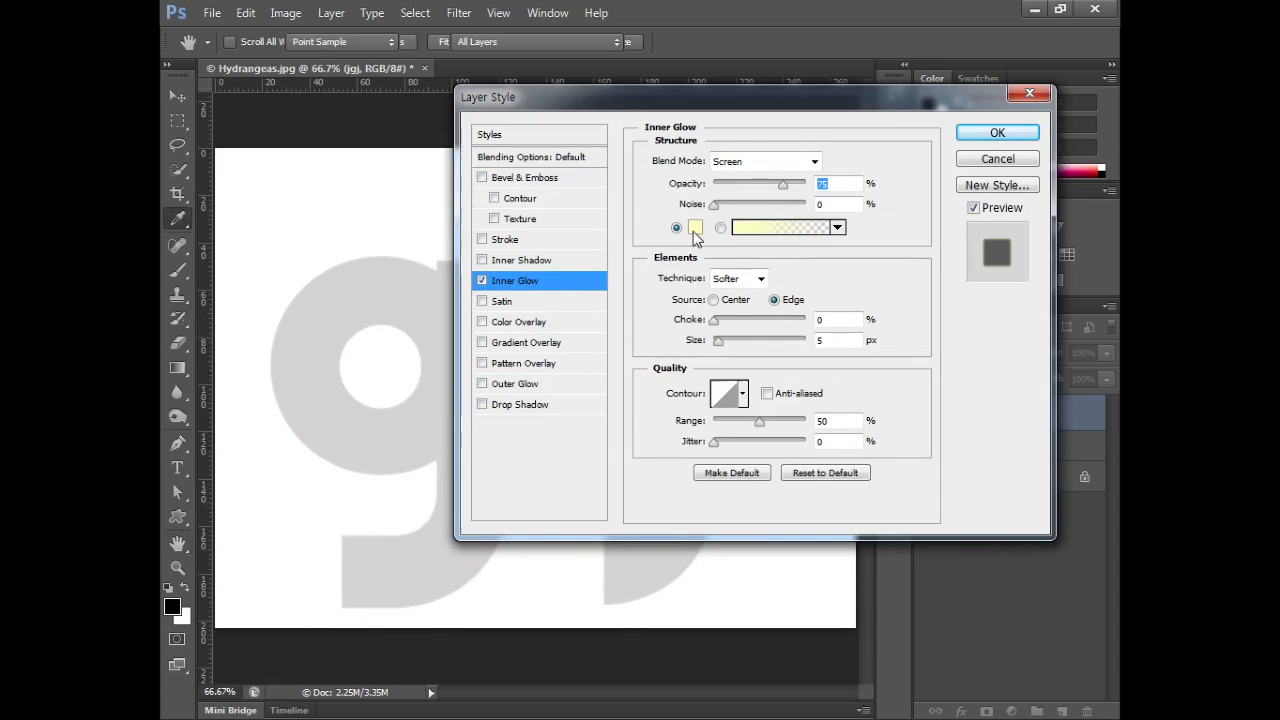
{"action": "left_click", "coordinate": [695, 227]}
{"action": "left_click", "coordinate": [749, 106]}
{"action": "left_click", "coordinate": [791, 162]}
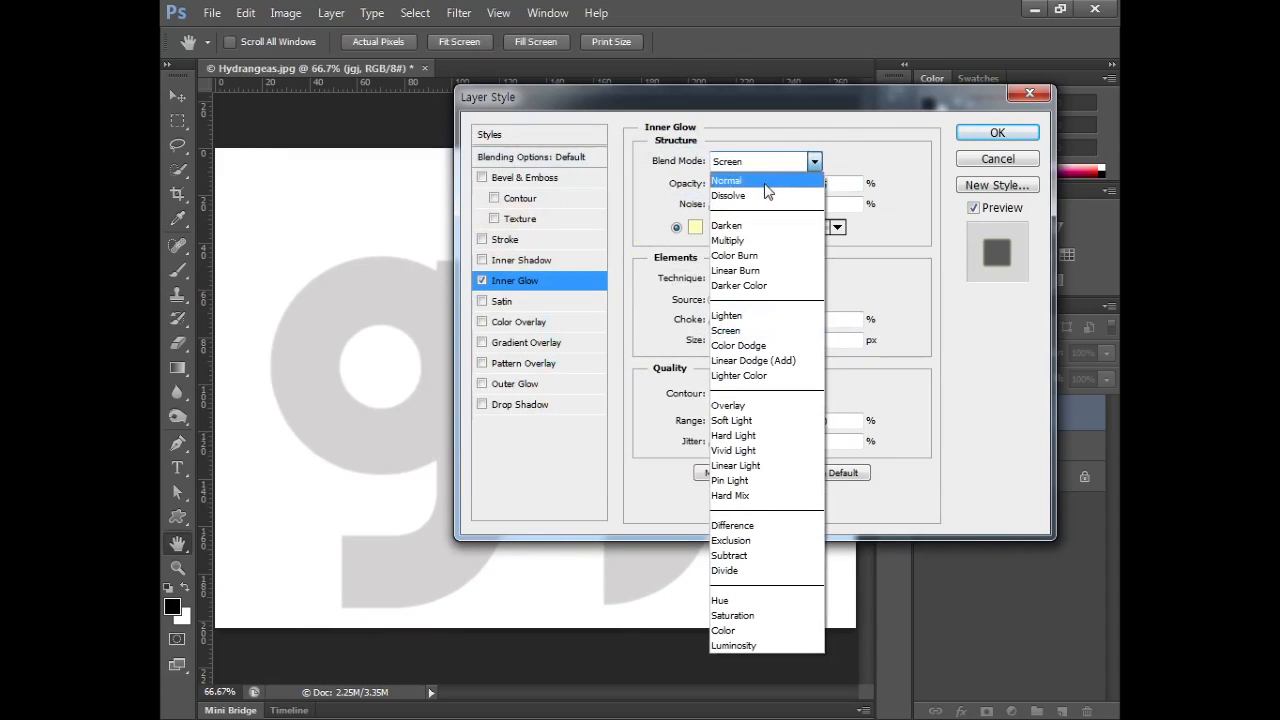
{"action": "left_click", "coordinate": [766, 180]}
{"action": "left_click", "coordinate": [718, 204]}
{"action": "left_click_drag", "start_coordinate": [714, 320], "coordinate": [745, 348]}
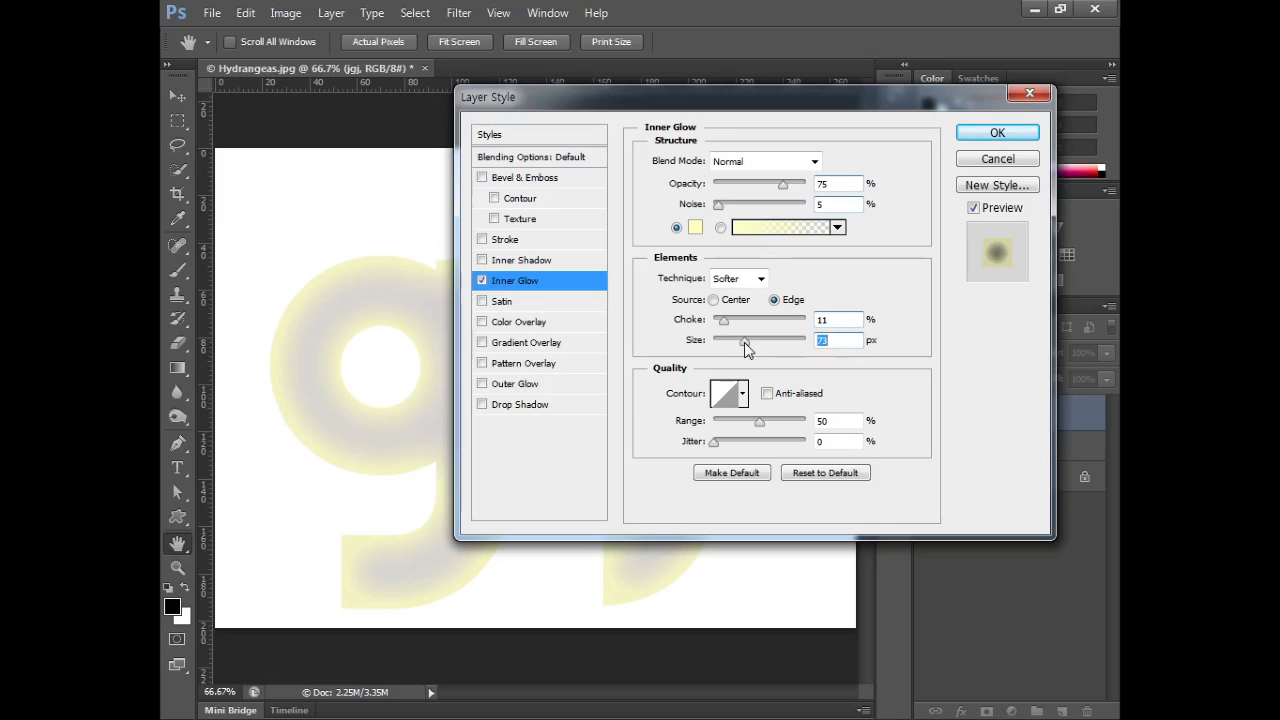
Step: Turn on Bevel & Emboss and Drop Shadow alongside the Inner Glow and apply the layer style
{"action": "left_click", "coordinate": [543, 183]}
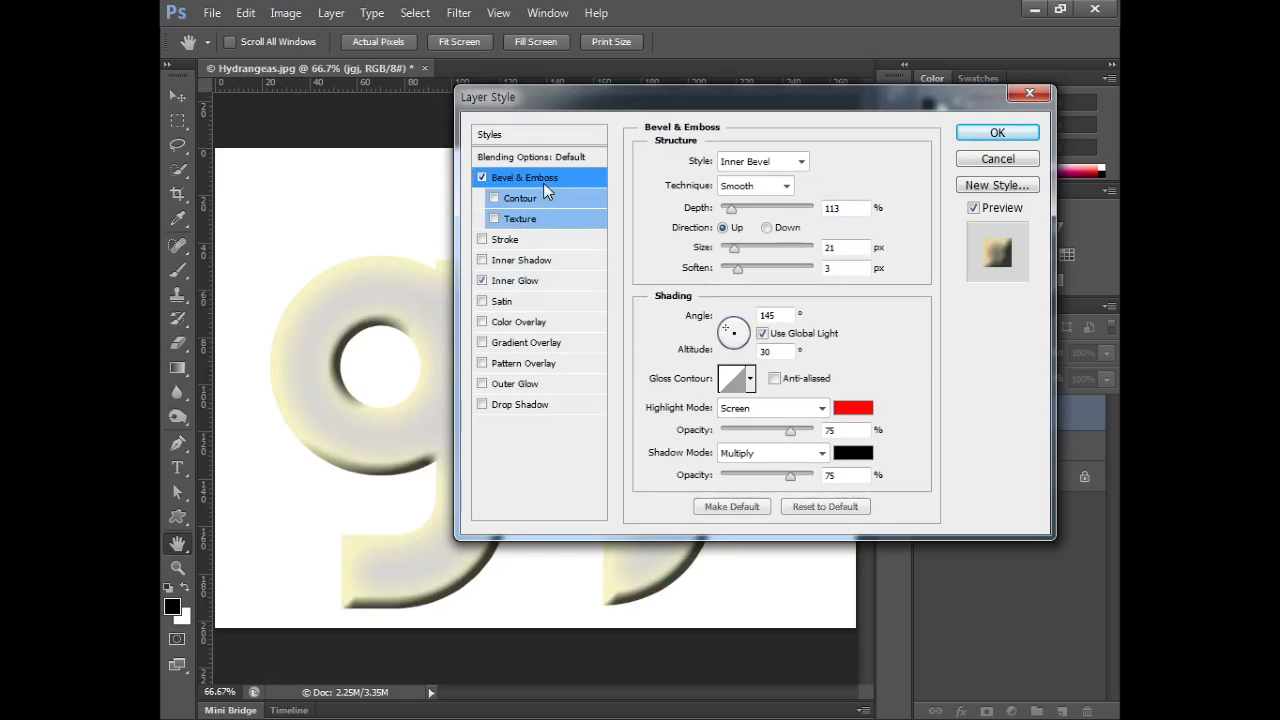
{"action": "left_click", "coordinate": [530, 405]}
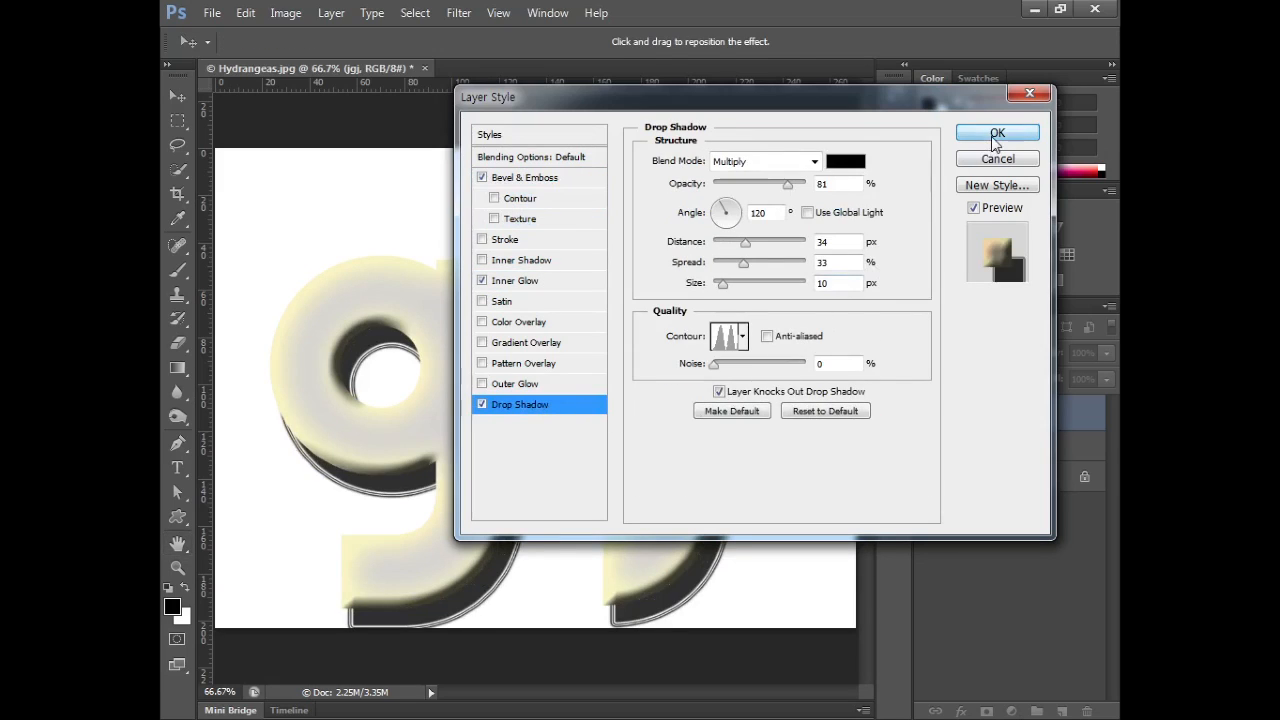
{"action": "left_click", "coordinate": [995, 133]}
Step: Compare lowering the text layer's Fill and Opacity to 0%, returning each to 100%
{"action": "left_click", "coordinate": [1106, 380]}
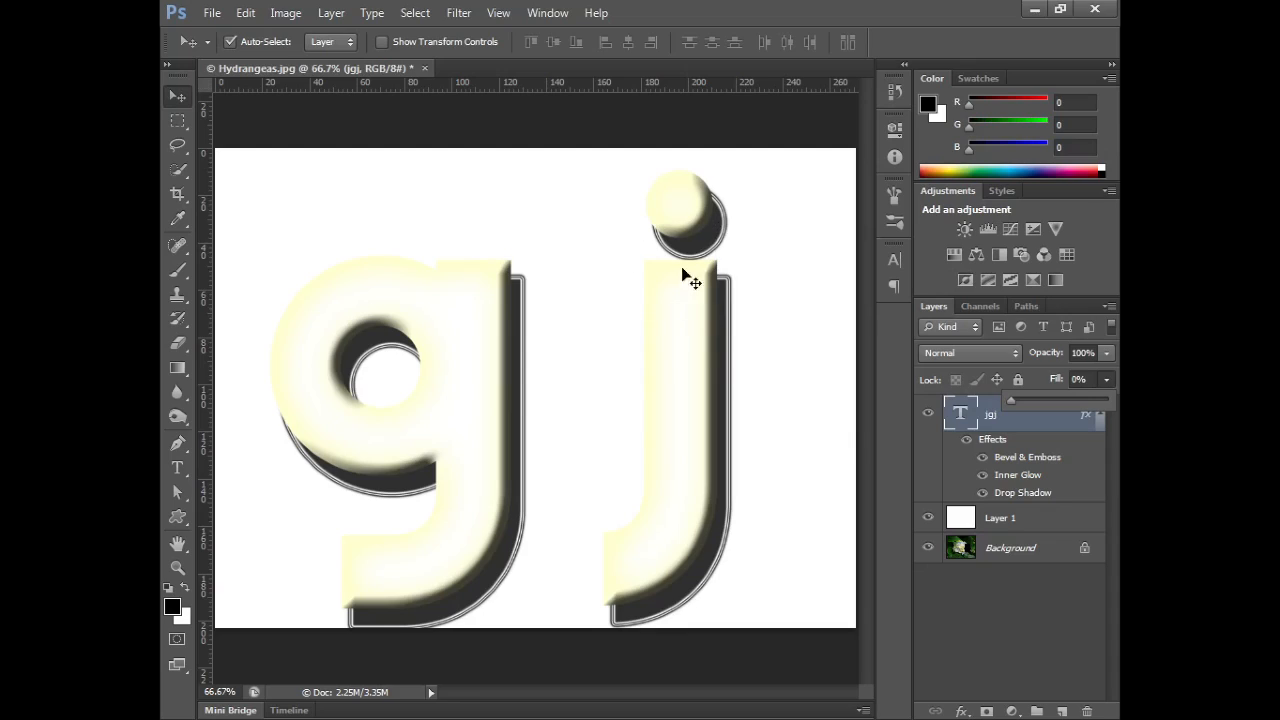
{"action": "left_click_drag", "start_coordinate": [1012, 400], "coordinate": [1109, 400]}
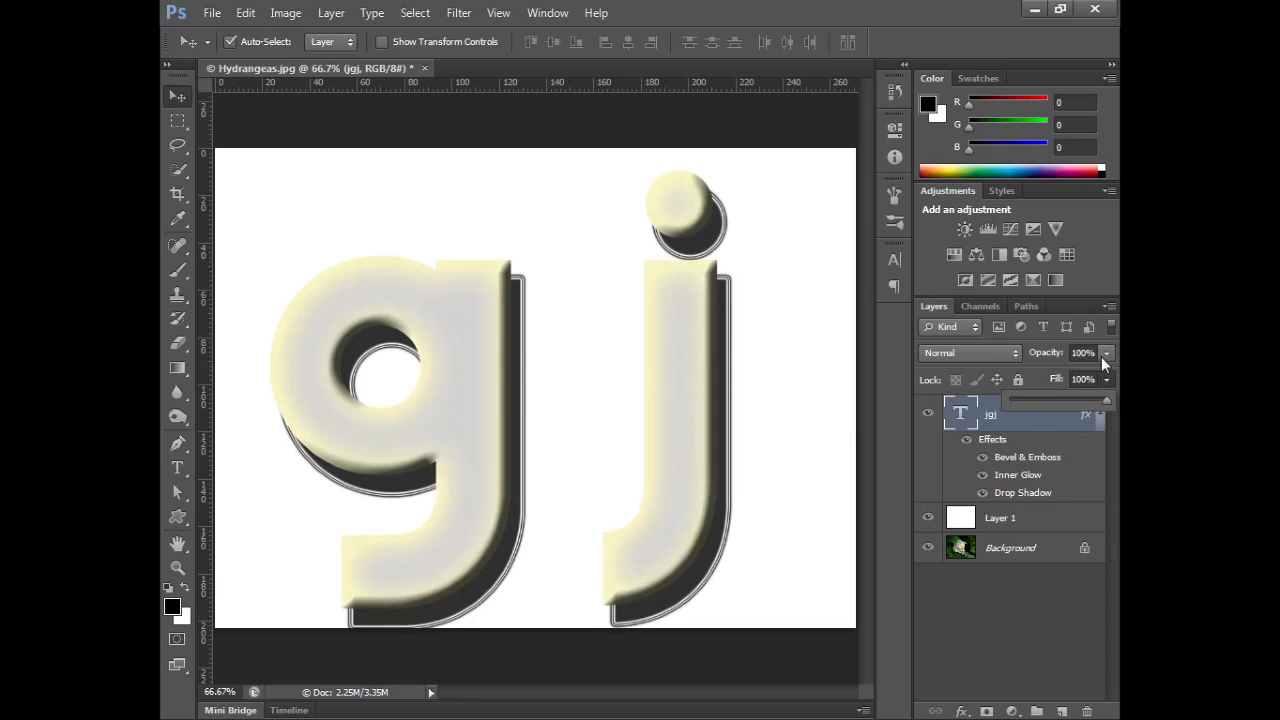
{"action": "left_click", "coordinate": [1105, 354]}
{"action": "left_click_drag", "start_coordinate": [1041, 370], "coordinate": [1110, 375]}
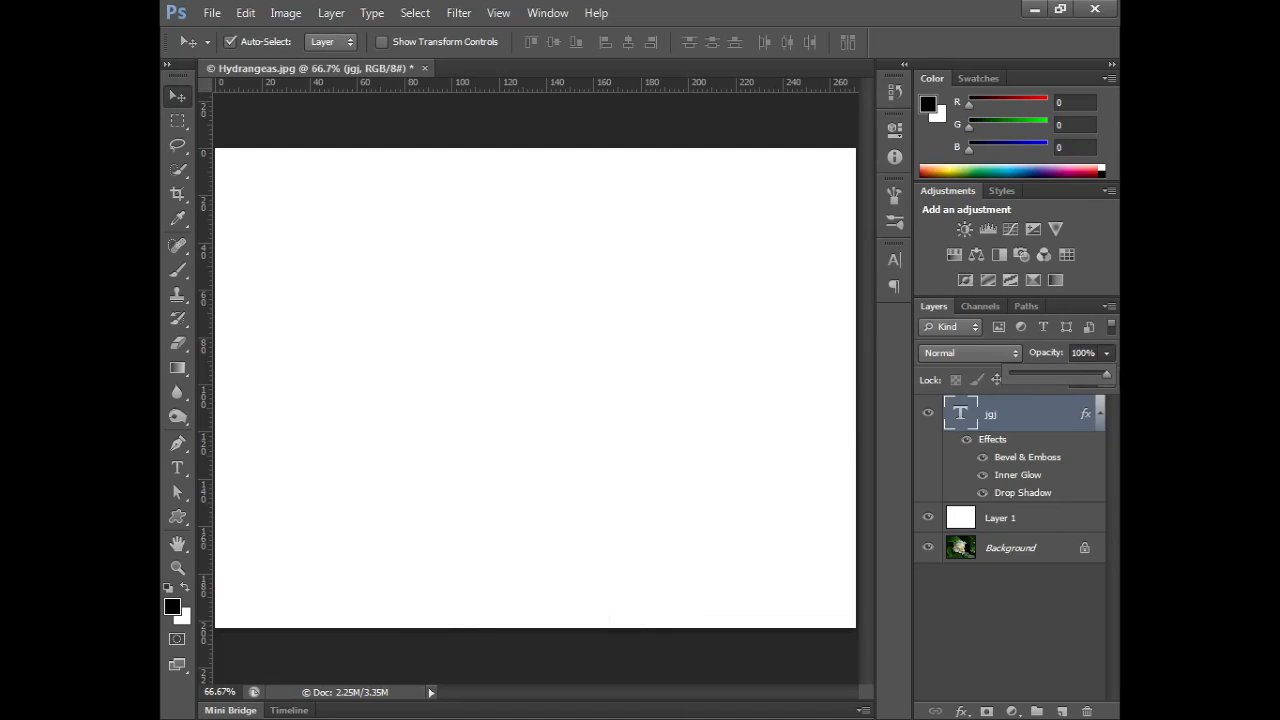
{"action": "left_click", "coordinate": [1020, 409]}
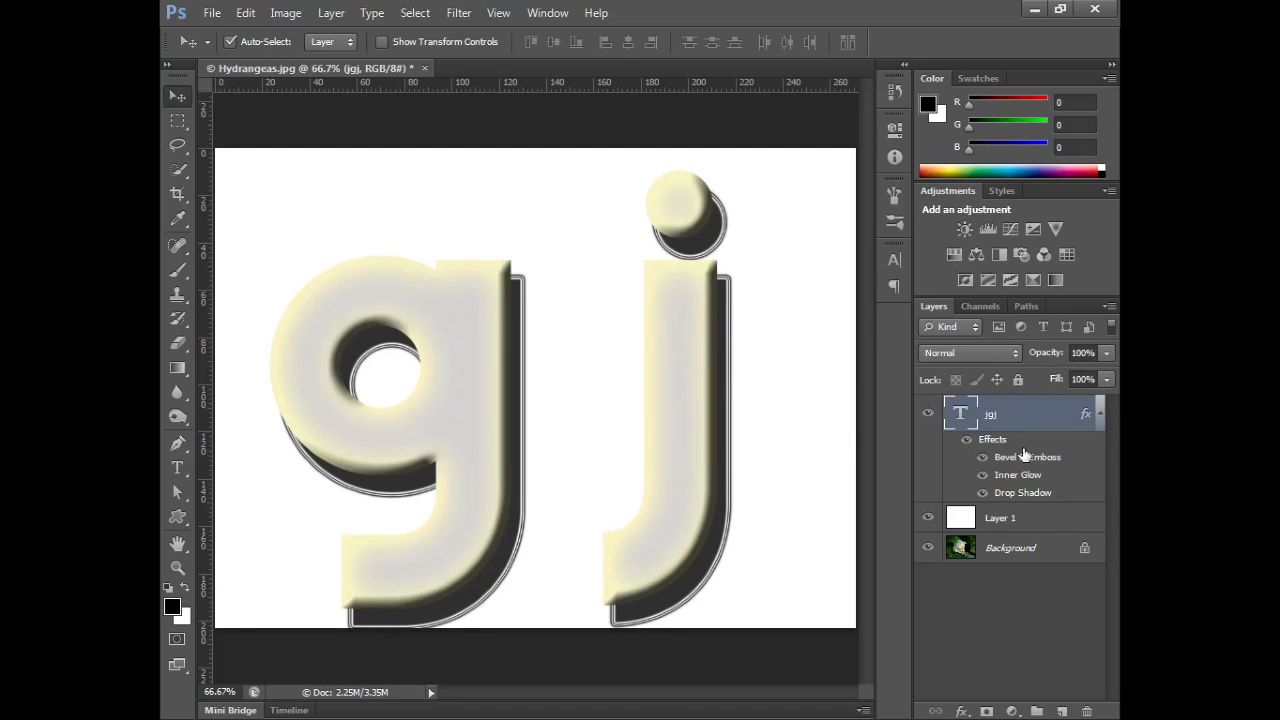
{"action": "left_click", "coordinate": [1106, 380]}
{"action": "mouse_move", "coordinate": [1102, 400]}
{"action": "left_mouse_down"}
{"action": "mouse_move", "coordinate": [1011, 401]}
{"action": "mouse_move", "coordinate": [1110, 401]}
{"action": "left_mouse_up"}
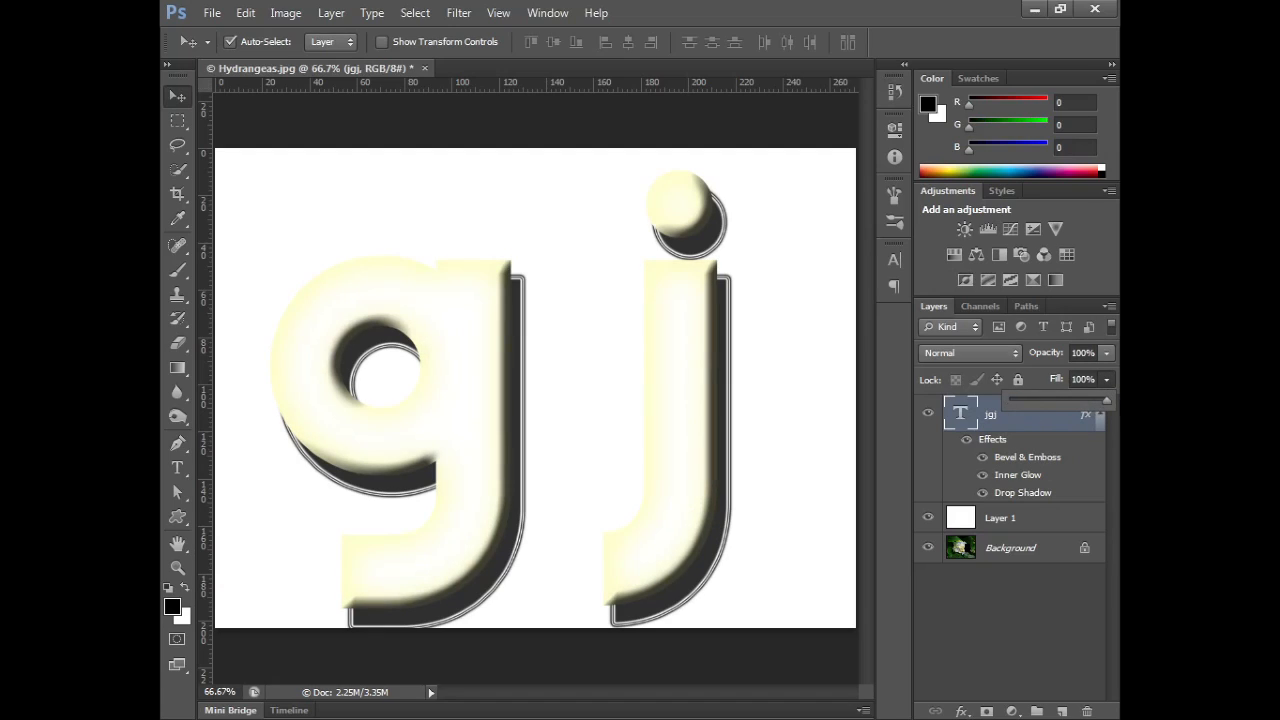
Step: Change the color of the text to red (ff0000) and deselect the layer
{"action": "double_click", "coordinate": [960, 413]}
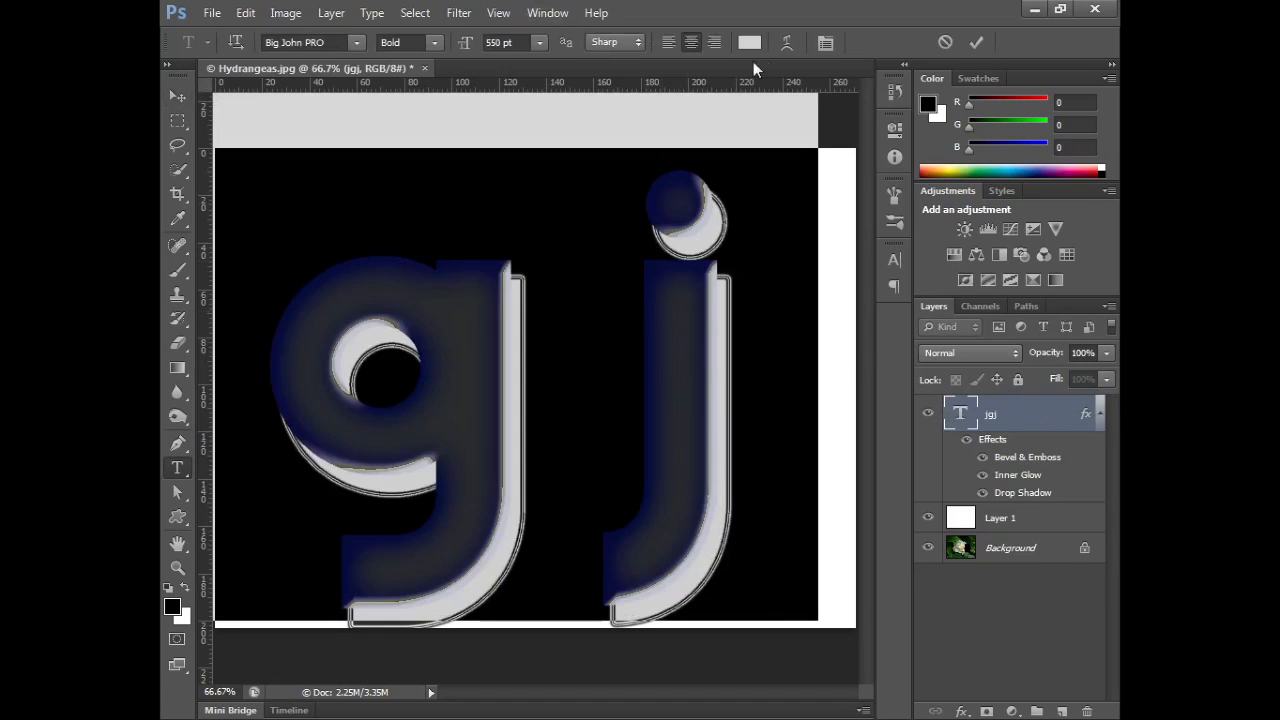
{"action": "left_click", "coordinate": [749, 42]}
{"action": "left_click", "coordinate": [527, 198]}
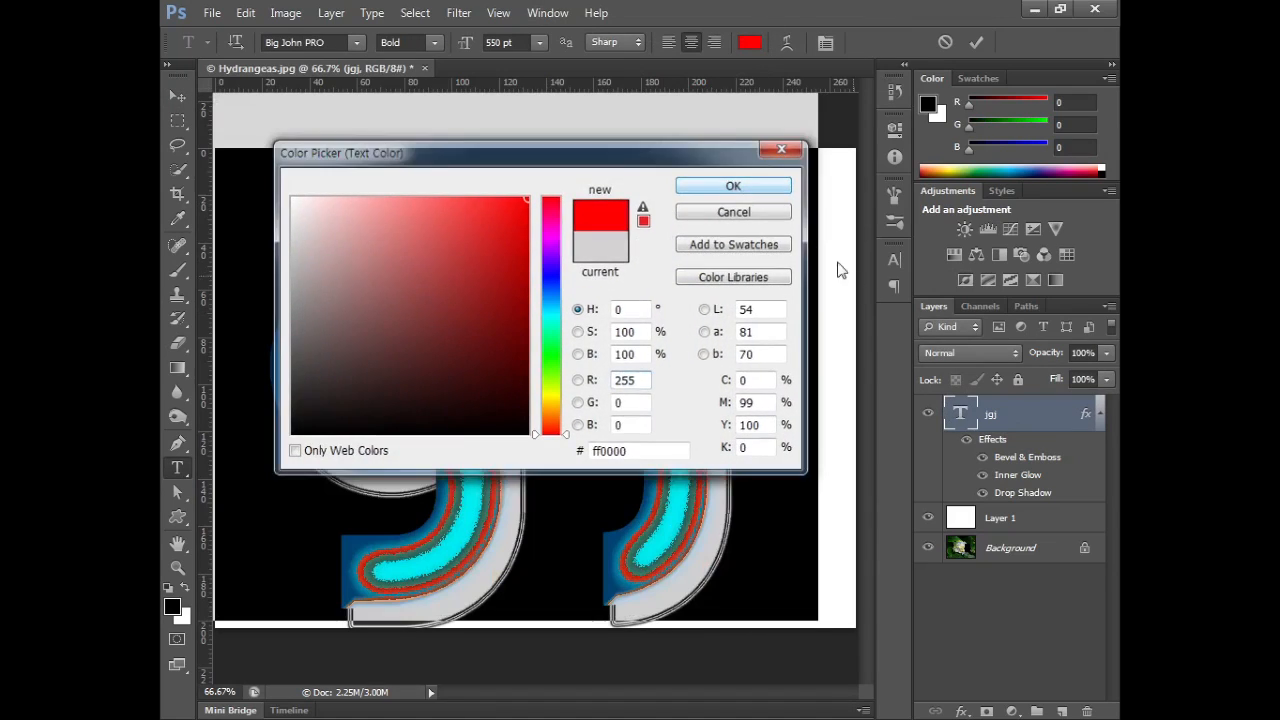
{"action": "left_click", "coordinate": [733, 186]}
{"action": "left_click", "coordinate": [943, 602]}
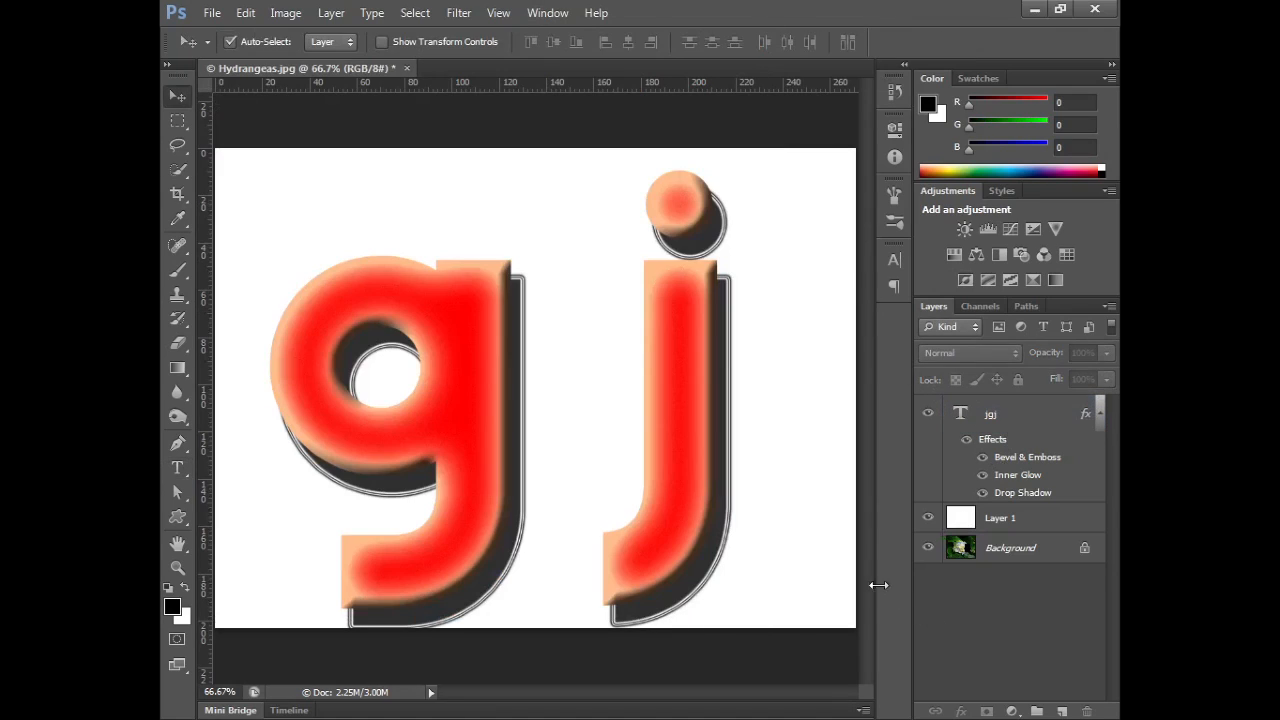
Step: Set the text layer's Fill to 0% and hide the white Layer 1 behind it
{"action": "left_click", "coordinate": [1037, 422]}
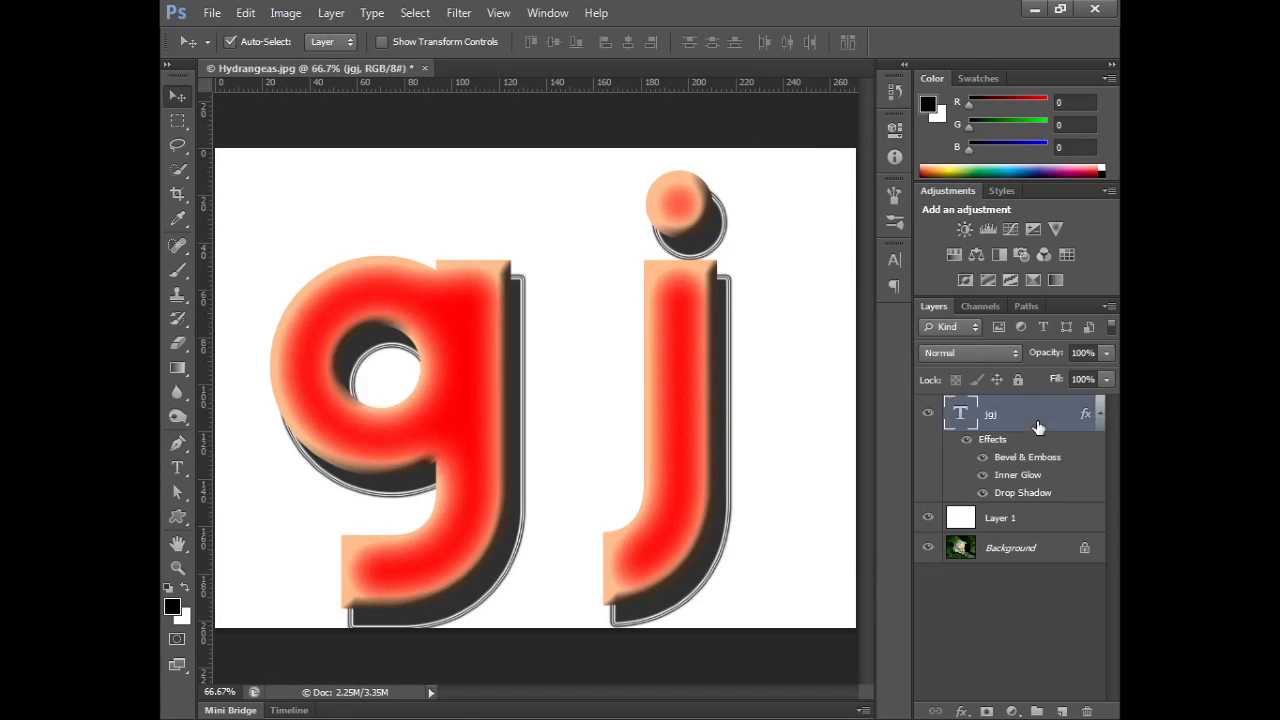
{"action": "left_click", "coordinate": [1106, 380]}
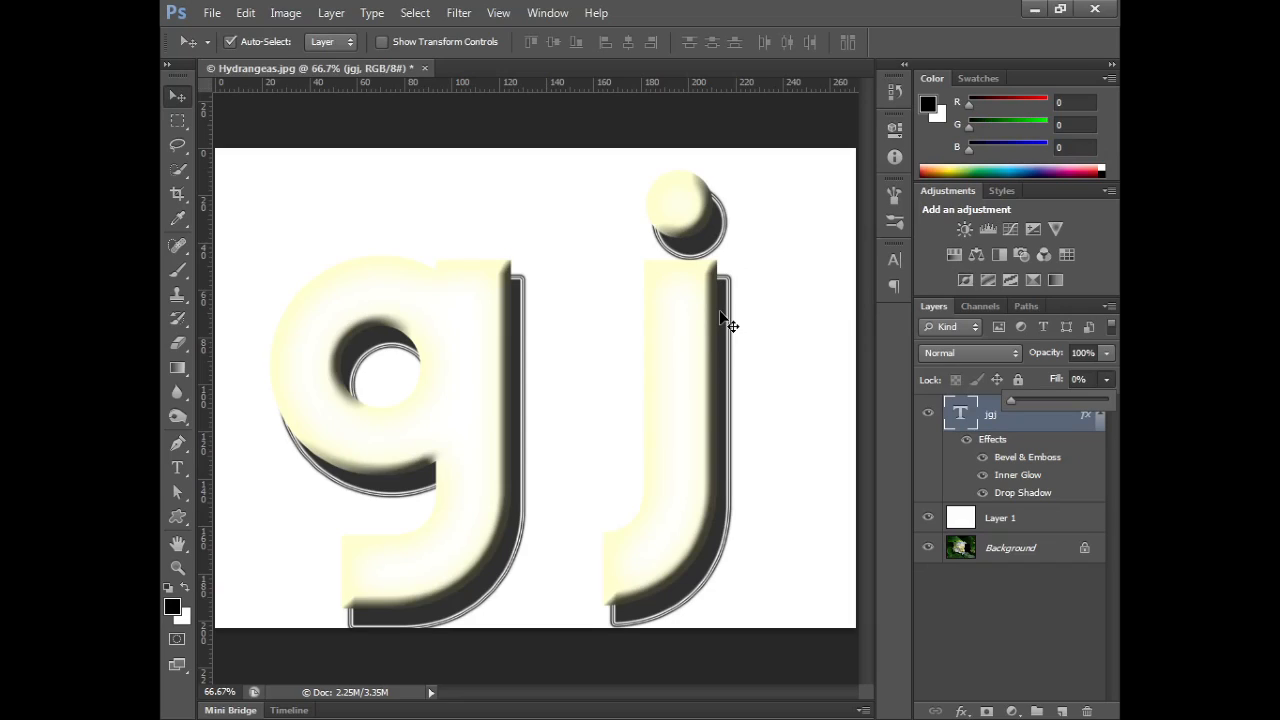
{"action": "left_click", "coordinate": [930, 518]}
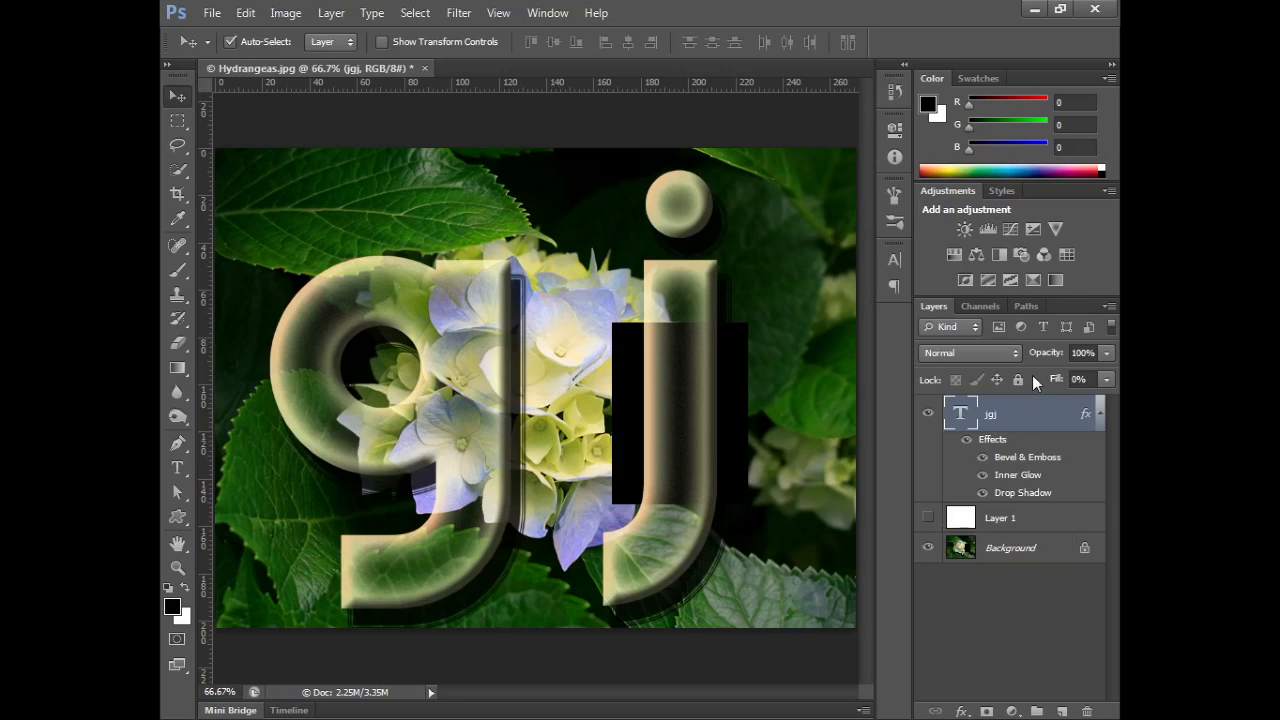
{"action": "left_click", "coordinate": [962, 711]}
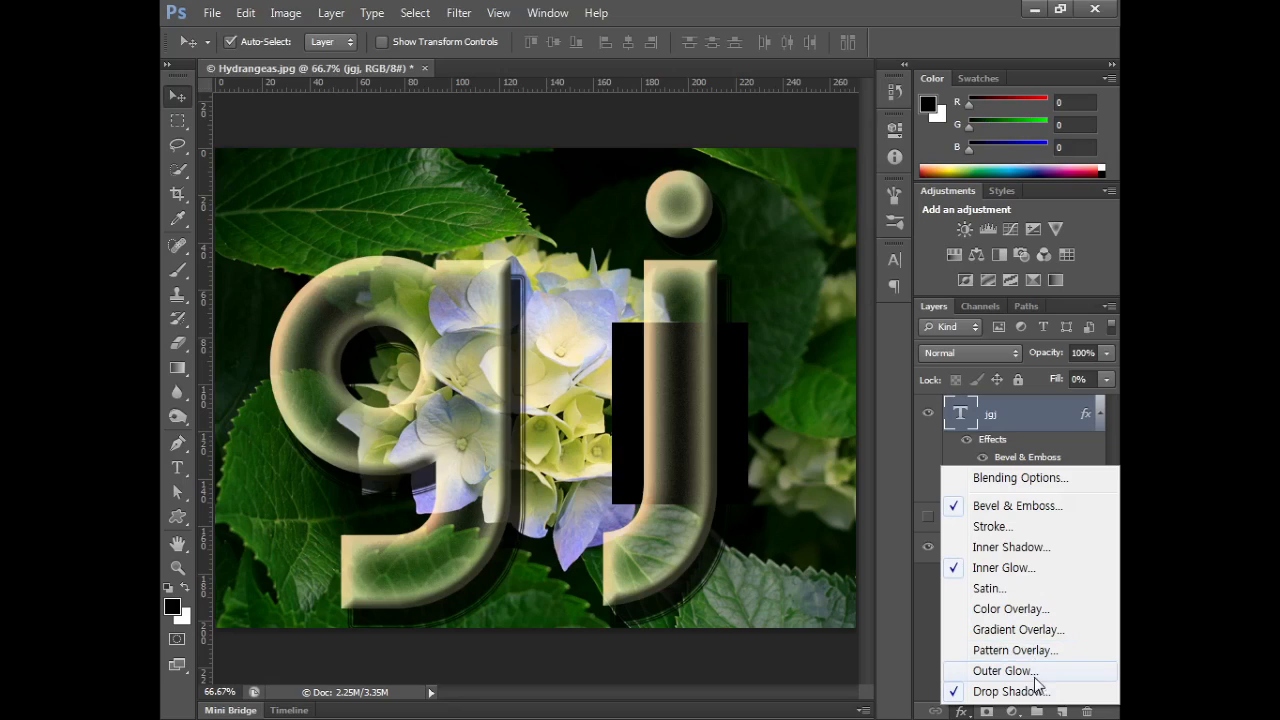
{"action": "left_click", "coordinate": [919, 659]}
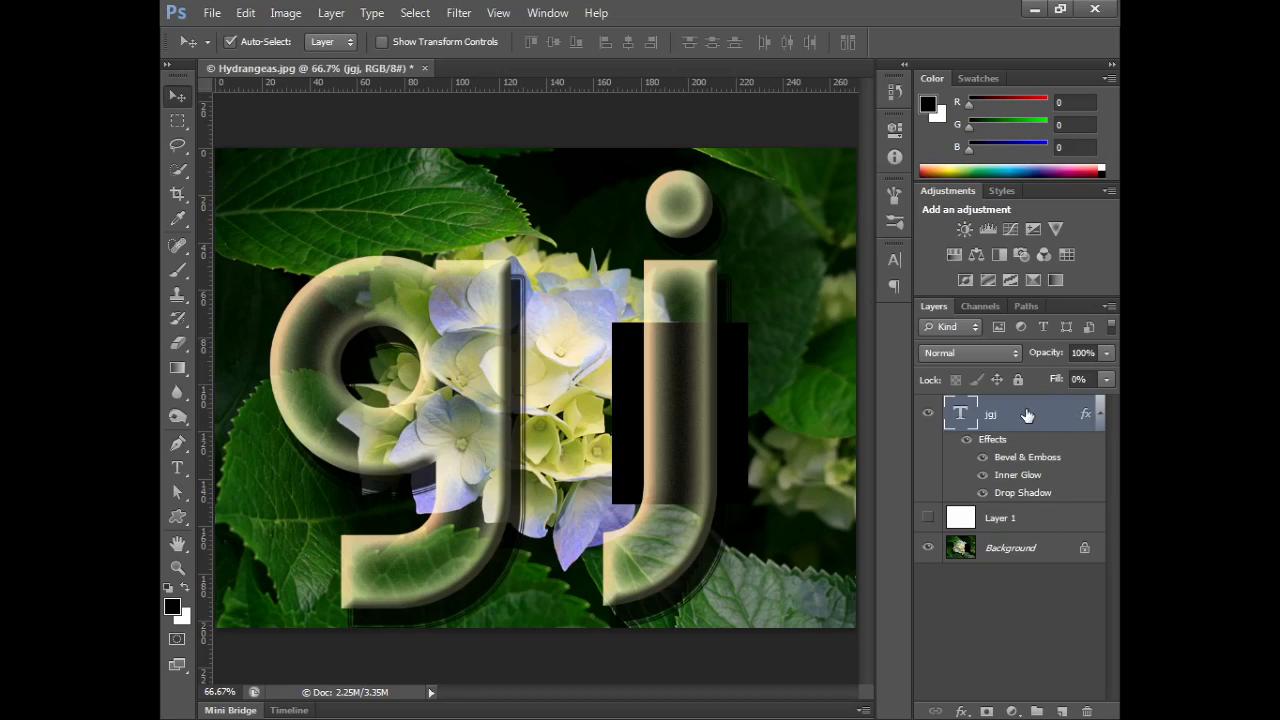
Step: Delete the text layer and the white Layer 1, and duplicate the Background layer
{"action": "left_click_drag", "start_coordinate": [1028, 415], "coordinate": [1087, 711]}
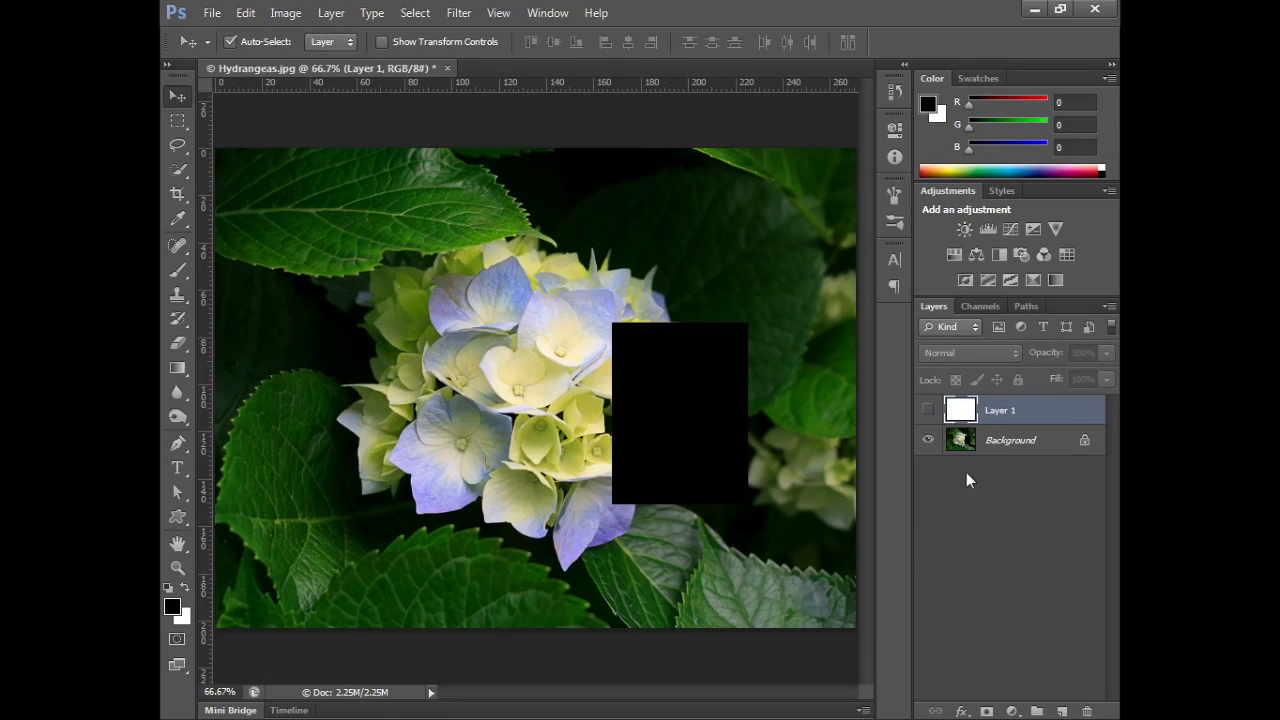
{"action": "left_click_drag", "start_coordinate": [965, 411], "coordinate": [1087, 711]}
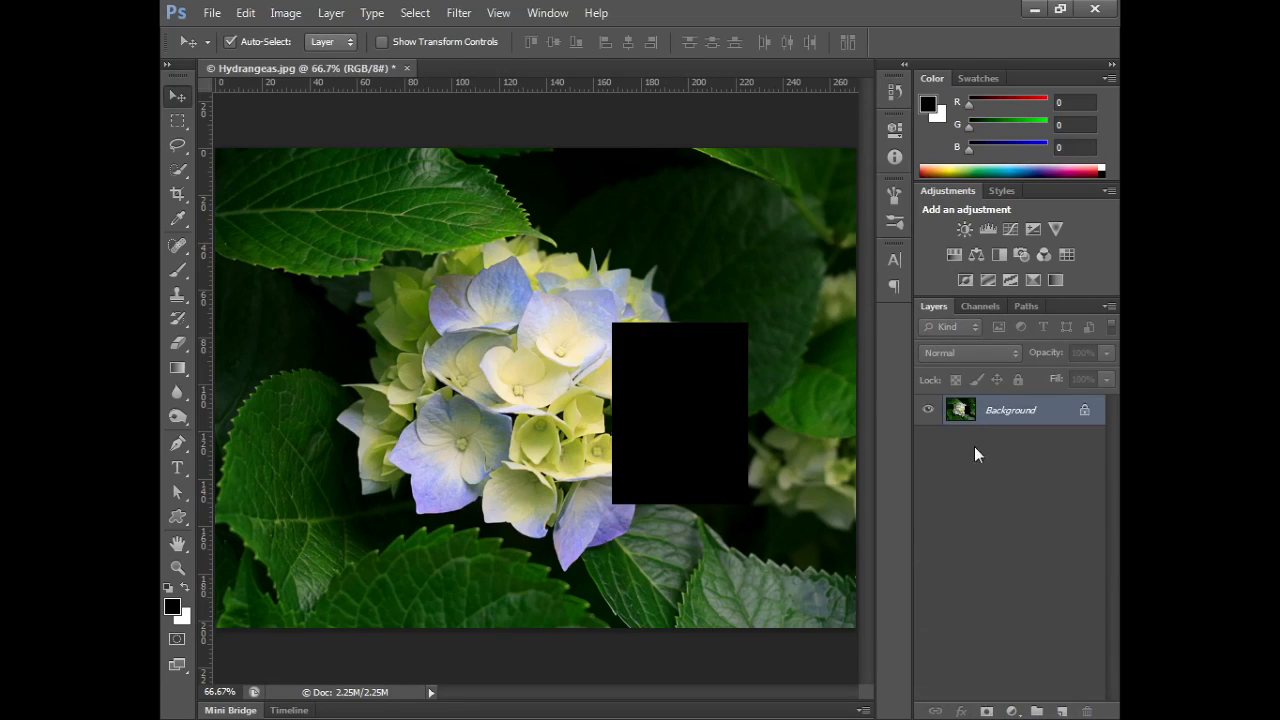
{"action": "key", "text": "ctrl+j"}
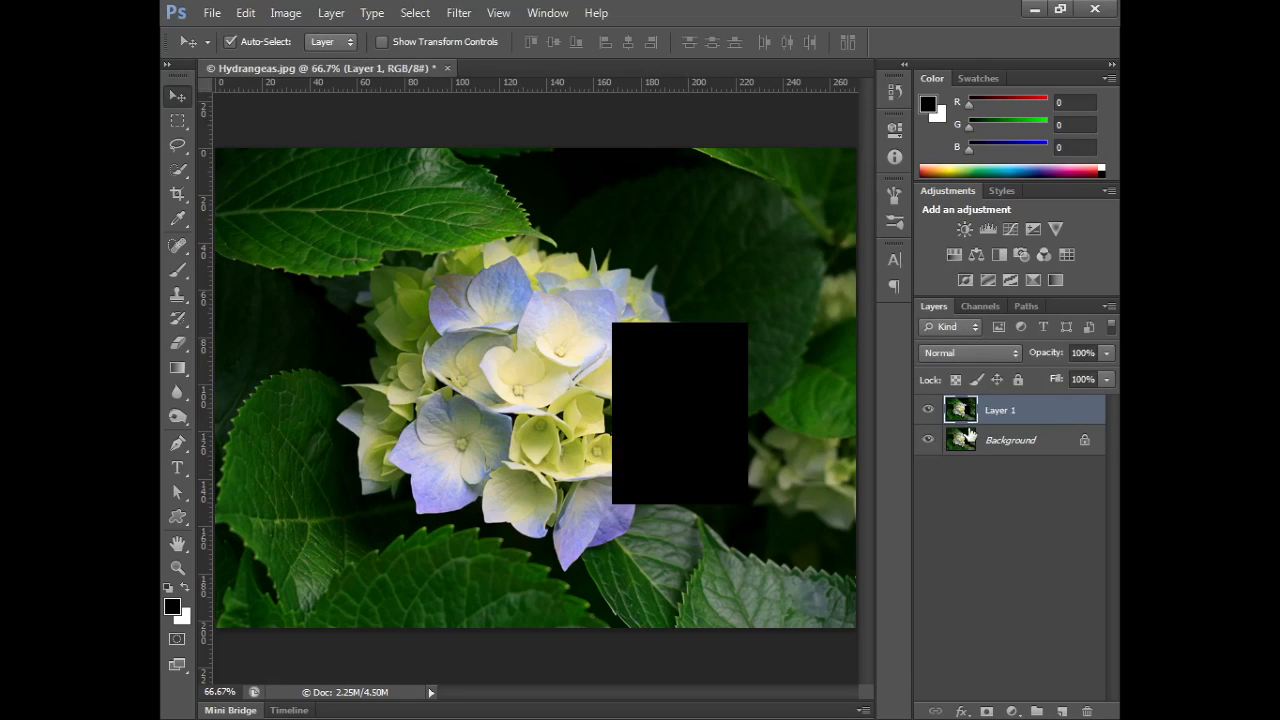
Step: Apply a Hue/Saturation adjustment with Hue +76 directly to the duplicated flower layer
{"action": "left_click", "coordinate": [1012, 711]}
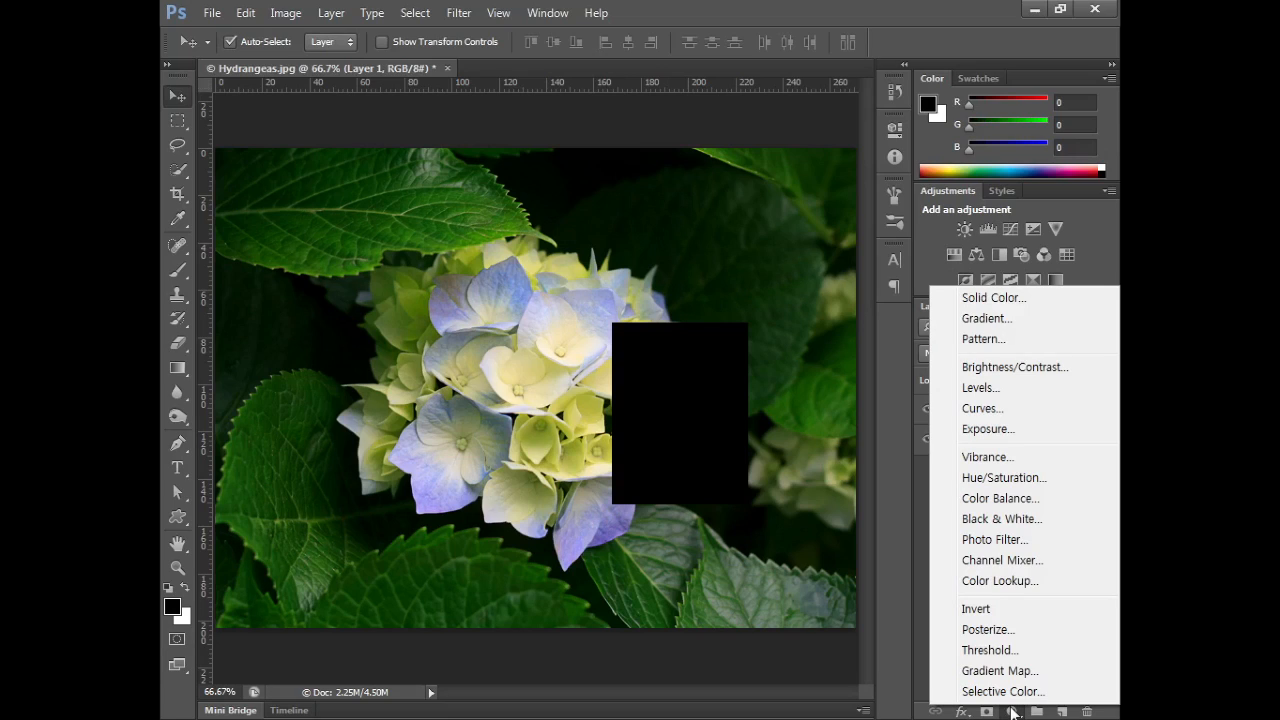
{"action": "left_click", "coordinate": [286, 13]}
{"action": "left_click", "coordinate": [286, 13]}
{"action": "mouse_move", "coordinate": [315, 65]}
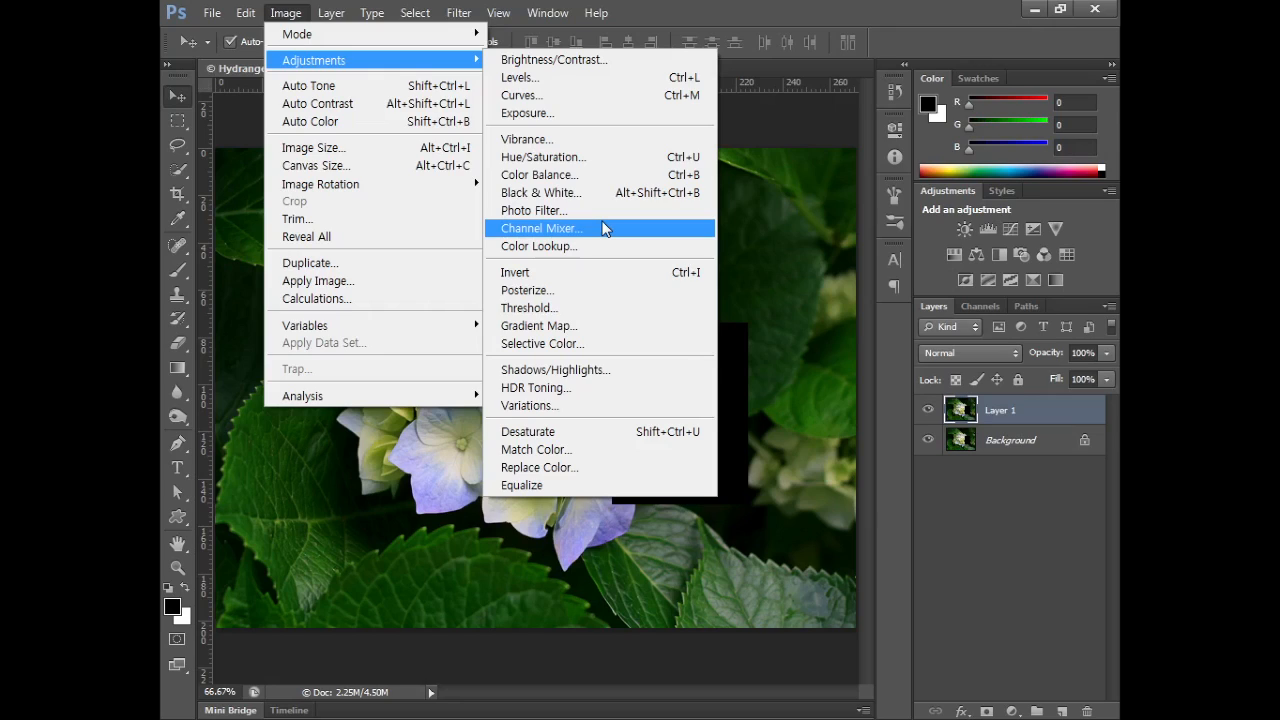
{"action": "left_click", "coordinate": [565, 157]}
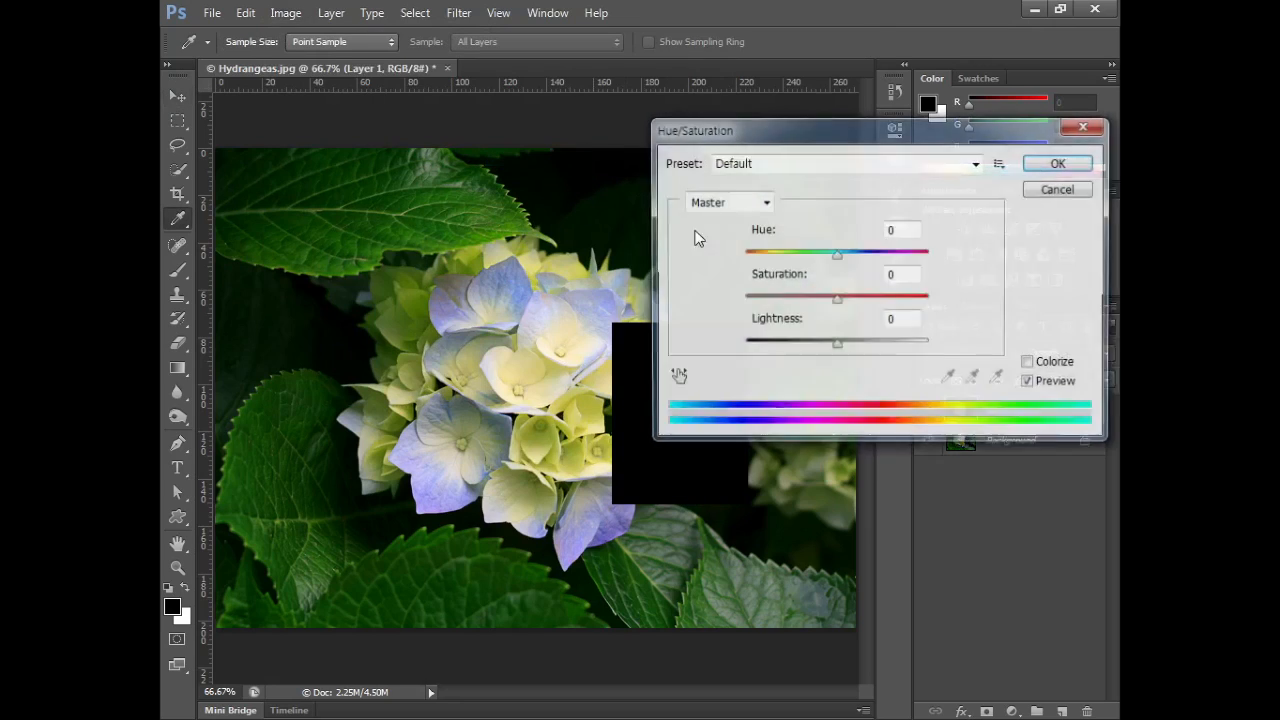
{"action": "left_click_drag", "start_coordinate": [828, 258], "coordinate": [886, 258]}
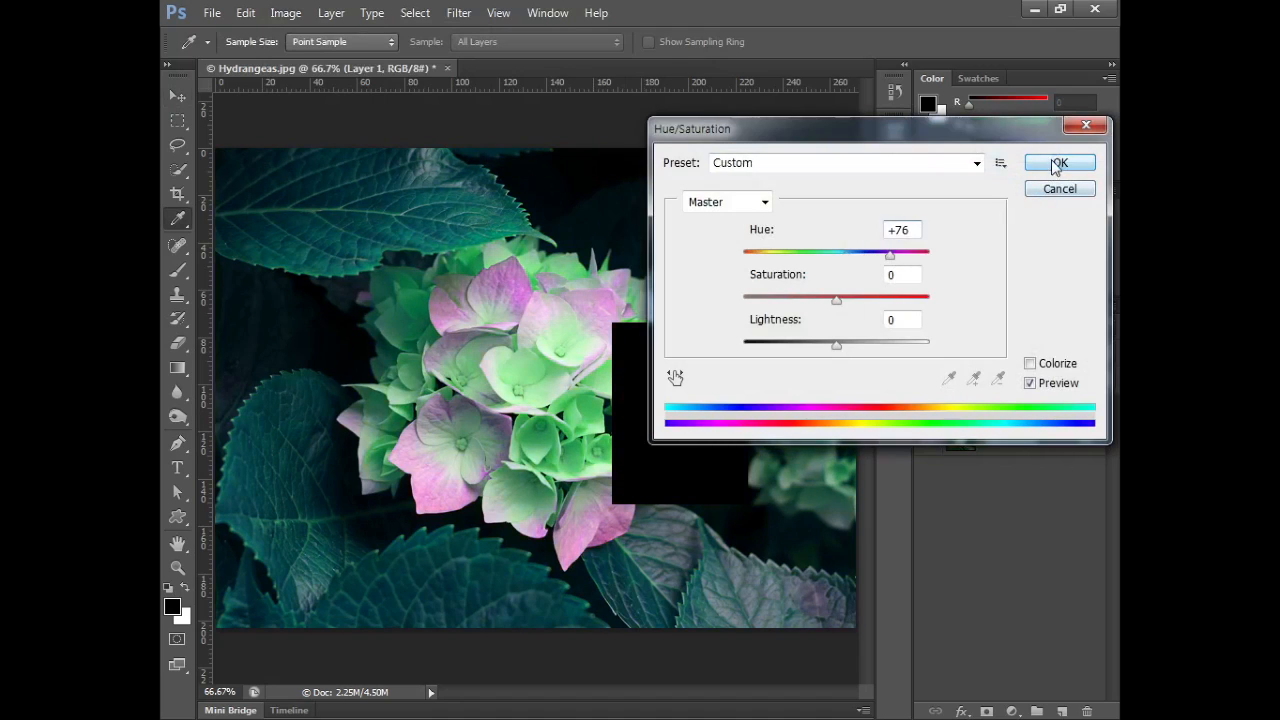
{"action": "left_click", "coordinate": [1058, 163]}
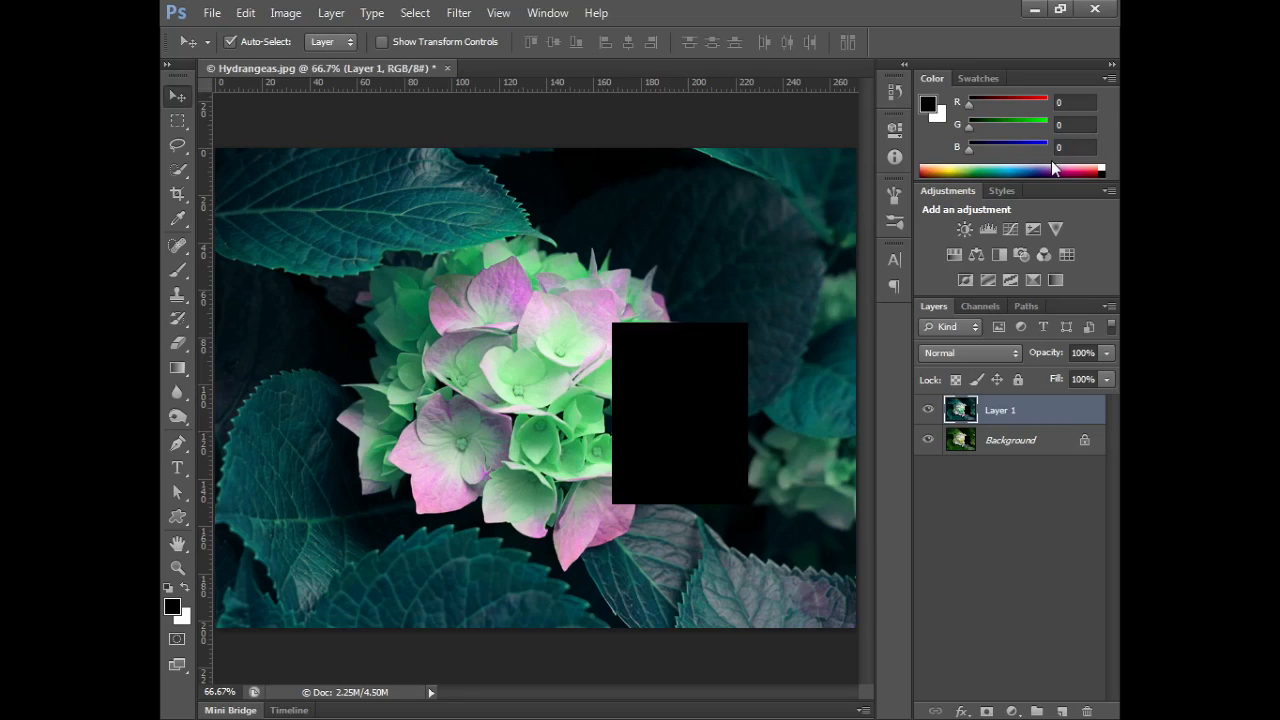
Step: Undo the direct Hue/Saturation change on Layer 1 and add a Hue/Saturation adjustment layer above it with the hue shifted positively
{"action": "key", "text": "ctrl+z"}
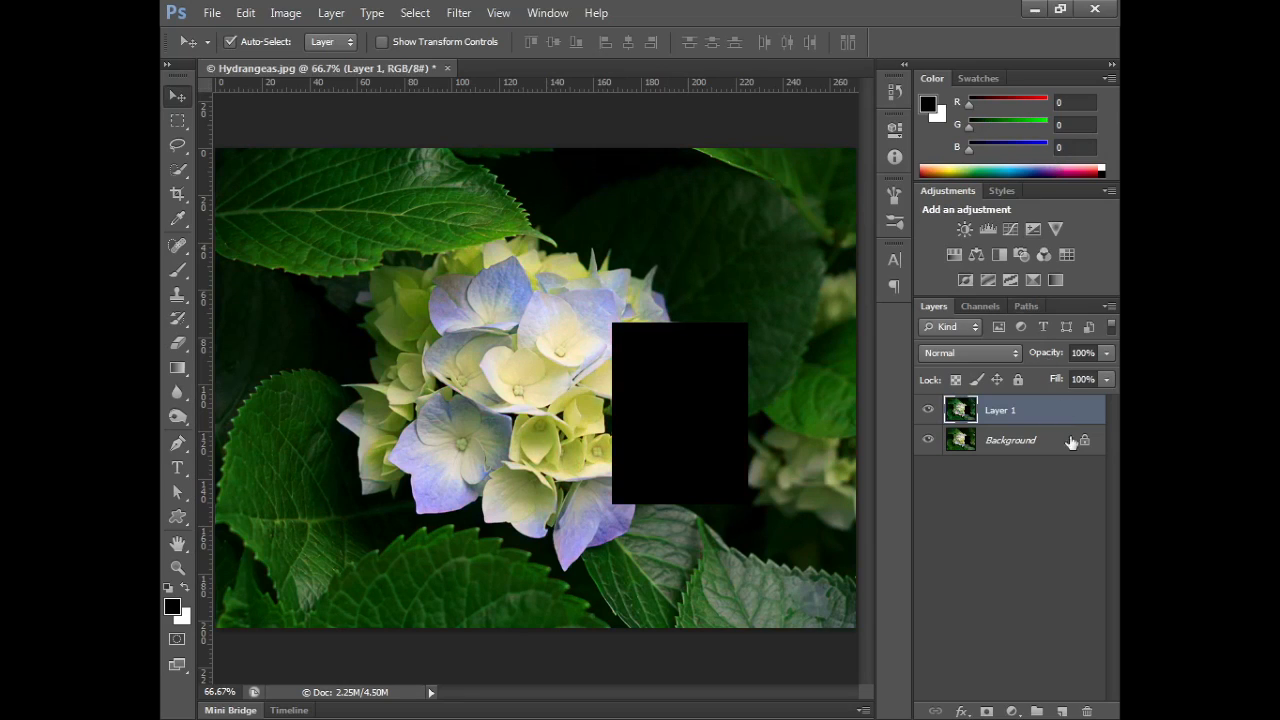
{"action": "left_click", "coordinate": [1012, 711]}
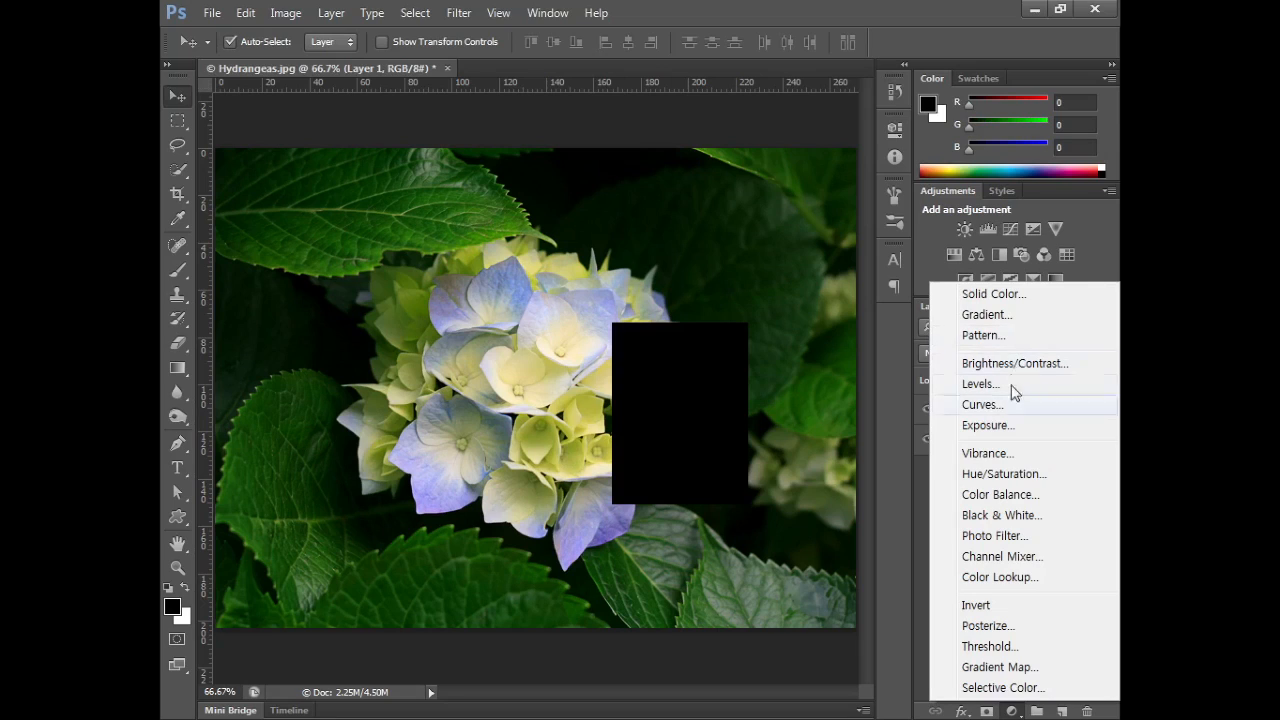
{"action": "left_click", "coordinate": [1010, 474]}
{"action": "left_click_drag", "start_coordinate": [729, 248], "coordinate": [812, 239]}
{"action": "left_click", "coordinate": [840, 118]}
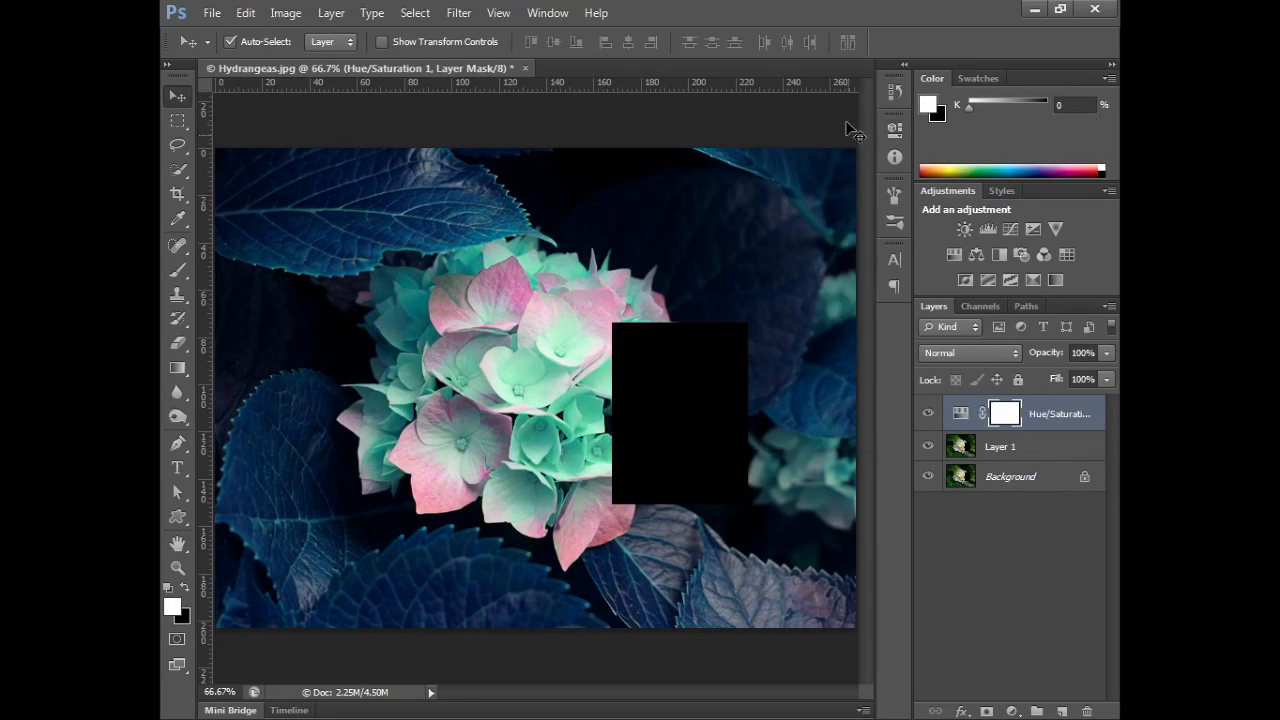
{"action": "left_click", "coordinate": [1000, 543]}
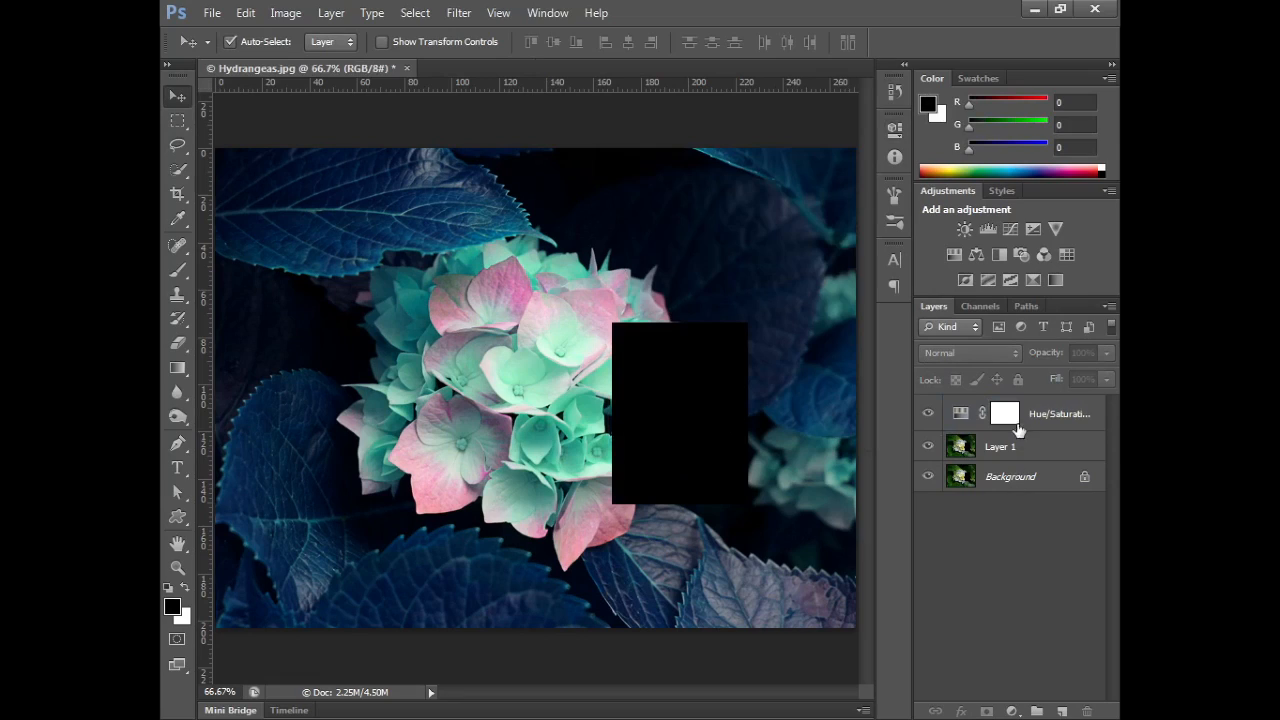
Step: Reopen the Hue/Saturation adjustment layer's settings and set Hue to -42
{"action": "double_click", "coordinate": [960, 414]}
{"action": "left_click_drag", "start_coordinate": [803, 241], "coordinate": [686, 240]}
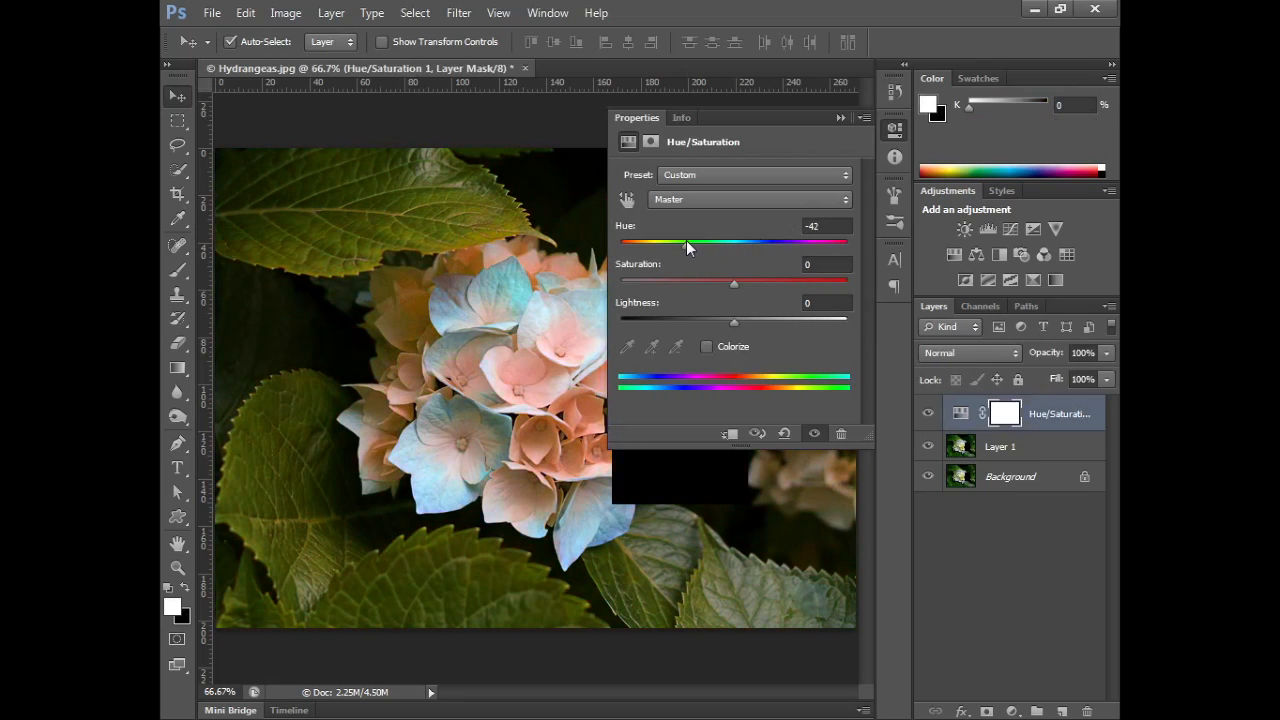
{"action": "left_click", "coordinate": [1003, 604]}
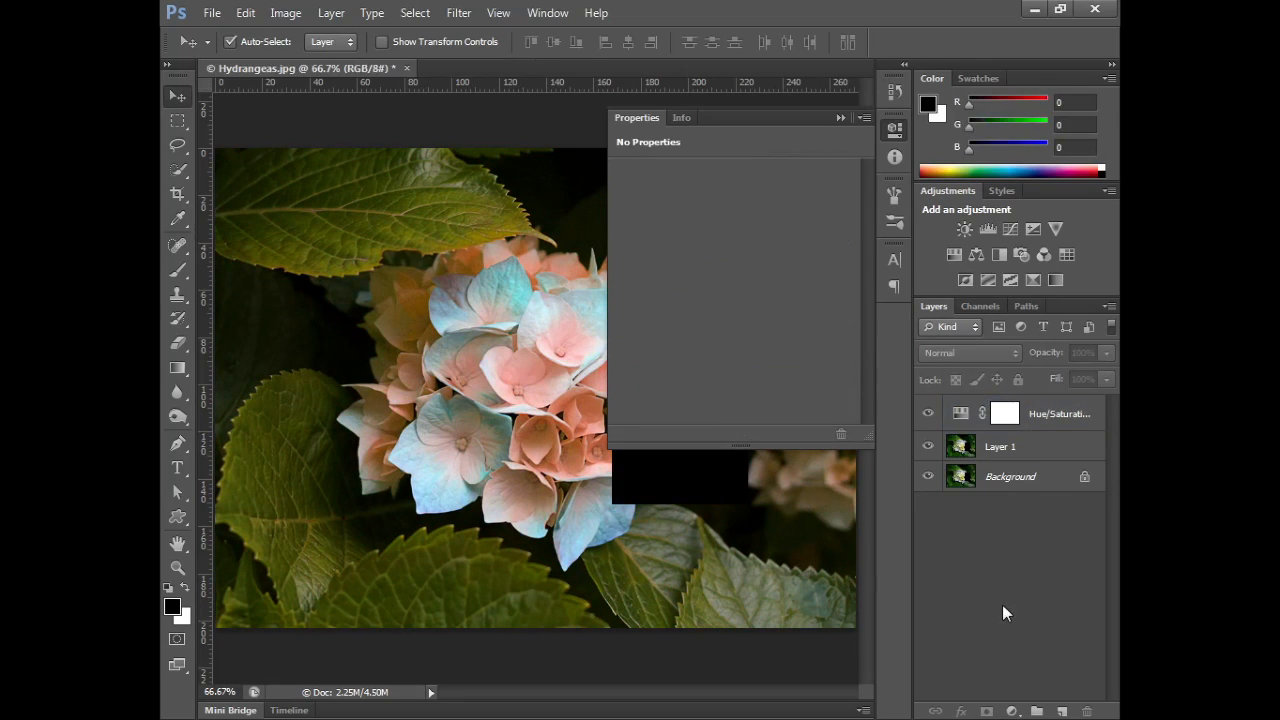
{"action": "left_click", "coordinate": [840, 118]}
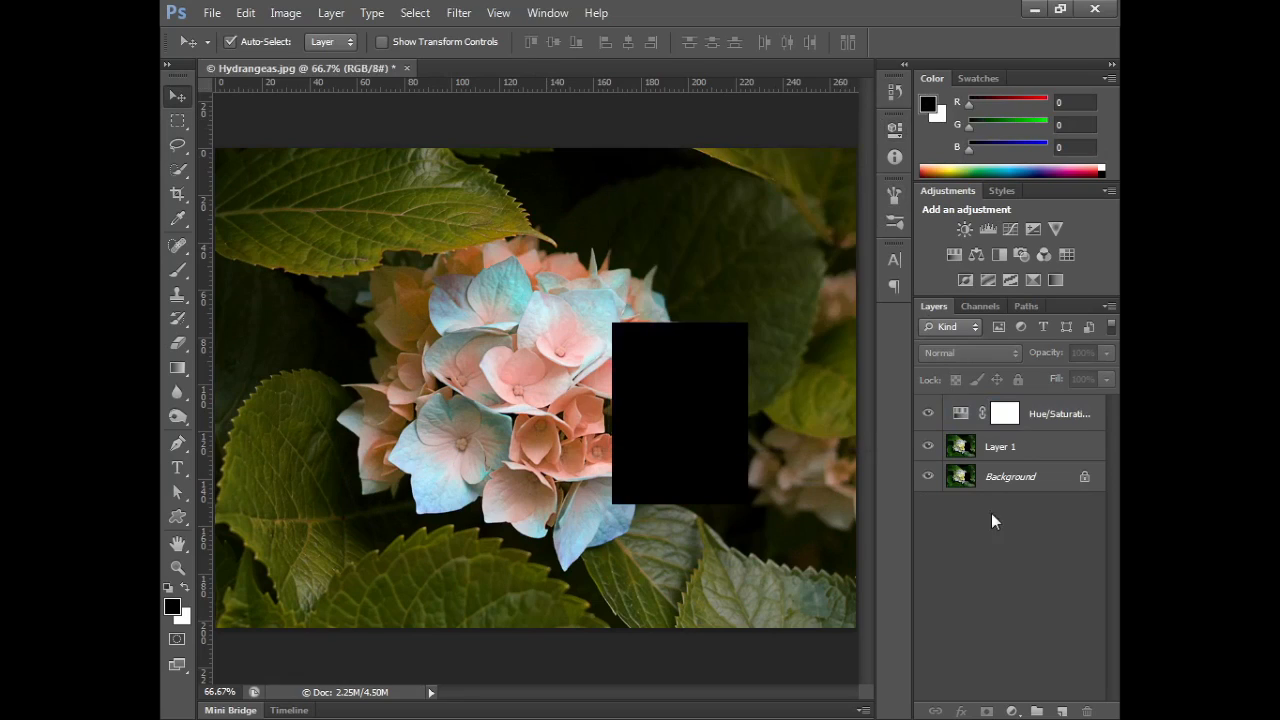
Step: Select the left part of Layer 1 with the Rectangular Marquee, delete its pixels and deselect
{"action": "left_click", "coordinate": [968, 415]}
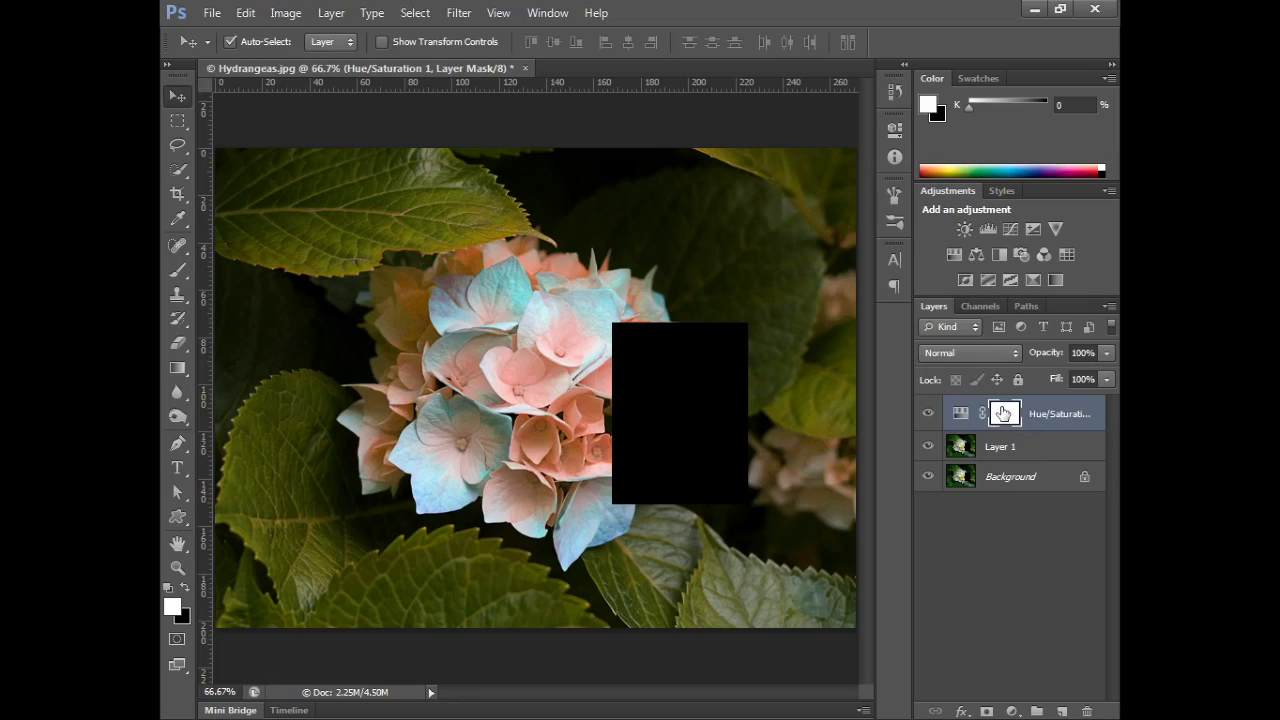
{"action": "left_click", "coordinate": [1000, 446]}
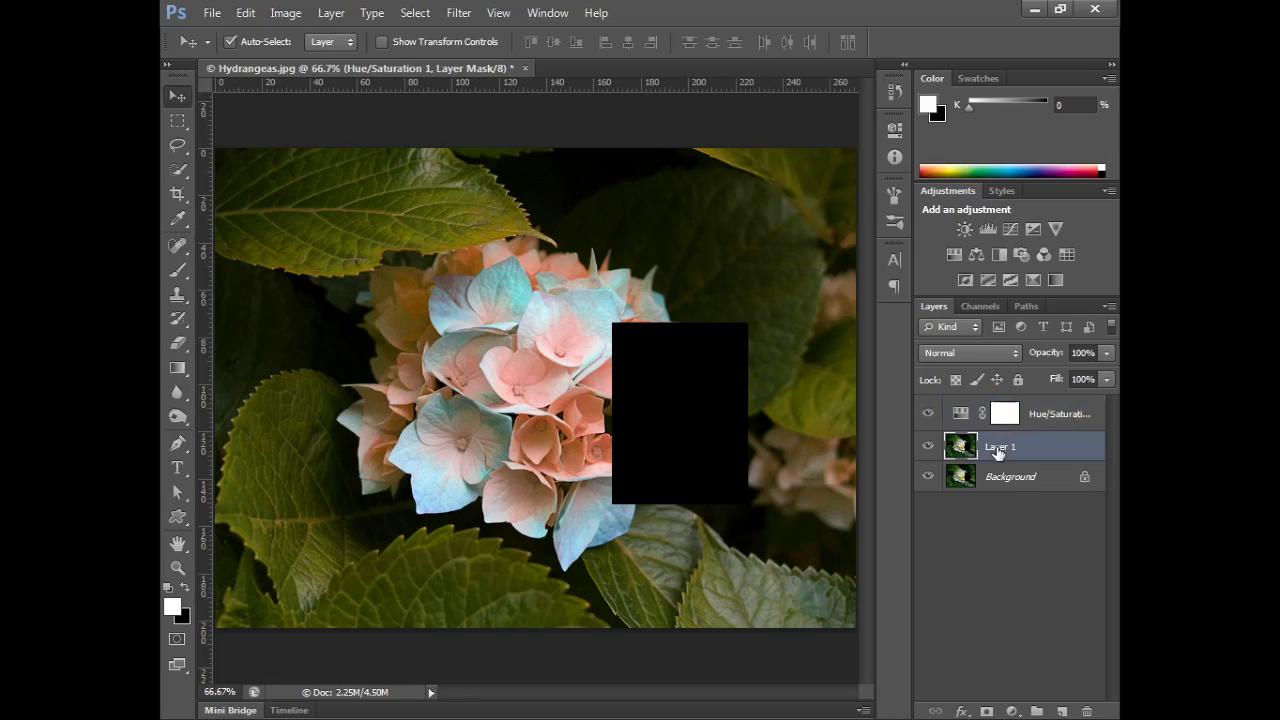
{"action": "left_click", "coordinate": [177, 121]}
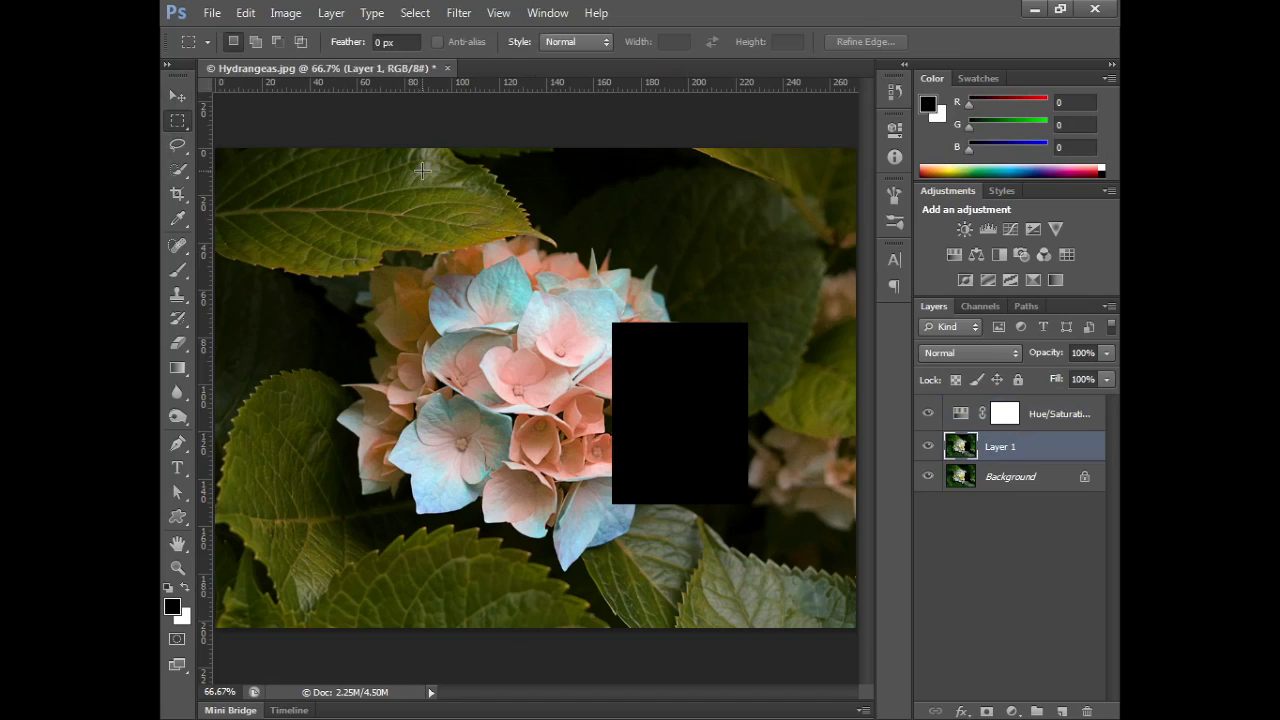
{"action": "key", "text": "ctrl+minus"}
{"action": "left_click_drag", "start_coordinate": [267, 170], "coordinate": [507, 586]}
{"action": "key", "text": "Delete"}
{"action": "key", "text": "ctrl+d"}
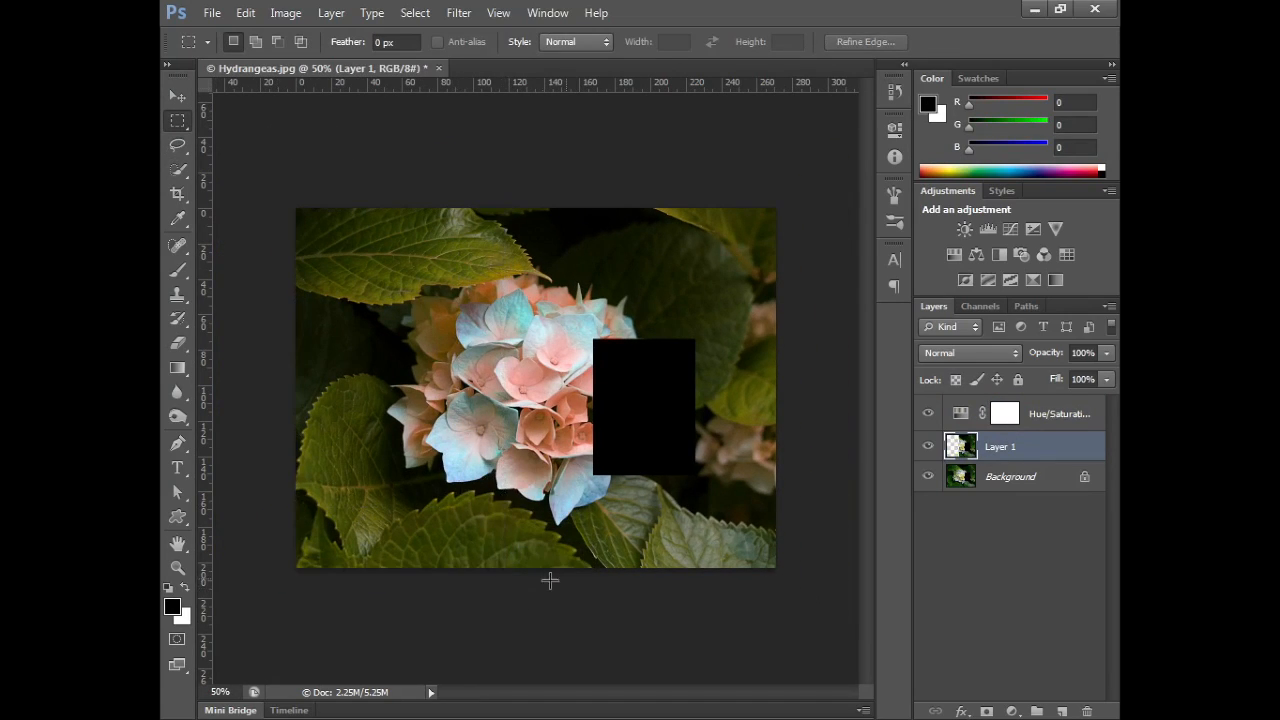
Step: Hide the Background layer to check the deleted area of Layer 1, and show it again
{"action": "left_click", "coordinate": [928, 477]}
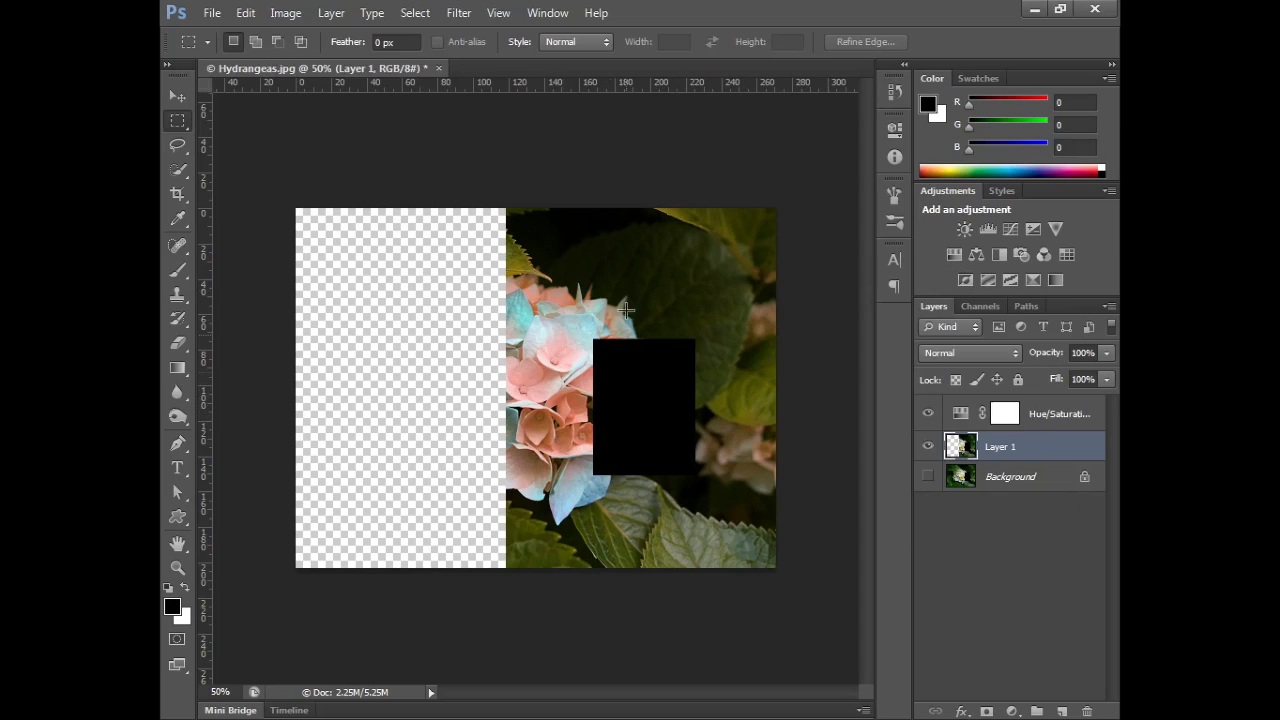
{"action": "left_click", "coordinate": [1045, 414]}
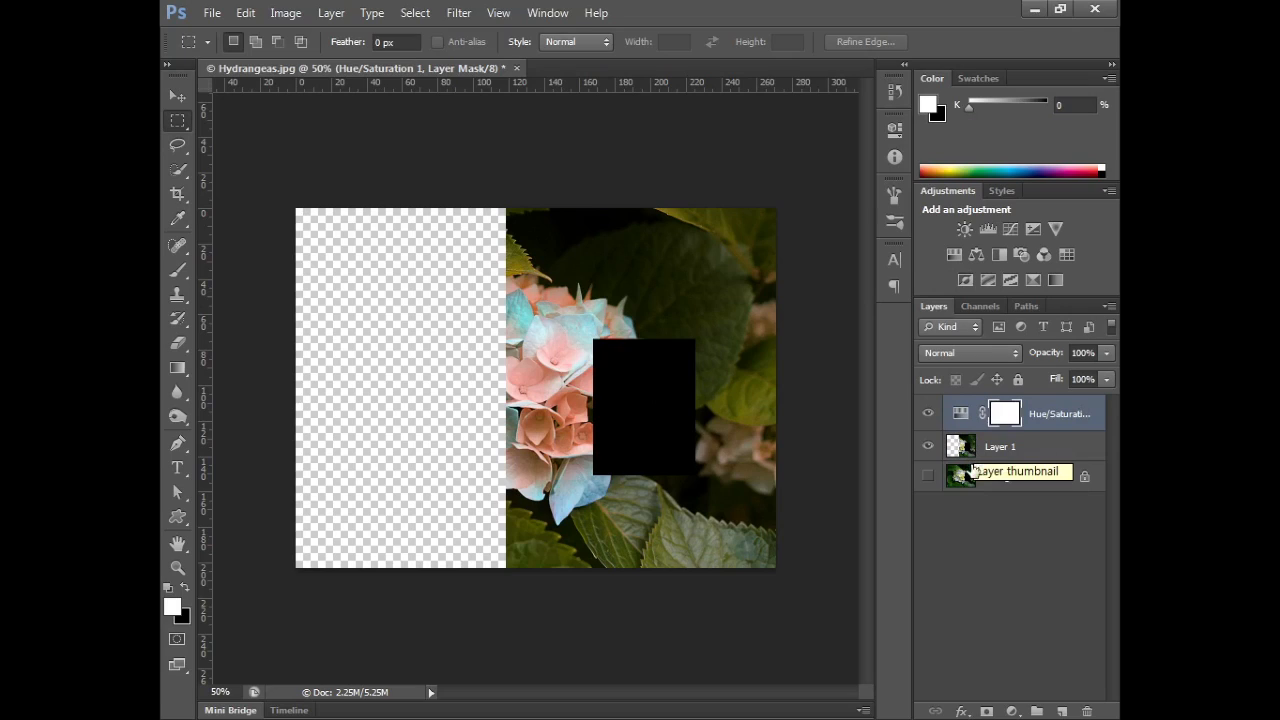
{"action": "left_click", "coordinate": [928, 476]}
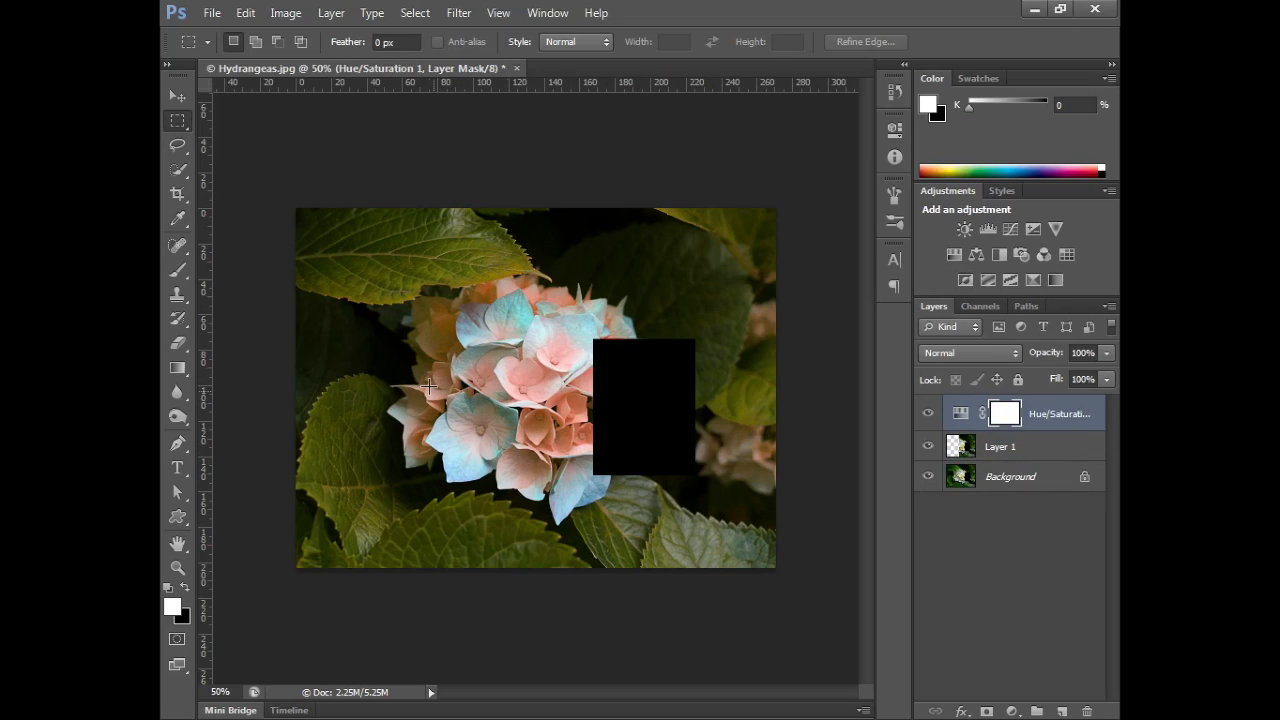
Step: Clip the Hue/Saturation adjustment layer to Layer 1, hiding Layer 1 while doing so and showing it again
{"action": "left_click", "coordinate": [928, 447]}
{"action": "left_click", "coordinate": [1029, 452]}
{"action": "left_click", "coordinate": [1038, 420]}
{"action": "left_click_drag", "start_coordinate": [1038, 420], "coordinate": [1041, 426]}
{"action": "left_click", "coordinate": [1041, 426], "text": "alt"}
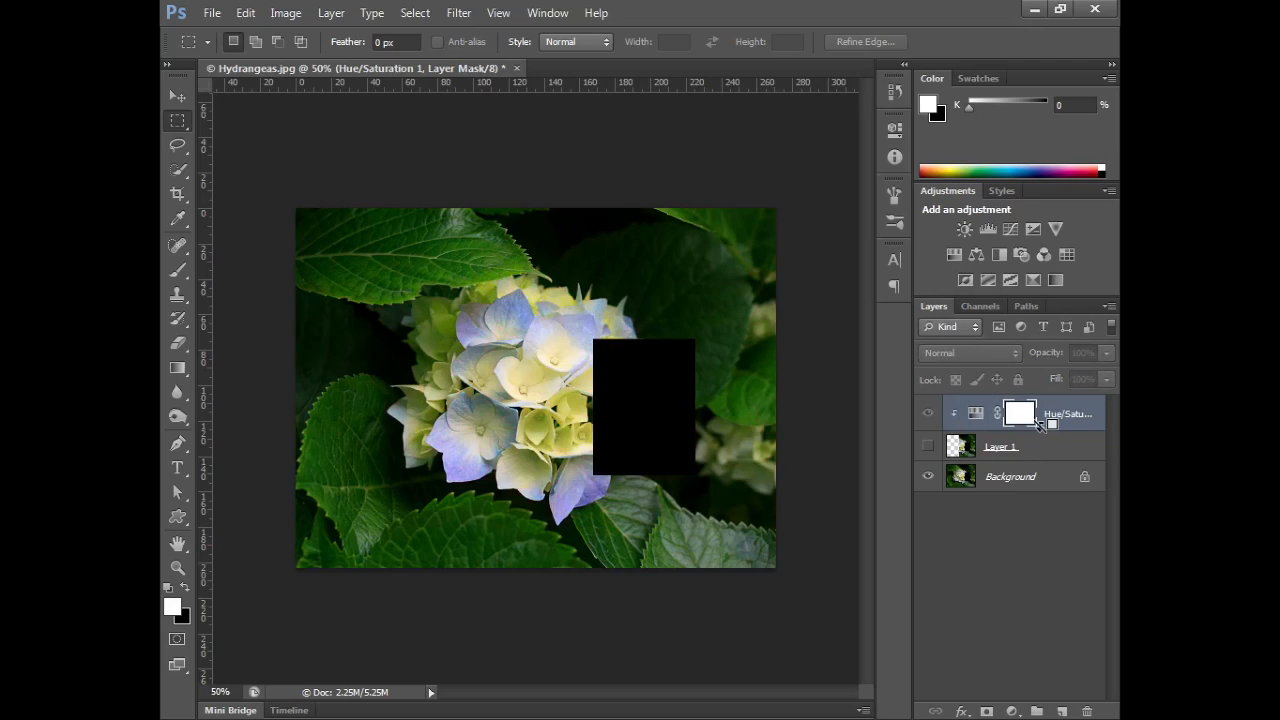
{"action": "left_click", "coordinate": [928, 446]}
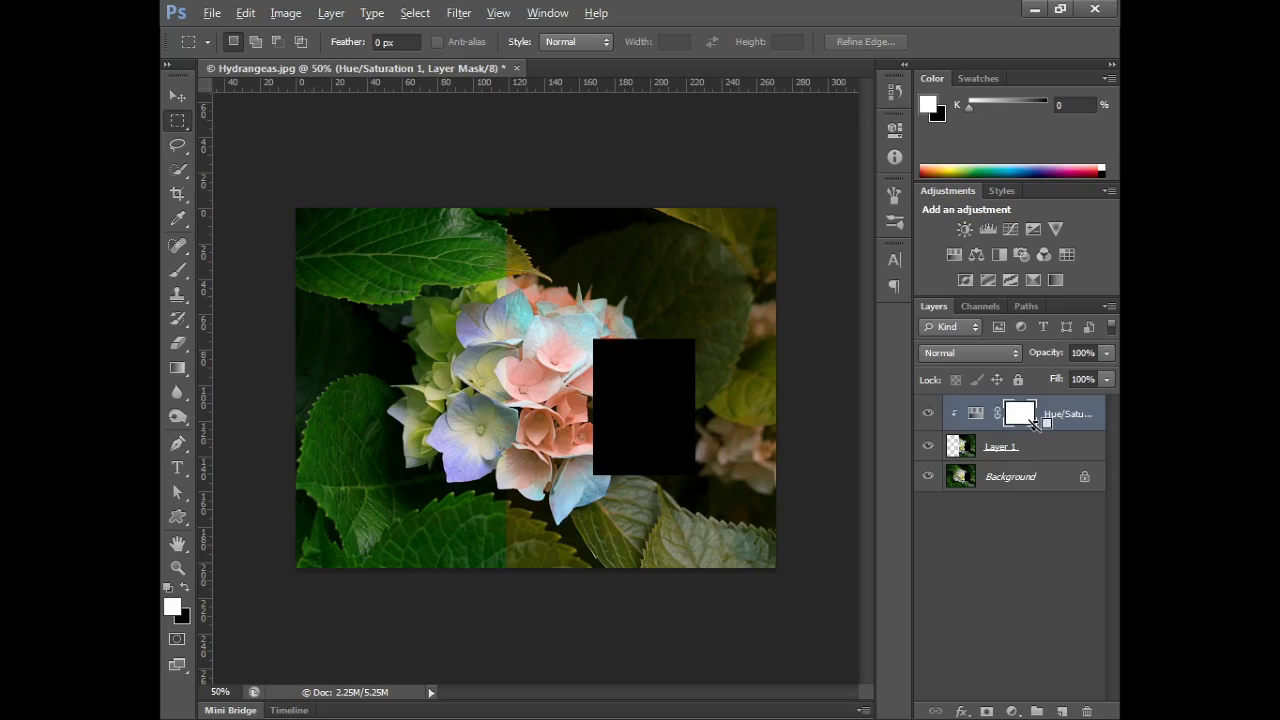
Step: Release the Hue/Saturation layer's clipping mask to compare the effect, and clip it to Layer 1 again
{"action": "key", "text": "alt"}
{"action": "key", "text": "alt"}
{"action": "left_click", "coordinate": [1034, 425], "text": "alt"}
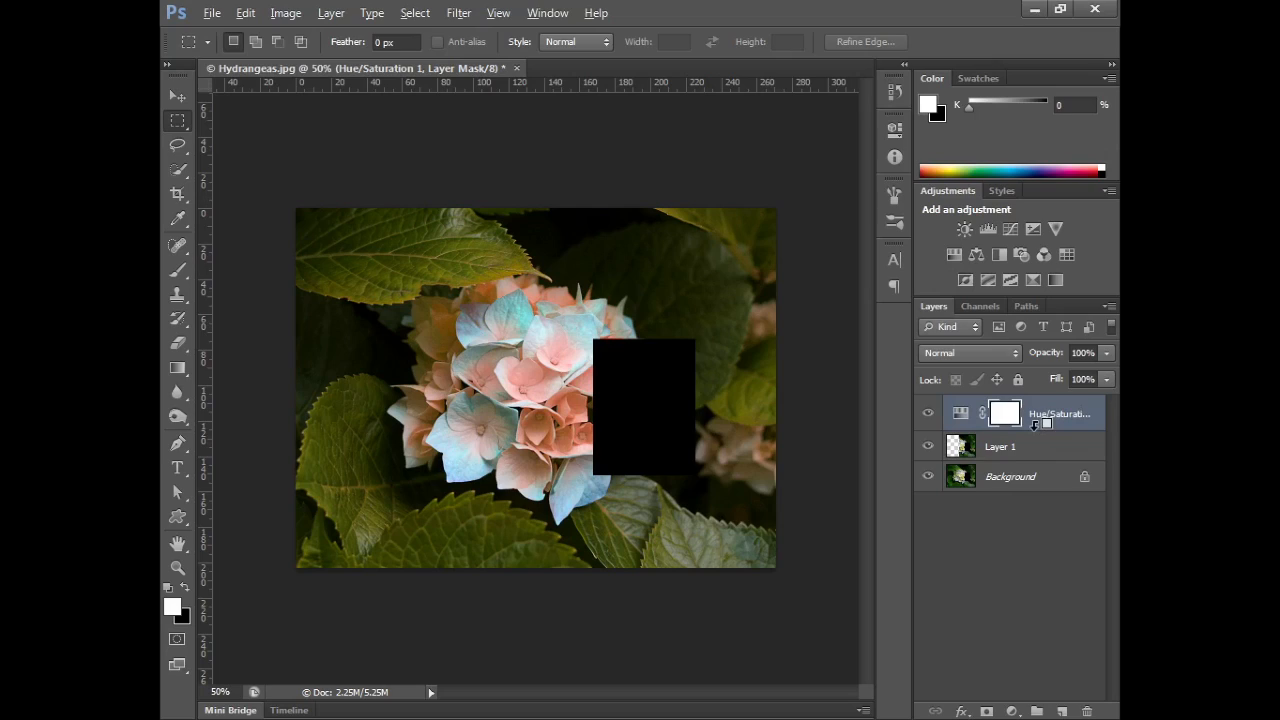
{"action": "left_click", "coordinate": [1034, 430], "text": "alt"}
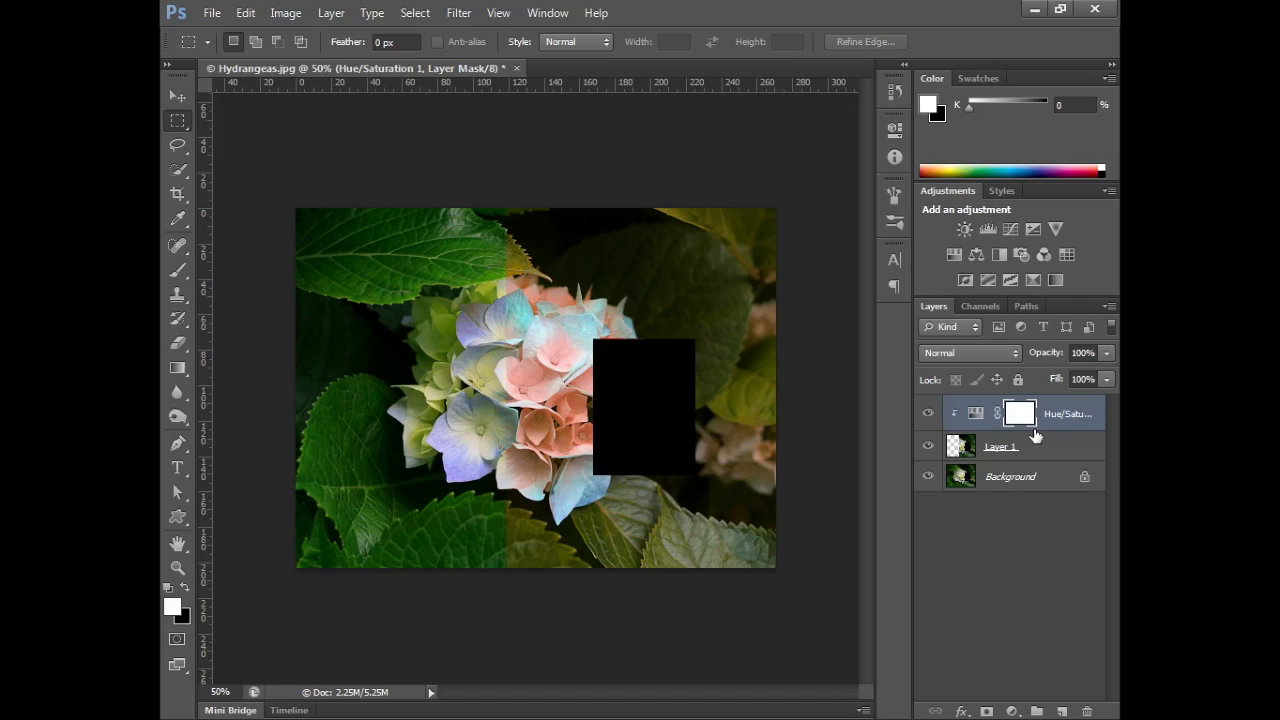
Step: Add a Color Balance adjustment layer with midtones shifted toward red and Magenta-Green at +51, and clip it to Layer 1
{"action": "left_click", "coordinate": [1011, 711]}
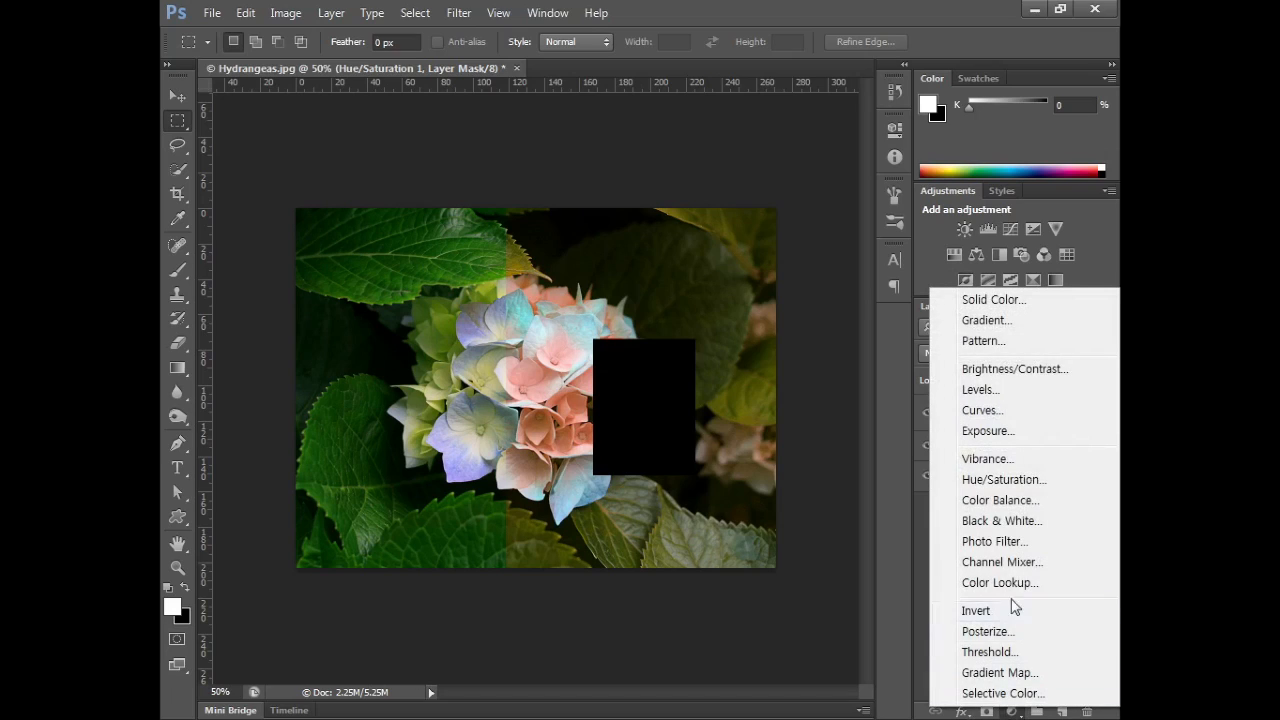
{"action": "left_click", "coordinate": [1014, 502]}
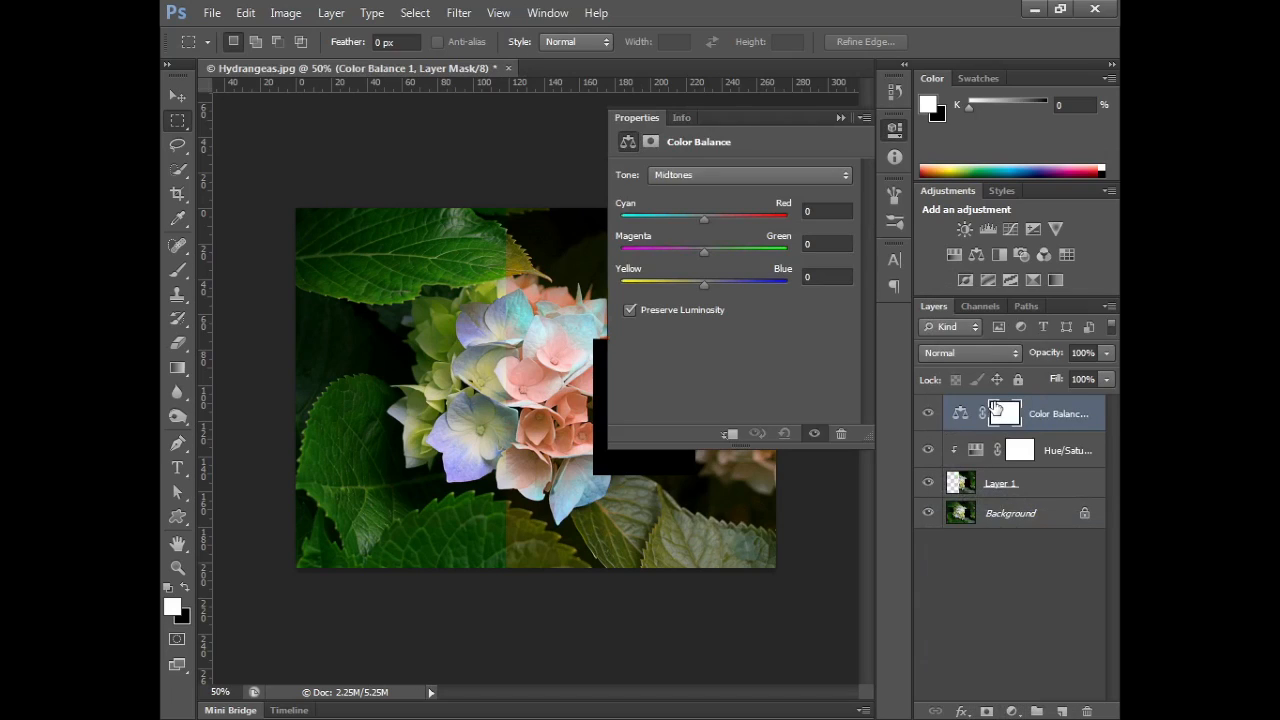
{"action": "left_click_drag", "start_coordinate": [704, 218], "coordinate": [773, 218]}
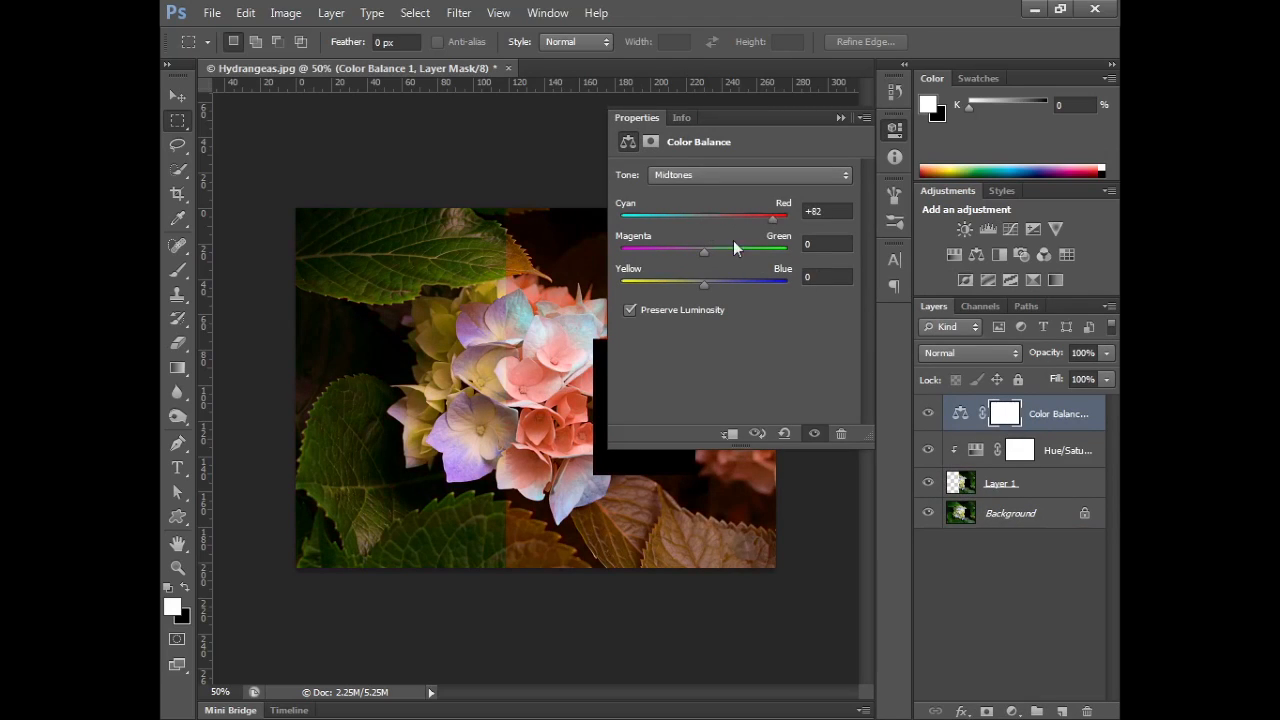
{"action": "left_click", "coordinate": [745, 248]}
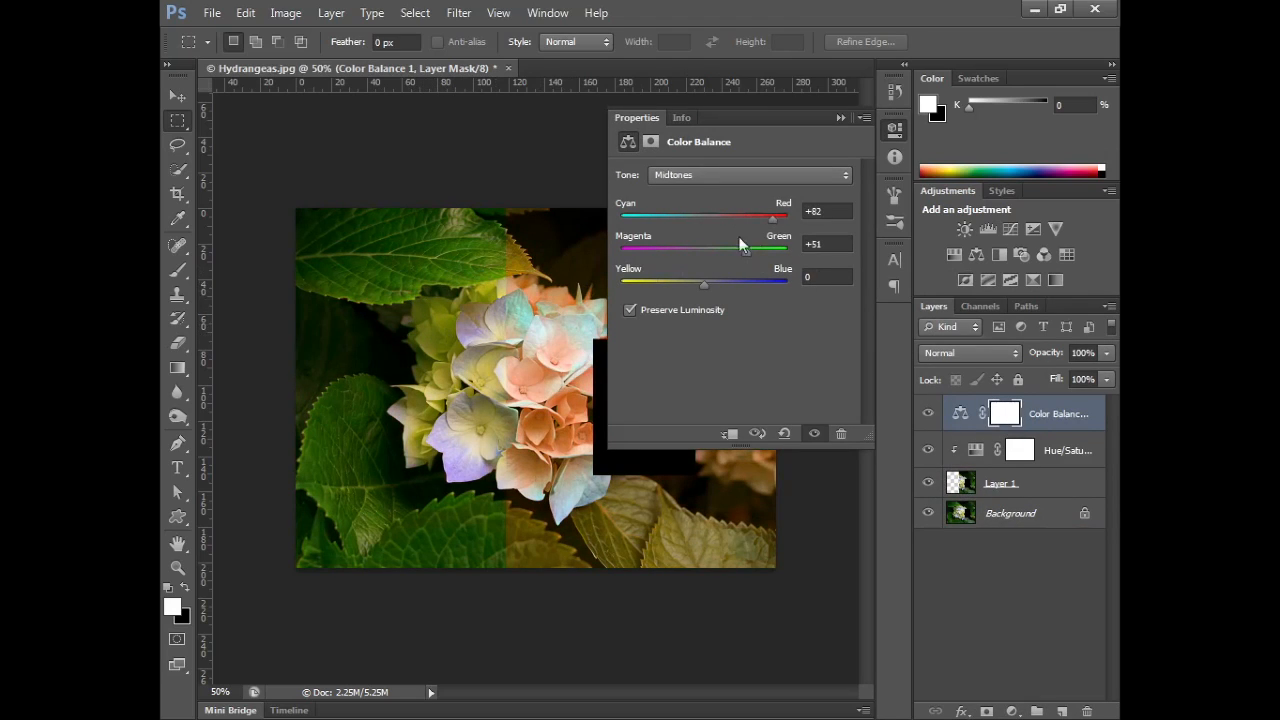
{"action": "mouse_move", "coordinate": [768, 218]}
{"action": "left_mouse_down"}
{"action": "mouse_move", "coordinate": [660, 222]}
{"action": "mouse_move", "coordinate": [763, 225]}
{"action": "left_mouse_up"}
{"action": "left_click", "coordinate": [840, 118]}
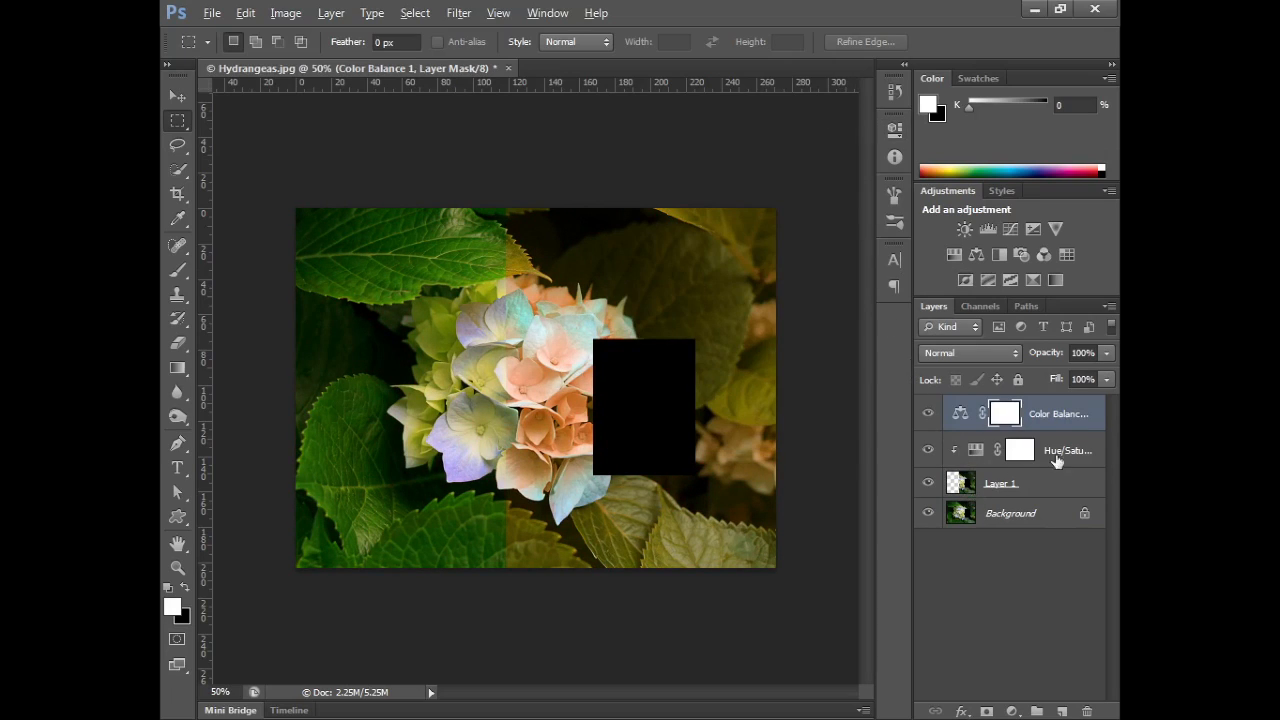
{"action": "key", "text": "ctrl+alt+g"}
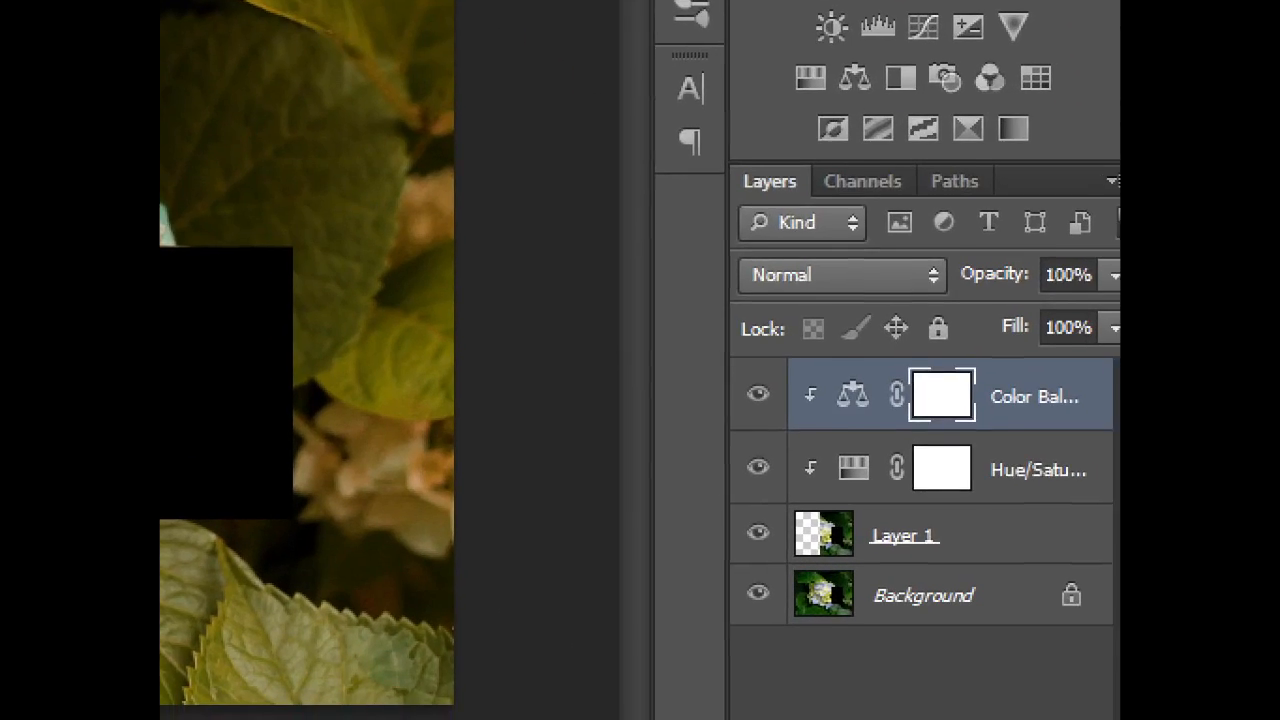
{"action": "left_click", "coordinate": [765, 382]}
{"action": "mouse_move", "coordinate": [773, 369]}
{"action": "left_mouse_down"}
{"action": "mouse_move", "coordinate": [833, 406]}
{"action": "mouse_move", "coordinate": [833, 490]}
{"action": "left_mouse_up"}
{"action": "mouse_move", "coordinate": [745, 490]}
{"action": "left_mouse_down"}
{"action": "mouse_move", "coordinate": [943, 543]}
{"action": "mouse_move", "coordinate": [1070, 552]}
{"action": "mouse_move", "coordinate": [716, 353]}
{"action": "left_mouse_up"}
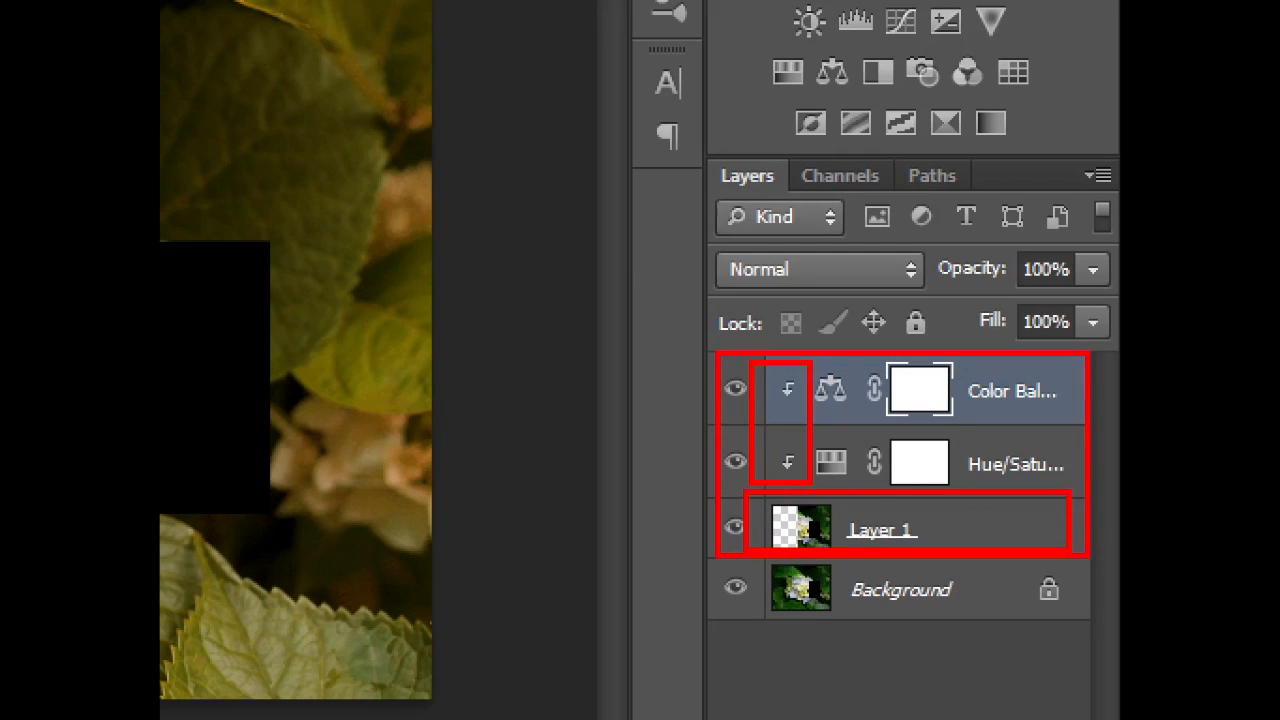
{"action": "mouse_move", "coordinate": [928, 370]}
{"action": "left_mouse_down"}
{"action": "mouse_move", "coordinate": [950, 388]}
{"action": "mouse_move", "coordinate": [1040, 328]}
{"action": "left_mouse_up"}
{"action": "left_click_drag", "start_coordinate": [941, 452], "coordinate": [1012, 424]}
{"action": "left_click_drag", "start_coordinate": [830, 577], "coordinate": [804, 619]}
{"action": "left_click_drag", "start_coordinate": [784, 576], "coordinate": [903, 662]}
{"action": "key", "text": "Escape"}
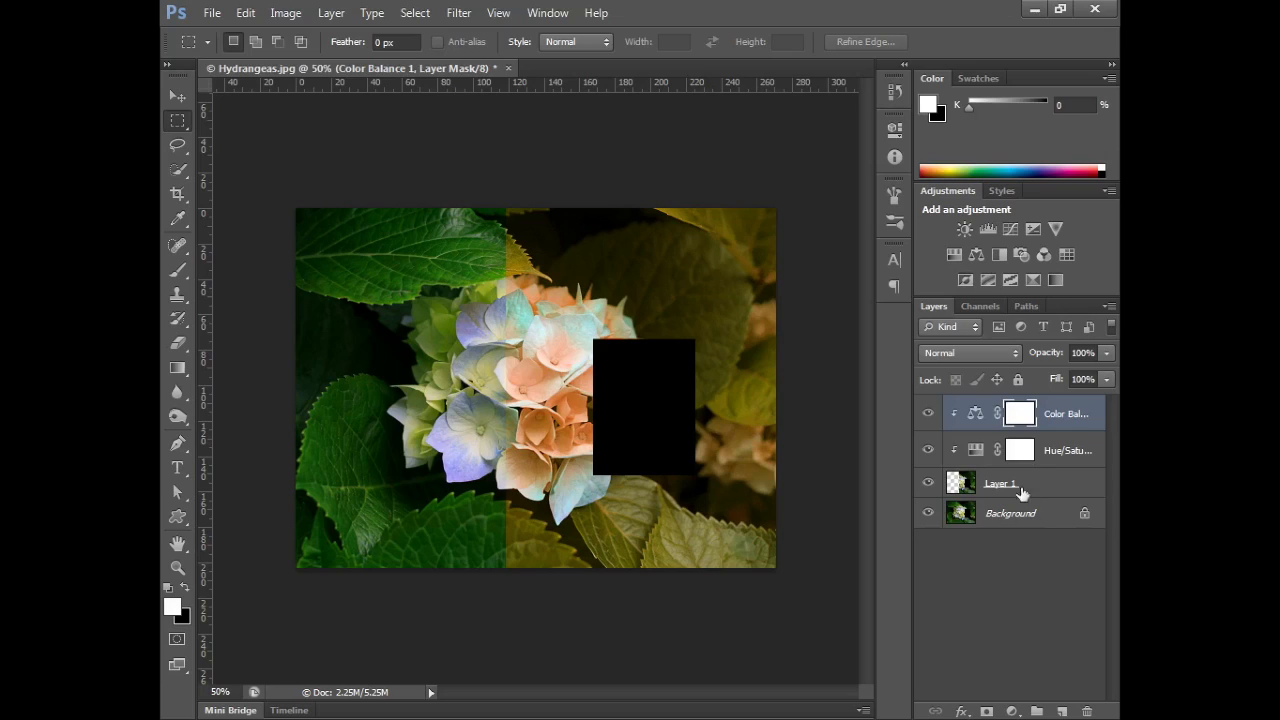
Step: Delete the Color Balance and Hue/Saturation adjustment layers and Layer 1, and duplicate the Background layer
{"action": "left_click", "coordinate": [1068, 455], "text": "shift"}
{"action": "left_click", "coordinate": [1087, 711]}
{"action": "left_click", "coordinate": [590, 284]}
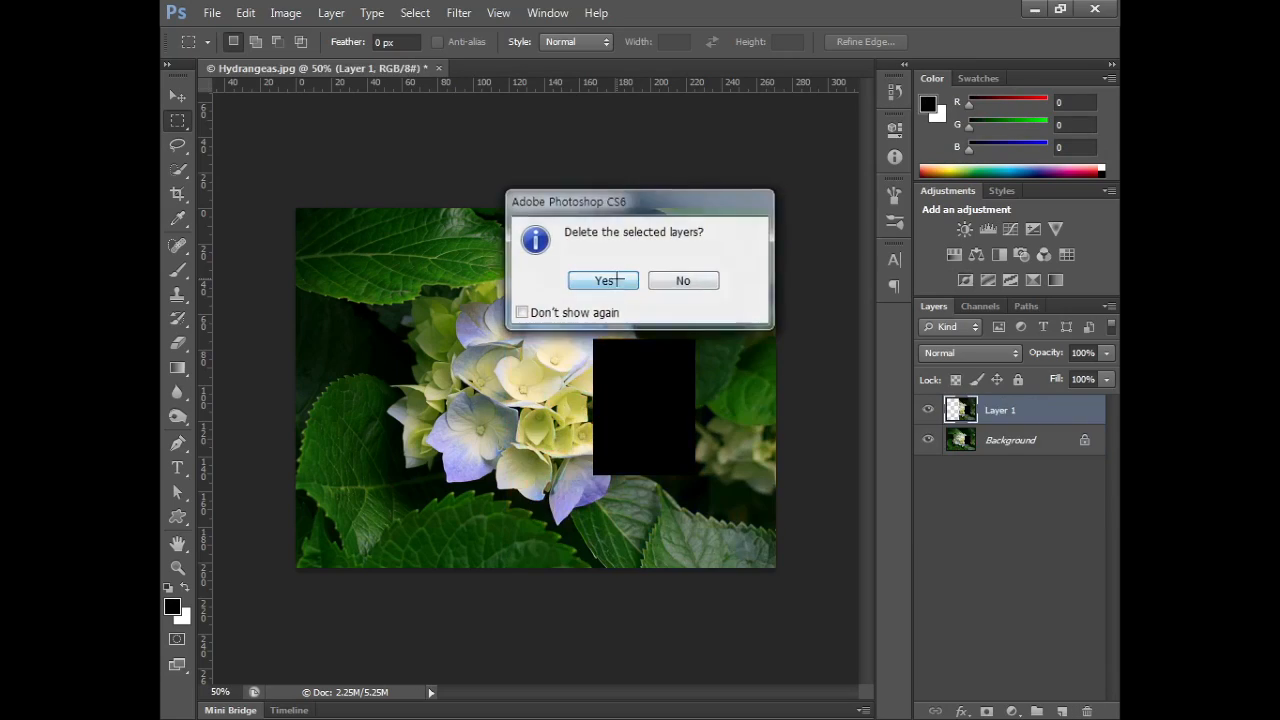
{"action": "left_click_drag", "start_coordinate": [1002, 416], "coordinate": [1094, 710]}
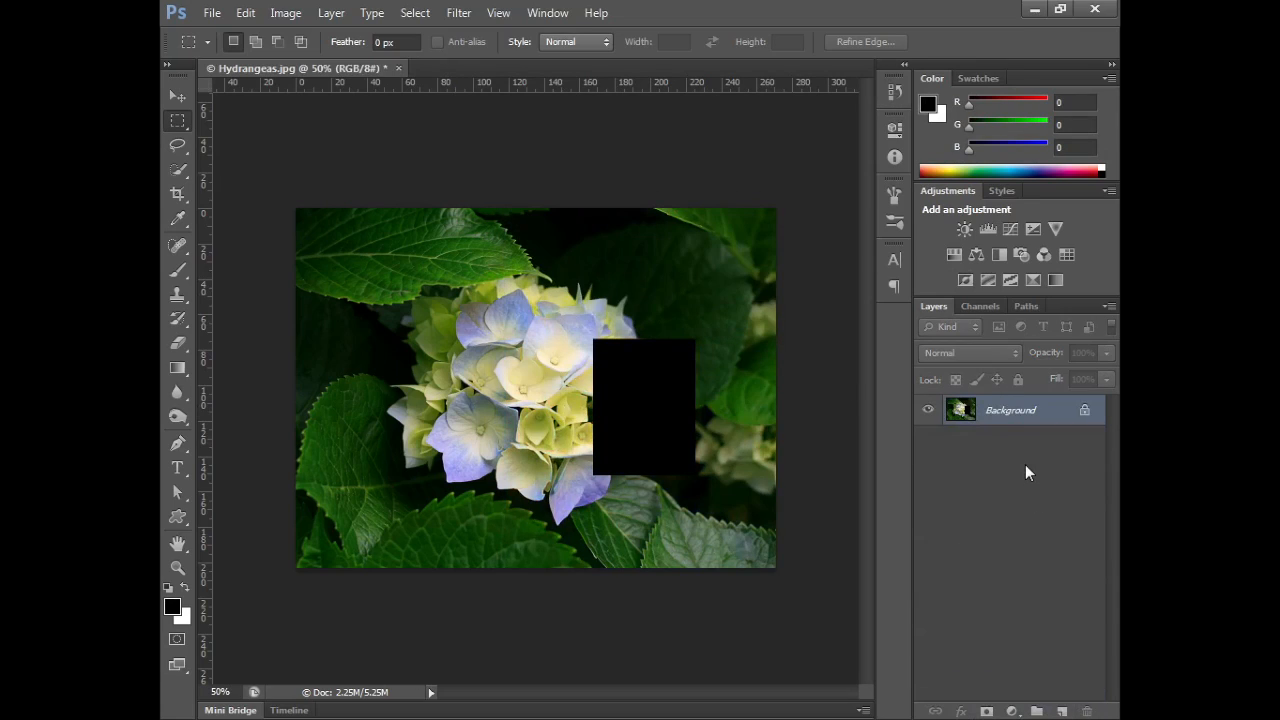
{"action": "key", "text": "ctrl+j"}
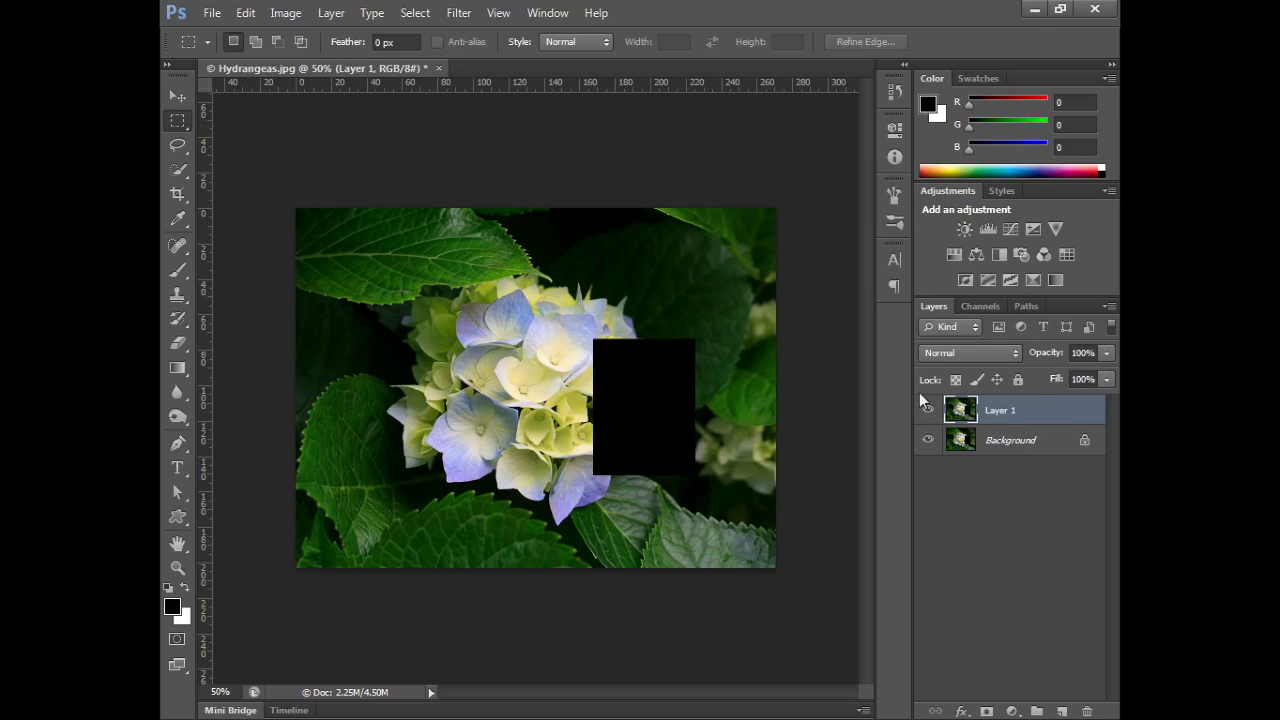
Step: Select a rectangle over the flower, turn it into a layer mask on Layer 1 and hide the Background layer
{"action": "left_click_drag", "start_coordinate": [399, 265], "coordinate": [582, 517]}
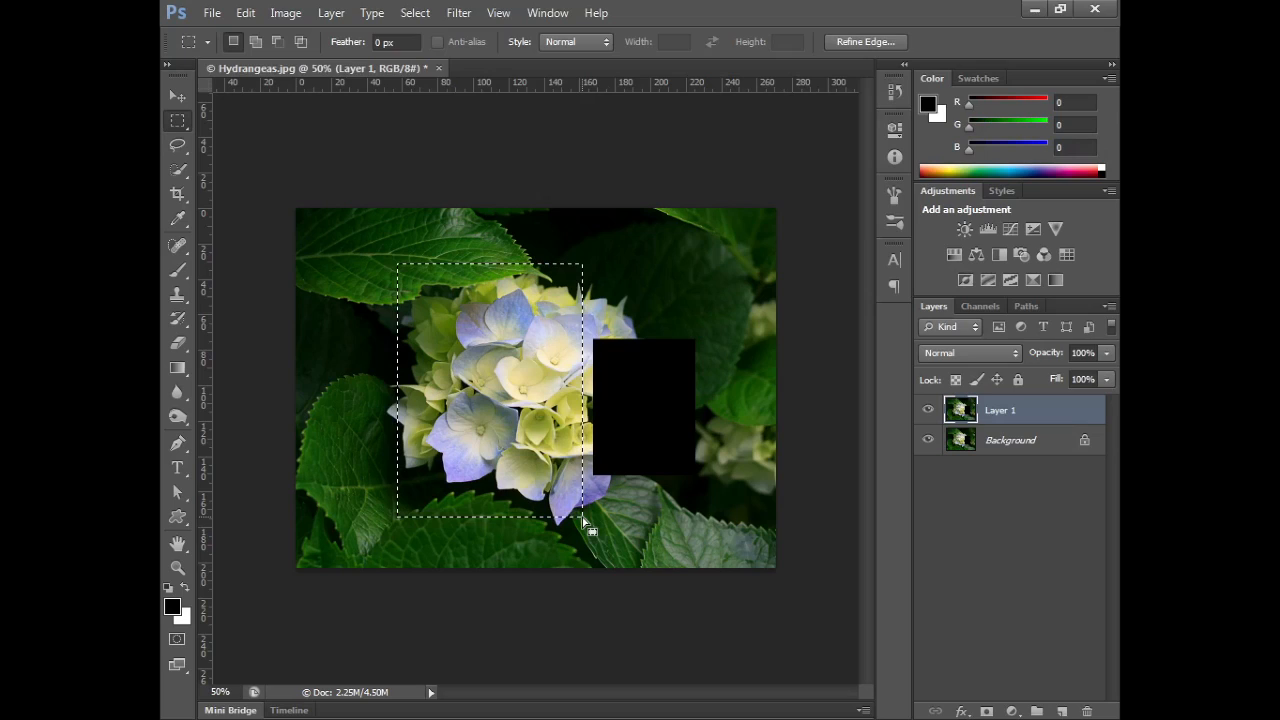
{"action": "left_click", "coordinate": [986, 711]}
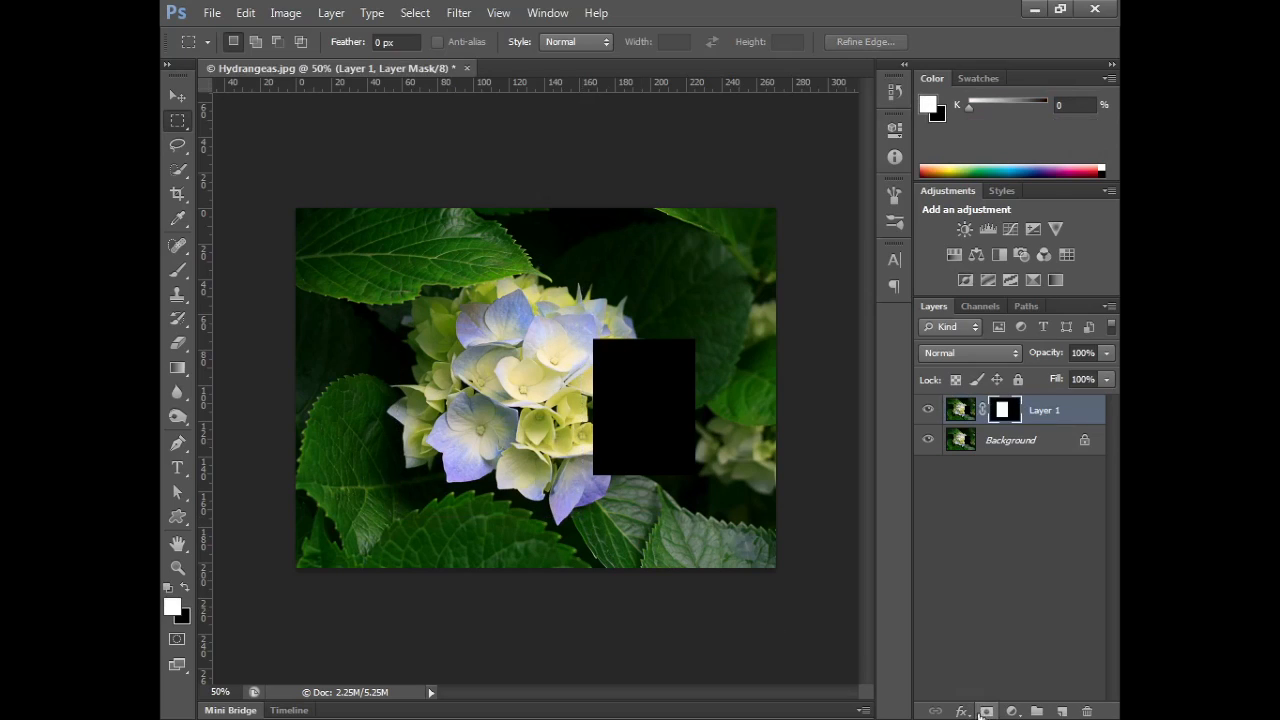
{"action": "left_click", "coordinate": [928, 440]}
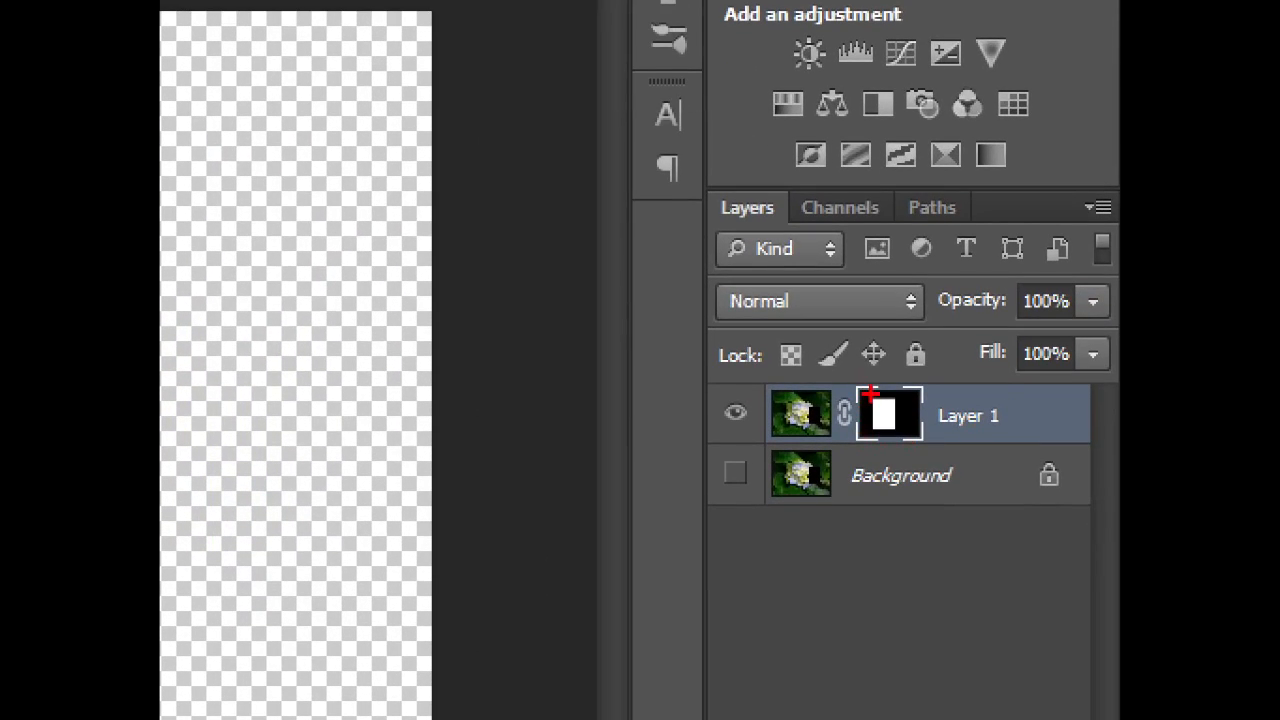
Step: Switch the Background layer's visibility on and off to compare the masked Layer 1 with the full image
{"action": "left_click_drag", "start_coordinate": [871, 396], "coordinate": [895, 429]}
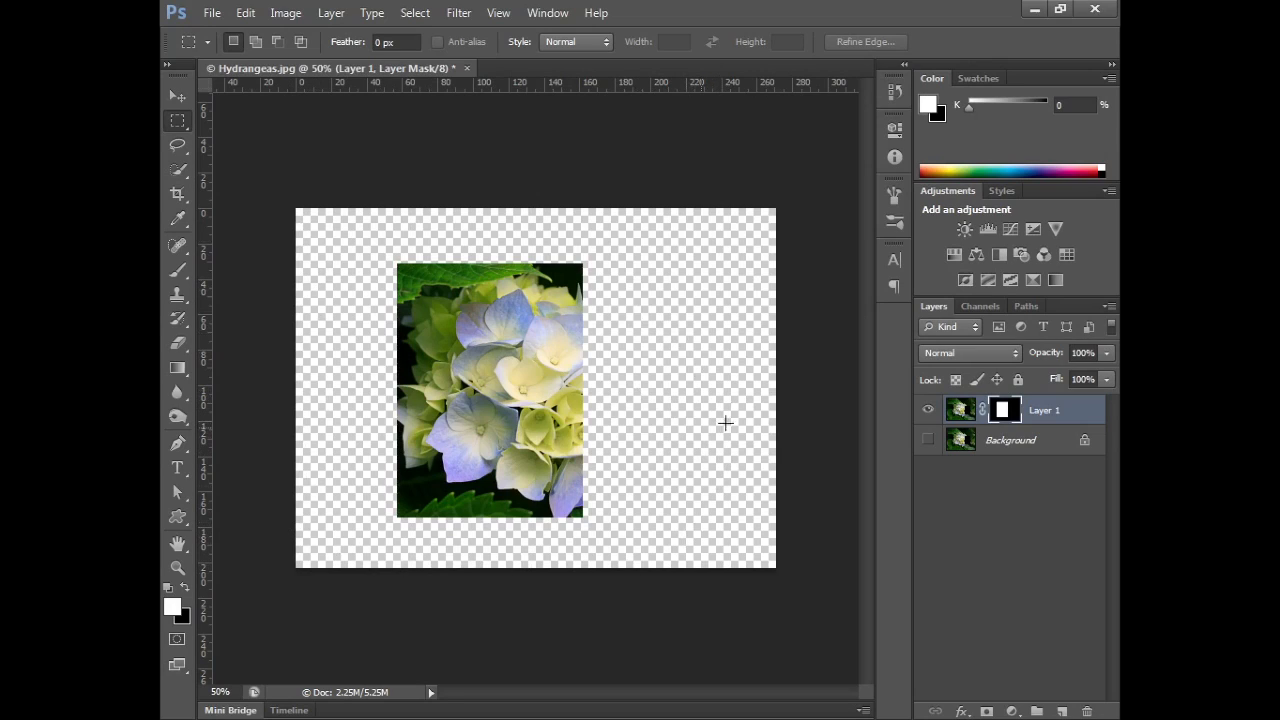
{"action": "left_click", "coordinate": [925, 444]}
{"action": "left_click", "coordinate": [925, 444]}
{"action": "left_click", "coordinate": [925, 444]}
{"action": "left_click", "coordinate": [925, 444]}
Step: Paint on Layer 1's mask with a 90 px white brush to reveal the leaves and petals around the rectangular area
{"action": "left_click", "coordinate": [180, 274]}
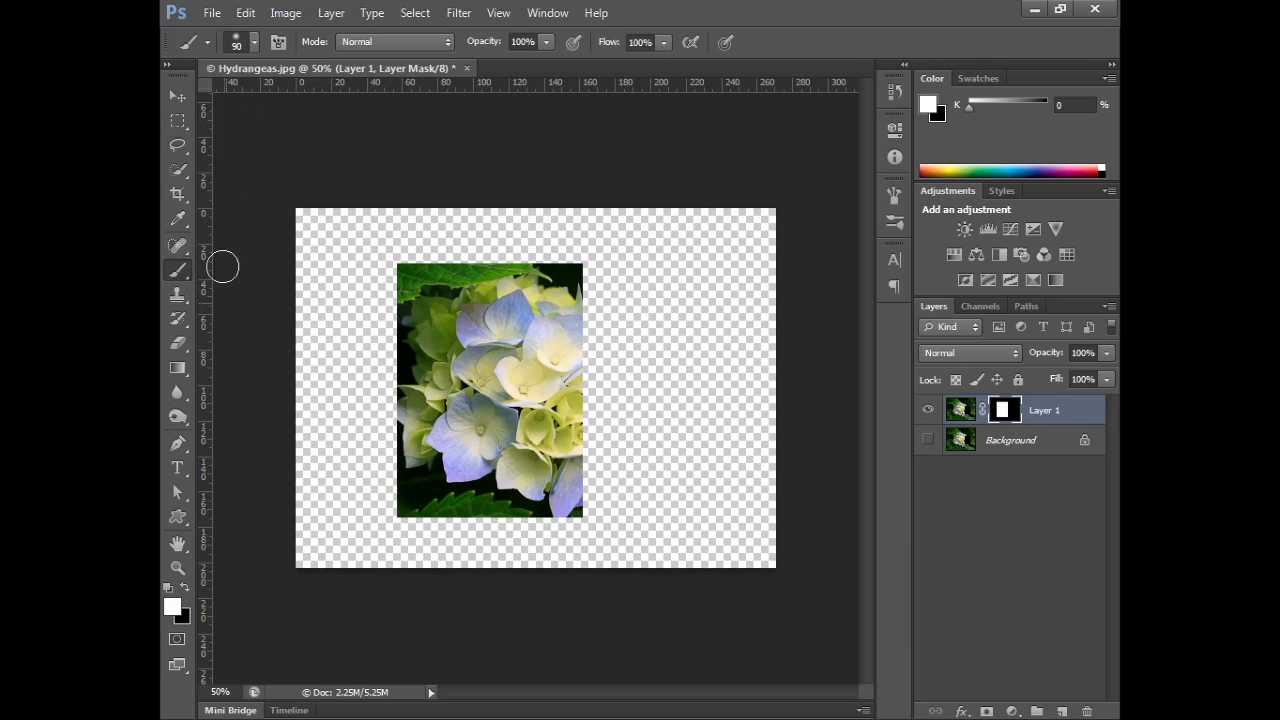
{"action": "mouse_move", "coordinate": [524, 392]}
{"action": "left_mouse_down"}
{"action": "mouse_move", "coordinate": [557, 364]}
{"action": "mouse_move", "coordinate": [587, 392]}
{"action": "mouse_move", "coordinate": [559, 325]}
{"action": "mouse_move", "coordinate": [571, 318]}
{"action": "mouse_move", "coordinate": [389, 244]}
{"action": "mouse_move", "coordinate": [436, 255]}
{"action": "mouse_move", "coordinate": [358, 313]}
{"action": "mouse_move", "coordinate": [378, 336]}
{"action": "mouse_move", "coordinate": [367, 430]}
{"action": "mouse_move", "coordinate": [412, 425]}
{"action": "mouse_move", "coordinate": [322, 523]}
{"action": "mouse_move", "coordinate": [410, 470]}
{"action": "mouse_move", "coordinate": [413, 493]}
{"action": "mouse_move", "coordinate": [435, 490]}
{"action": "mouse_move", "coordinate": [376, 396]}
{"action": "mouse_move", "coordinate": [403, 387]}
{"action": "mouse_move", "coordinate": [404, 432]}
{"action": "mouse_move", "coordinate": [471, 350]}
{"action": "mouse_move", "coordinate": [416, 329]}
{"action": "mouse_move", "coordinate": [430, 302]}
{"action": "mouse_move", "coordinate": [385, 260]}
{"action": "mouse_move", "coordinate": [376, 217]}
{"action": "mouse_move", "coordinate": [485, 215]}
{"action": "left_mouse_up"}
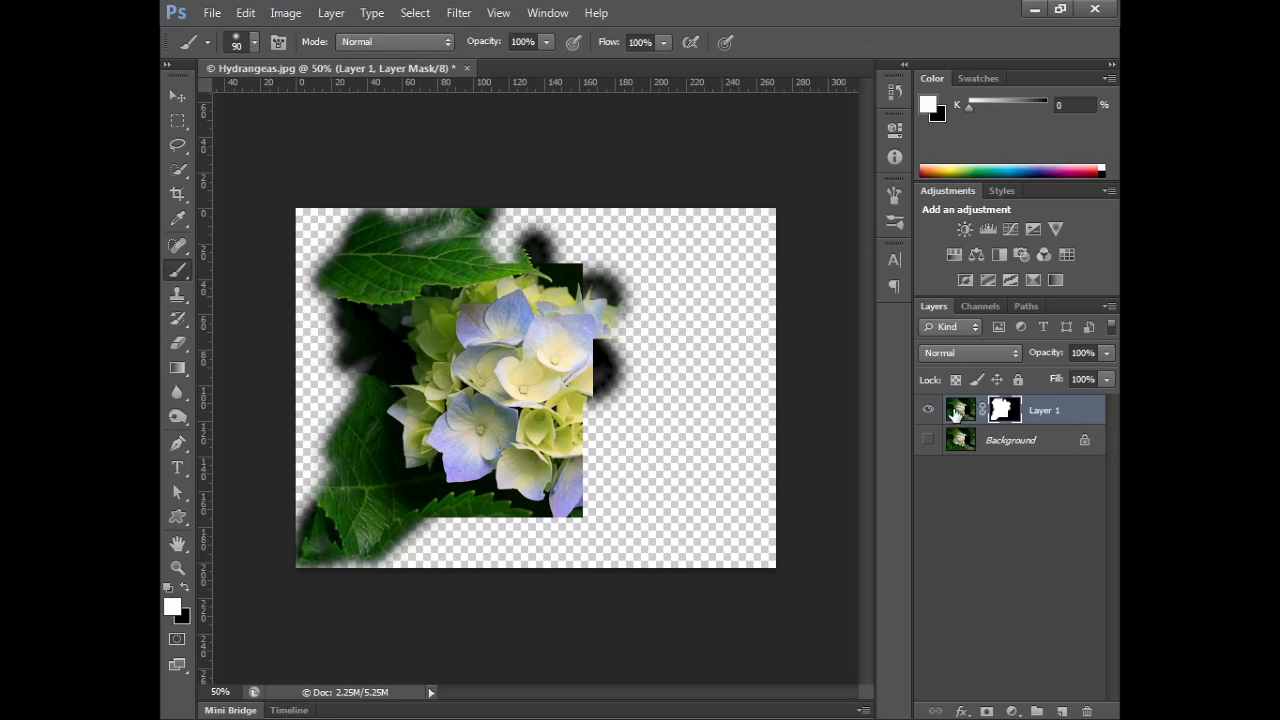
Step: Paint black with the 90 px brush over the flower and leaves, first on Layer 1's mask and afterwards on its image
{"action": "key", "text": "x"}
{"action": "mouse_move", "coordinate": [430, 235]}
{"action": "left_mouse_down"}
{"action": "mouse_move", "coordinate": [390, 222]}
{"action": "mouse_move", "coordinate": [323, 270]}
{"action": "mouse_move", "coordinate": [325, 300]}
{"action": "left_mouse_up"}
{"action": "mouse_move", "coordinate": [430, 210]}
{"action": "left_mouse_down"}
{"action": "mouse_move", "coordinate": [535, 237]}
{"action": "mouse_move", "coordinate": [425, 263]}
{"action": "mouse_move", "coordinate": [406, 350]}
{"action": "mouse_move", "coordinate": [493, 273]}
{"action": "mouse_move", "coordinate": [524, 290]}
{"action": "mouse_move", "coordinate": [552, 345]}
{"action": "mouse_move", "coordinate": [563, 483]}
{"action": "mouse_move", "coordinate": [571, 302]}
{"action": "mouse_move", "coordinate": [588, 450]}
{"action": "mouse_move", "coordinate": [552, 535]}
{"action": "mouse_move", "coordinate": [448, 522]}
{"action": "mouse_move", "coordinate": [447, 502]}
{"action": "mouse_move", "coordinate": [484, 505]}
{"action": "mouse_move", "coordinate": [578, 431]}
{"action": "mouse_move", "coordinate": [586, 348]}
{"action": "mouse_move", "coordinate": [572, 270]}
{"action": "mouse_move", "coordinate": [495, 245]}
{"action": "left_mouse_up"}
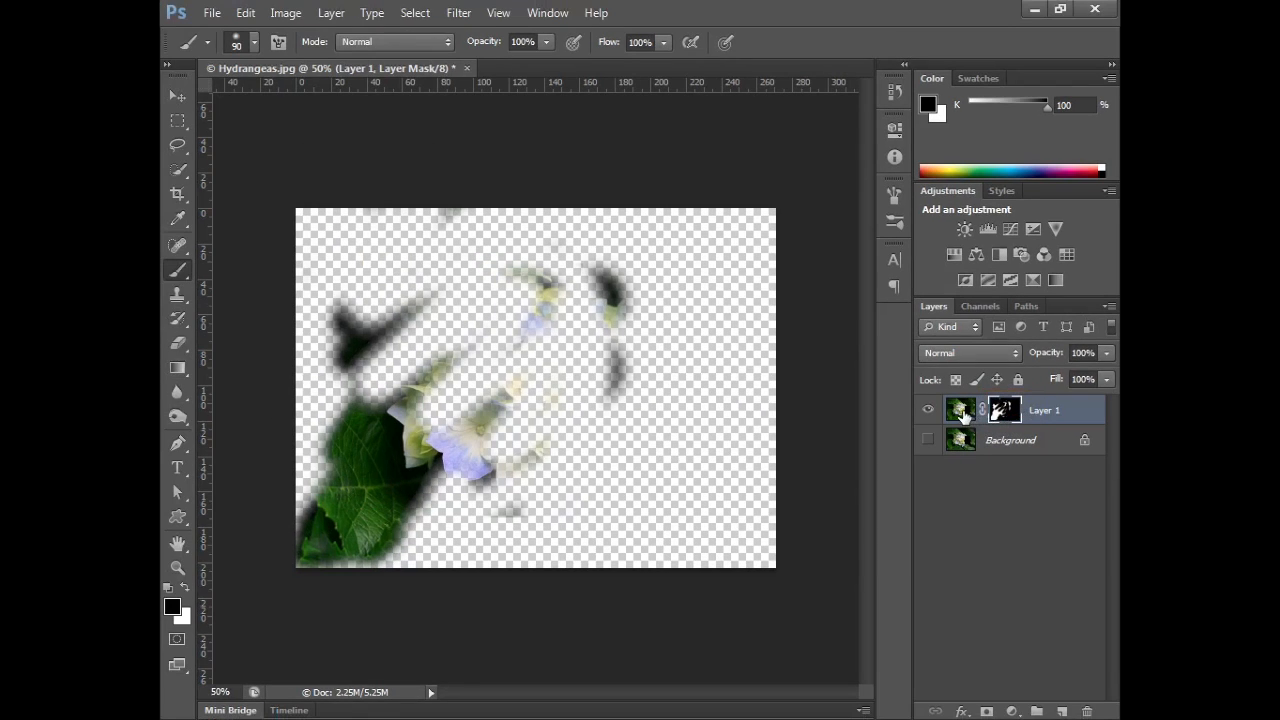
{"action": "left_click", "coordinate": [961, 413]}
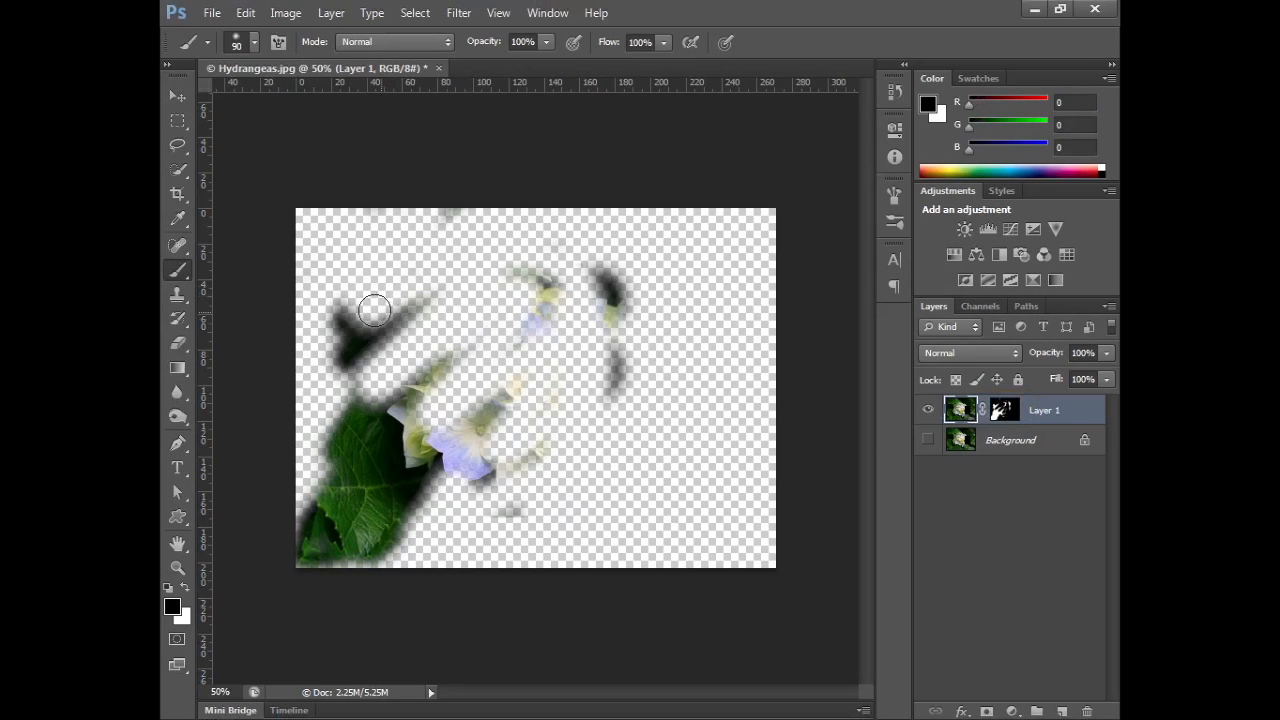
{"action": "mouse_move", "coordinate": [542, 332]}
{"action": "left_mouse_down"}
{"action": "mouse_move", "coordinate": [448, 483]}
{"action": "mouse_move", "coordinate": [479, 399]}
{"action": "mouse_move", "coordinate": [432, 419]}
{"action": "mouse_move", "coordinate": [360, 422]}
{"action": "mouse_move", "coordinate": [413, 380]}
{"action": "mouse_move", "coordinate": [432, 413]}
{"action": "mouse_move", "coordinate": [475, 427]}
{"action": "mouse_move", "coordinate": [517, 411]}
{"action": "mouse_move", "coordinate": [510, 466]}
{"action": "mouse_move", "coordinate": [552, 450]}
{"action": "mouse_move", "coordinate": [525, 501]}
{"action": "mouse_move", "coordinate": [572, 445]}
{"action": "mouse_move", "coordinate": [527, 364]}
{"action": "mouse_move", "coordinate": [541, 264]}
{"action": "mouse_move", "coordinate": [477, 321]}
{"action": "left_mouse_up"}
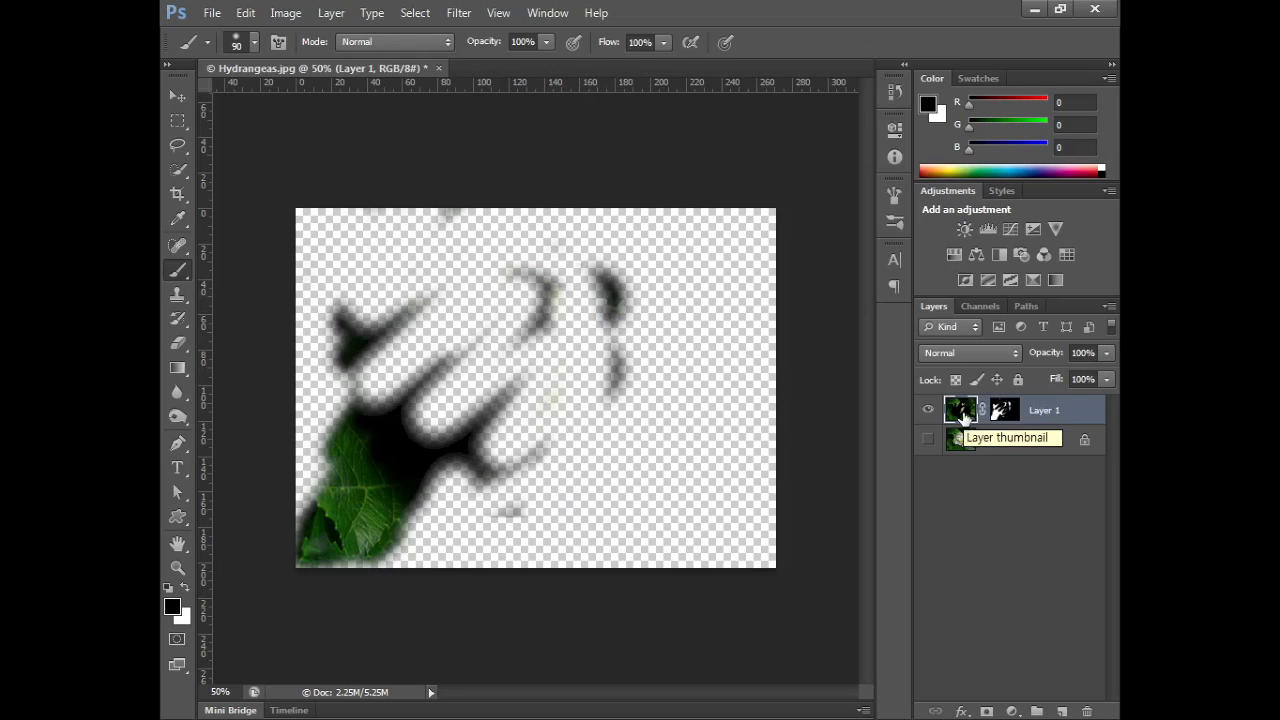
Step: Delete Layer 1 together with its mask and revert the document to its last saved version
{"action": "left_click_drag", "start_coordinate": [986, 414], "coordinate": [1085, 708]}
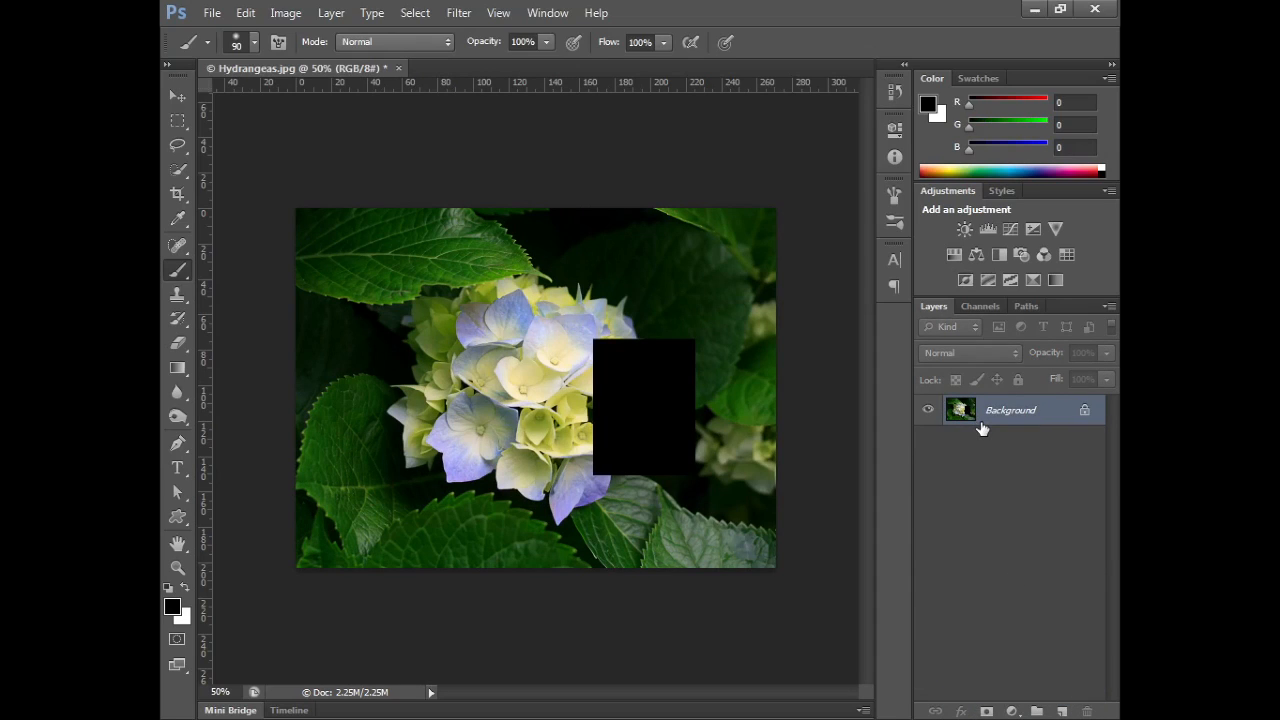
{"action": "key", "text": "F12"}
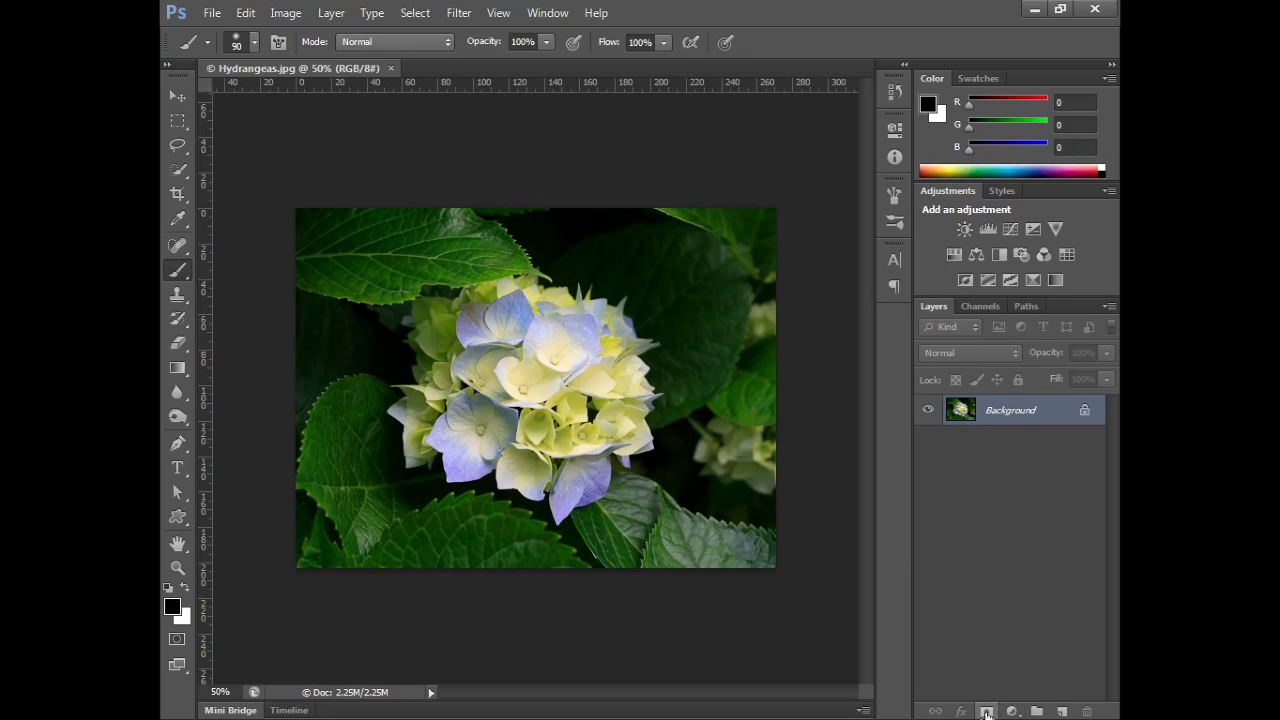
Step: Add six empty layers above the Background layer
{"action": "left_click", "coordinate": [1062, 712]}
{"action": "left_click", "coordinate": [1062, 712]}
{"action": "left_click", "coordinate": [1062, 712]}
{"action": "left_click", "coordinate": [1062, 712]}
{"action": "left_click", "coordinate": [1062, 712]}
{"action": "left_click", "coordinate": [1062, 712]}
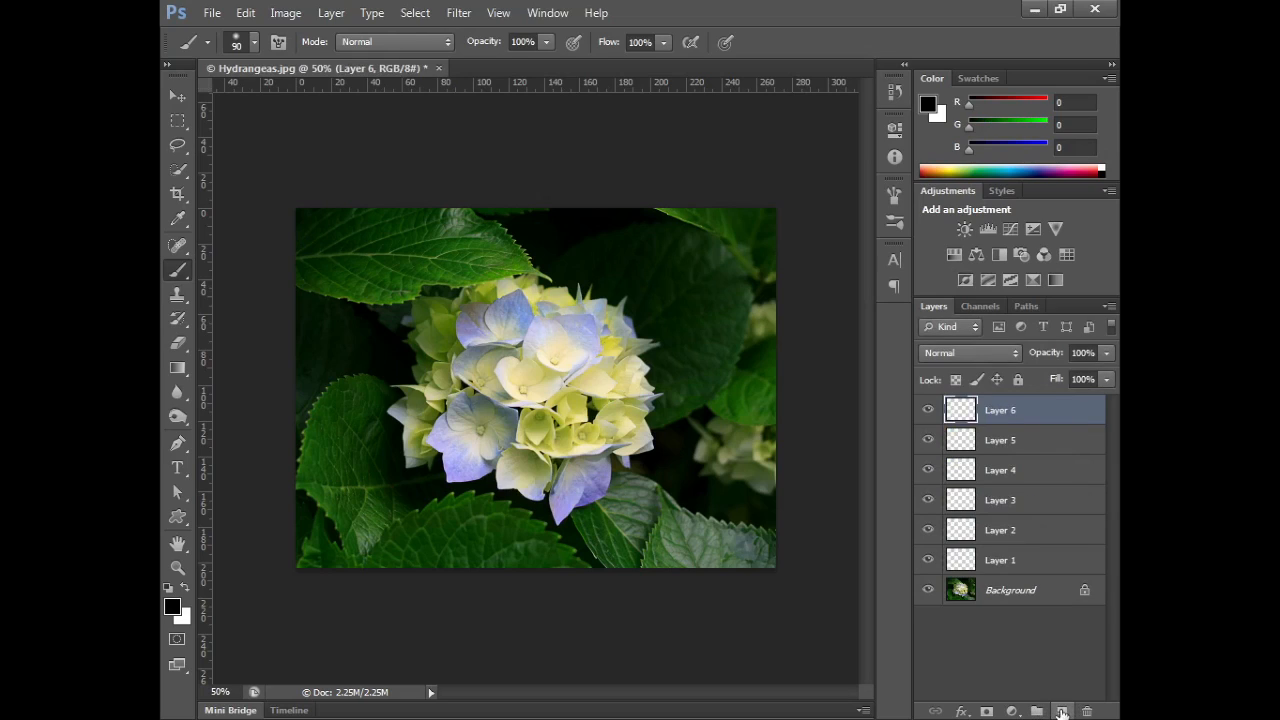
Step: Select Layers 1 to 6 and collect them in a new Pass Through group named Group 1
{"action": "left_click", "coordinate": [1040, 566], "text": "shift"}
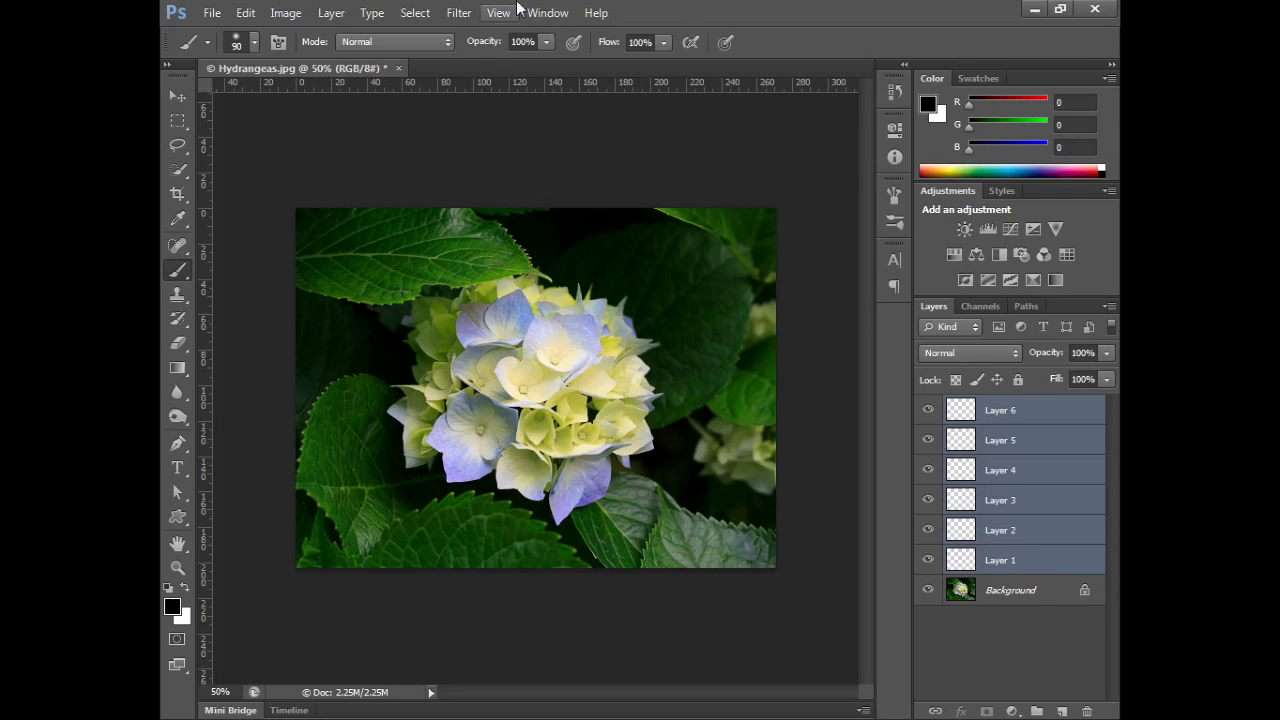
{"action": "left_click", "coordinate": [331, 13]}
{"action": "mouse_move", "coordinate": [341, 38]}
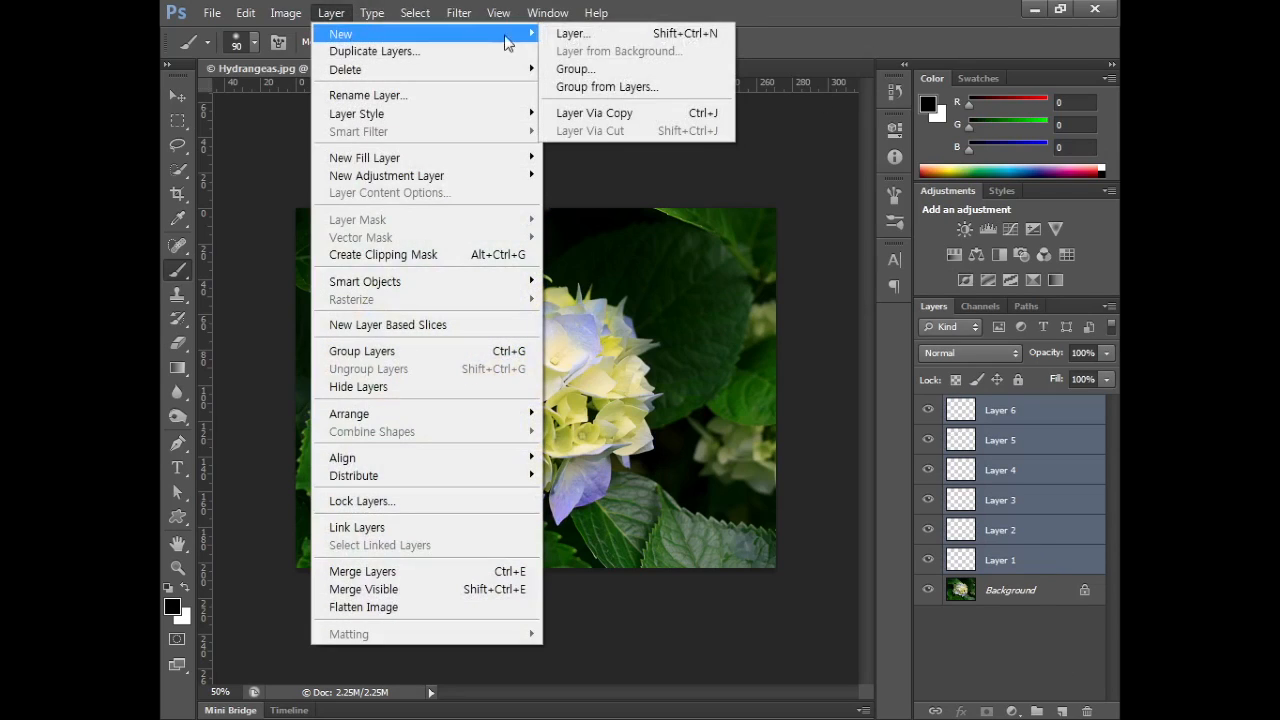
{"action": "left_click", "coordinate": [626, 89]}
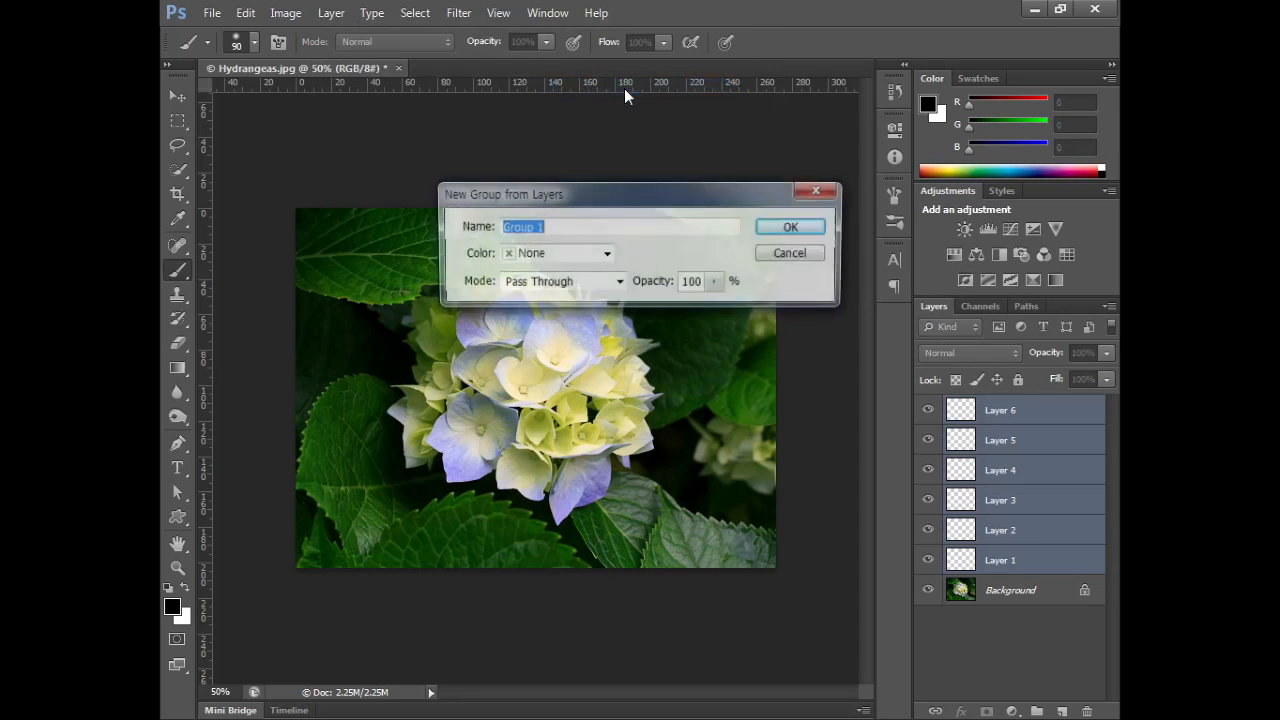
{"action": "left_click", "coordinate": [791, 229]}
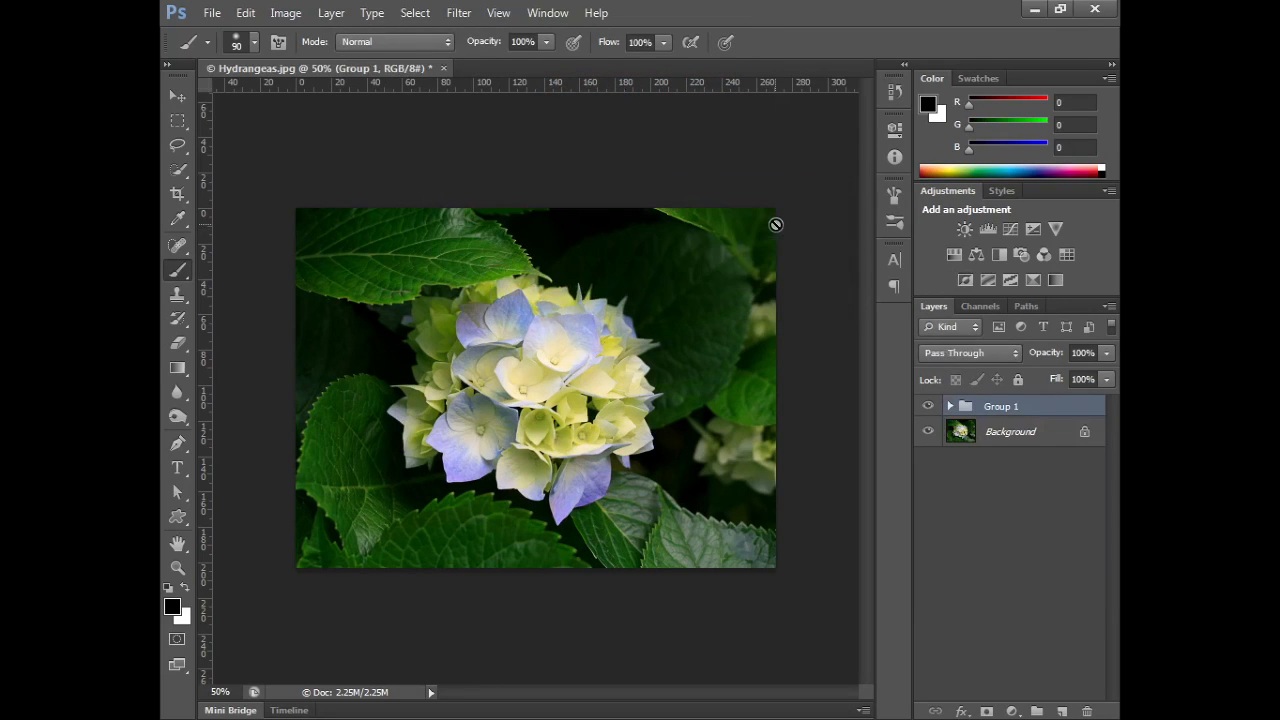
Step: Delete Group 1 with its contents, and make and discard a duplicate of the Background layer
{"action": "left_click_drag", "start_coordinate": [1078, 406], "coordinate": [1087, 711]}
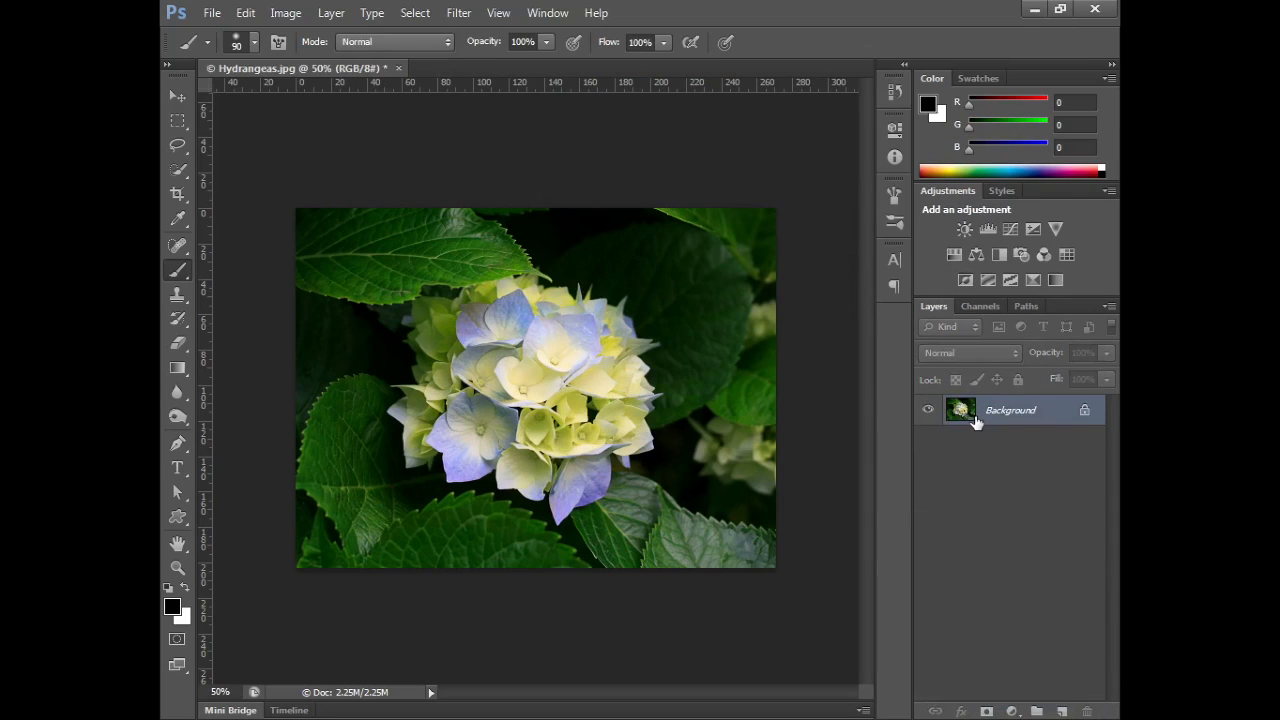
{"action": "key", "text": "ctrl+j"}
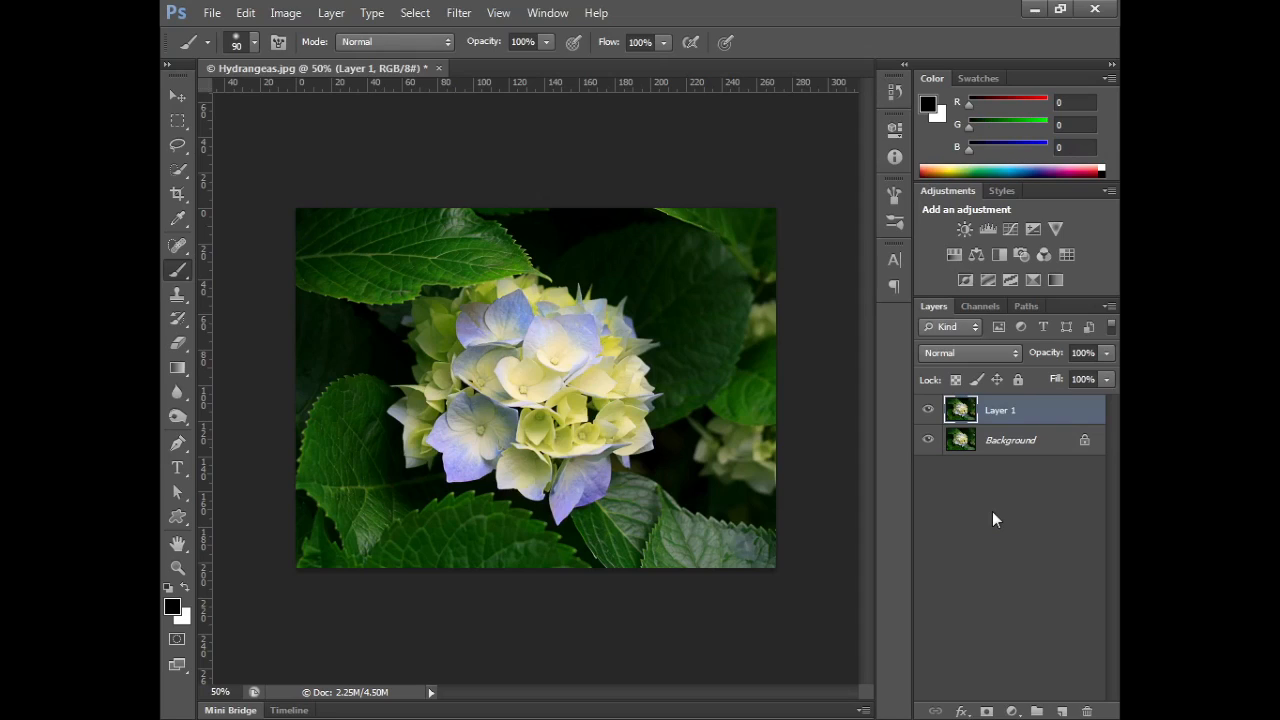
{"action": "left_click_drag", "start_coordinate": [1032, 420], "coordinate": [1087, 711]}
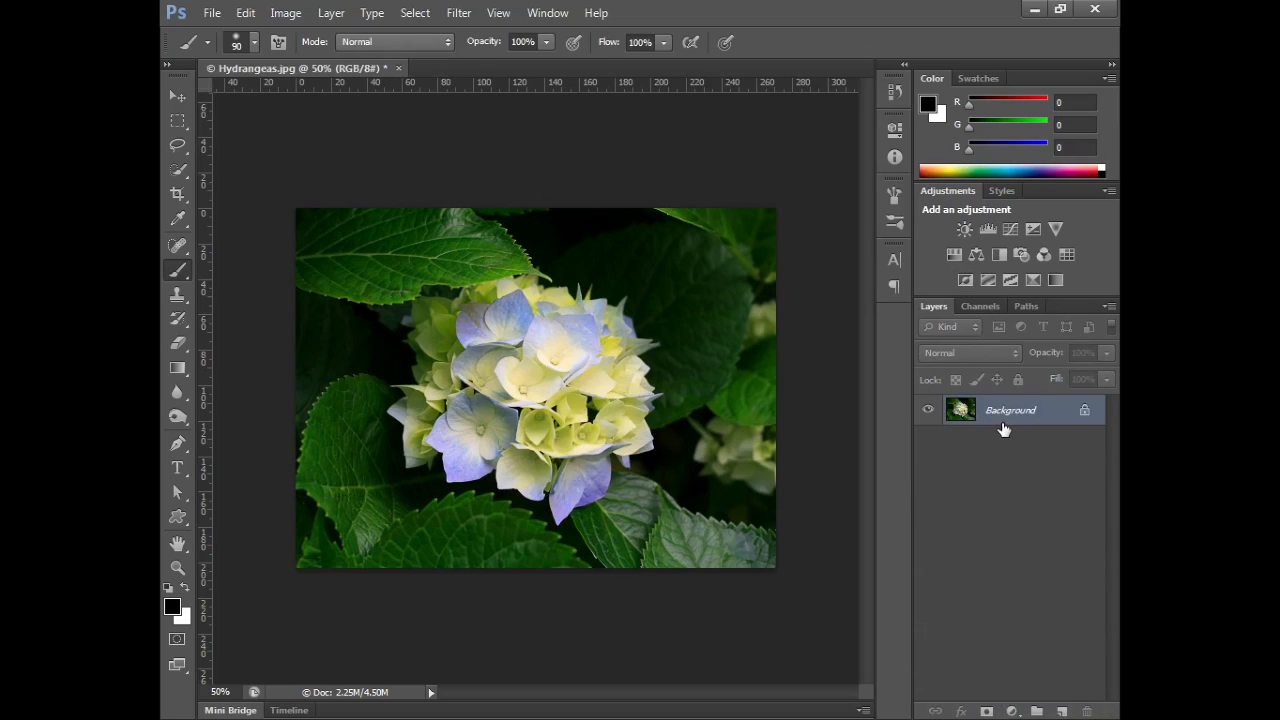
Step: Add three empty layers and paint a black diagonal stroke on Layer 3 with the Background layer hidden
{"action": "left_click", "coordinate": [1062, 711]}
{"action": "left_click", "coordinate": [1062, 711]}
{"action": "left_click", "coordinate": [1062, 711]}
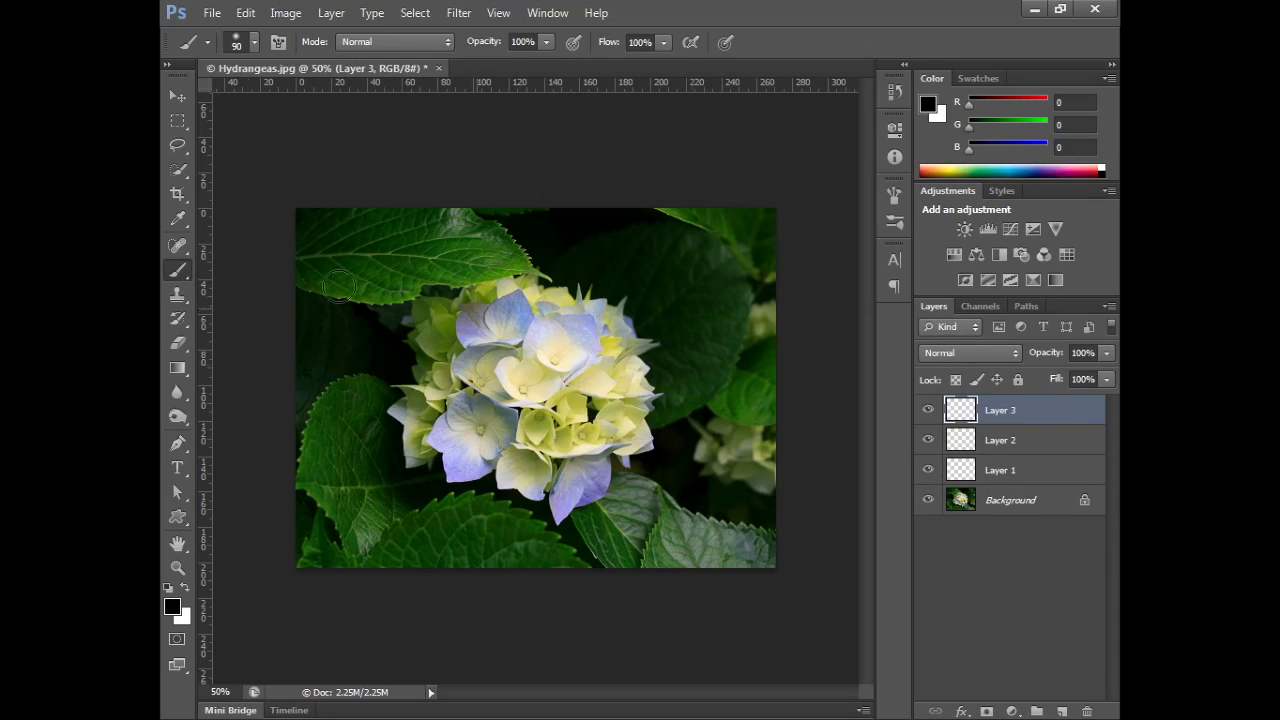
{"action": "mouse_move", "coordinate": [414, 334]}
{"action": "left_mouse_down"}
{"action": "mouse_move", "coordinate": [397, 323]}
{"action": "mouse_move", "coordinate": [498, 265]}
{"action": "left_mouse_up"}
{"action": "left_click", "coordinate": [928, 500]}
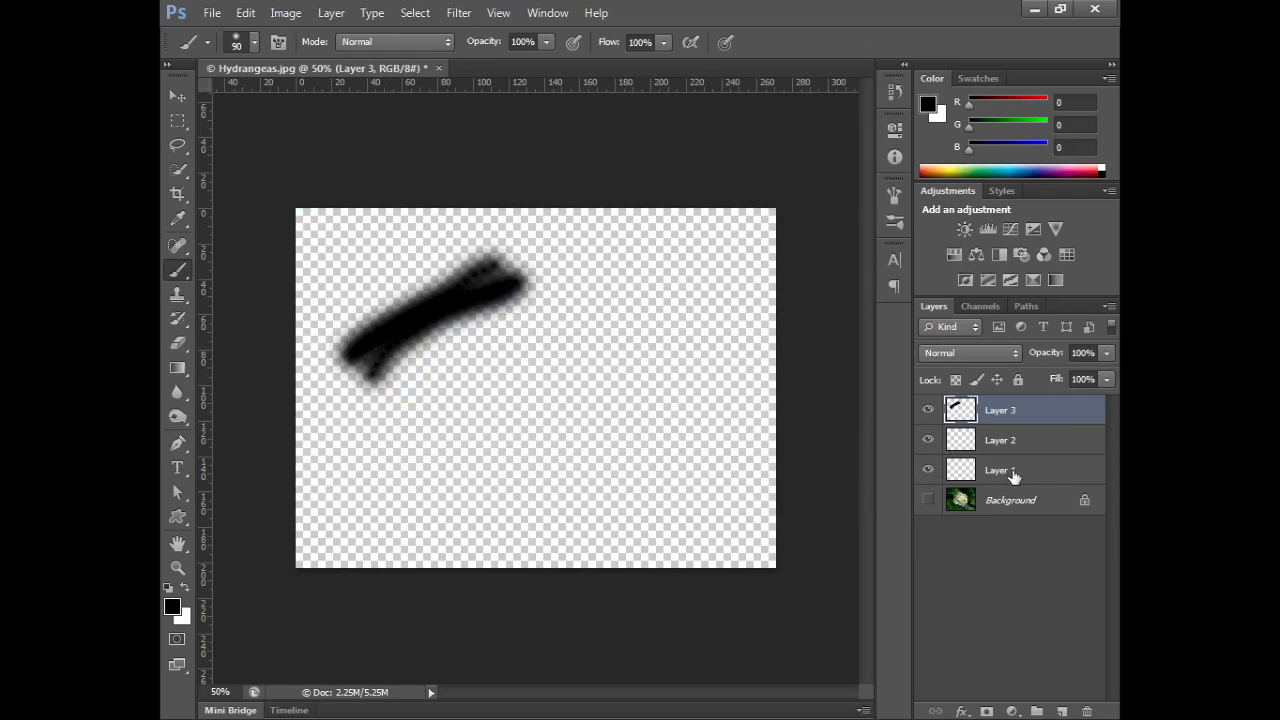
Step: Paint a red (RGB 241, 34, 34) diagonal stroke on Layer 2, below and beside the black one
{"action": "left_click", "coordinate": [1004, 445]}
{"action": "left_click", "coordinate": [172, 607]}
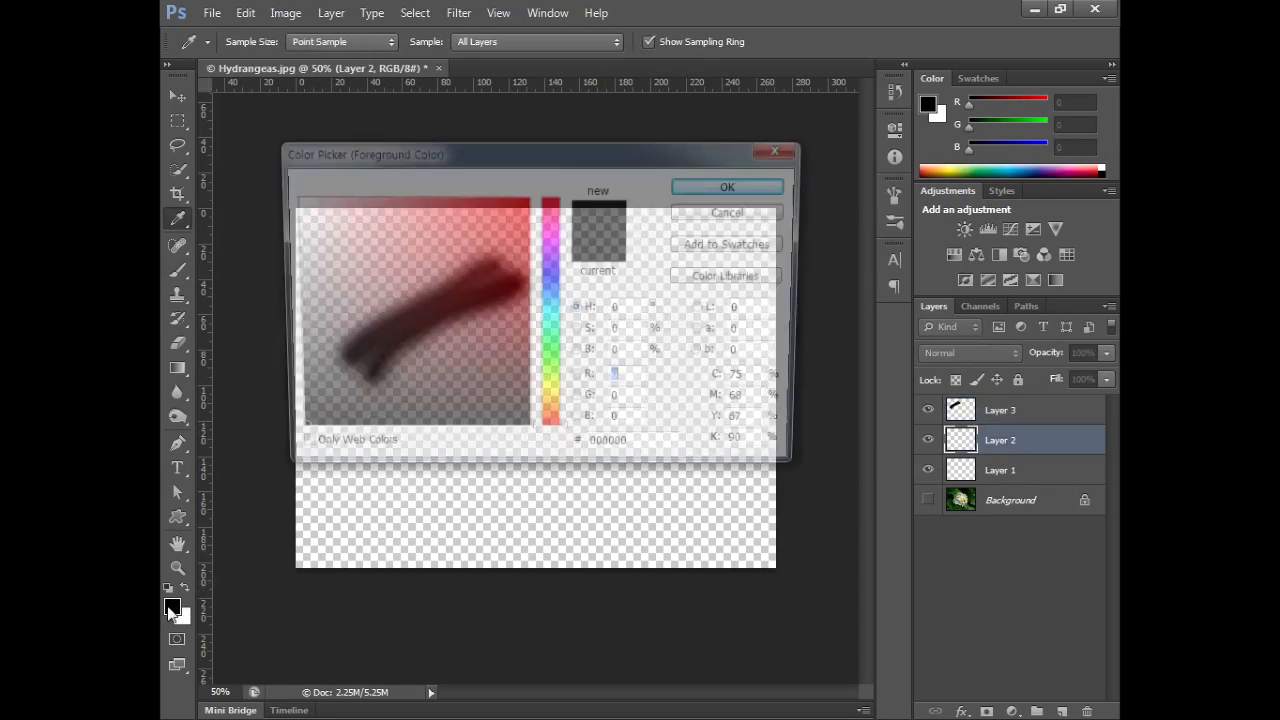
{"action": "left_click", "coordinate": [494, 209]}
{"action": "left_click", "coordinate": [722, 188]}
{"action": "key", "text": "b"}
{"action": "mouse_move", "coordinate": [452, 410]}
{"action": "left_mouse_down"}
{"action": "mouse_move", "coordinate": [581, 315]}
{"action": "mouse_move", "coordinate": [493, 395]}
{"action": "mouse_move", "coordinate": [603, 321]}
{"action": "left_mouse_up"}
Step: Paint a green (4ef122) diagonal stroke on Layer 1, below and beside the red one
{"action": "left_click", "coordinate": [964, 472]}
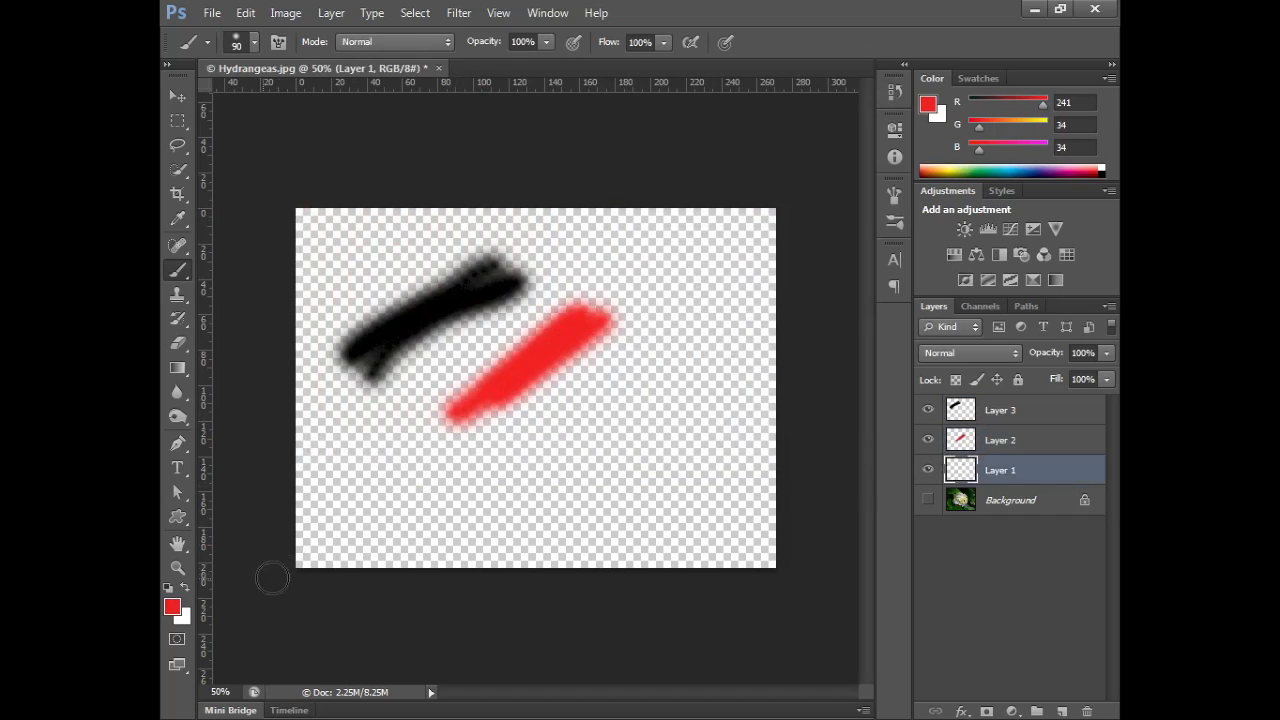
{"action": "left_click", "coordinate": [172, 607]}
{"action": "left_click", "coordinate": [551, 364]}
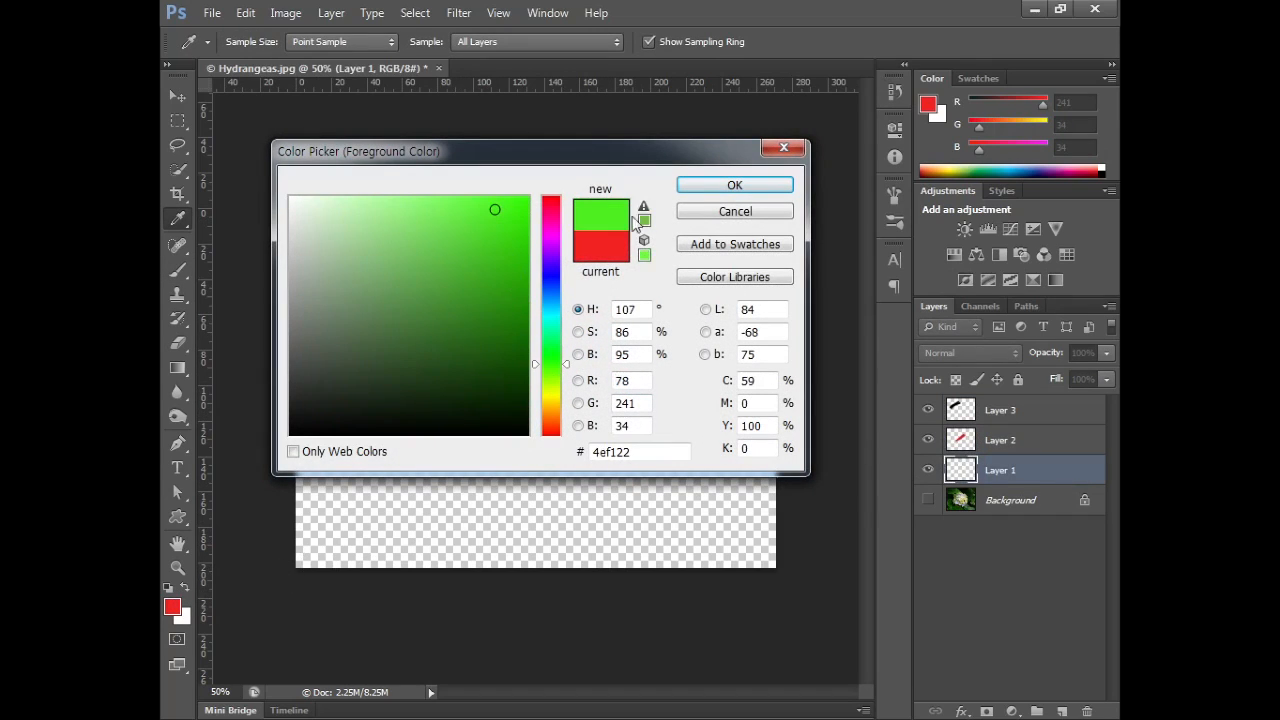
{"action": "left_click", "coordinate": [708, 186]}
{"action": "mouse_move", "coordinate": [569, 451]}
{"action": "left_mouse_down"}
{"action": "mouse_move", "coordinate": [700, 393]}
{"action": "mouse_move", "coordinate": [575, 481]}
{"action": "left_mouse_up"}
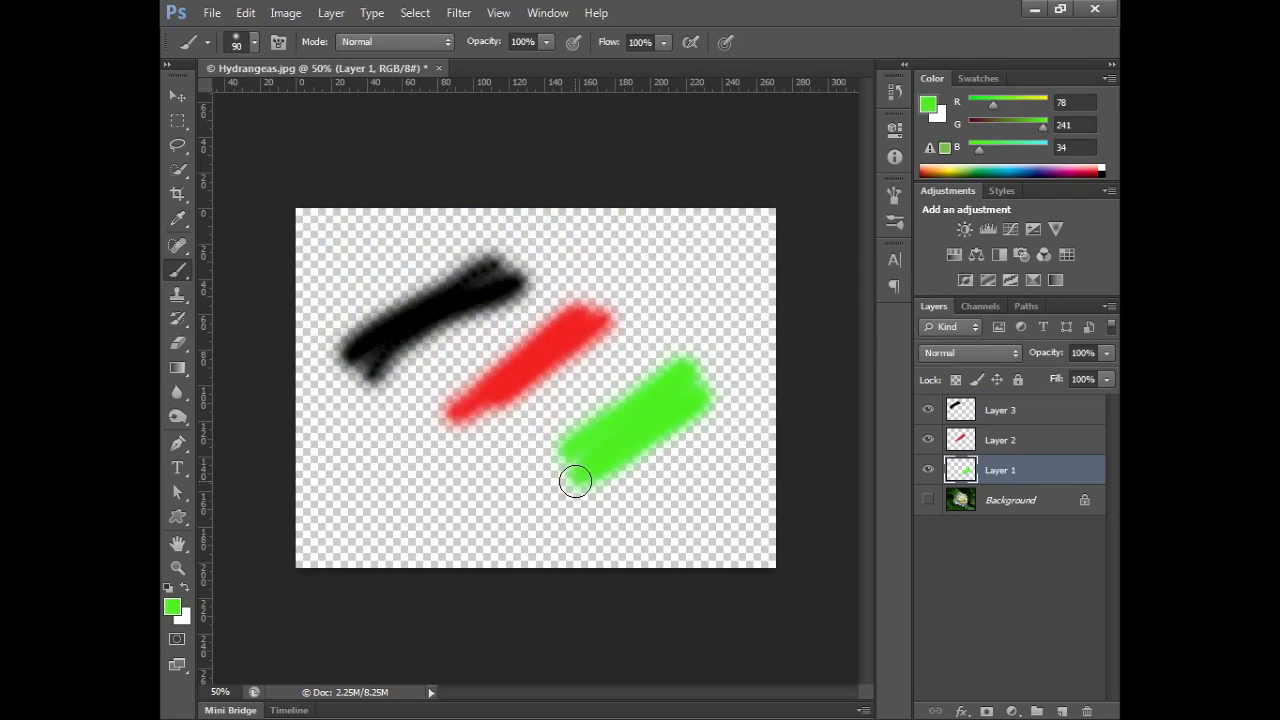
Step: Select Layers 1, 2 and 3 and link them together
{"action": "left_click", "coordinate": [177, 96]}
{"action": "left_click", "coordinate": [1033, 558]}
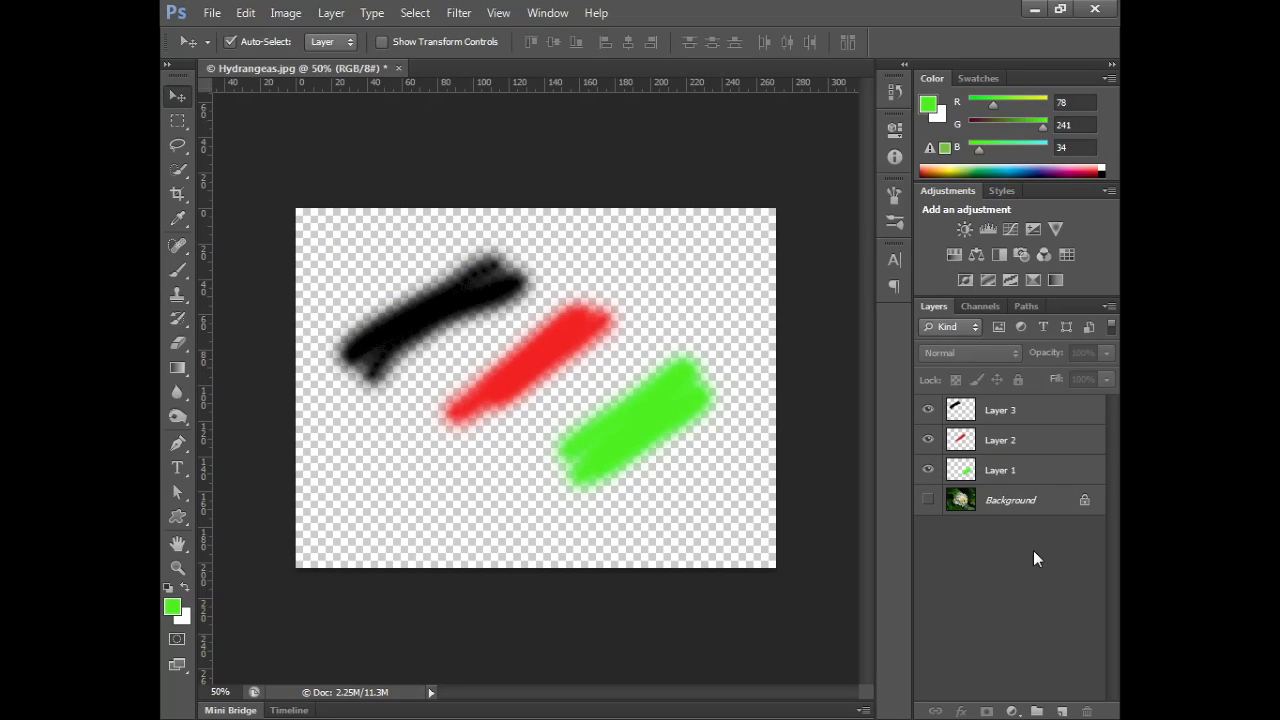
{"action": "left_click", "coordinate": [1040, 416]}
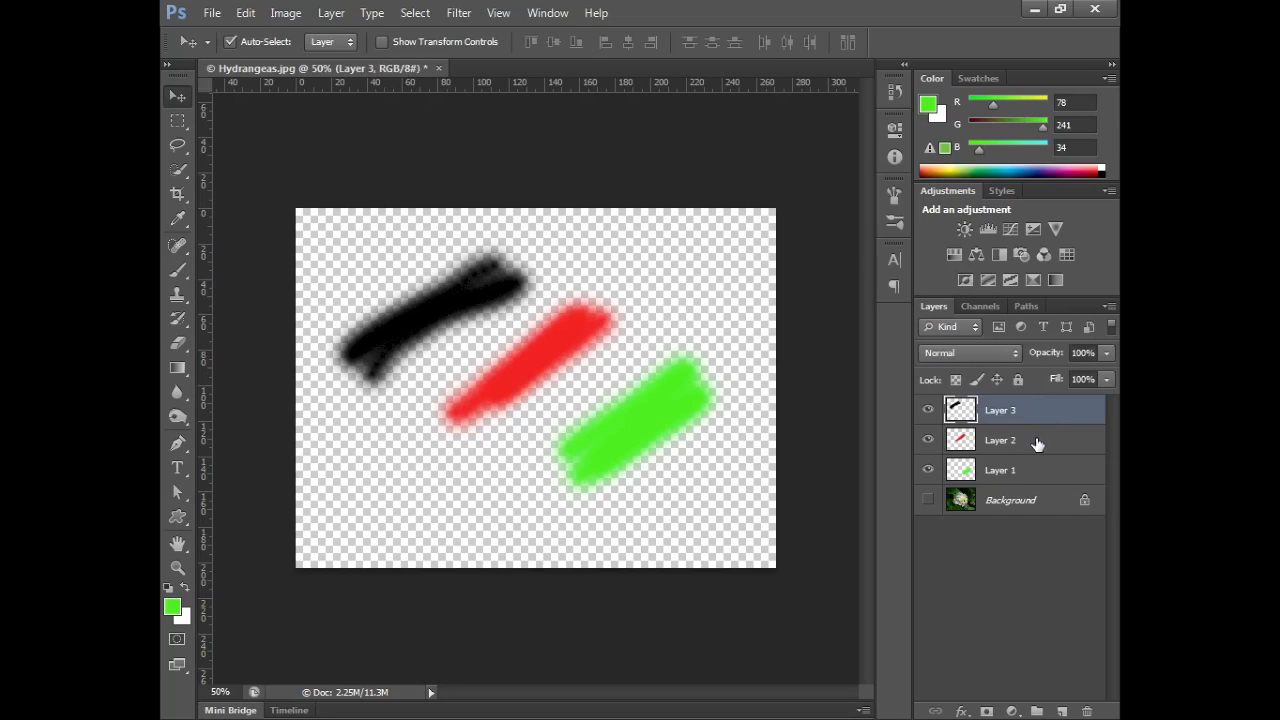
{"action": "left_click", "coordinate": [1036, 445], "text": "shift"}
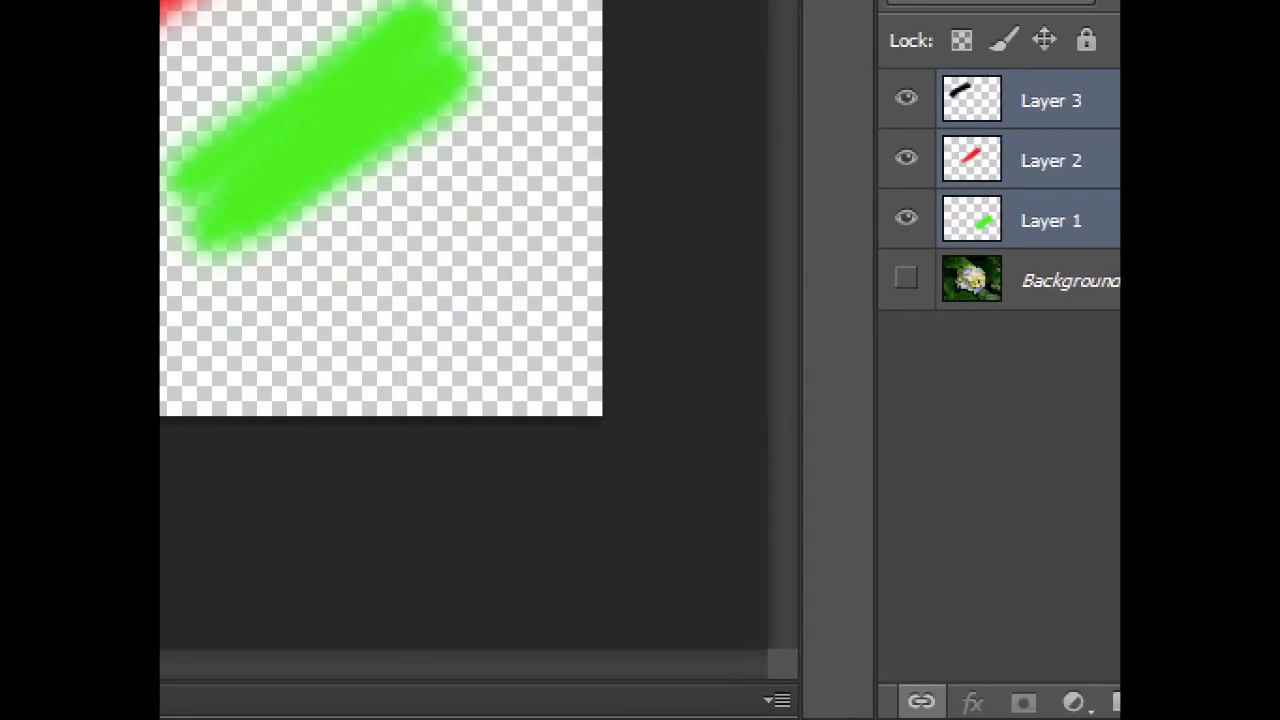
{"action": "left_click", "coordinate": [936, 710]}
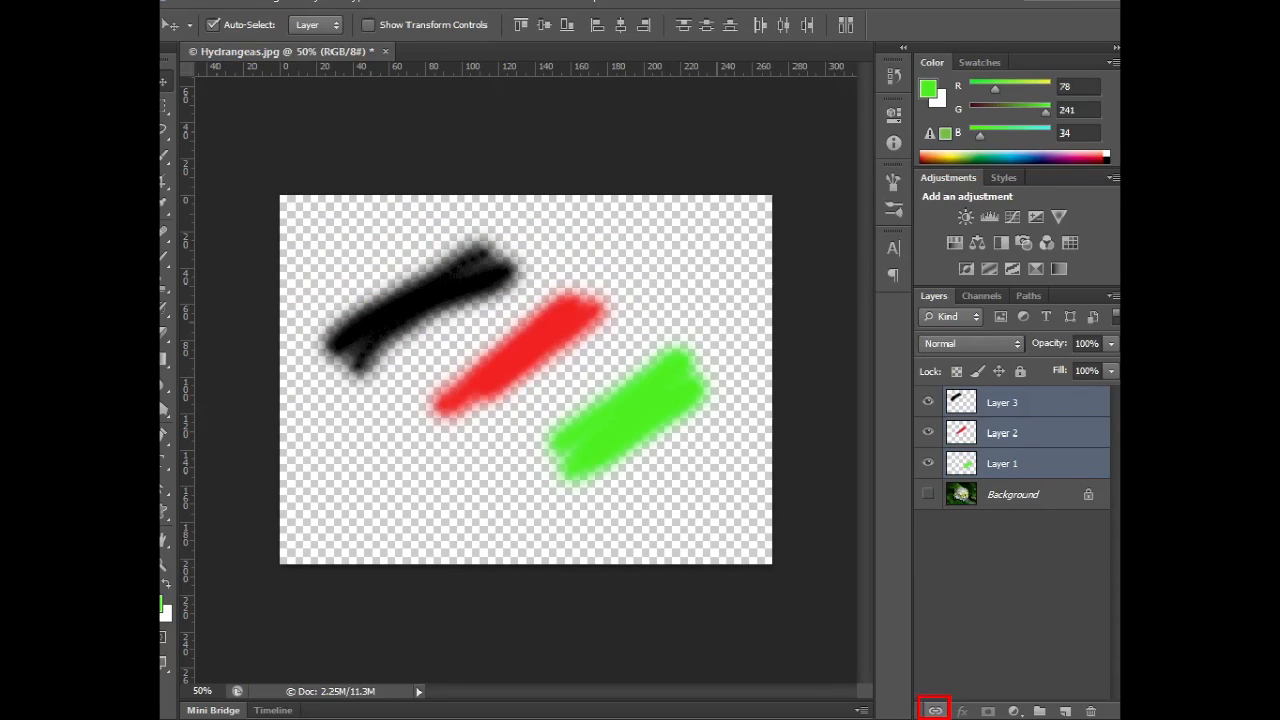
{"action": "left_click", "coordinate": [921, 702]}
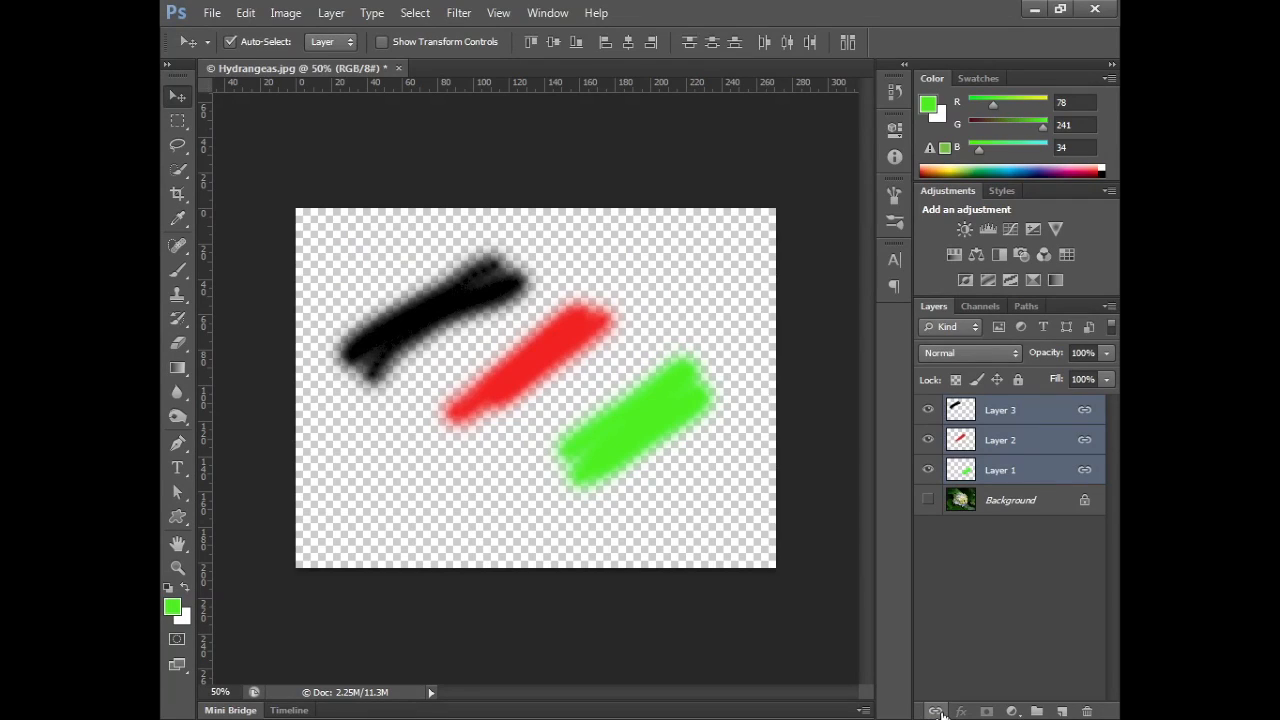
Step: Move the linked strokes slightly with the Move tool, selecting Layer 3, Layer 2 and Layer 1 in turn
{"action": "left_click", "coordinate": [421, 245]}
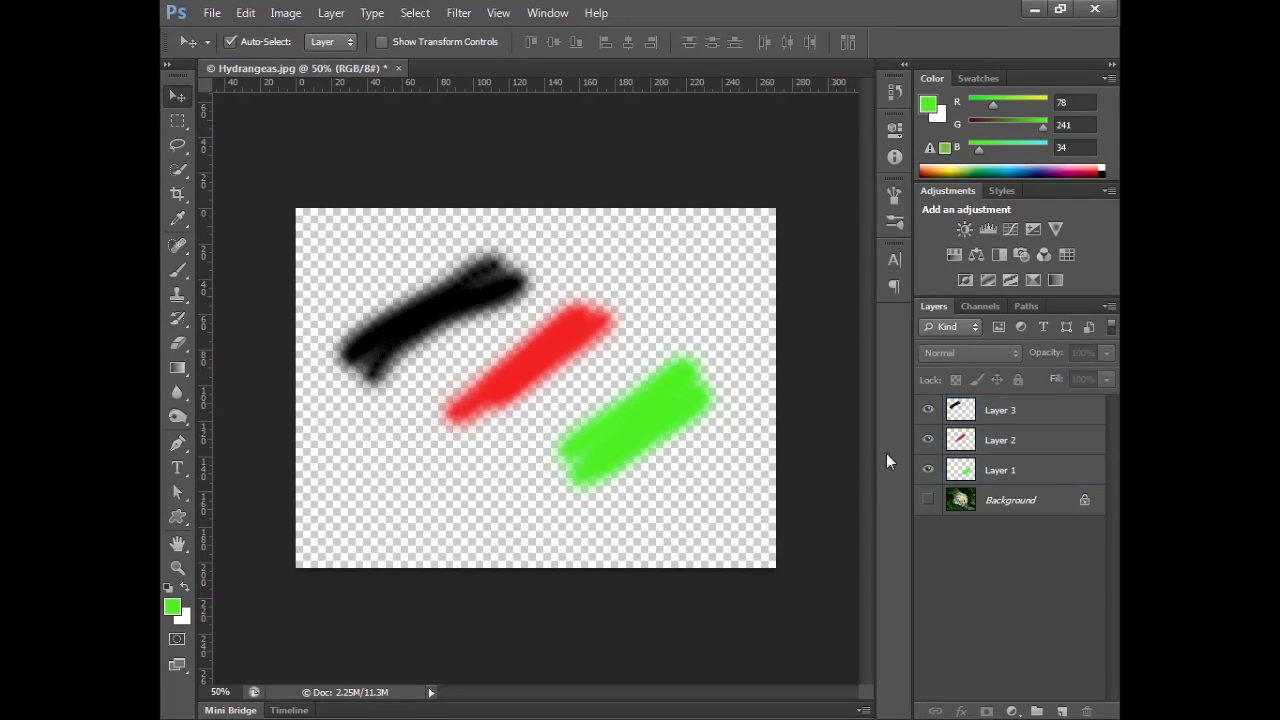
{"action": "left_click", "coordinate": [951, 406]}
{"action": "mouse_move", "coordinate": [454, 300]}
{"action": "left_mouse_down"}
{"action": "mouse_move", "coordinate": [470, 270]}
{"action": "mouse_move", "coordinate": [440, 304]}
{"action": "mouse_move", "coordinate": [449, 326]}
{"action": "left_mouse_up"}
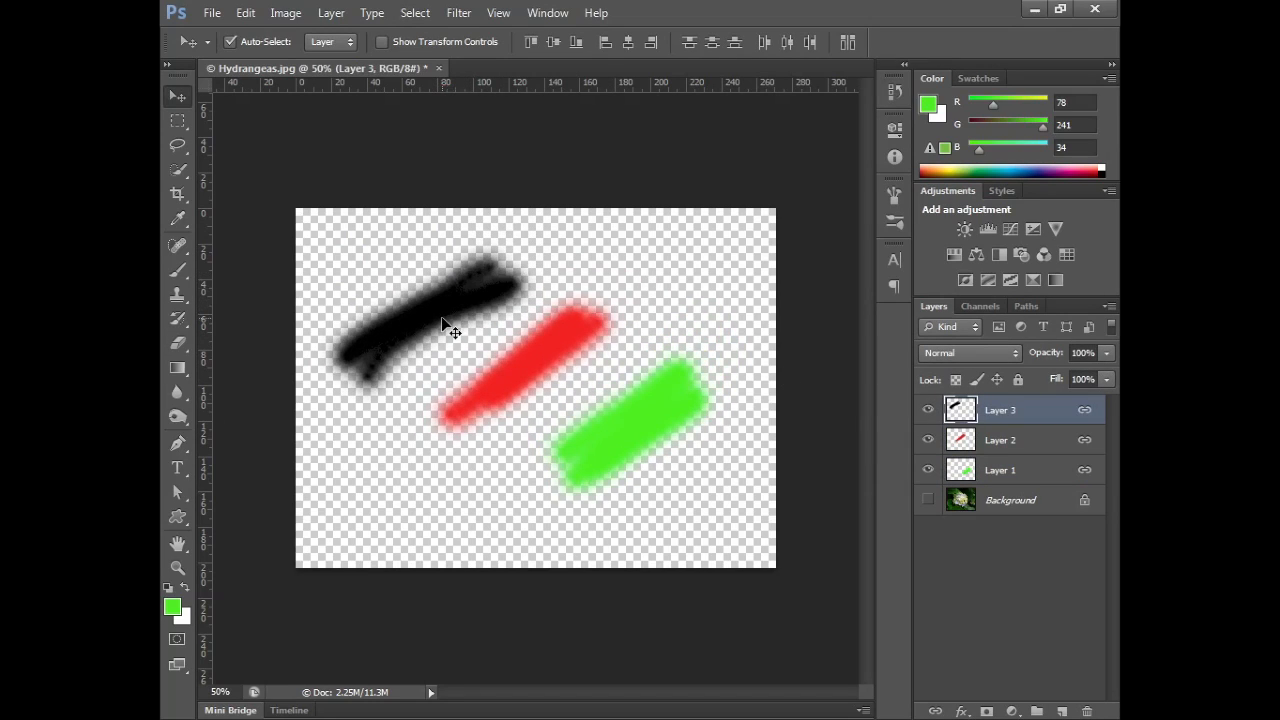
{"action": "left_click", "coordinate": [948, 440]}
{"action": "left_click_drag", "start_coordinate": [573, 328], "coordinate": [594, 342]}
{"action": "left_click", "coordinate": [950, 470]}
{"action": "mouse_move", "coordinate": [692, 425]}
{"action": "left_mouse_down"}
{"action": "mouse_move", "coordinate": [671, 457]}
{"action": "mouse_move", "coordinate": [672, 440]}
{"action": "left_mouse_up"}
Step: Scale the three linked strokes down to about 56% around their centre with Free Transform
{"action": "key", "text": "ctrl+t"}
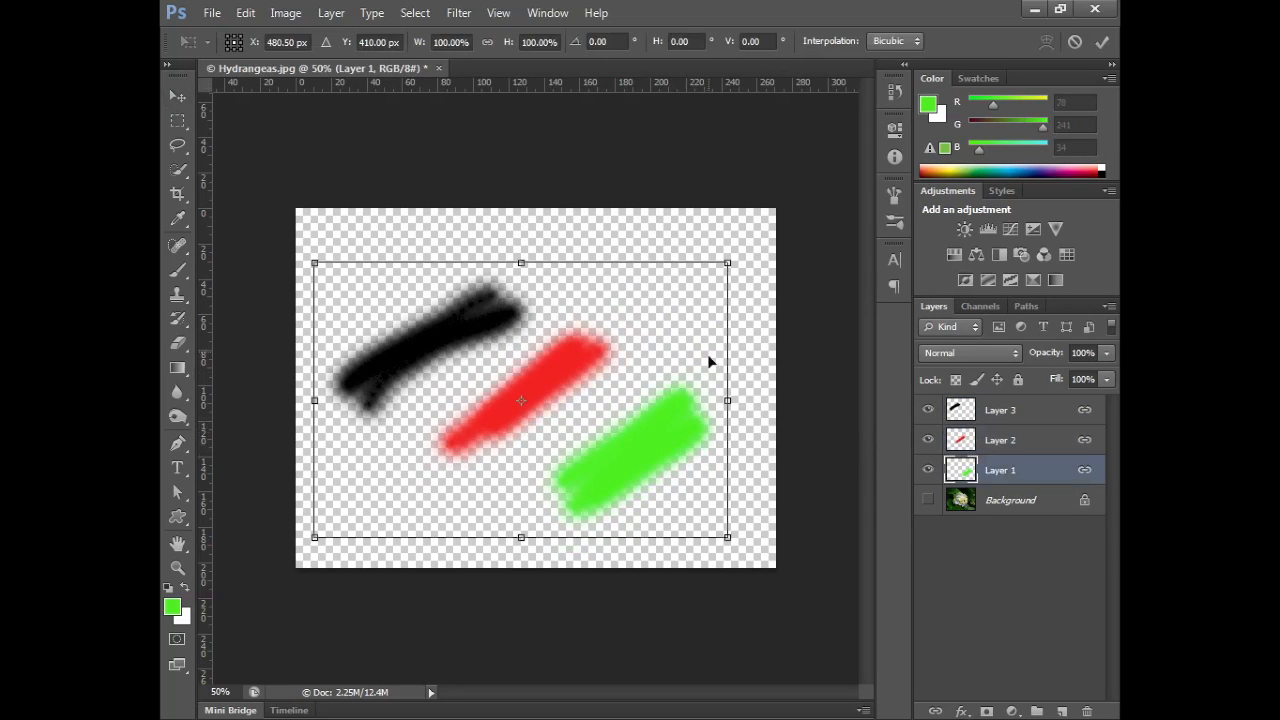
{"action": "mouse_move", "coordinate": [730, 262]}
{"action": "left_mouse_down"}
{"action": "mouse_move", "coordinate": [693, 302]}
{"action": "mouse_move", "coordinate": [637, 323]}
{"action": "left_mouse_up"}
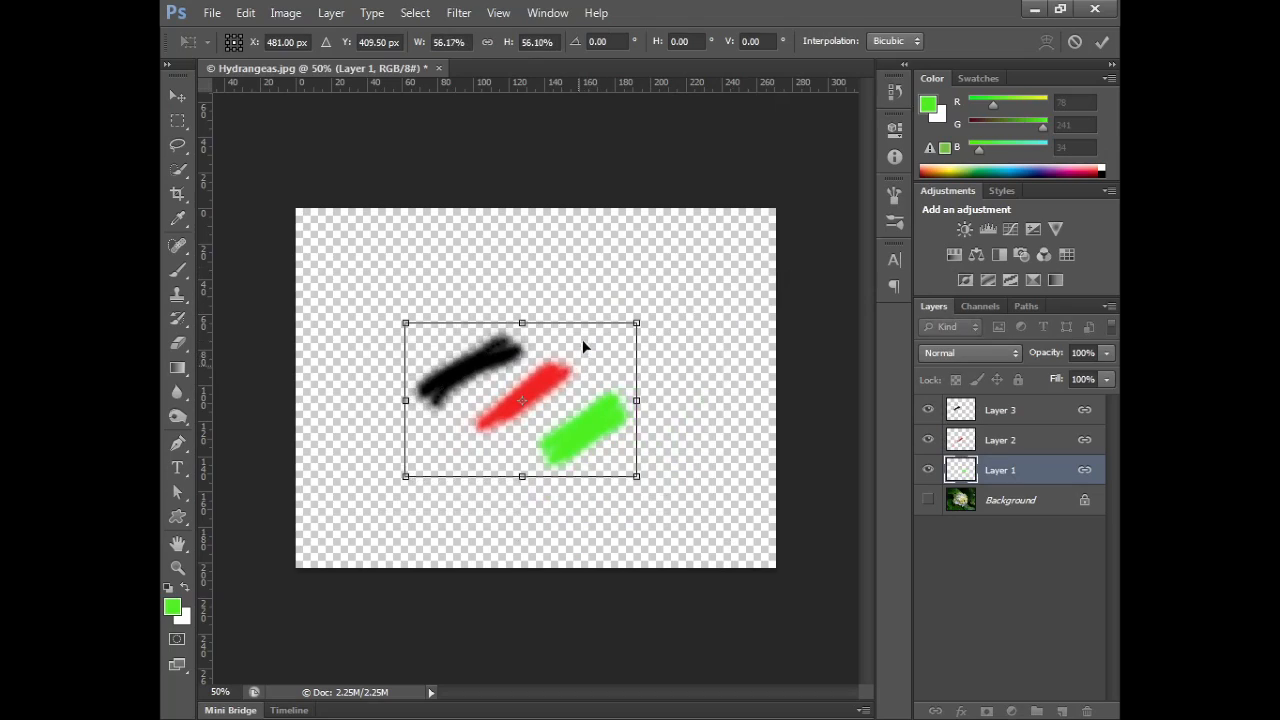
{"action": "key", "text": "Return"}
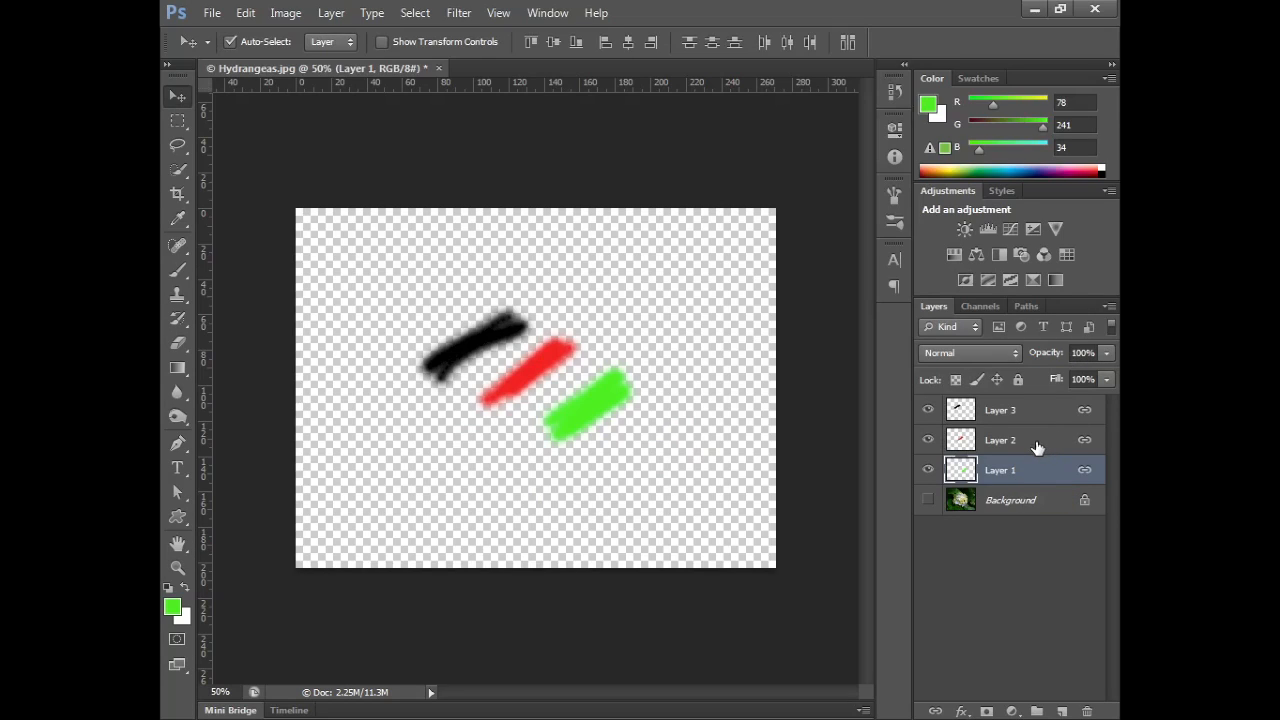
Step: Unlink Layer 2 and shift the still linked black and green strokes slightly by moving Layer 1
{"action": "left_click", "coordinate": [1032, 449]}
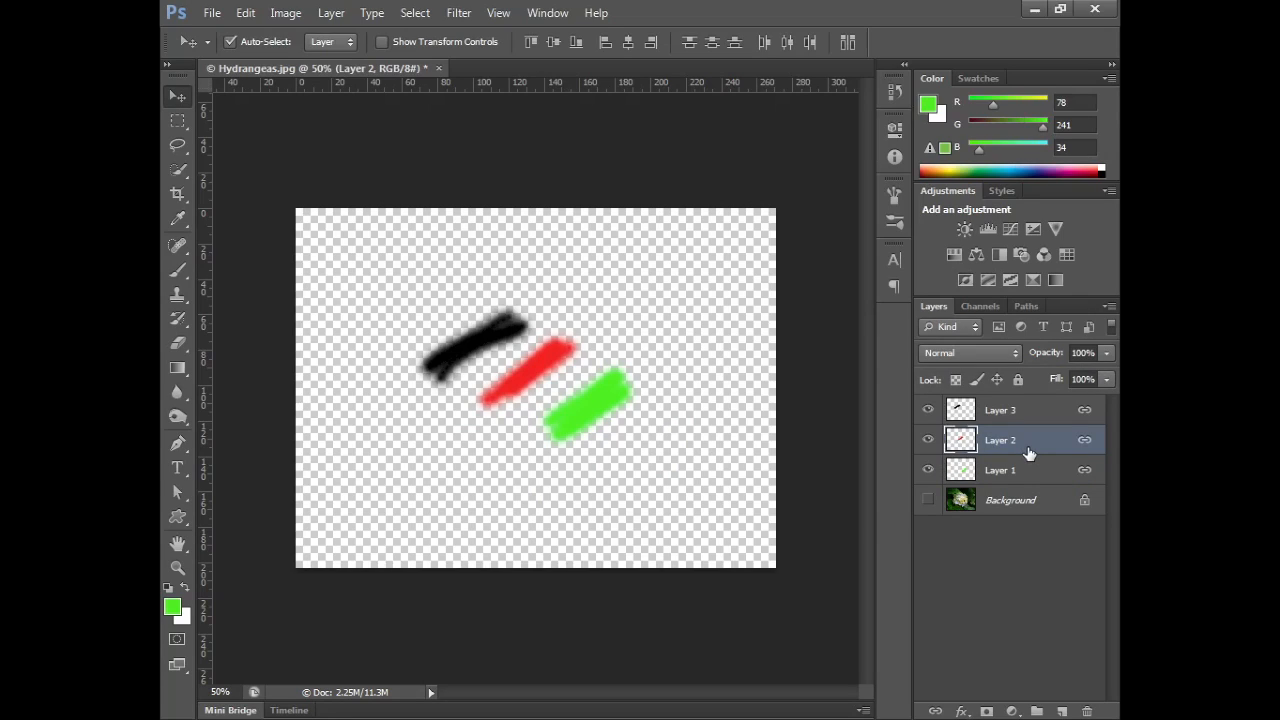
{"action": "left_click", "coordinate": [935, 711]}
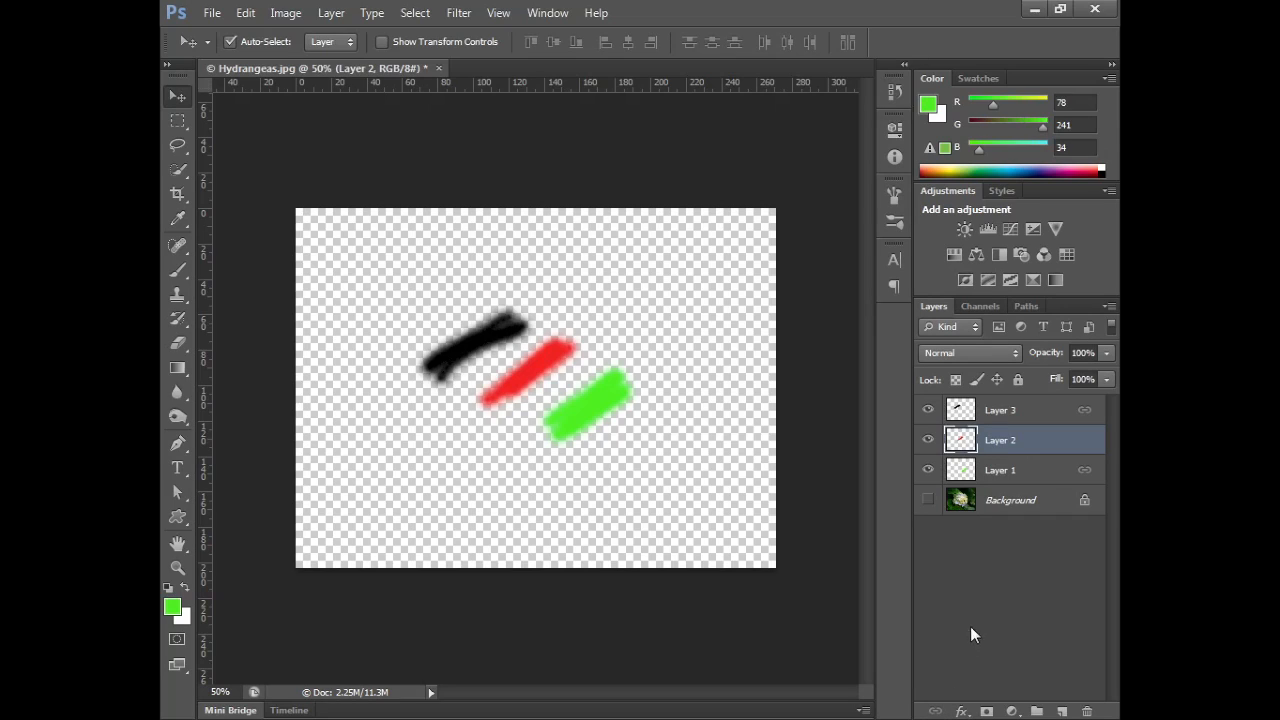
{"action": "left_click", "coordinate": [990, 471]}
{"action": "mouse_move", "coordinate": [597, 398]}
{"action": "left_mouse_down"}
{"action": "mouse_move", "coordinate": [578, 386]}
{"action": "mouse_move", "coordinate": [598, 420]}
{"action": "mouse_move", "coordinate": [586, 396]}
{"action": "left_mouse_up"}
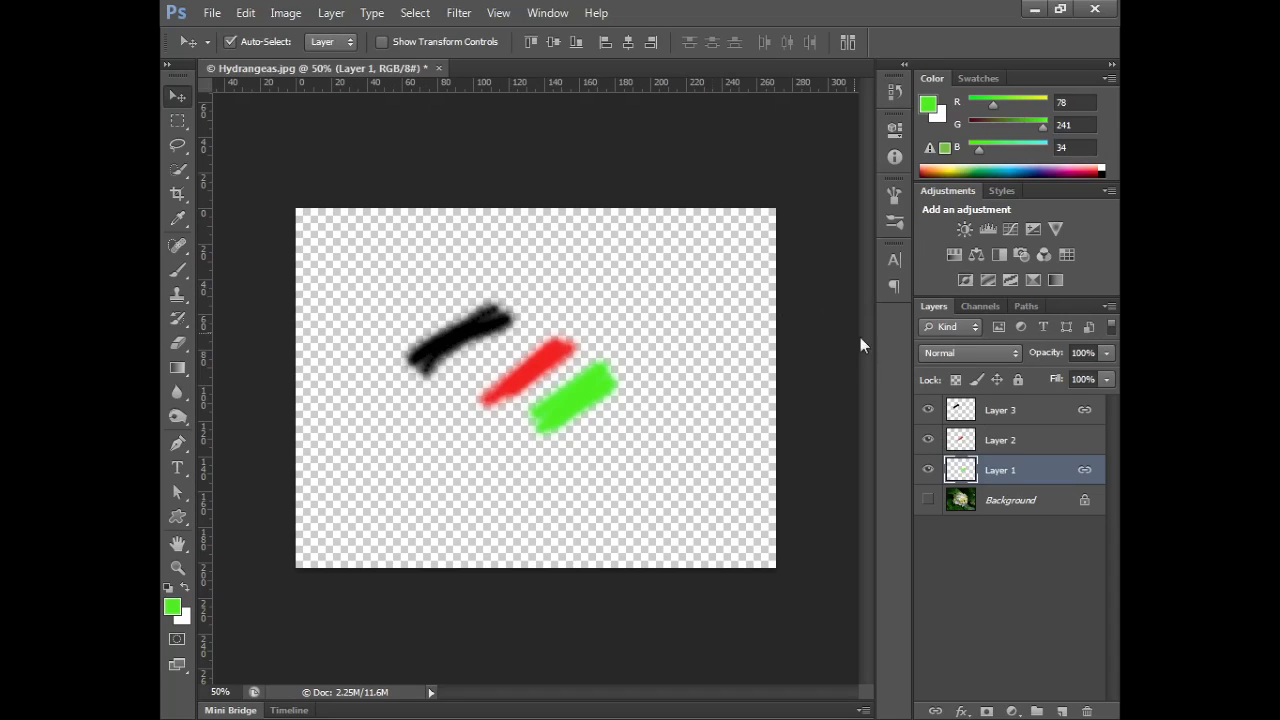
Step: Delete Layers 1, 2 and 3, leaving only the Background layer
{"action": "left_click", "coordinate": [1040, 450]}
{"action": "left_click", "coordinate": [1068, 414]}
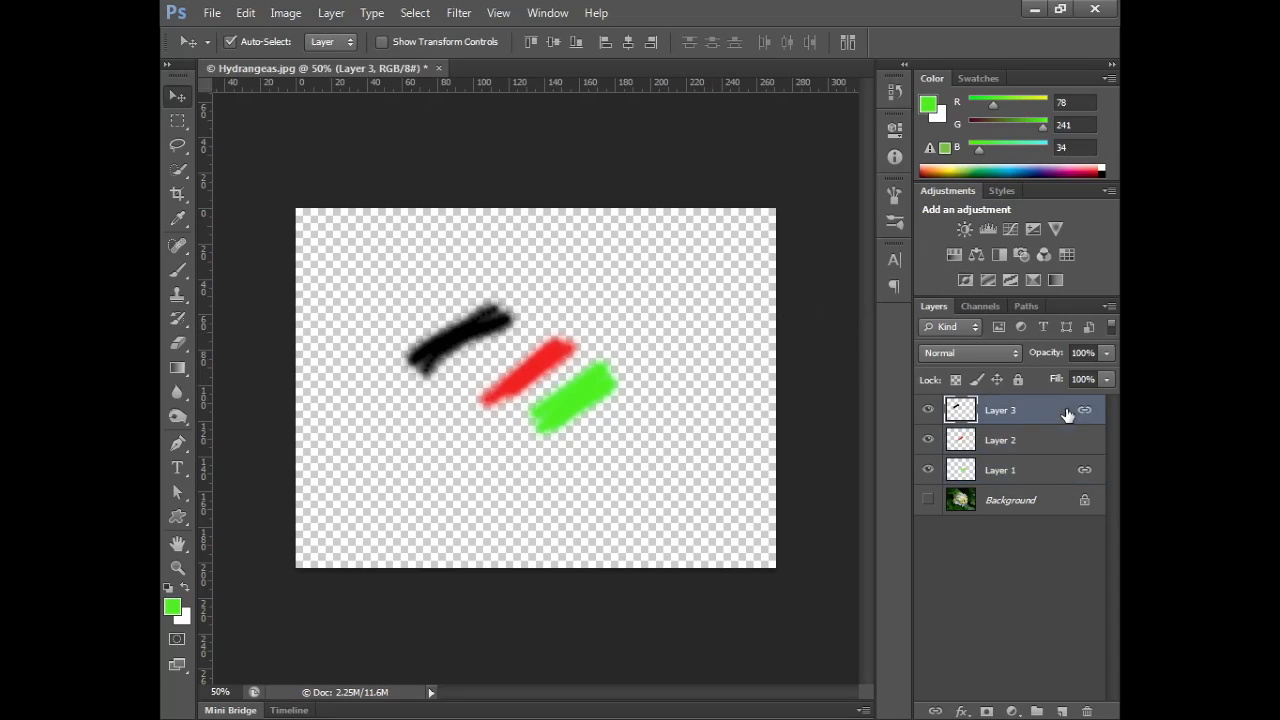
{"action": "left_click", "coordinate": [1070, 472], "text": "shift"}
{"action": "left_click", "coordinate": [1088, 710]}
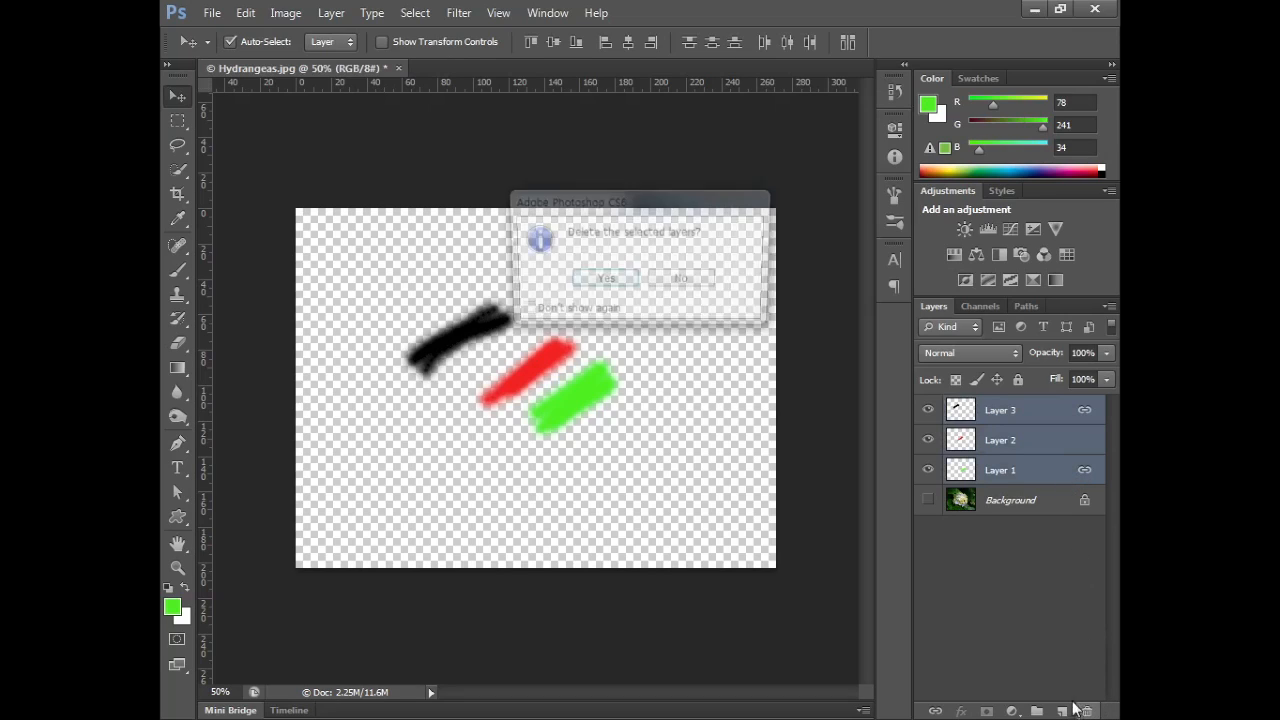
{"action": "left_click", "coordinate": [622, 284]}
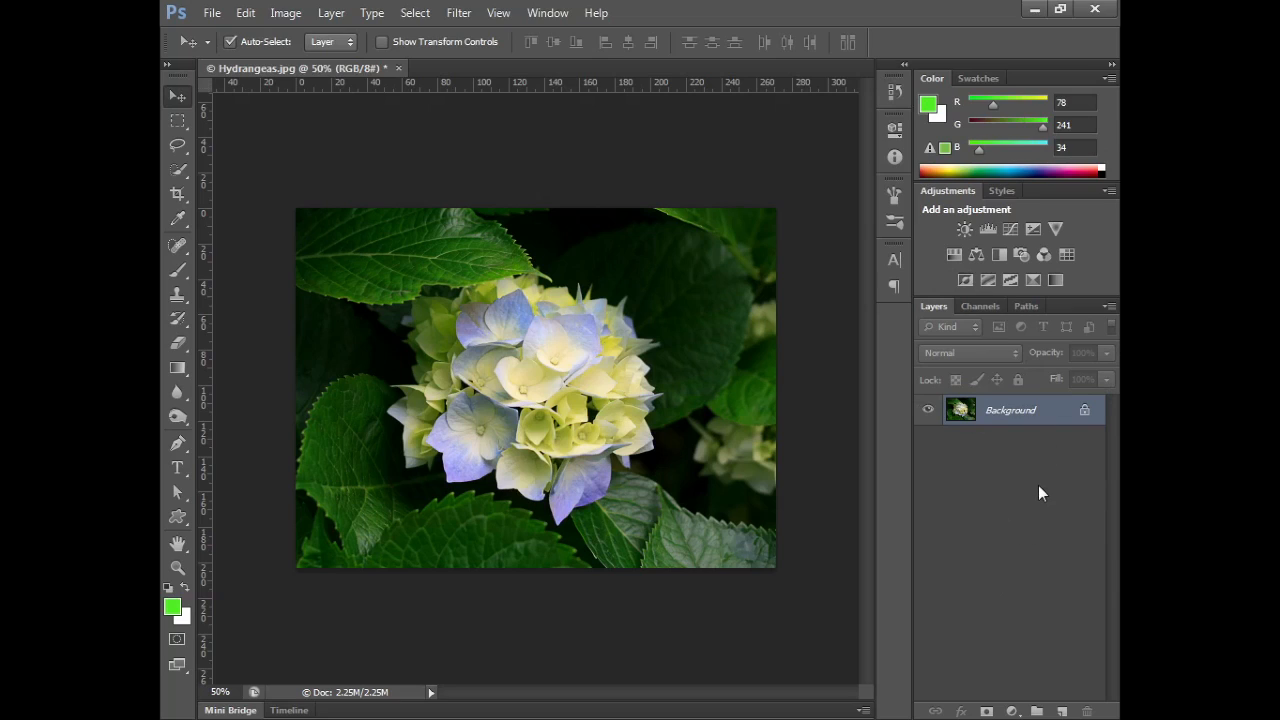
{"action": "left_click", "coordinate": [331, 12]}
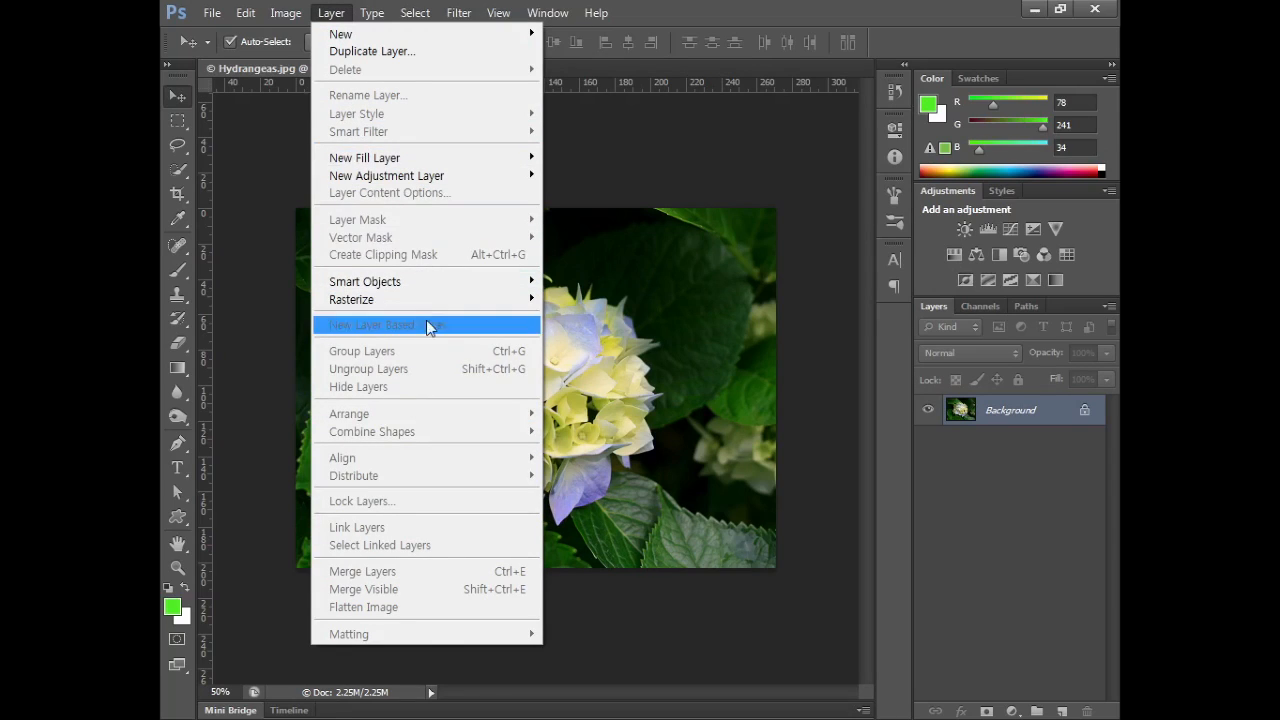
{"action": "left_click", "coordinate": [1015, 540]}
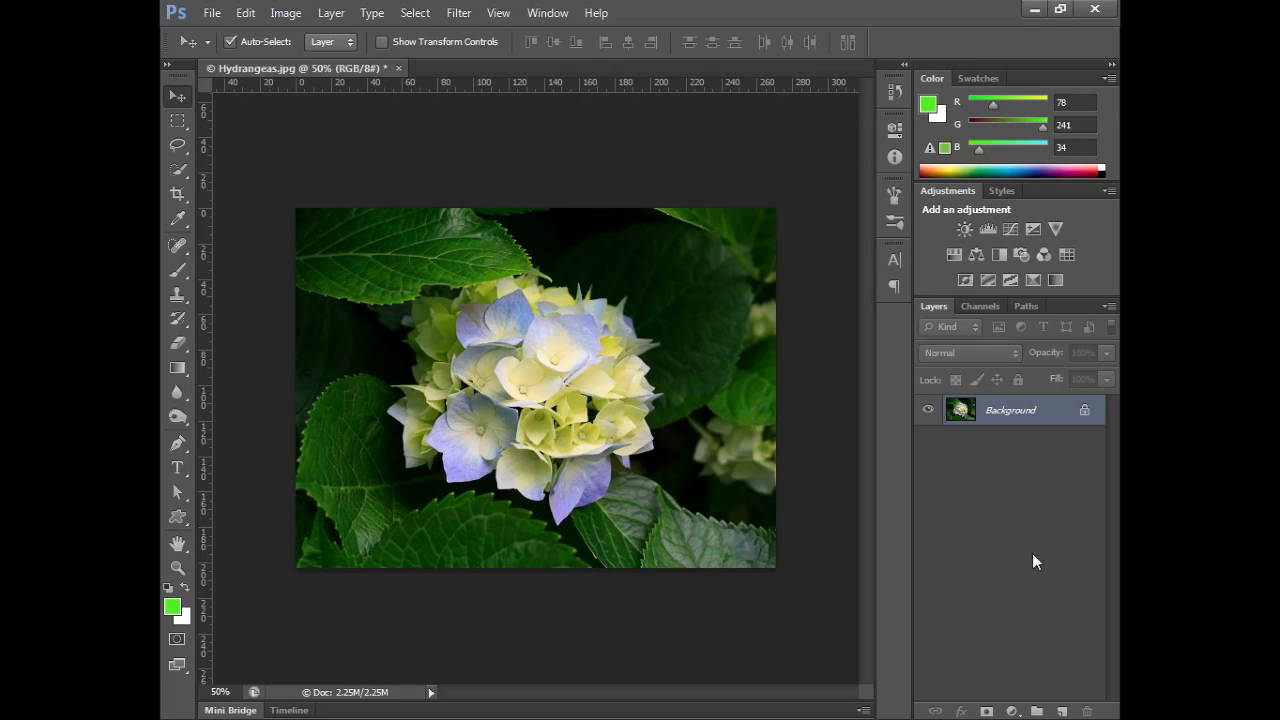
Step: Add three empty layers above the Background layer and hide the Background layer
{"action": "left_click", "coordinate": [1062, 711]}
{"action": "left_click", "coordinate": [1062, 711]}
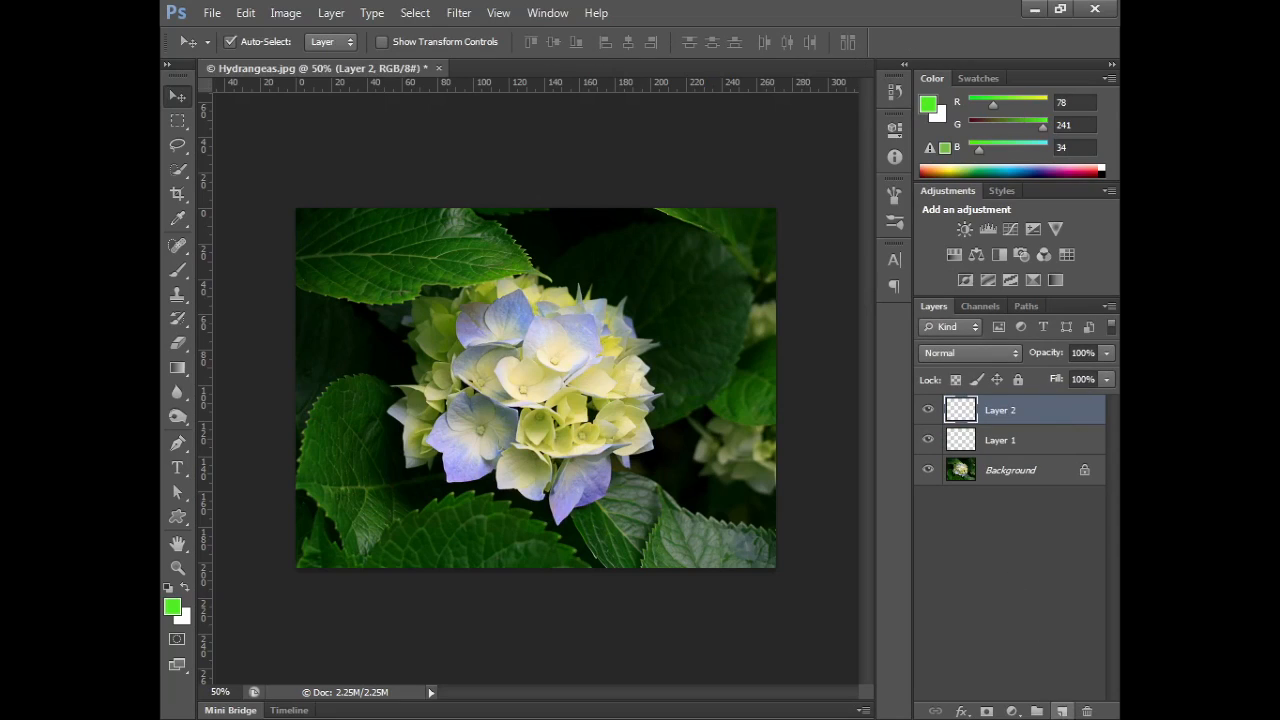
{"action": "left_click", "coordinate": [1062, 711]}
{"action": "left_click", "coordinate": [928, 500]}
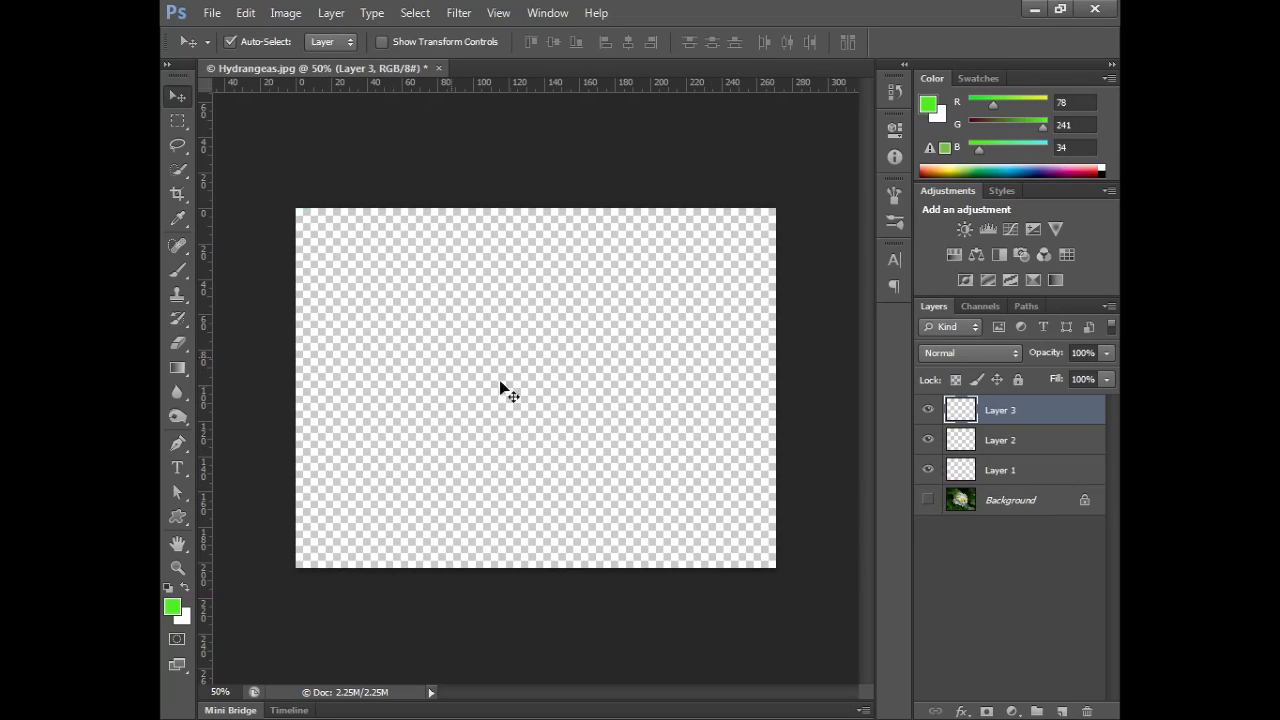
Step: Paint one vertical green stroke near the left edge of the canvas on Layer 3 with the Brush tool
{"action": "left_click", "coordinate": [178, 270]}
{"action": "left_click_drag", "start_coordinate": [355, 288], "coordinate": [357, 466]}
{"action": "left_click_drag", "start_coordinate": [449, 252], "coordinate": [451, 480]}
{"action": "left_click_drag", "start_coordinate": [516, 340], "coordinate": [516, 396]}
{"action": "left_click_drag", "start_coordinate": [609, 248], "coordinate": [618, 485]}
{"action": "left_click_drag", "start_coordinate": [687, 330], "coordinate": [694, 455]}
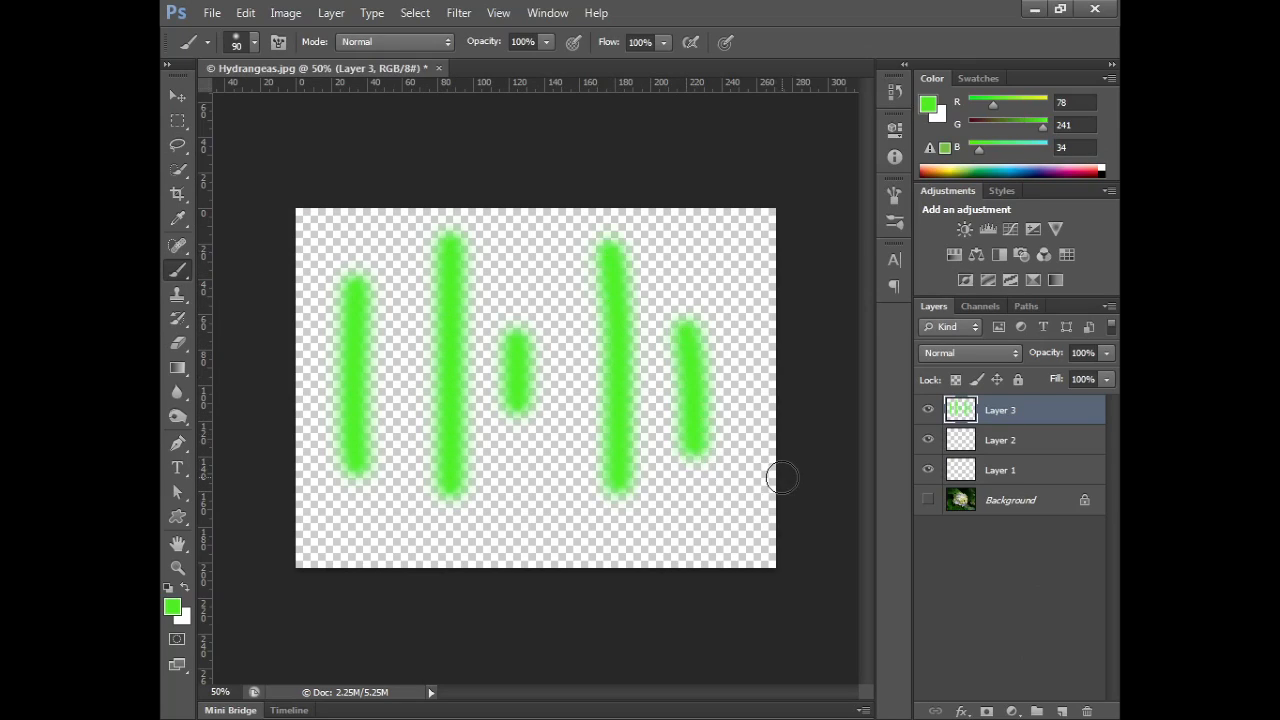
{"action": "key", "text": "ctrl+alt+z"}
{"action": "key", "text": "ctrl+alt+z"}
{"action": "key", "text": "ctrl+alt+z"}
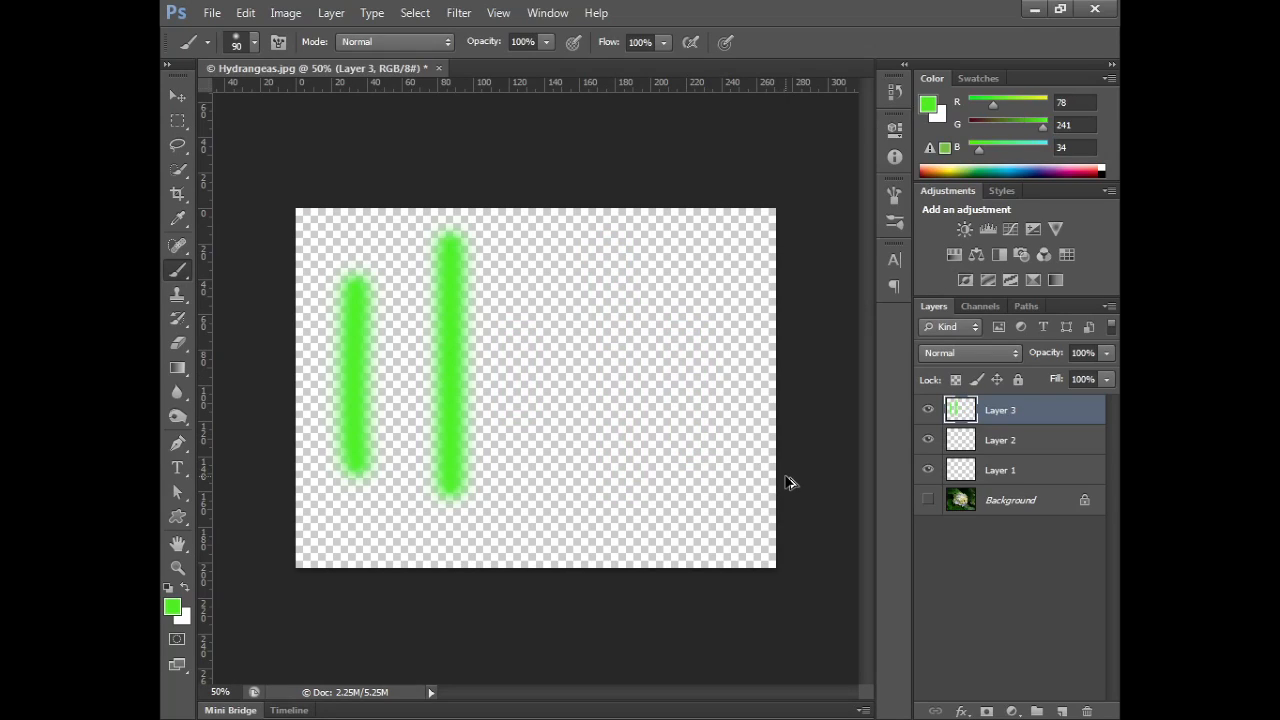
{"action": "key", "text": "ctrl+alt+z"}
Step: Delete the empty layers Layer 2 and Layer 1
{"action": "left_click", "coordinate": [1070, 448]}
{"action": "left_click", "coordinate": [1072, 472], "text": "shift"}
{"action": "key", "text": "Delete"}
Step: Duplicate the green stroke of Layer 3 four times with the Move tool, placing the copies side by side across the canvas
{"action": "left_click", "coordinate": [180, 98]}
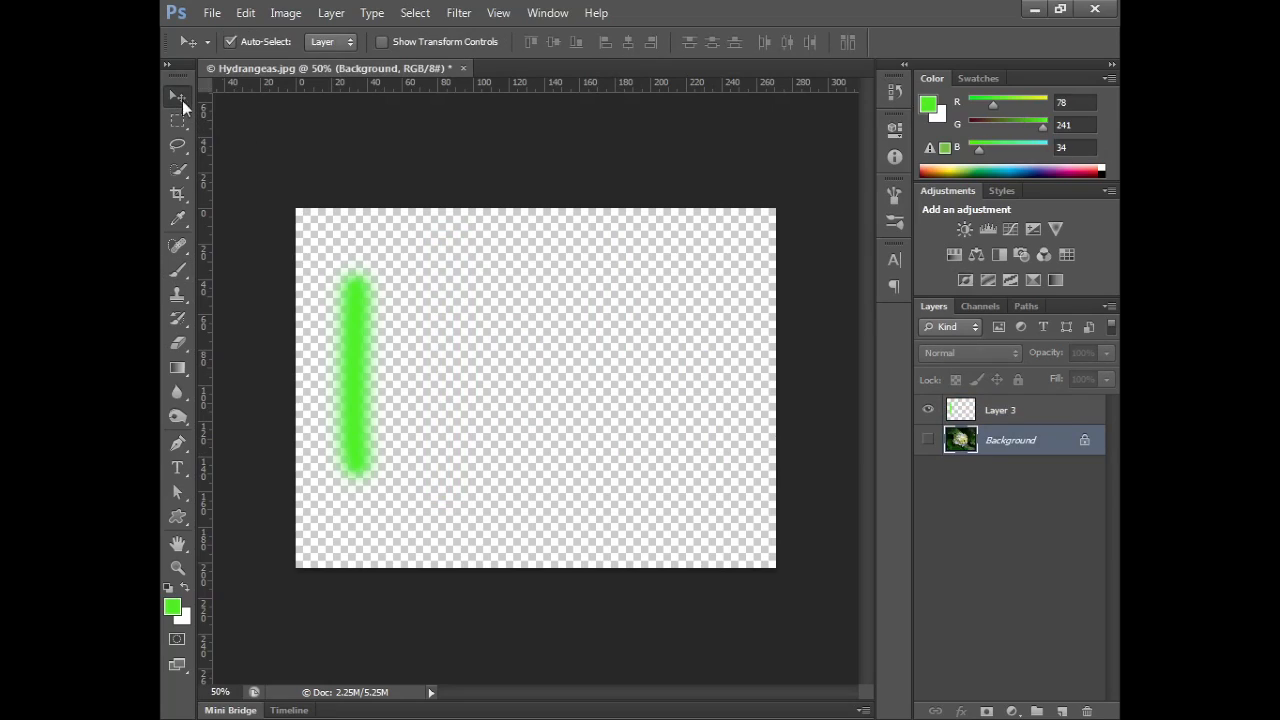
{"action": "left_click_drag", "start_coordinate": [348, 372], "coordinate": [710, 360], "text": "alt"}
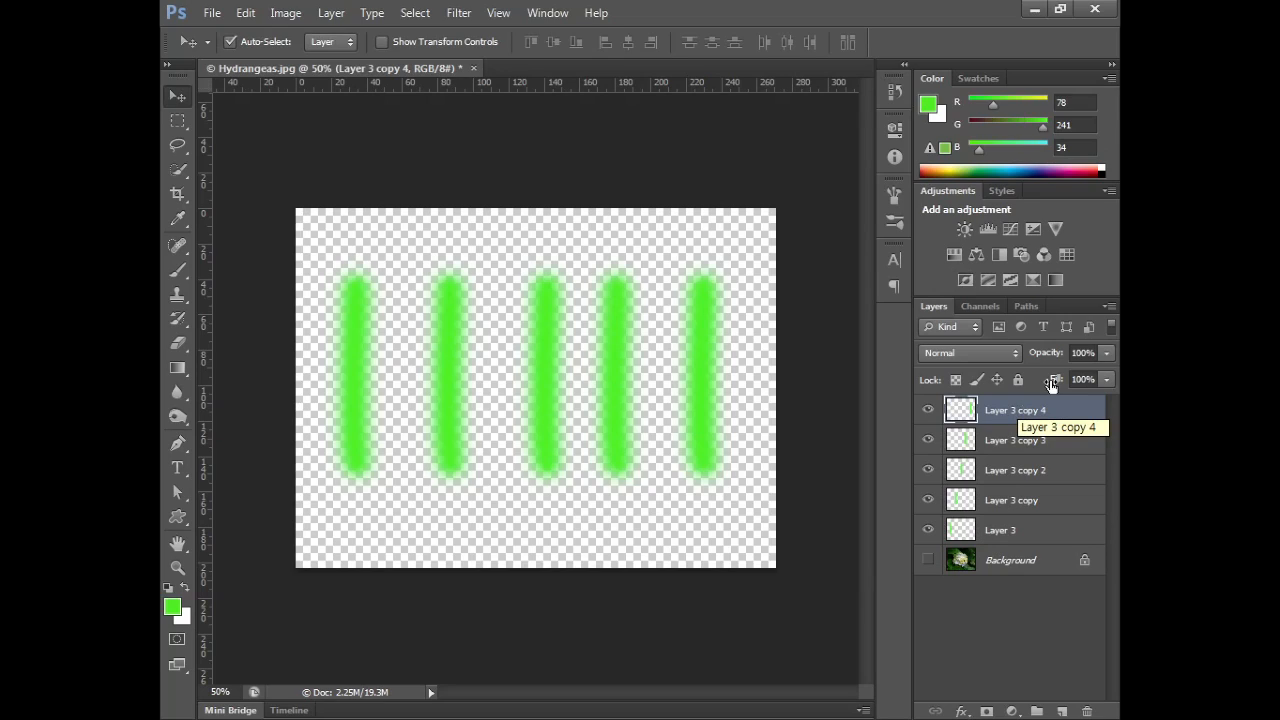
Step: Move the green strokes individually so that they are staggered at different heights and spacings across the canvas
{"action": "left_click", "coordinate": [1005, 530]}
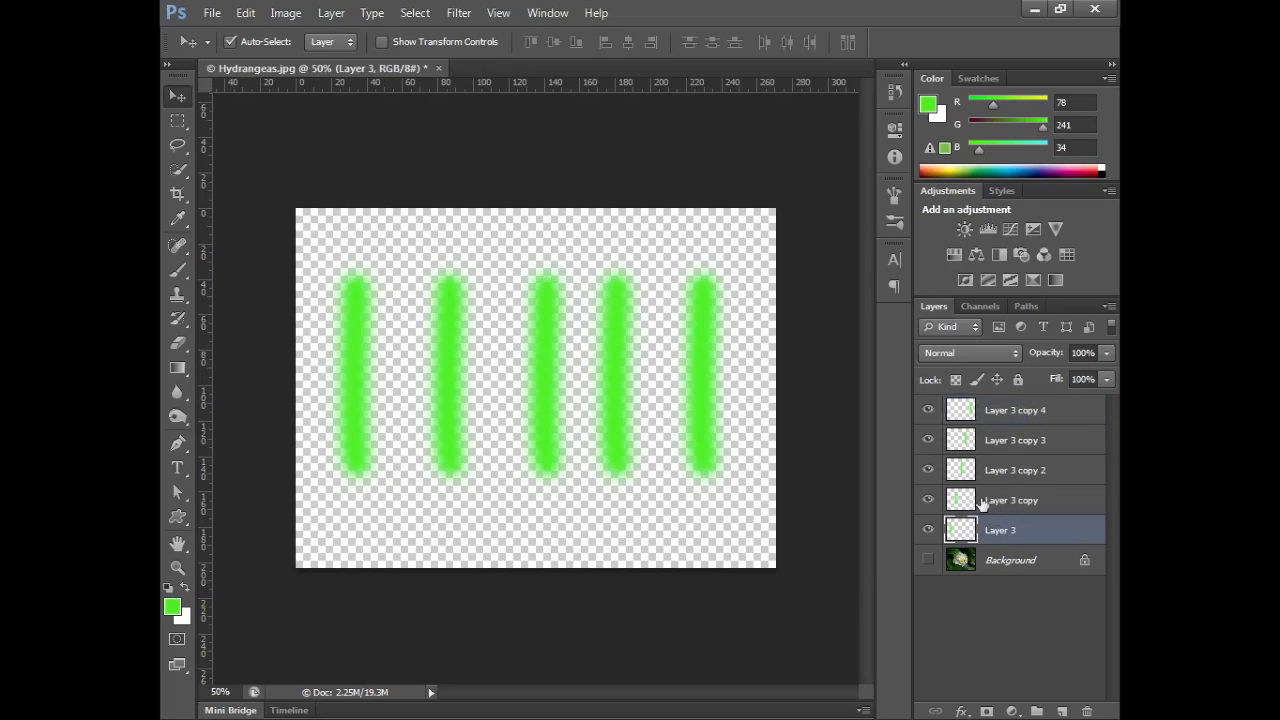
{"action": "mouse_move", "coordinate": [541, 393]}
{"action": "left_mouse_down"}
{"action": "mouse_move", "coordinate": [541, 358]}
{"action": "mouse_move", "coordinate": [617, 438]}
{"action": "left_mouse_up"}
{"action": "left_click", "coordinate": [601, 368]}
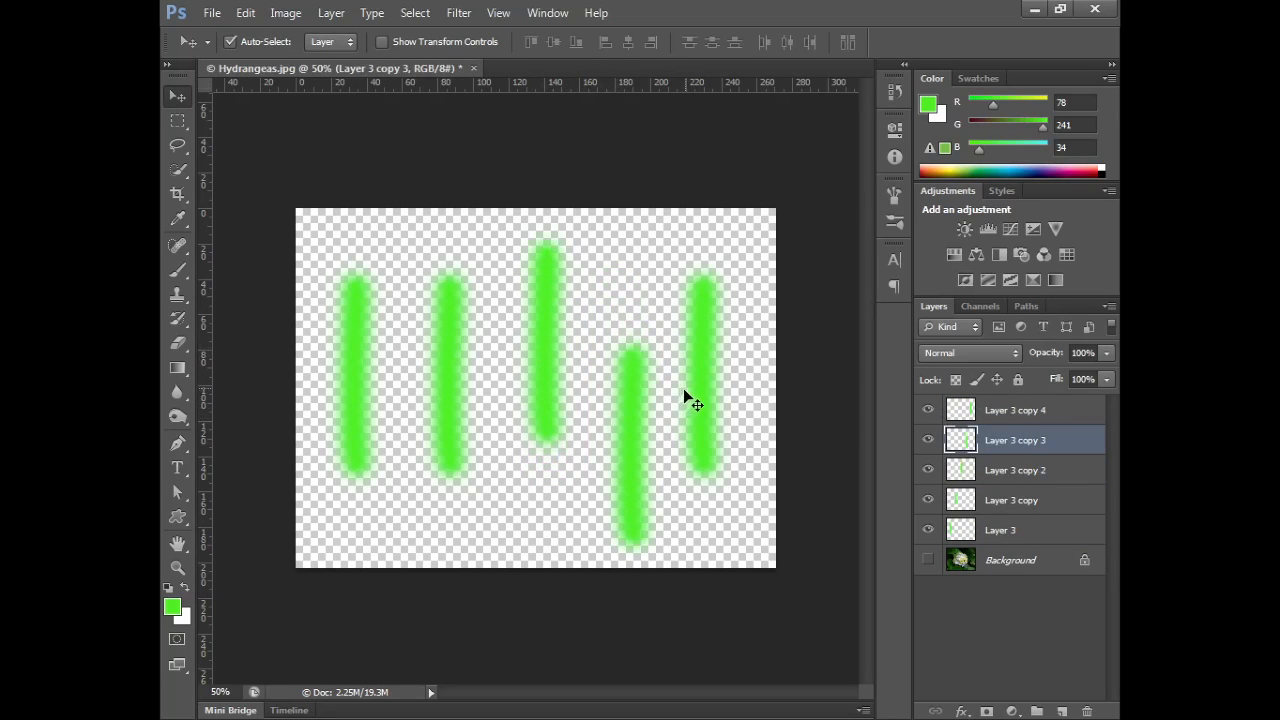
{"action": "left_click_drag", "start_coordinate": [683, 388], "coordinate": [701, 388]}
{"action": "mouse_move", "coordinate": [451, 429]}
{"action": "left_mouse_down"}
{"action": "mouse_move", "coordinate": [426, 479]}
{"action": "mouse_move", "coordinate": [365, 393]}
{"action": "mouse_move", "coordinate": [464, 427]}
{"action": "left_mouse_up"}
{"action": "left_click", "coordinate": [558, 378]}
{"action": "left_click_drag", "start_coordinate": [558, 378], "coordinate": [563, 383]}
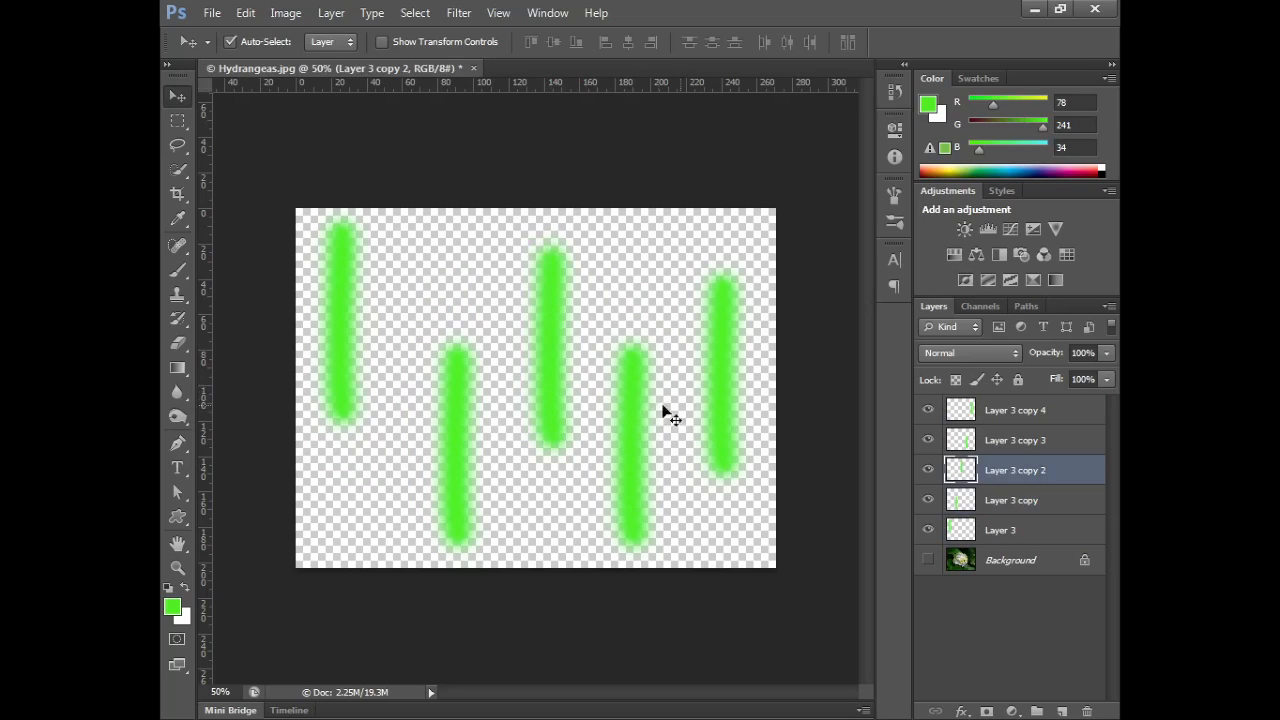
Step: Select Layer 3 and its four copies together
{"action": "left_click", "coordinate": [1051, 412]}
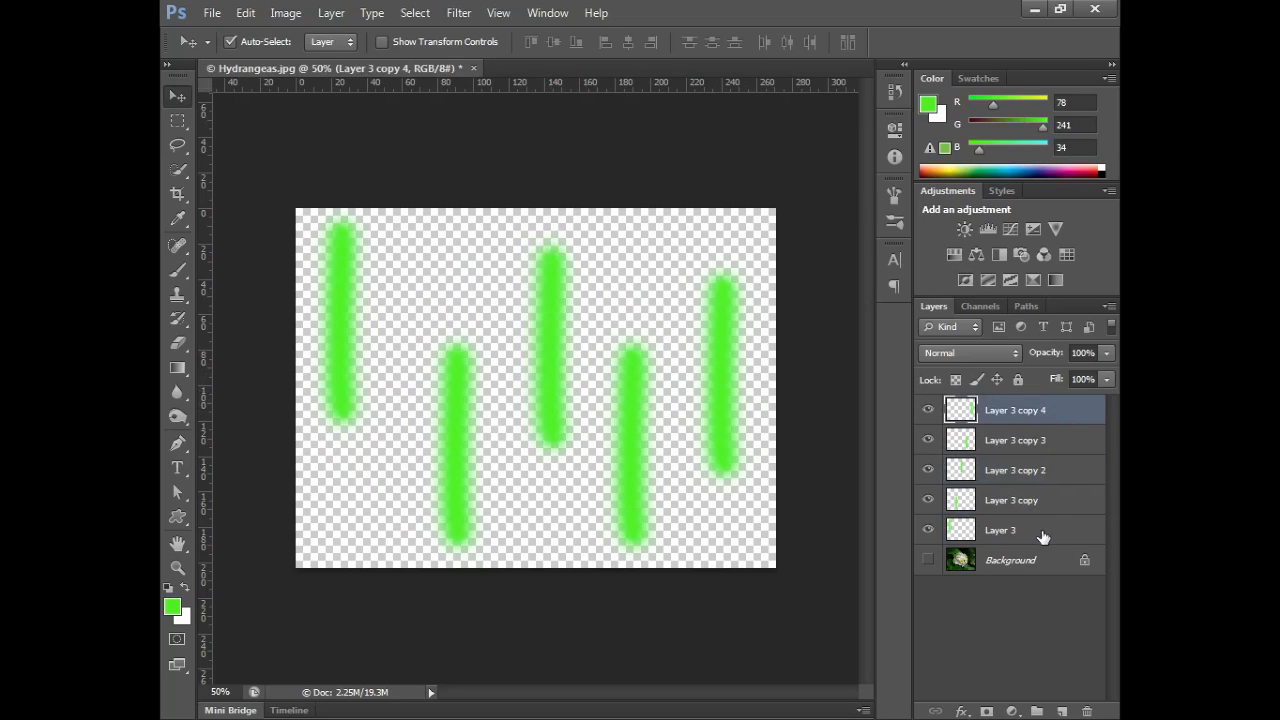
{"action": "left_click", "coordinate": [1043, 537], "text": "shift"}
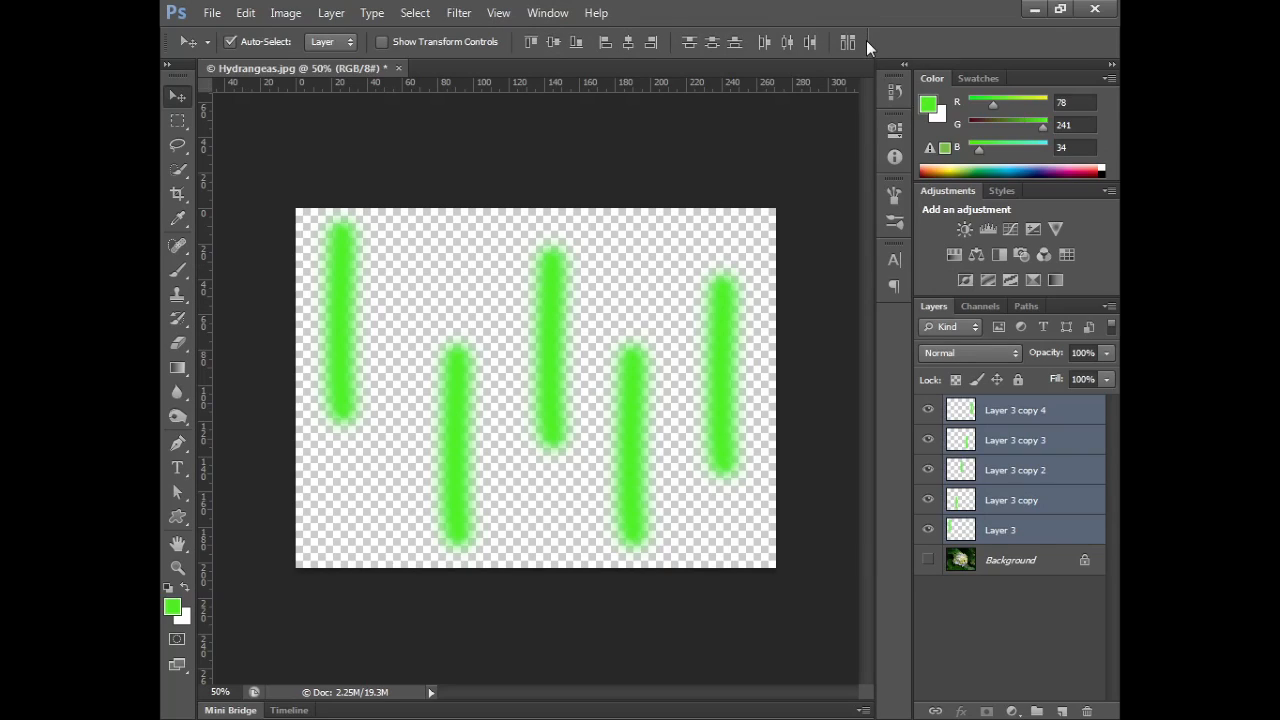
Step: Try aligning the five strokes by top edges, bottom edges and vertical centers, undoing each alignment
{"action": "left_click", "coordinate": [529, 42]}
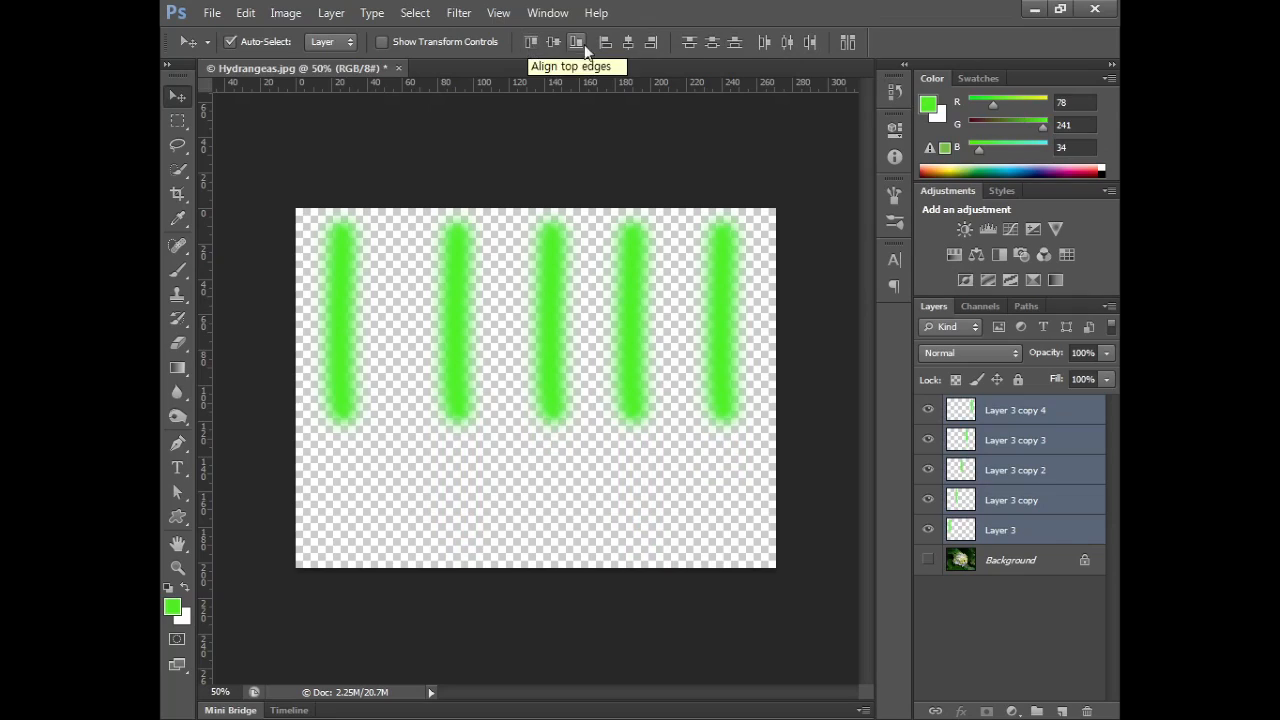
{"action": "key", "text": "ctrl+z"}
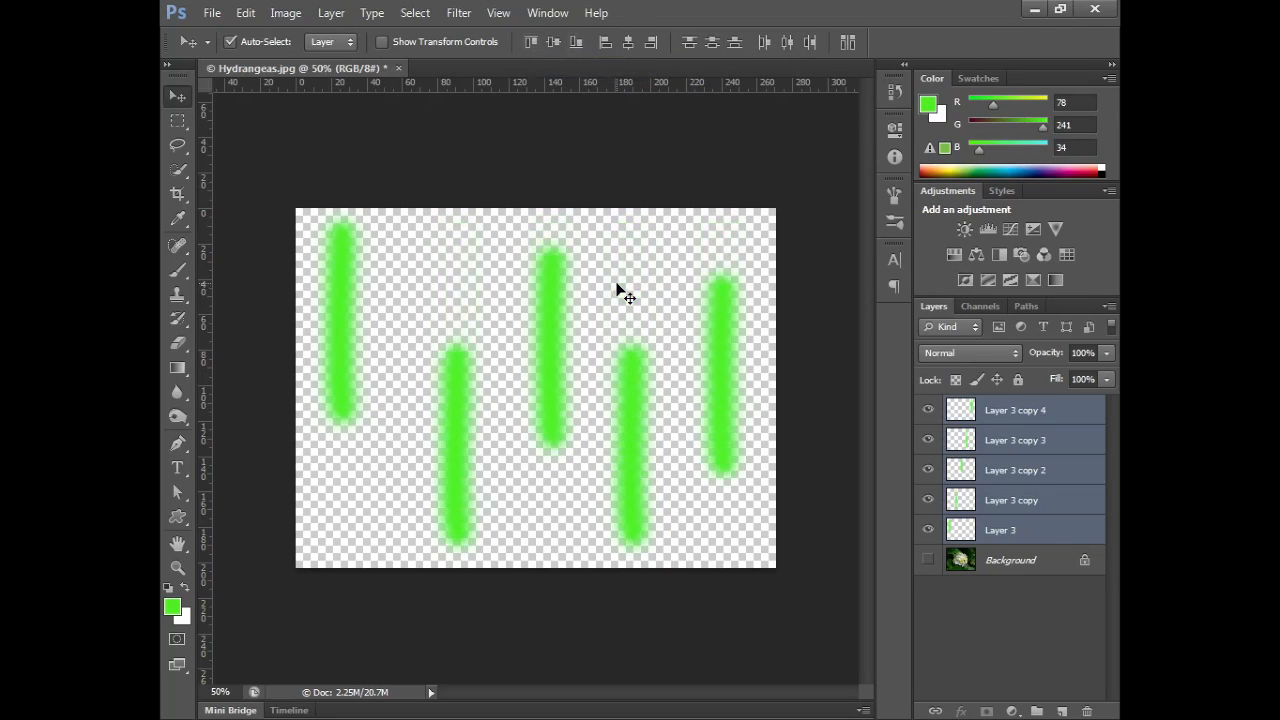
{"action": "left_click", "coordinate": [577, 44]}
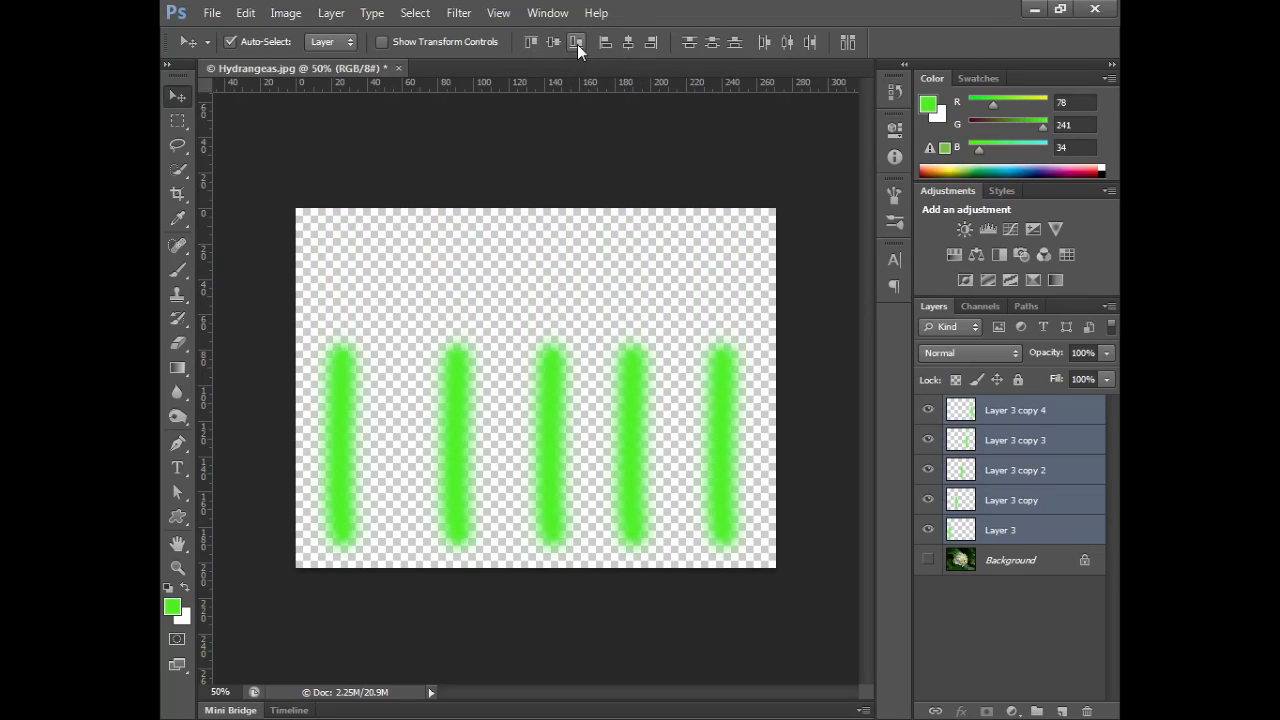
{"action": "key", "text": "ctrl+z"}
{"action": "left_click", "coordinate": [556, 44]}
{"action": "key", "text": "ctrl+z"}
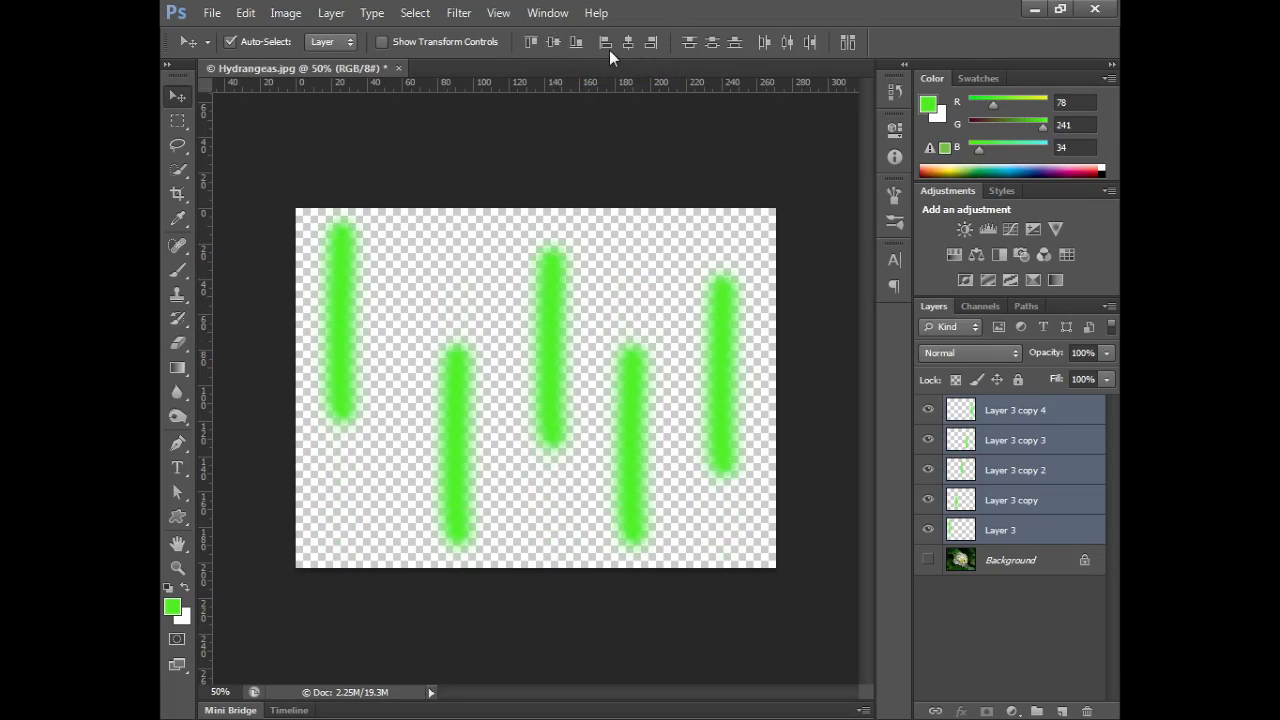
Step: Try aligning the five strokes by left edges, right edges and horizontal centers, undoing each alignment
{"action": "left_click", "coordinate": [606, 44]}
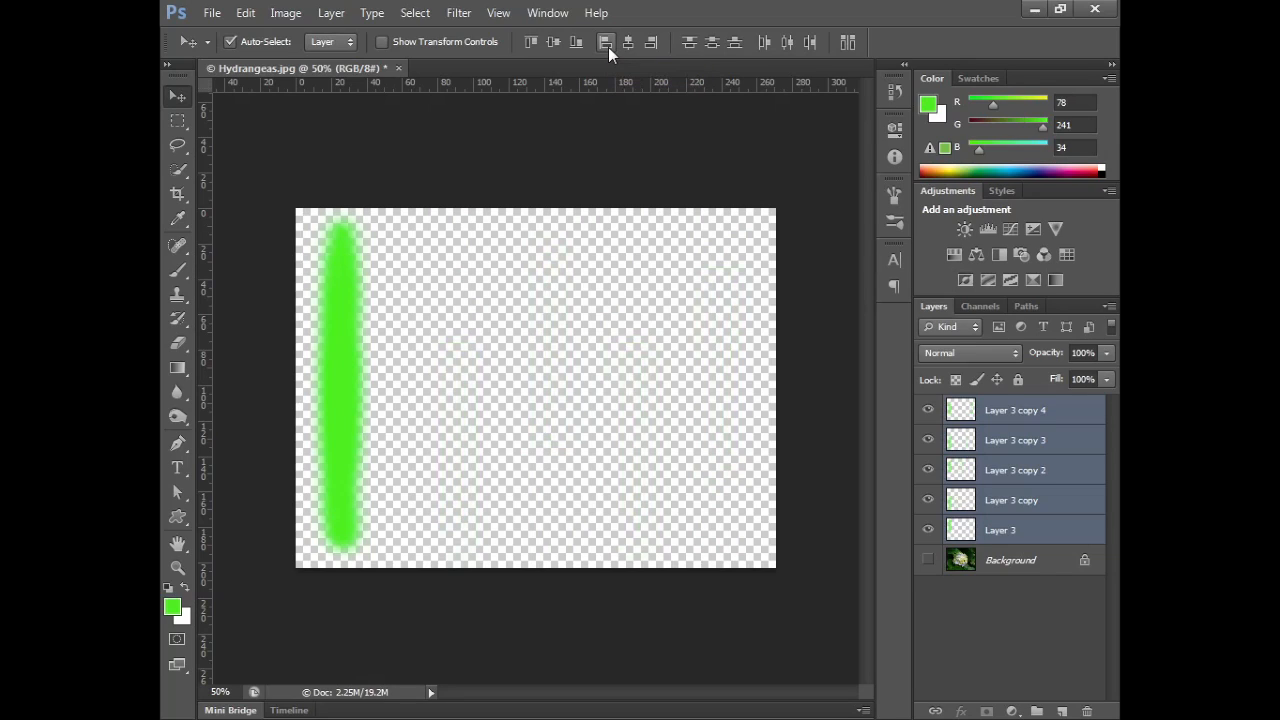
{"action": "key", "text": "ctrl+z"}
{"action": "left_click", "coordinate": [653, 43]}
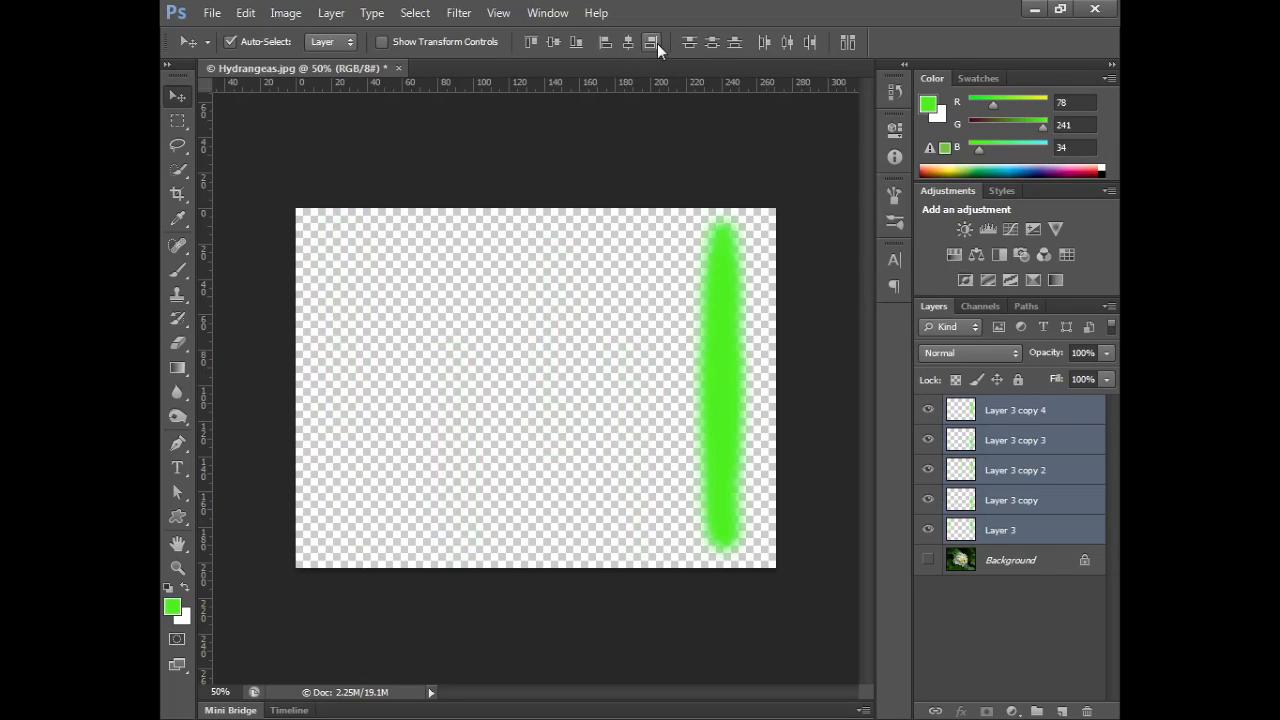
{"action": "key", "text": "ctrl+z"}
{"action": "left_click", "coordinate": [628, 42]}
{"action": "key", "text": "ctrl+z"}
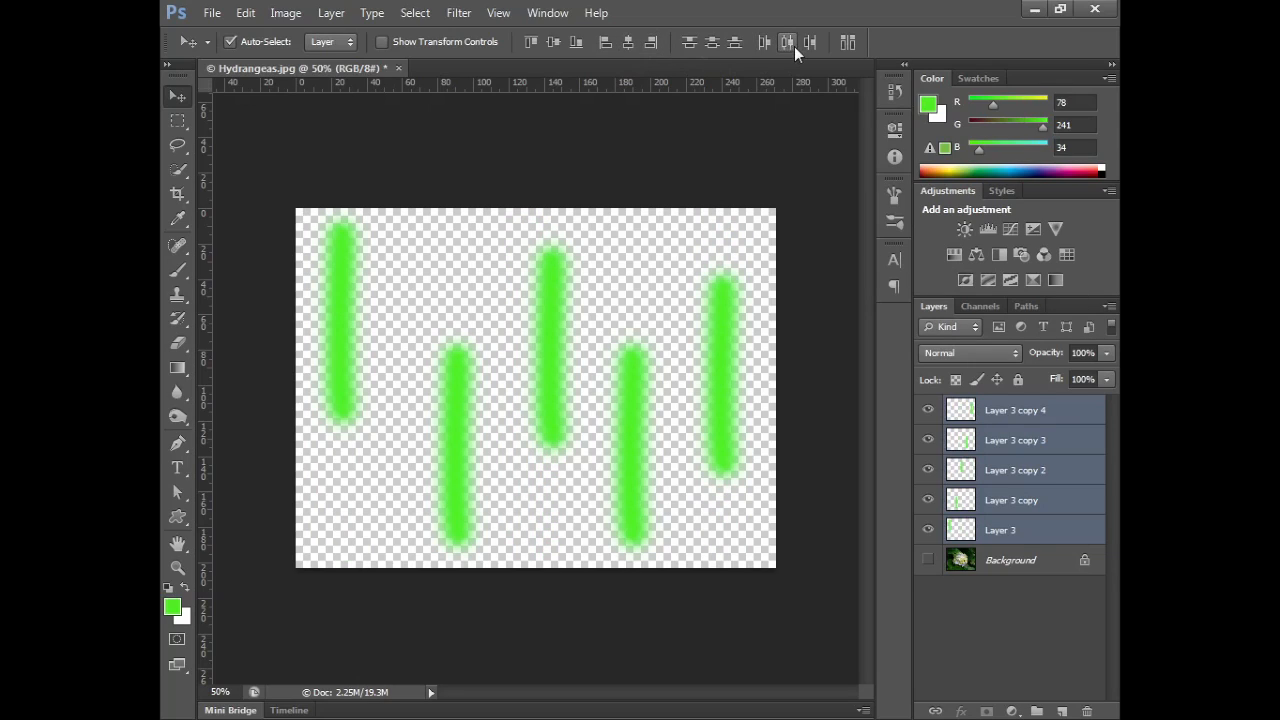
Step: Distribute the five selected strokes evenly by vertical centers and by horizontal centers
{"action": "left_click", "coordinate": [712, 43]}
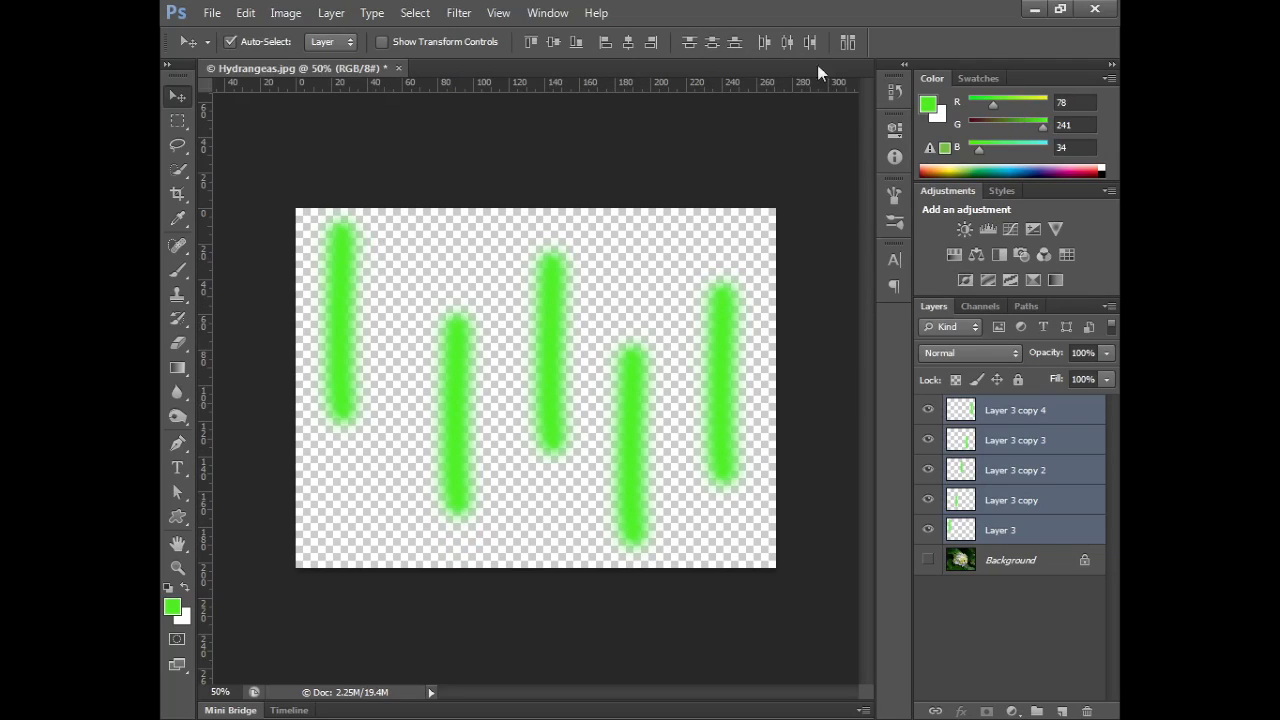
{"action": "left_click", "coordinate": [786, 43]}
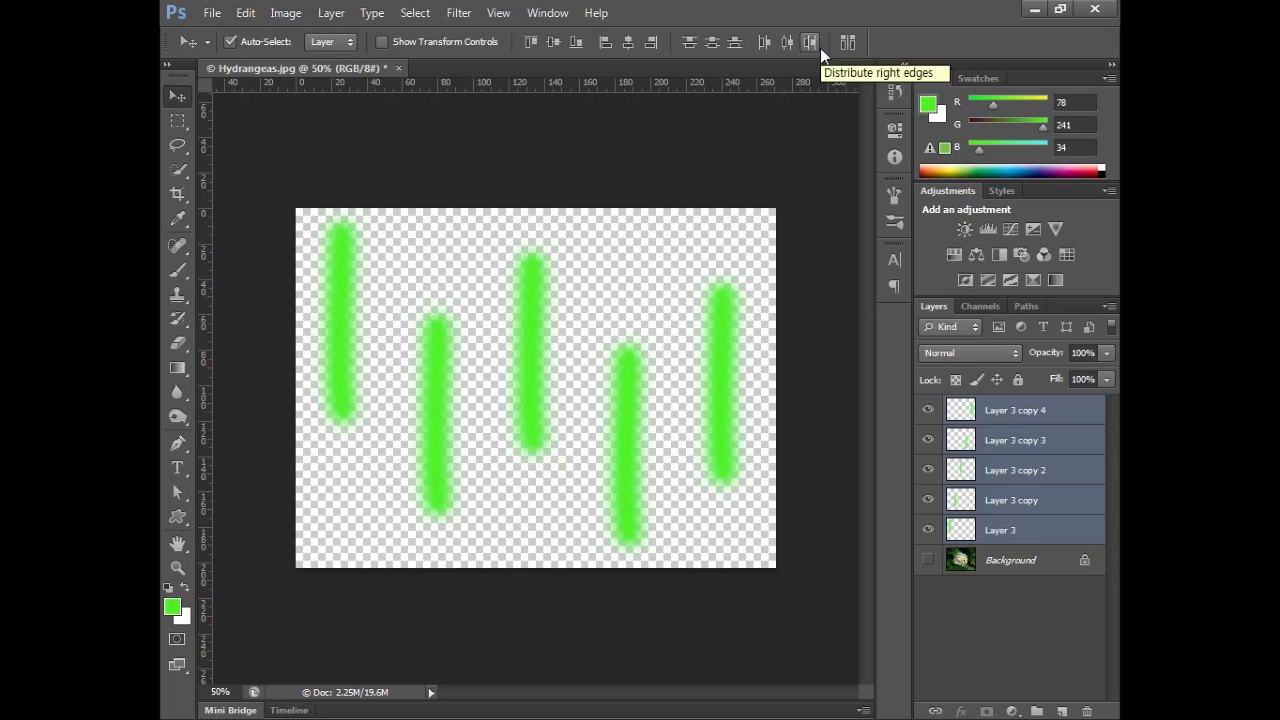
Step: Delete Layer 3 and its first three copies, keeping Layer 3 copy 4, and show the Background layer again
{"action": "left_click", "coordinate": [1052, 524]}
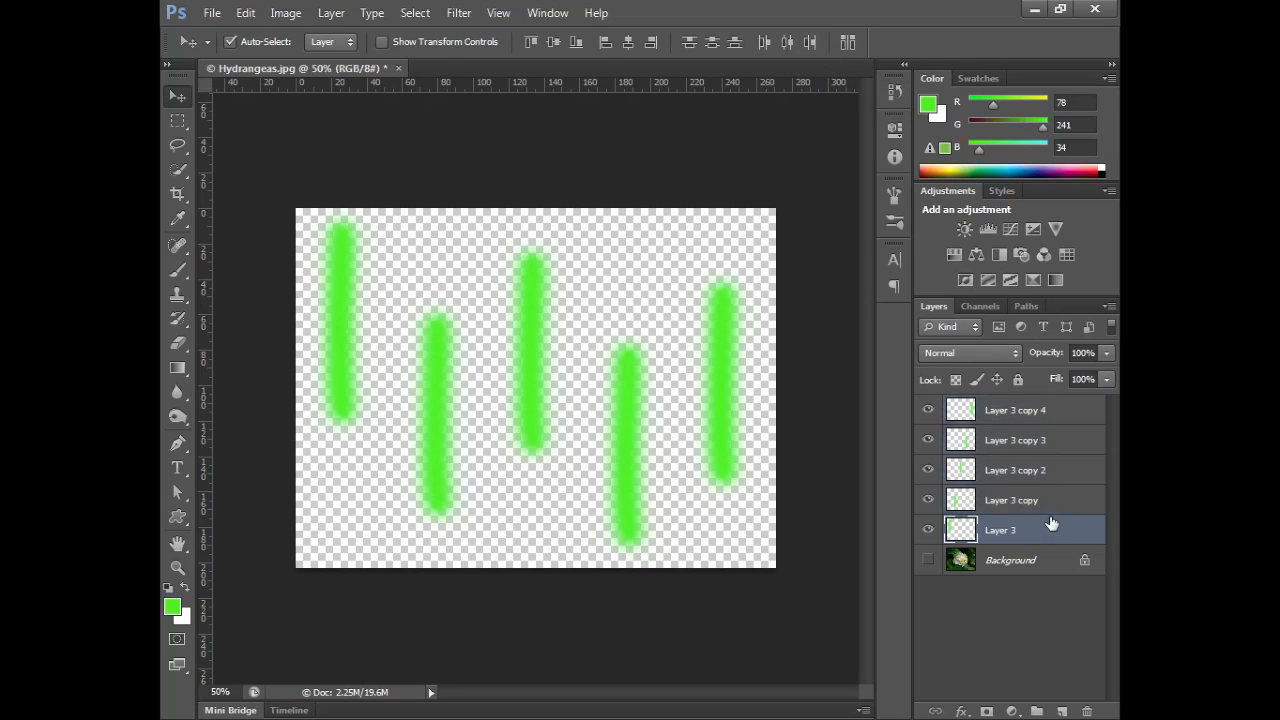
{"action": "left_click", "coordinate": [1037, 442]}
{"action": "left_click", "coordinate": [1023, 531], "text": "shift"}
{"action": "key", "text": "Delete"}
{"action": "left_click", "coordinate": [928, 440]}
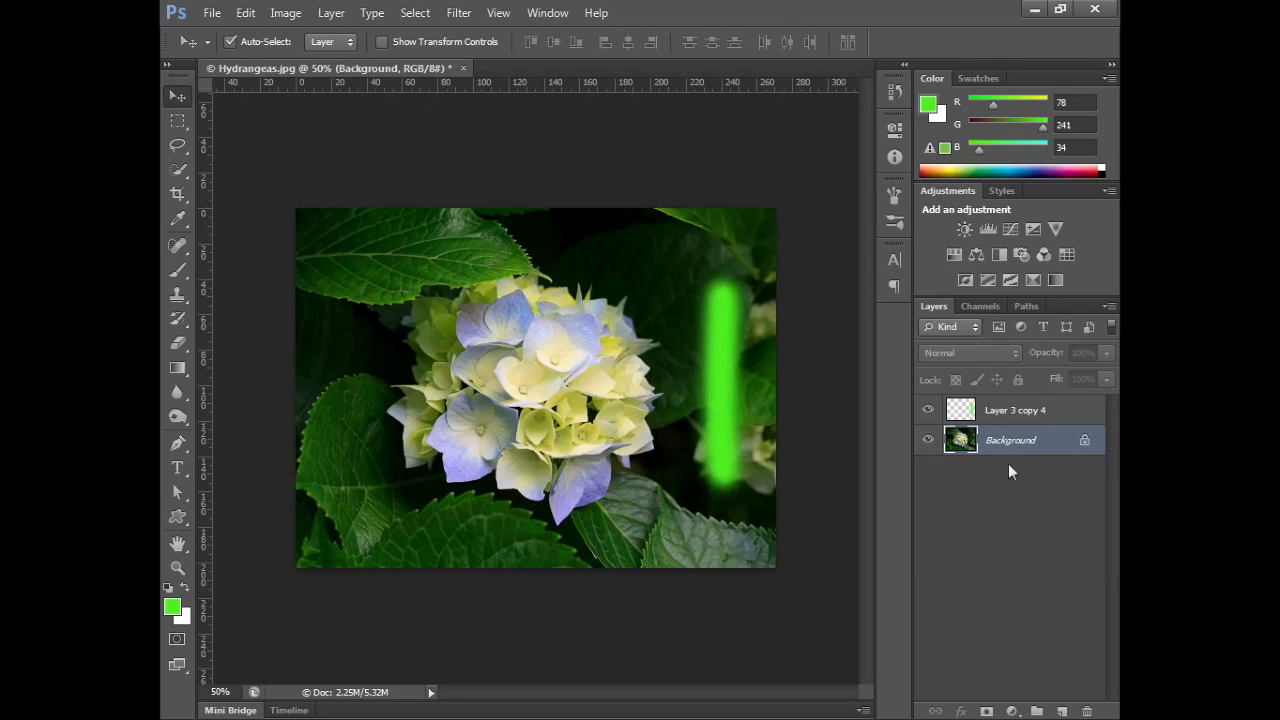
{"action": "left_click", "coordinate": [1048, 477]}
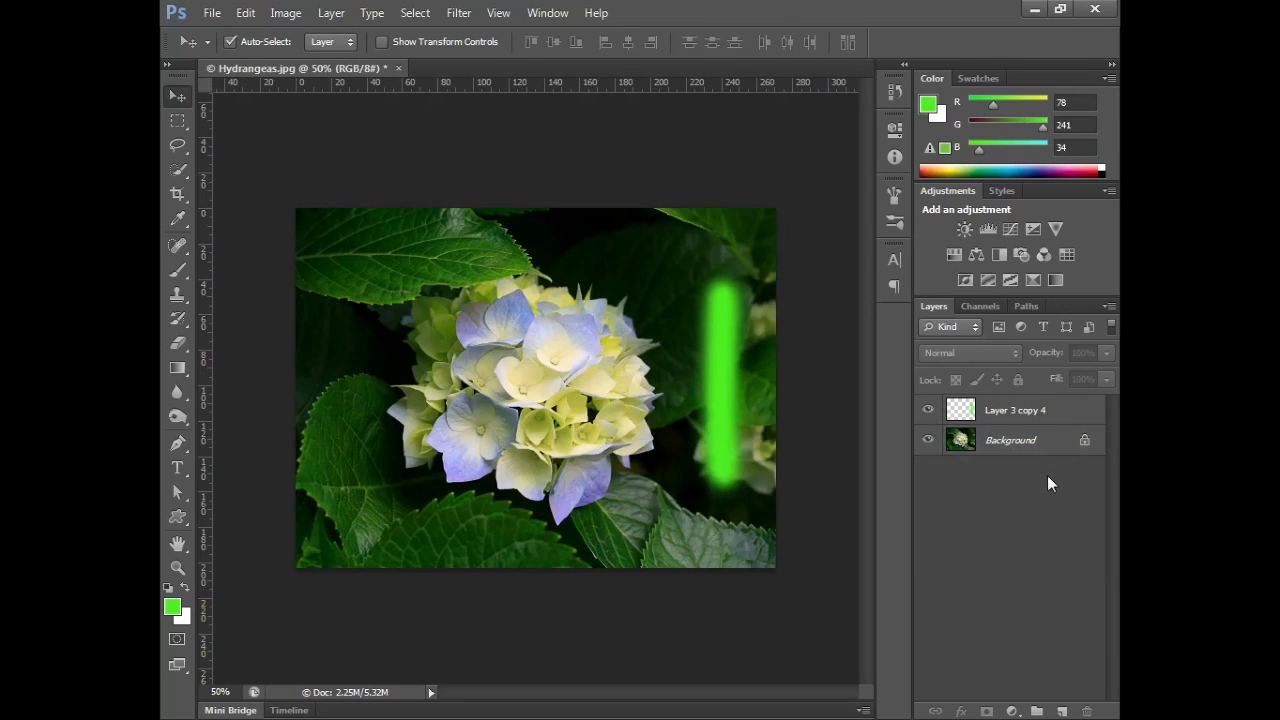
Step: Align the green stroke of Layer 3 copy 4 with the Background layer by horizontal centers and deselect both layers
{"action": "left_click", "coordinate": [1022, 410]}
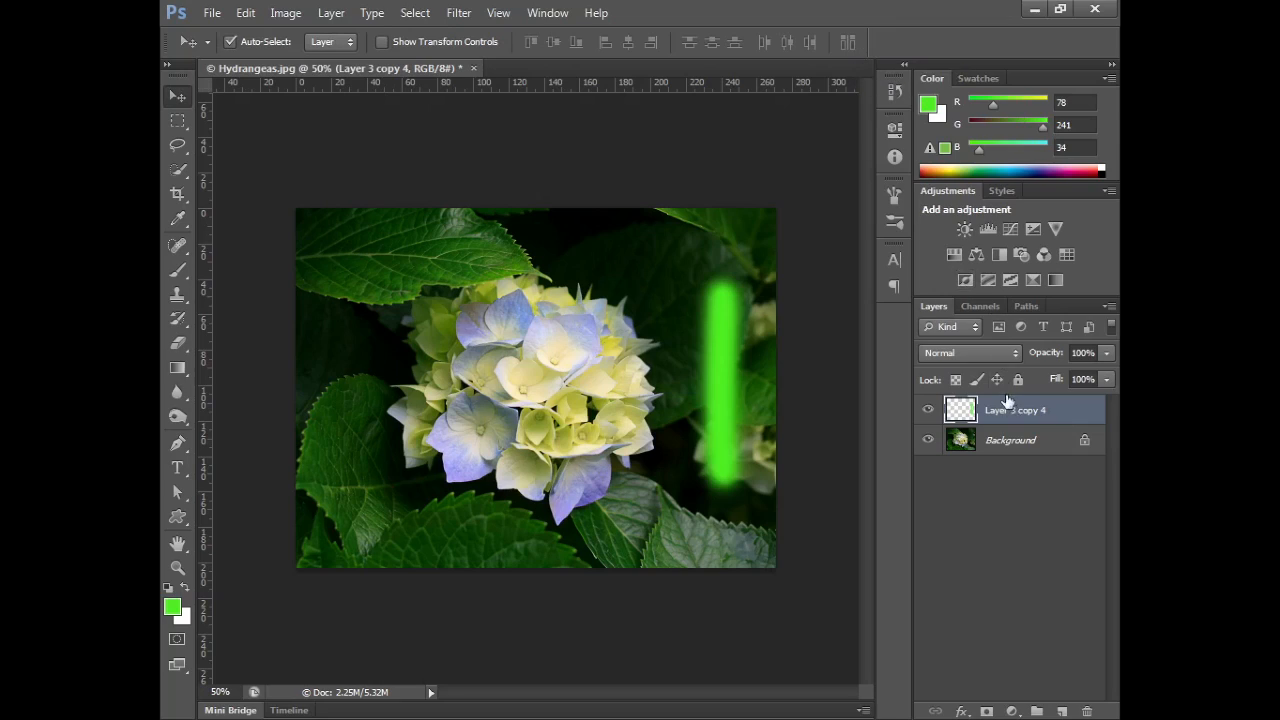
{"action": "left_click", "coordinate": [992, 449], "text": "shift"}
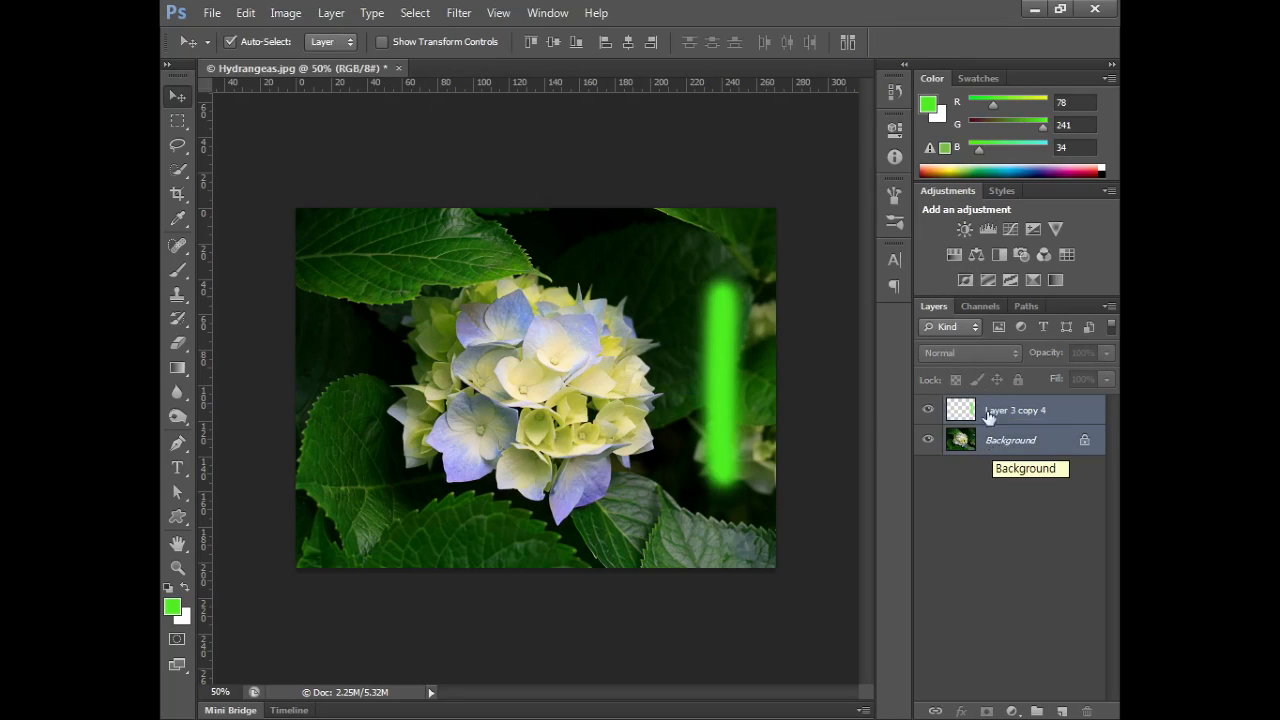
{"action": "left_click", "coordinate": [624, 42]}
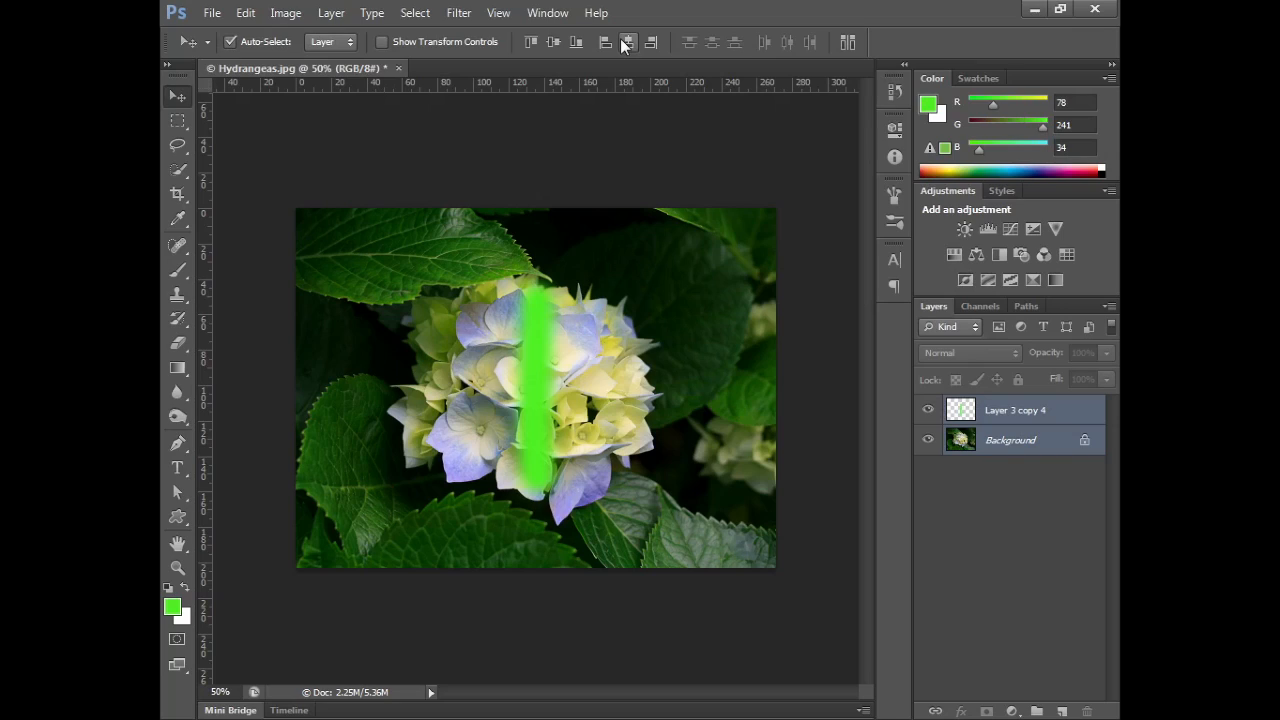
{"action": "left_click", "coordinate": [970, 504]}
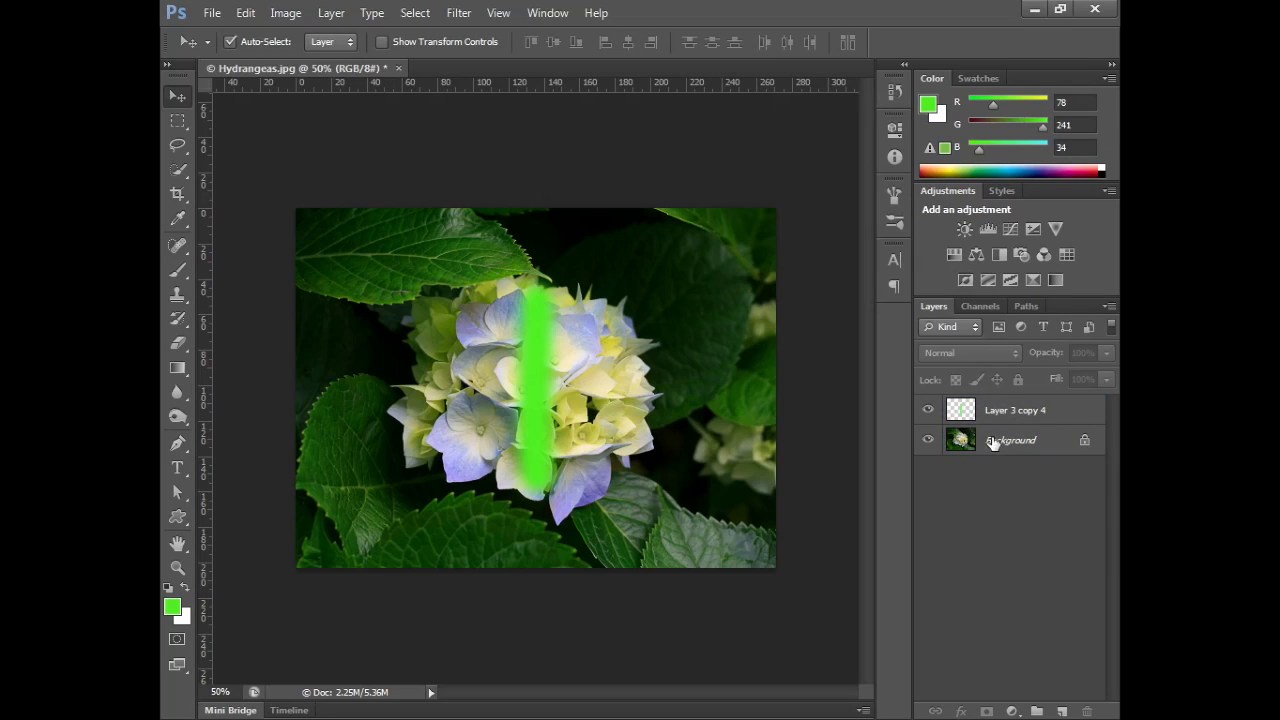
Step: Compare the general layer commands with the context commands offered for Layer 3 copy 4, including the merge and clipping mask options
{"action": "left_click", "coordinate": [993, 443]}
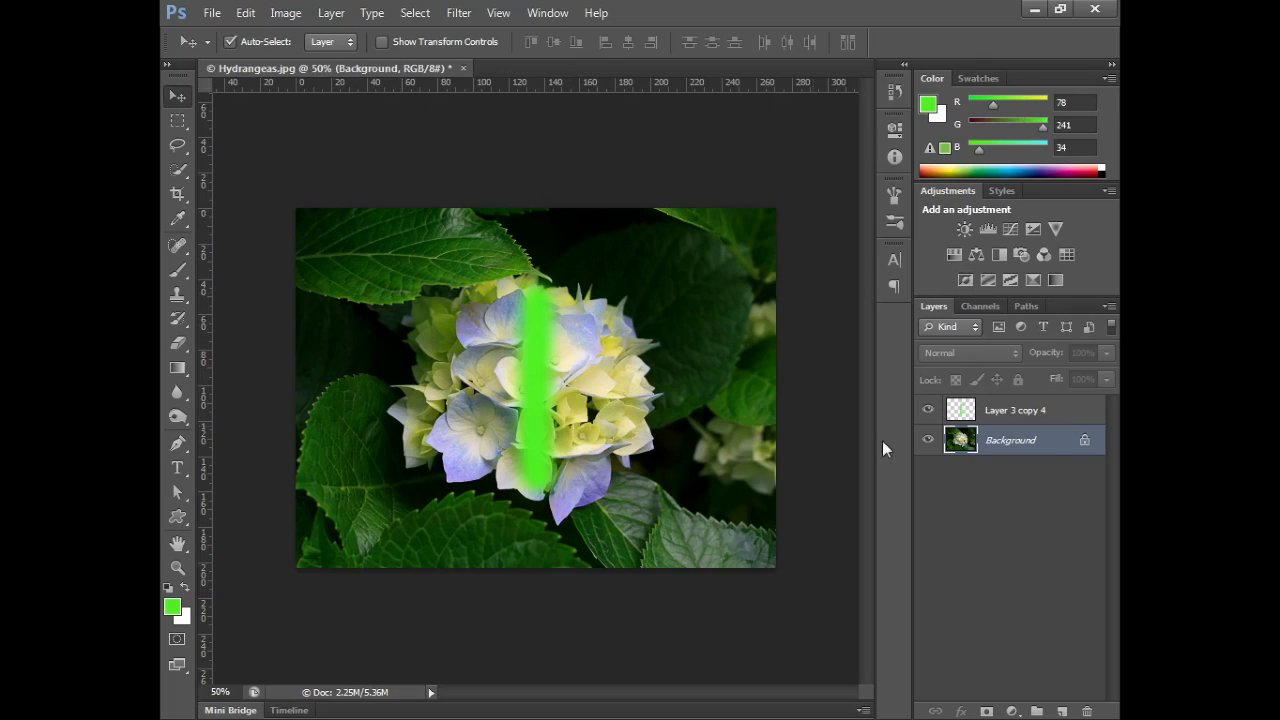
{"action": "left_click", "coordinate": [1030, 414]}
{"action": "left_click", "coordinate": [346, 13]}
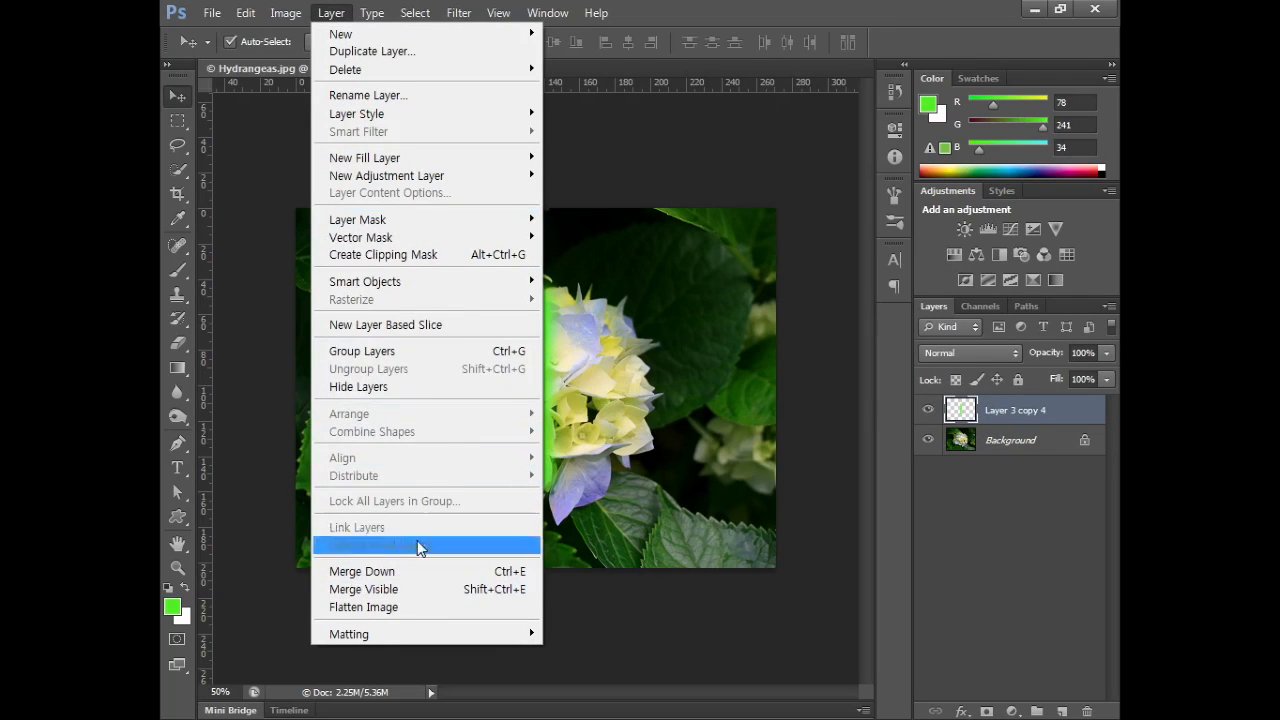
{"action": "left_click", "coordinate": [1036, 585]}
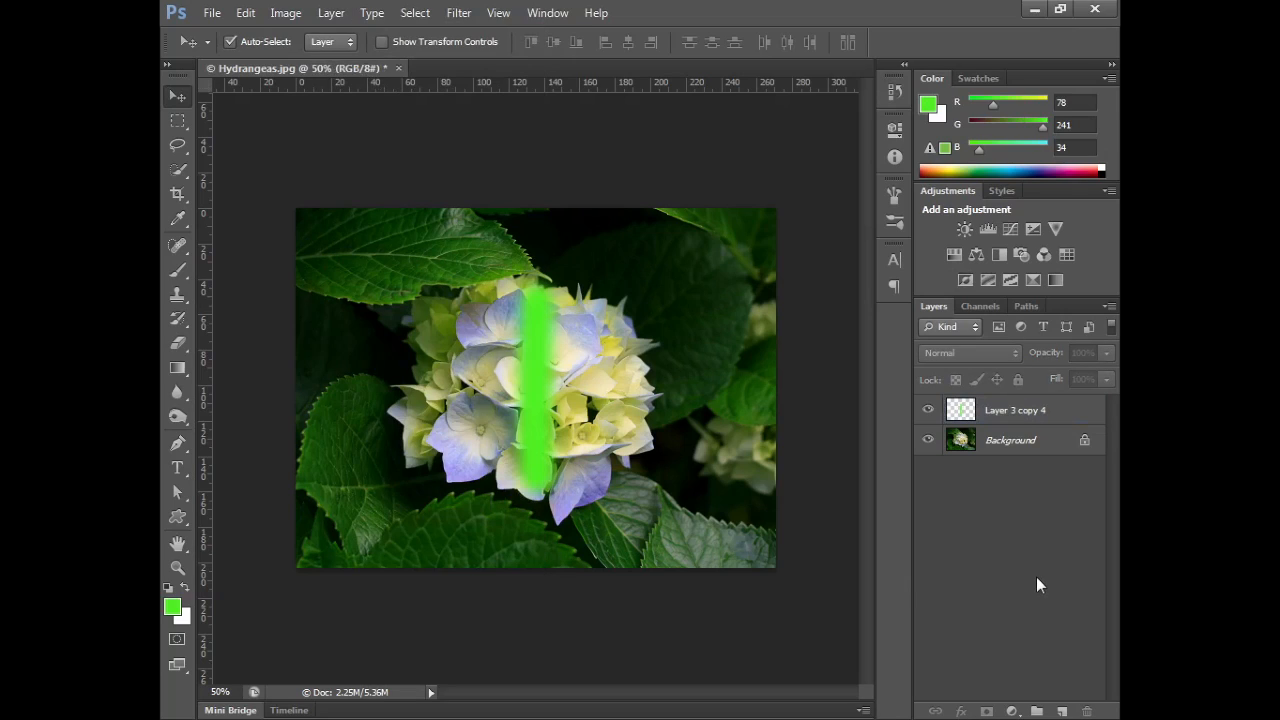
{"action": "left_click", "coordinate": [1058, 420]}
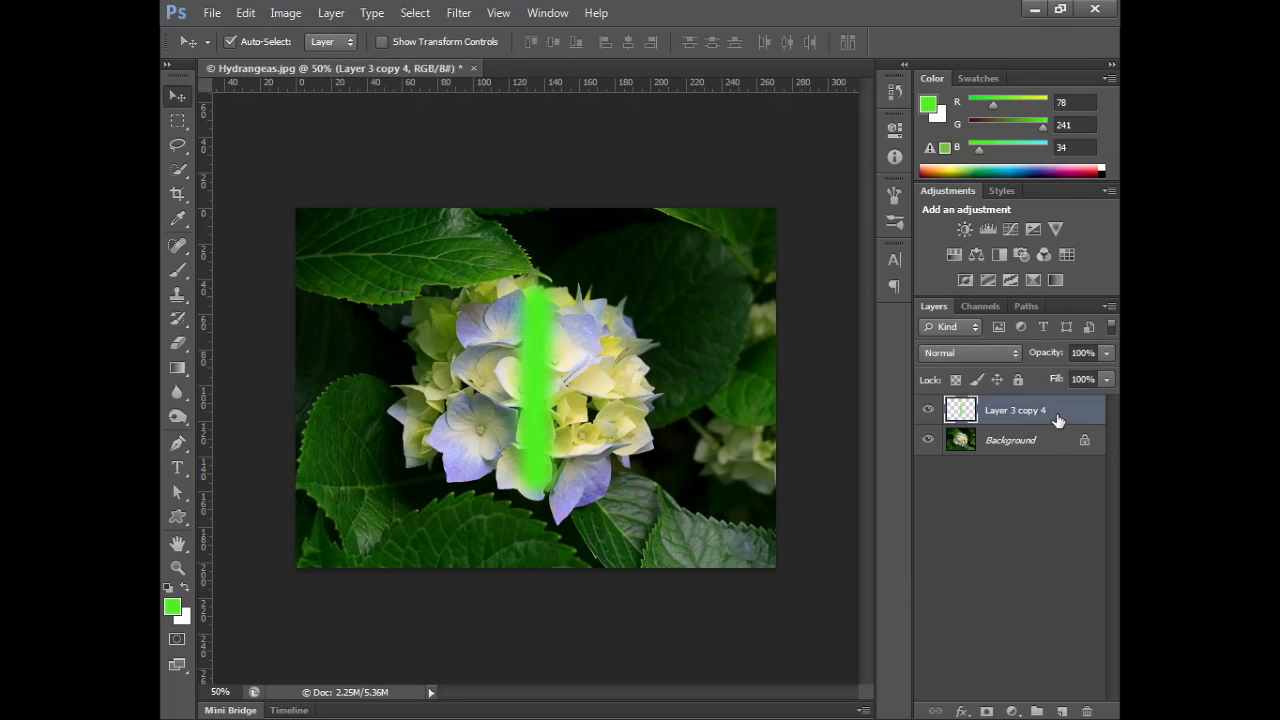
{"action": "right_click", "coordinate": [1058, 420]}
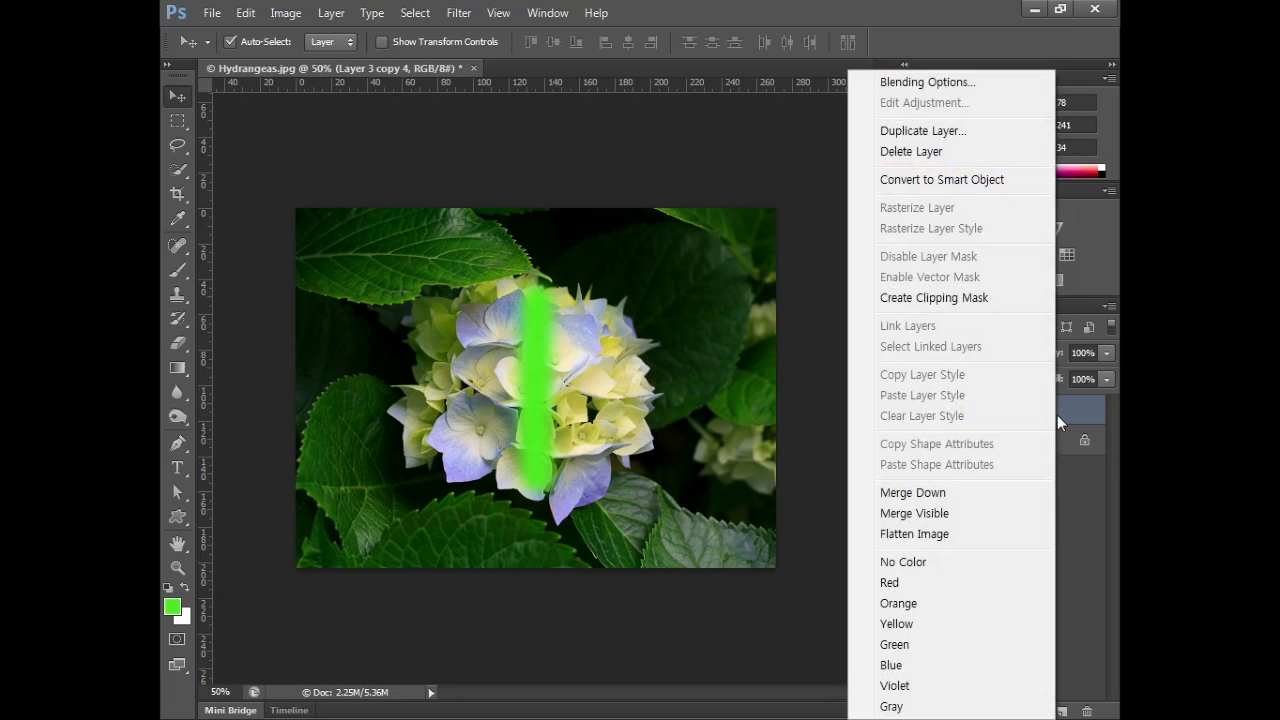
{"action": "left_click", "coordinate": [336, 22]}
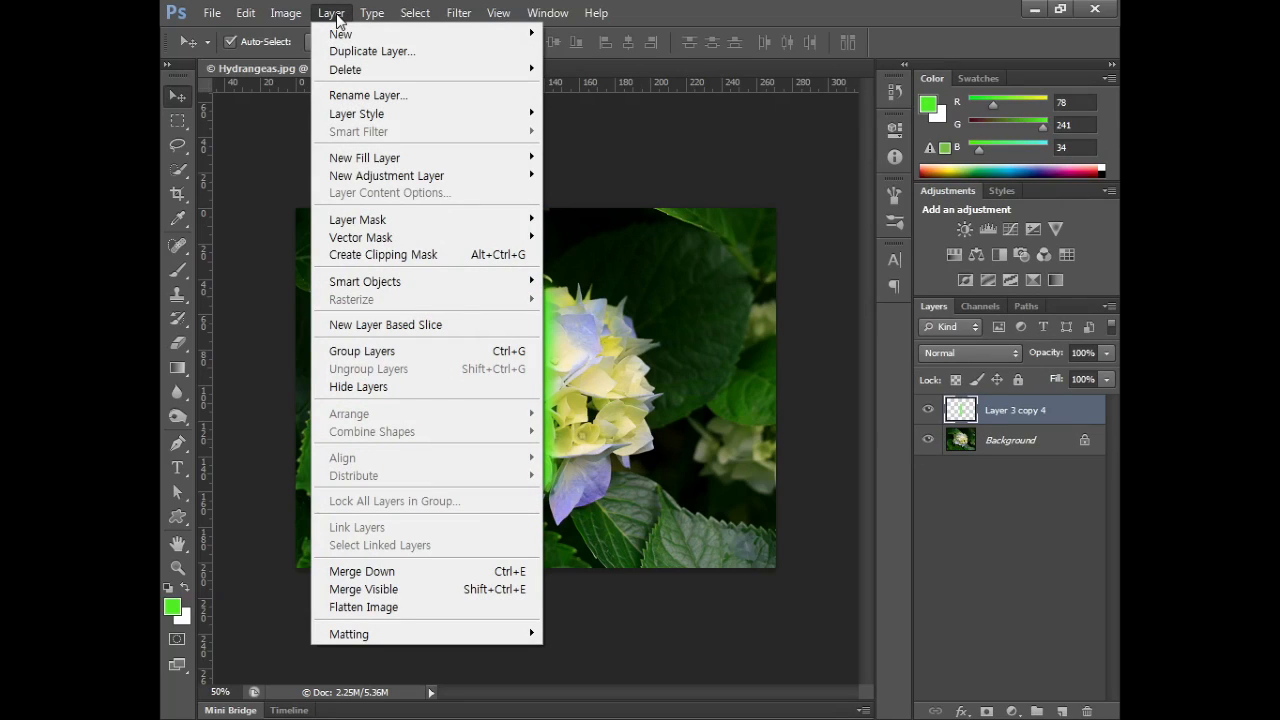
{"action": "left_click", "coordinate": [1031, 413]}
{"action": "right_click", "coordinate": [1047, 413]}
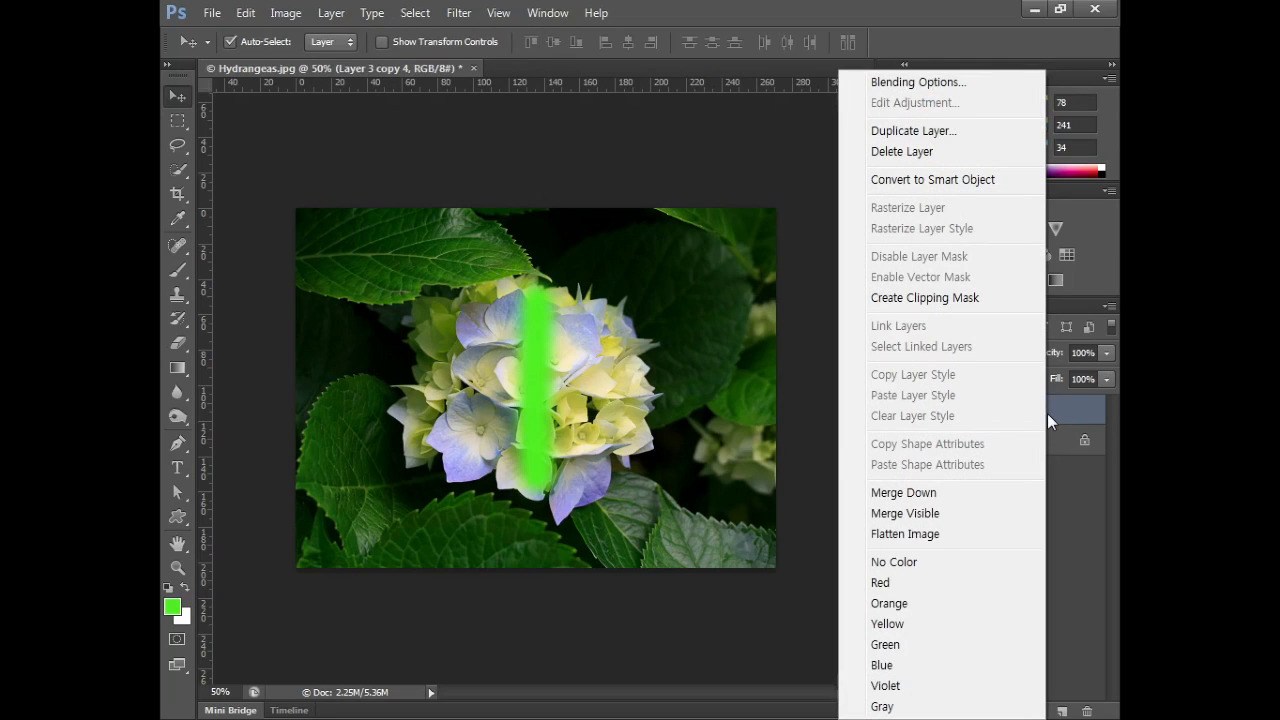
{"action": "left_click", "coordinate": [339, 23]}
{"action": "left_click", "coordinate": [339, 23]}
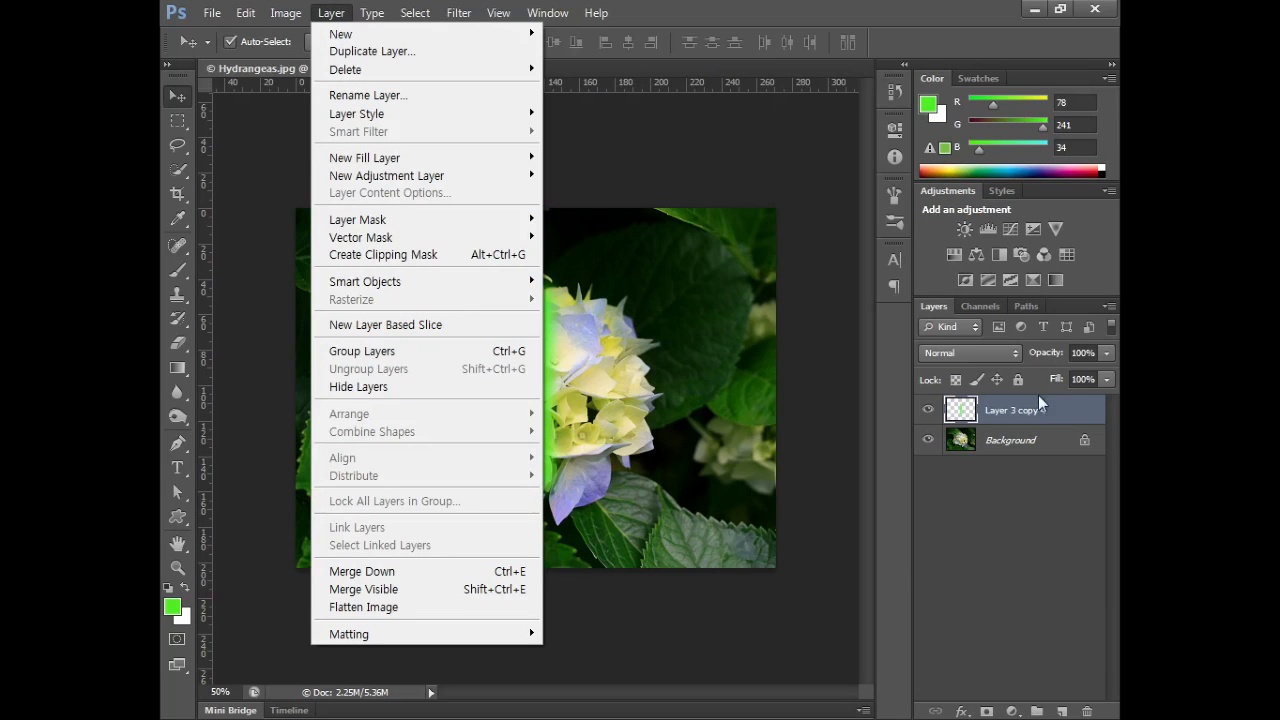
{"action": "left_click", "coordinate": [1074, 416]}
{"action": "right_click", "coordinate": [1076, 416]}
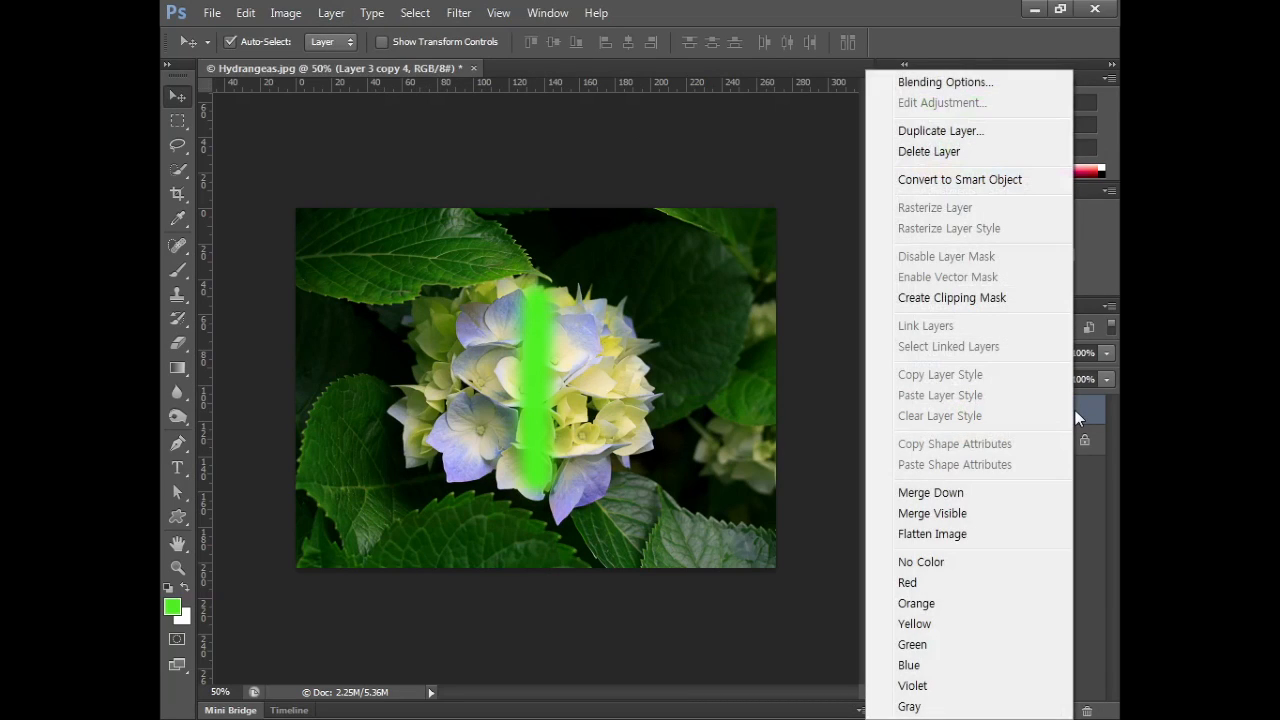